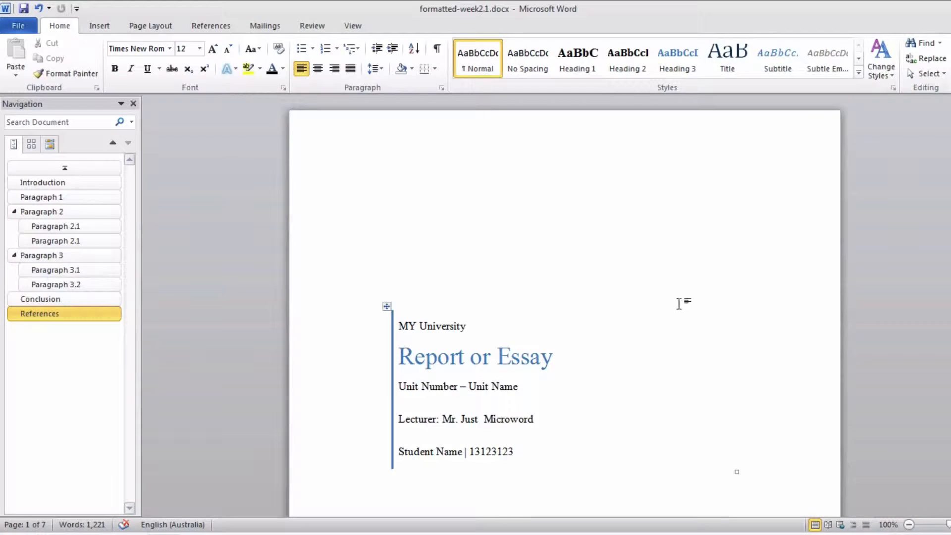
Step: Examine the report's cover page and the table of contents with its page numbers
{"action": "scroll", "coordinate": [570, 318], "scroll_direction": "down", "scroll_amount": 1}
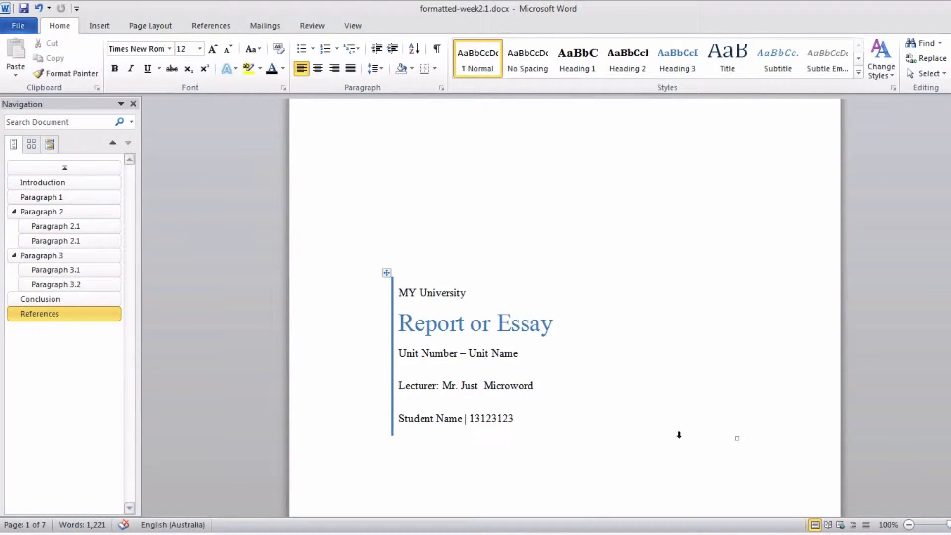
{"action": "left_click", "coordinate": [406, 299]}
{"action": "scroll", "coordinate": [528, 402], "scroll_direction": "down", "scroll_amount": 15}
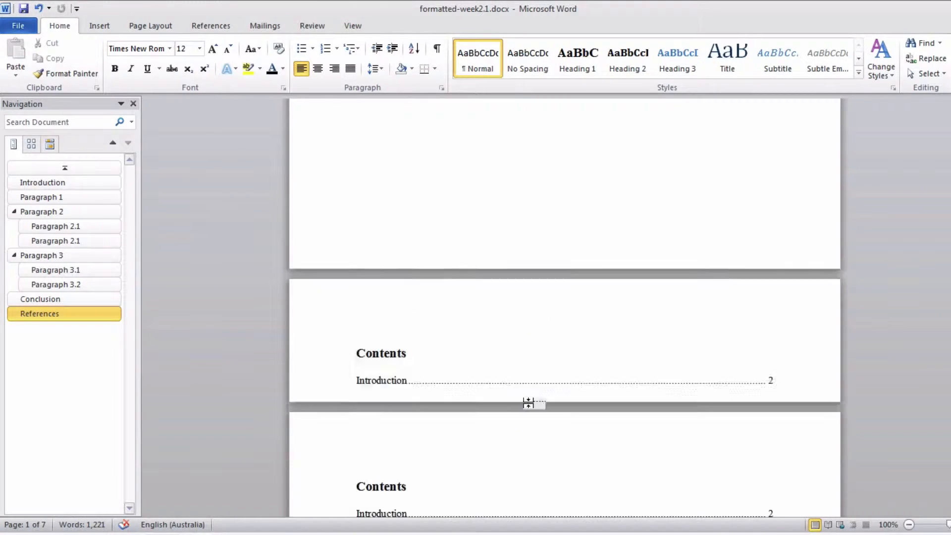
{"action": "scroll", "coordinate": [528, 403], "scroll_direction": "down", "scroll_amount": 5}
{"action": "scroll", "coordinate": [491, 352], "scroll_direction": "up", "scroll_amount": 4}
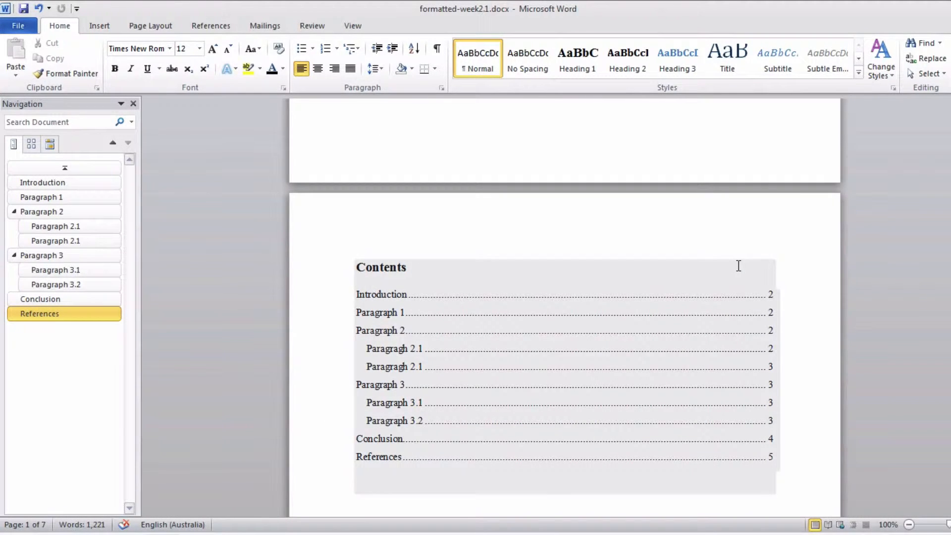
{"action": "scroll", "coordinate": [739, 267], "scroll_direction": "down", "scroll_amount": 15}
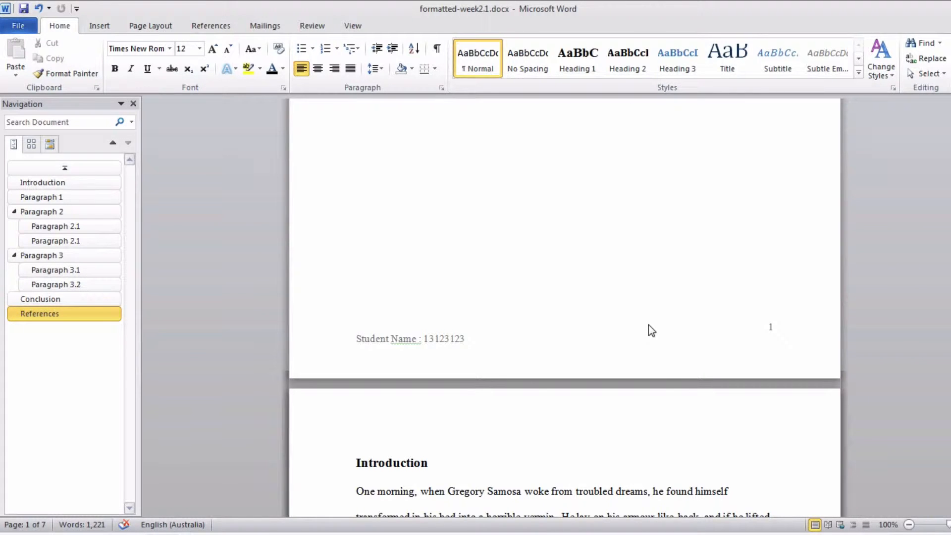
Step: Read through the document from the Introduction and numbered paragraphs to the Conclusion and References, including the footers
{"action": "scroll", "coordinate": [649, 325], "scroll_direction": "down", "scroll_amount": 5}
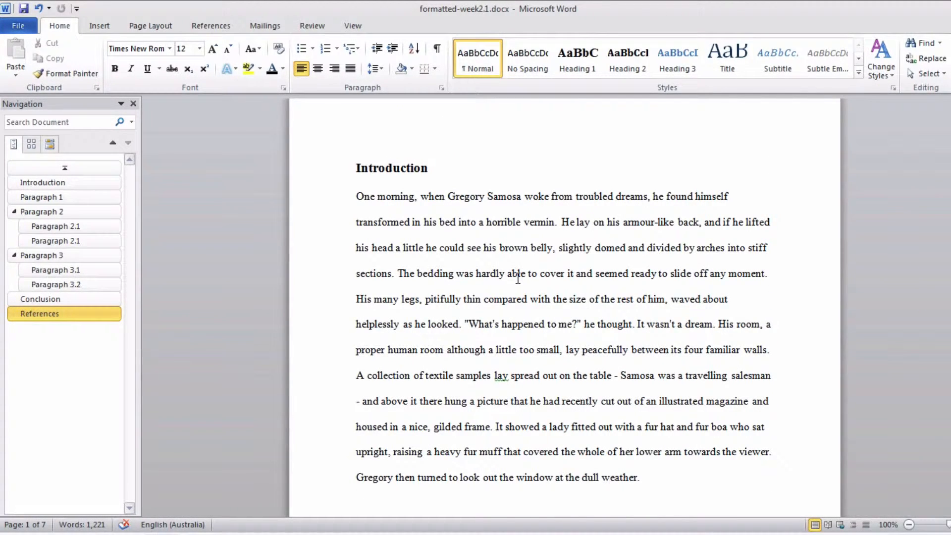
{"action": "scroll", "coordinate": [591, 337], "scroll_direction": "down", "scroll_amount": 5}
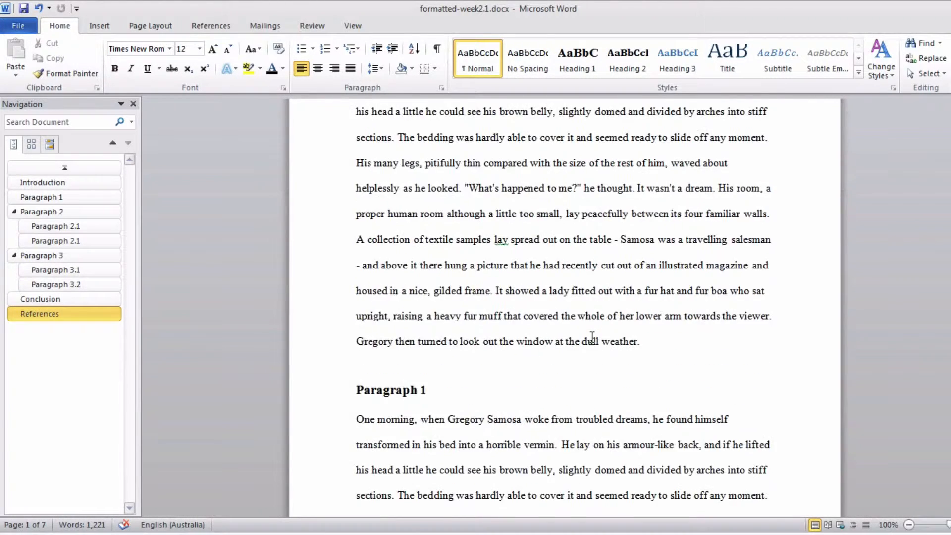
{"action": "scroll", "coordinate": [592, 337], "scroll_direction": "down", "scroll_amount": 1}
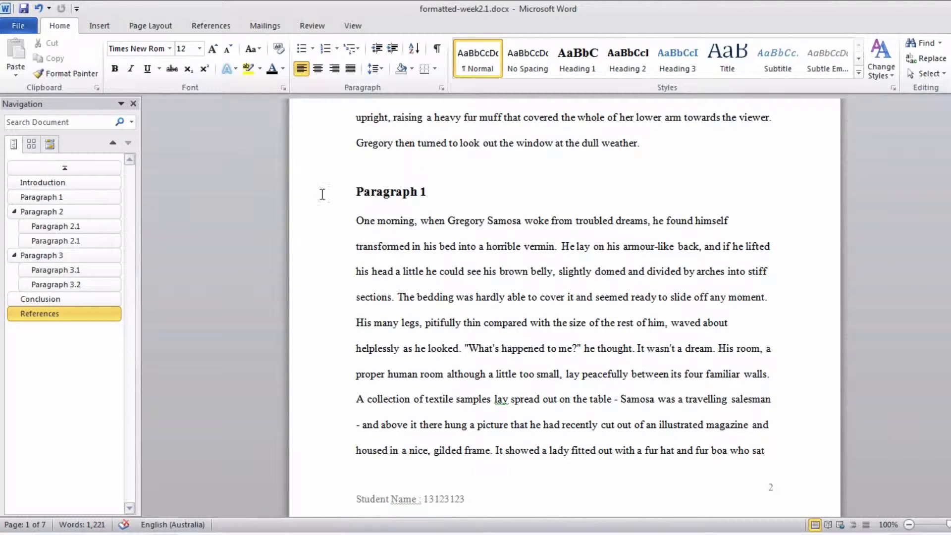
{"action": "scroll", "coordinate": [516, 305], "scroll_direction": "down", "scroll_amount": 8}
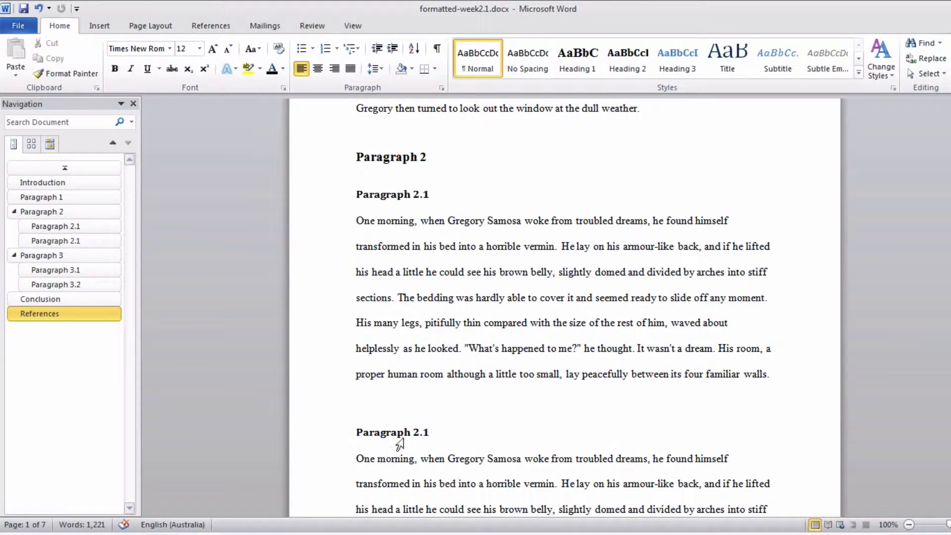
{"action": "scroll", "coordinate": [515, 253], "scroll_direction": "down", "scroll_amount": 10}
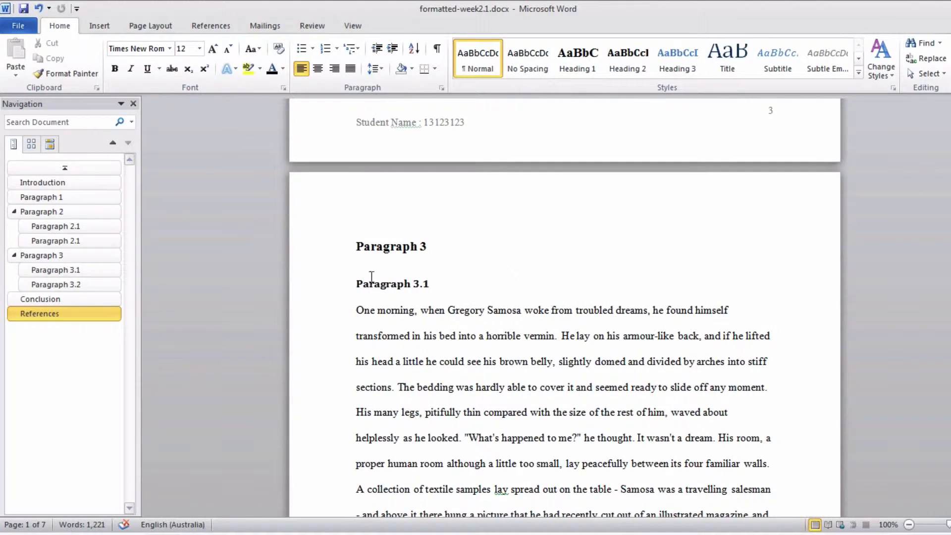
{"action": "scroll", "coordinate": [504, 280], "scroll_direction": "down", "scroll_amount": 8}
{"action": "scroll", "coordinate": [504, 280], "scroll_direction": "down", "scroll_amount": 8}
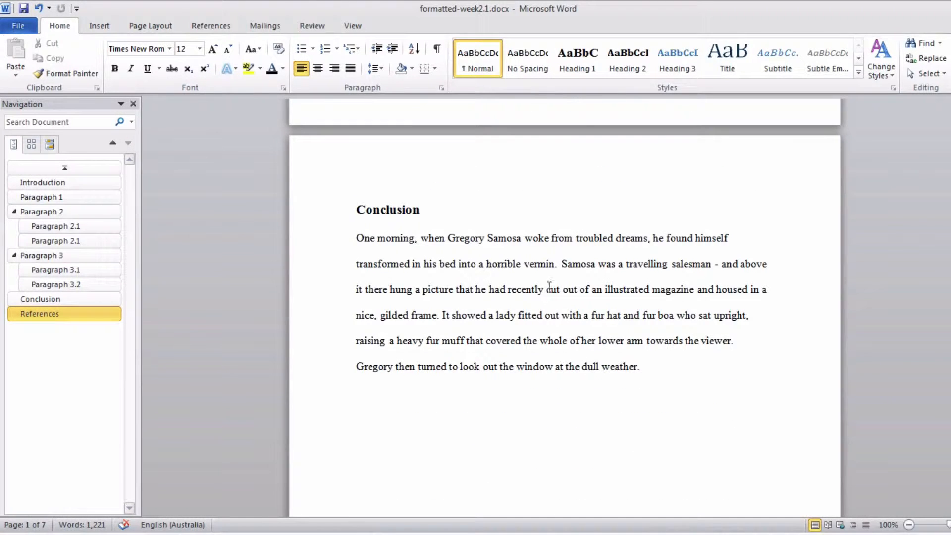
{"action": "scroll", "coordinate": [581, 307], "scroll_direction": "down", "scroll_amount": 10}
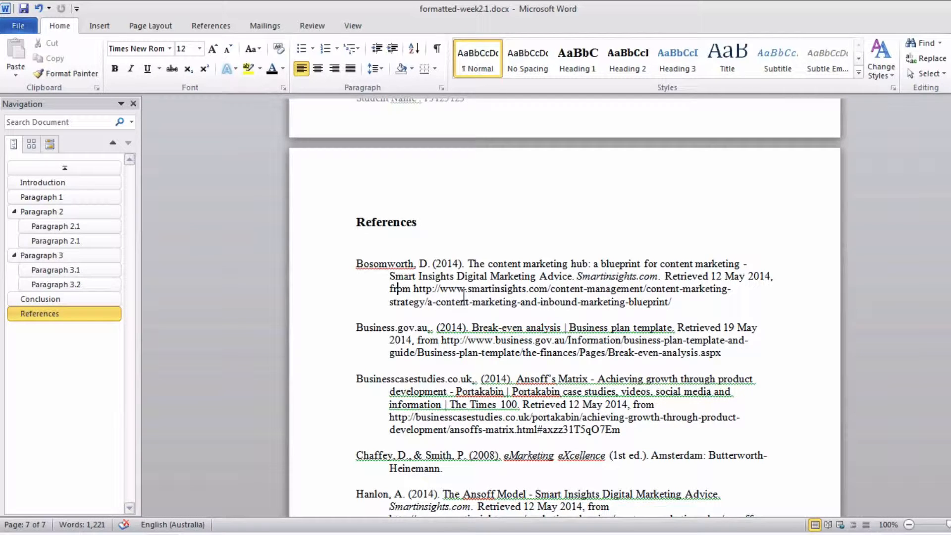
{"action": "scroll", "coordinate": [464, 296], "scroll_direction": "down", "scroll_amount": 15}
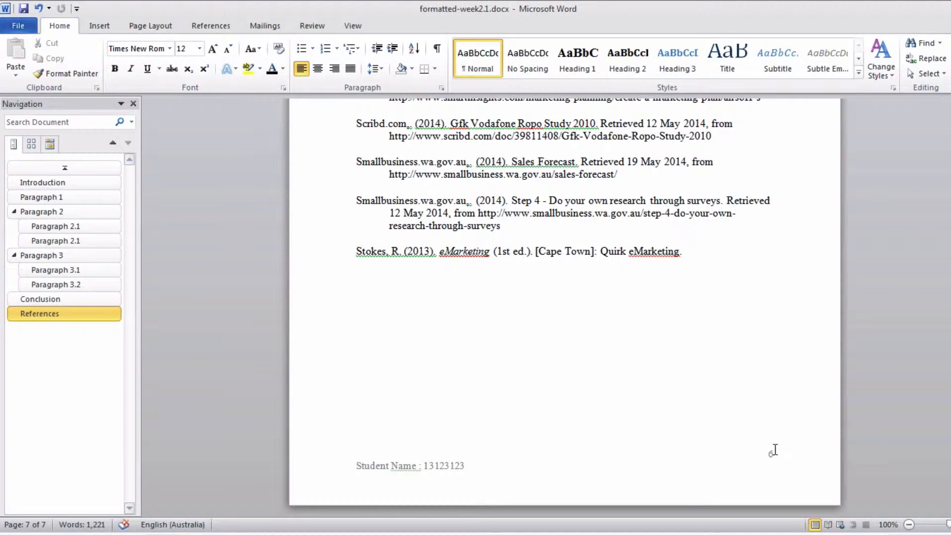
Step: Go back to the cover page and review the pages again through the Introduction and Paragraph 1 body text
{"action": "scroll", "coordinate": [775, 450], "scroll_direction": "up", "scroll_amount": 20}
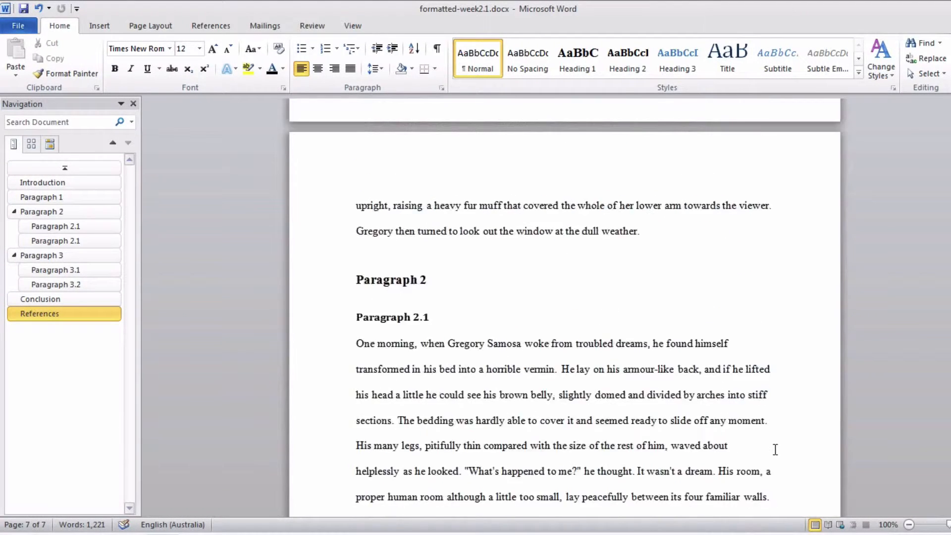
{"action": "scroll", "coordinate": [774, 450], "scroll_direction": "up", "scroll_amount": 20}
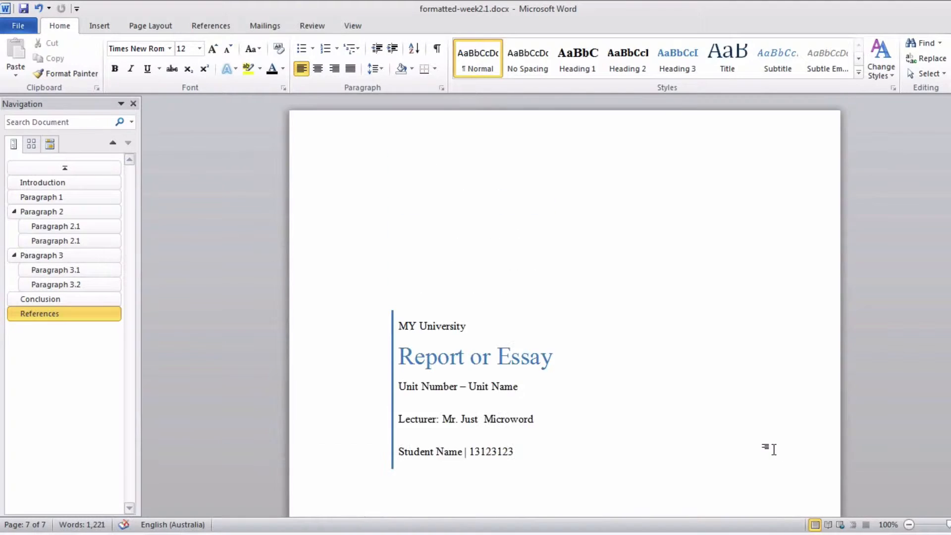
{"action": "scroll", "coordinate": [774, 450], "scroll_direction": "up", "scroll_amount": 5}
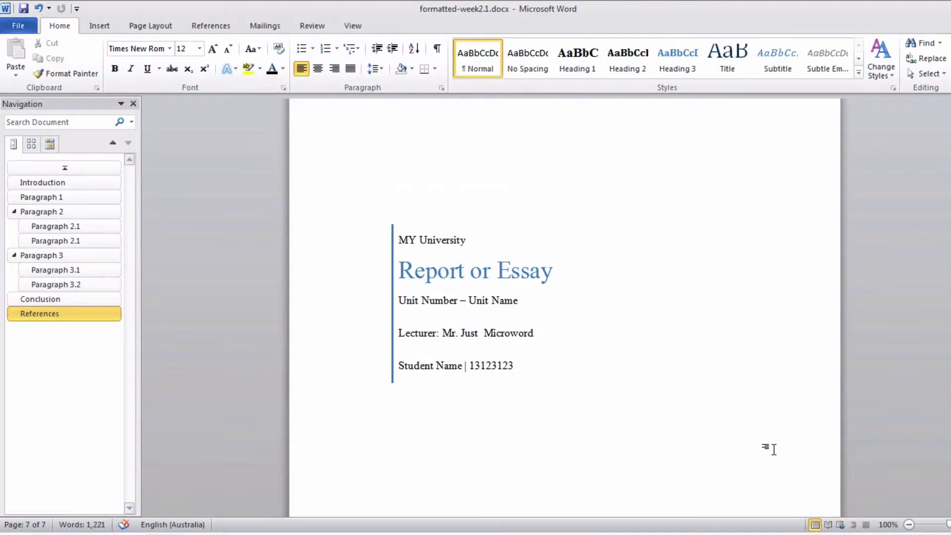
{"action": "scroll", "coordinate": [774, 450], "scroll_direction": "down", "scroll_amount": 15}
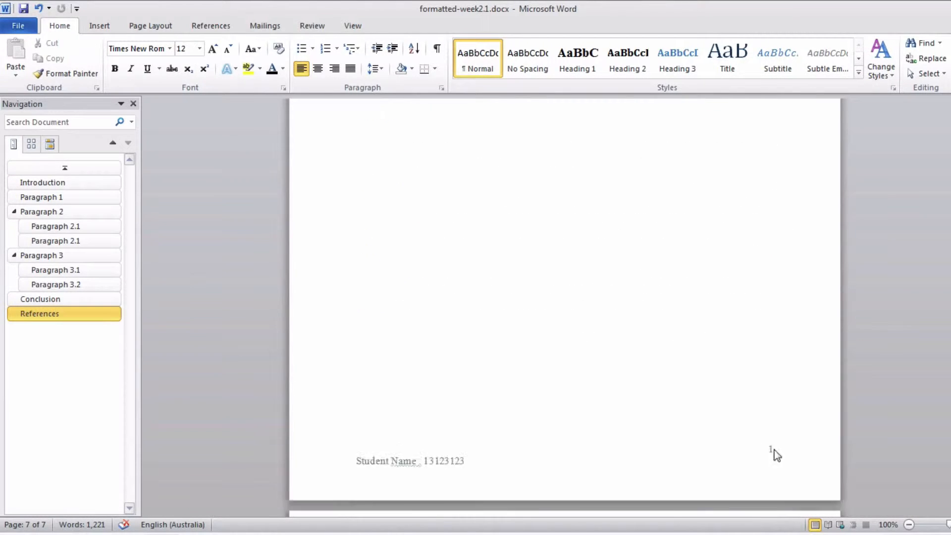
{"action": "scroll", "coordinate": [775, 455], "scroll_direction": "down", "scroll_amount": 7}
{"action": "scroll", "coordinate": [377, 194], "scroll_direction": "up", "scroll_amount": 3}
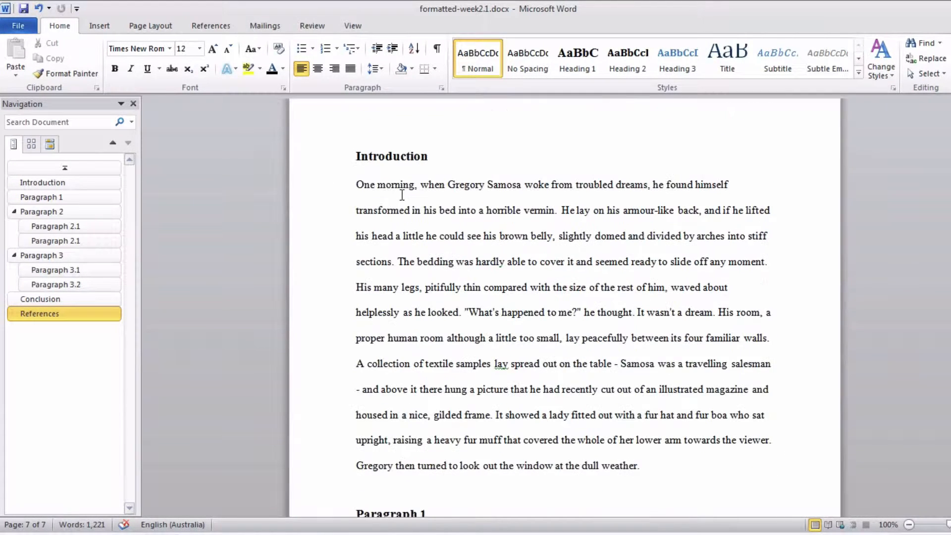
{"action": "left_click", "coordinate": [372, 200]}
{"action": "left_click", "coordinate": [597, 432], "text": "shift"}
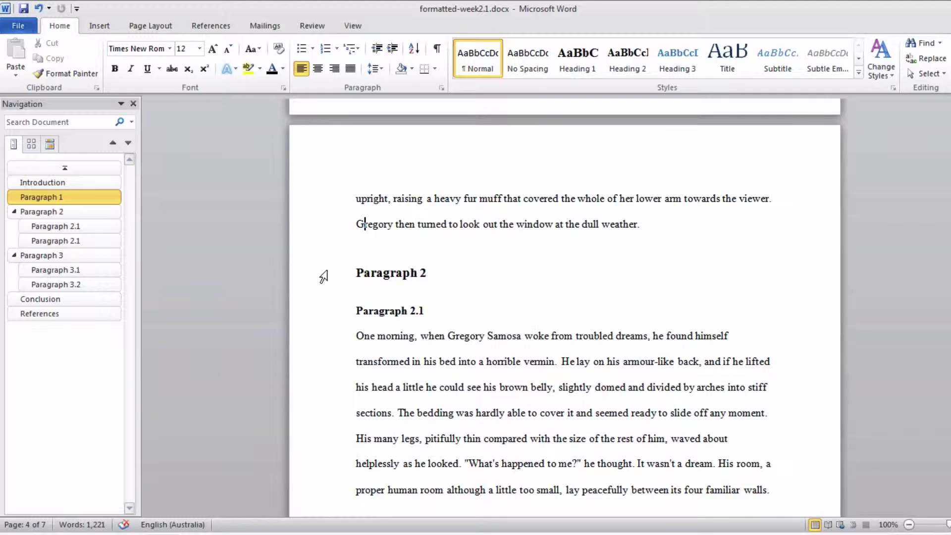
Step: Check the styles applied to the Paragraph 2 heading, the first Paragraph 2.1 subheading and the body text beneath it
{"action": "left_click", "coordinate": [324, 275]}
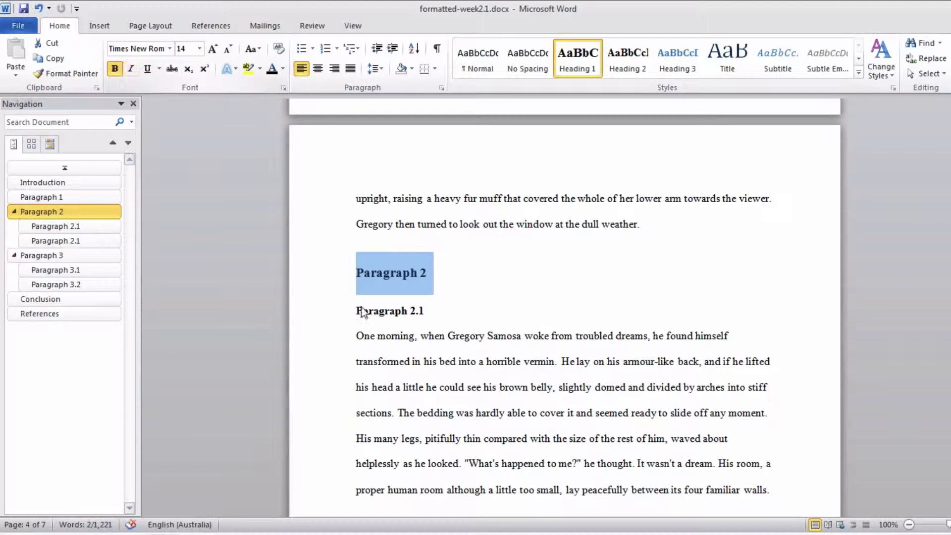
{"action": "left_click", "coordinate": [416, 311]}
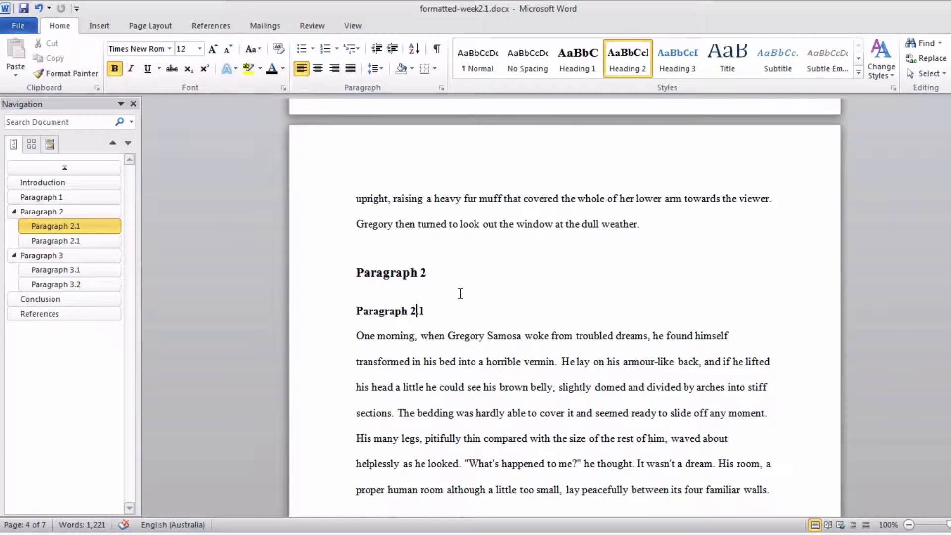
{"action": "scroll", "coordinate": [461, 294], "scroll_direction": "down", "scroll_amount": 3}
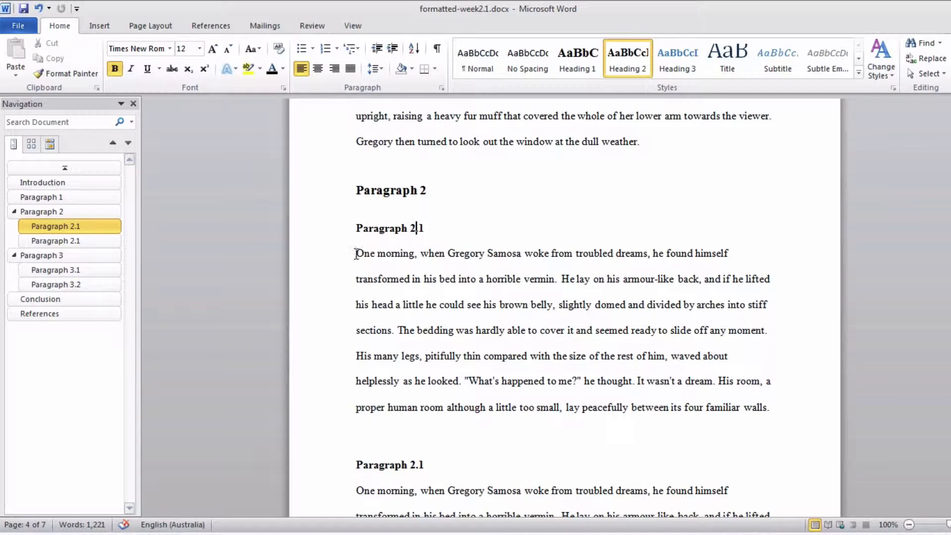
{"action": "left_click_drag", "start_coordinate": [356, 254], "coordinate": [411, 407]}
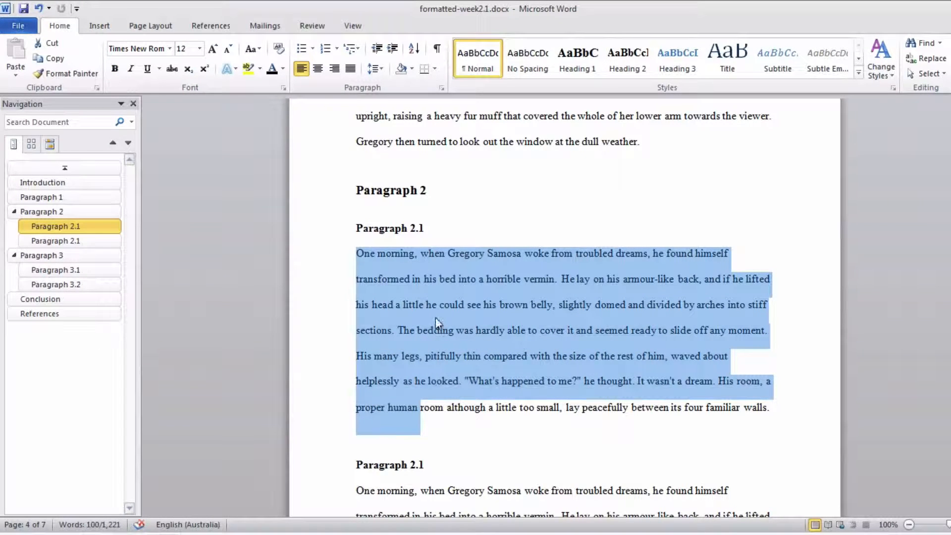
{"action": "right_click", "coordinate": [416, 267]}
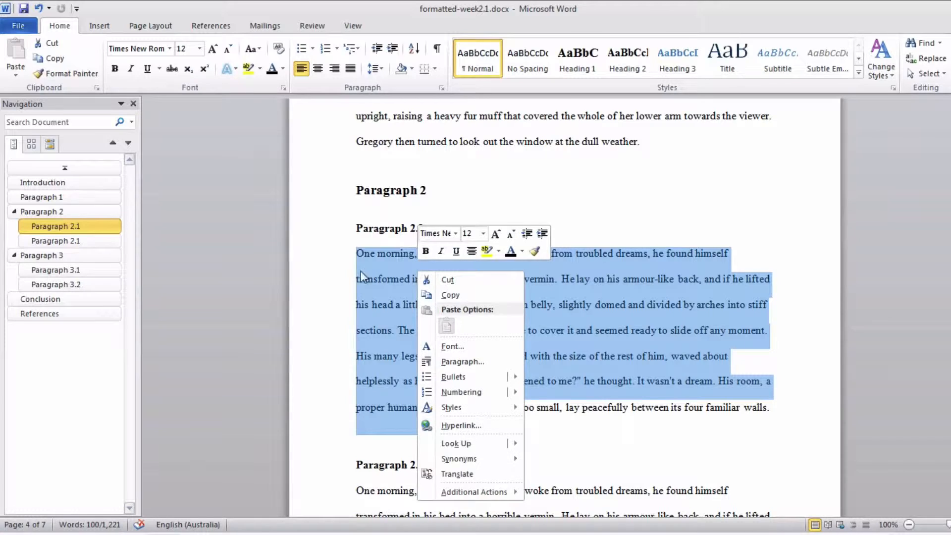
{"action": "key", "text": "Escape"}
{"action": "left_click", "coordinate": [613, 227]}
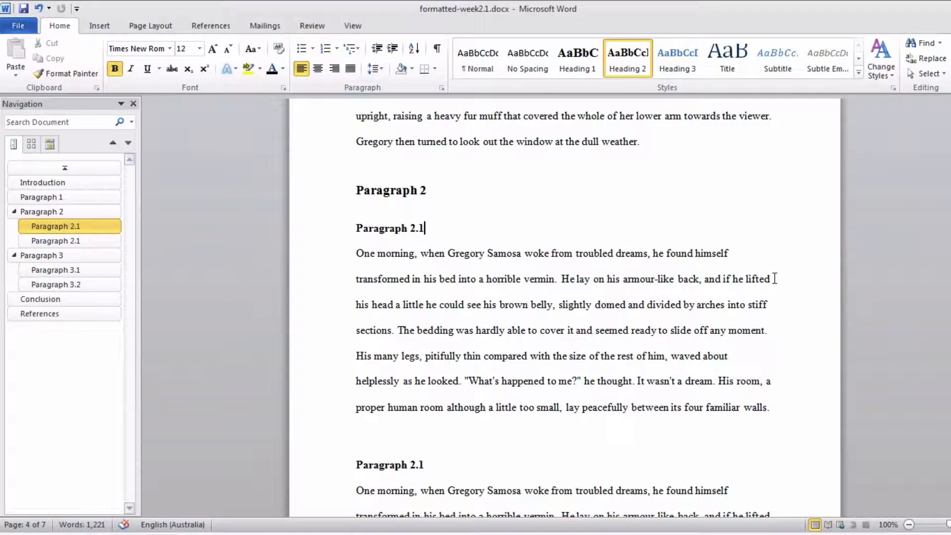
Step: Inspect the References page, checking the style of its heading and of the first reference entry
{"action": "scroll", "coordinate": [774, 276], "scroll_direction": "up", "scroll_amount": 5}
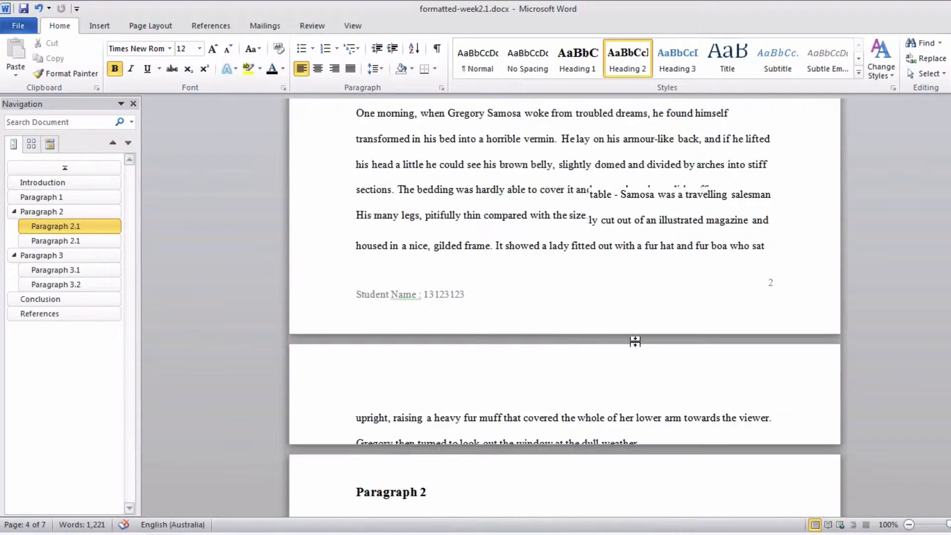
{"action": "scroll", "coordinate": [635, 341], "scroll_direction": "down", "scroll_amount": 8}
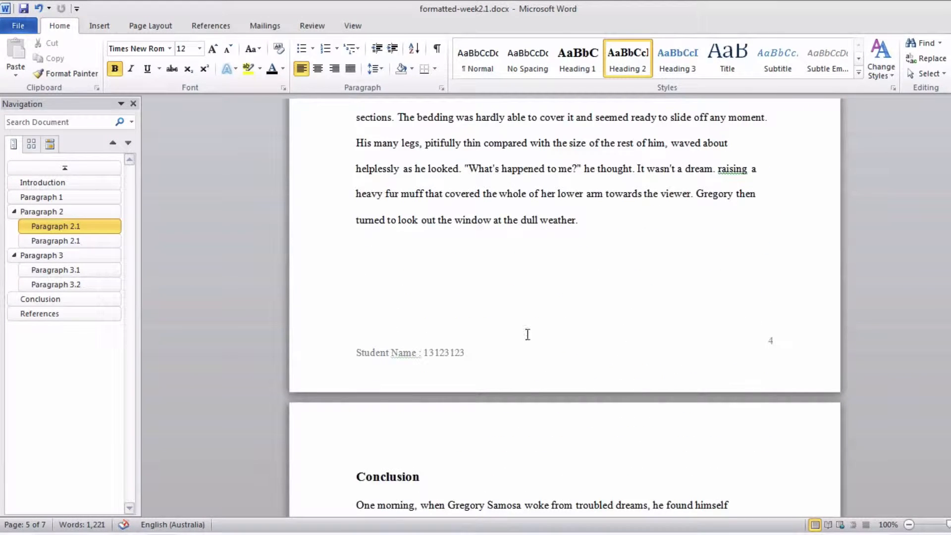
{"action": "scroll", "coordinate": [597, 340], "scroll_direction": "down", "scroll_amount": 20}
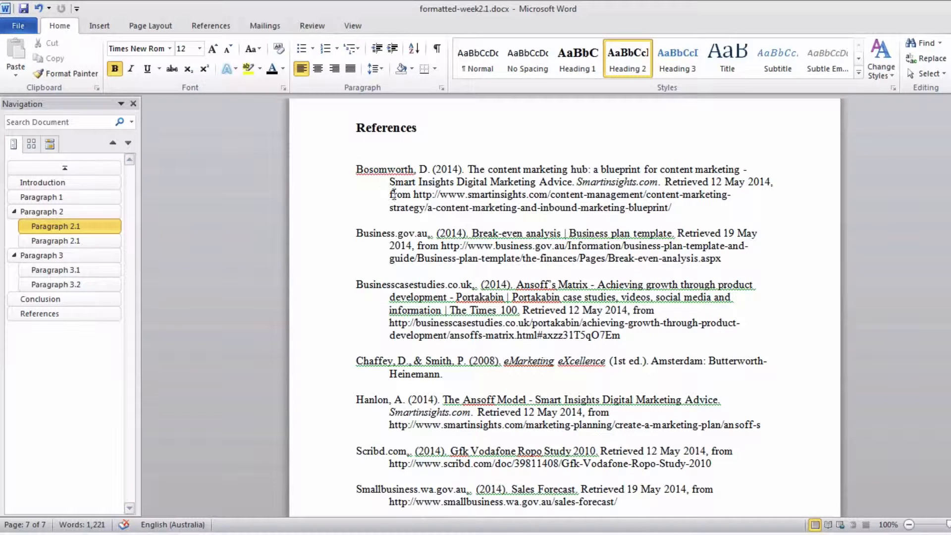
{"action": "left_click", "coordinate": [372, 129]}
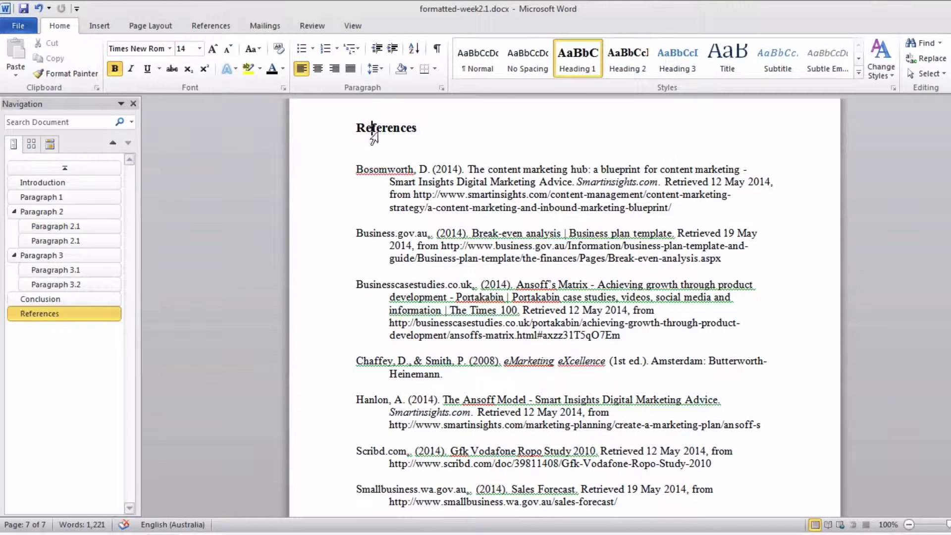
{"action": "scroll", "coordinate": [394, 137], "scroll_direction": "up", "scroll_amount": 2}
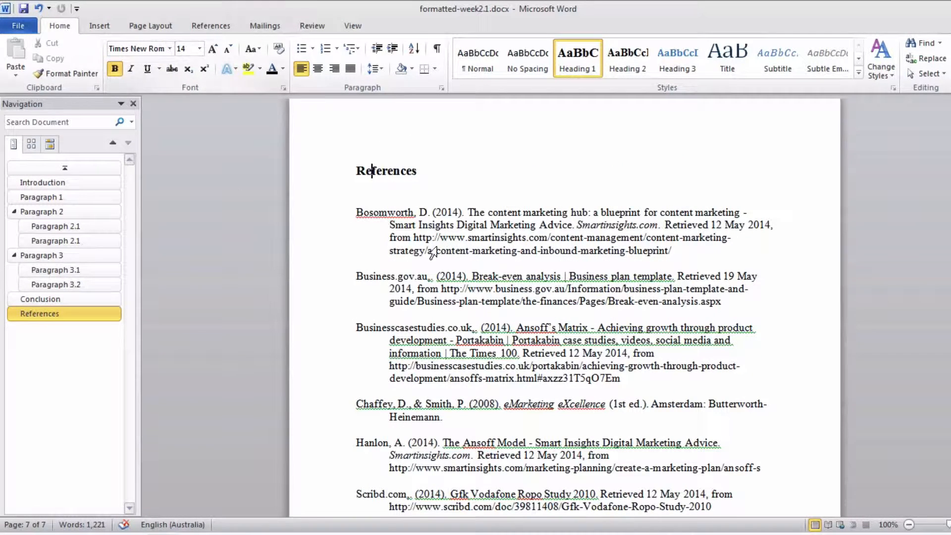
{"action": "left_click", "coordinate": [468, 225]}
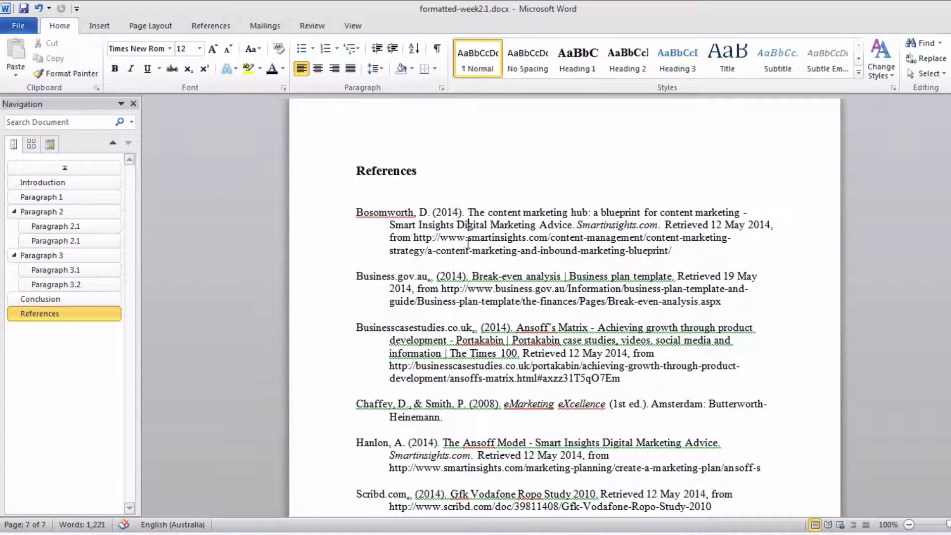
Step: Check the formatting of the cover page's university, title, unit, lecturer and student lines
{"action": "scroll", "coordinate": [467, 243], "scroll_direction": "up", "scroll_amount": 20}
{"action": "scroll", "coordinate": [468, 242], "scroll_direction": "up", "scroll_amount": 20}
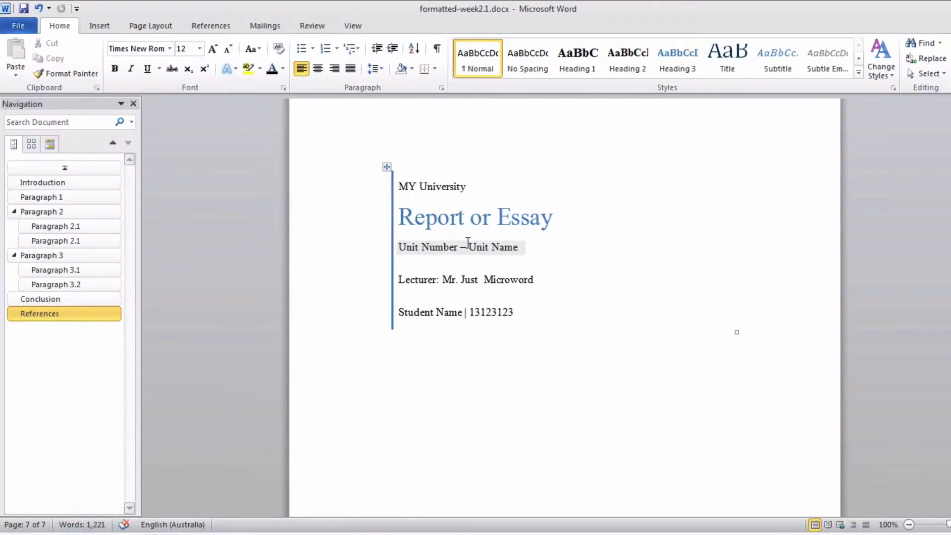
{"action": "left_click", "coordinate": [436, 187]}
{"action": "left_click", "coordinate": [436, 248]}
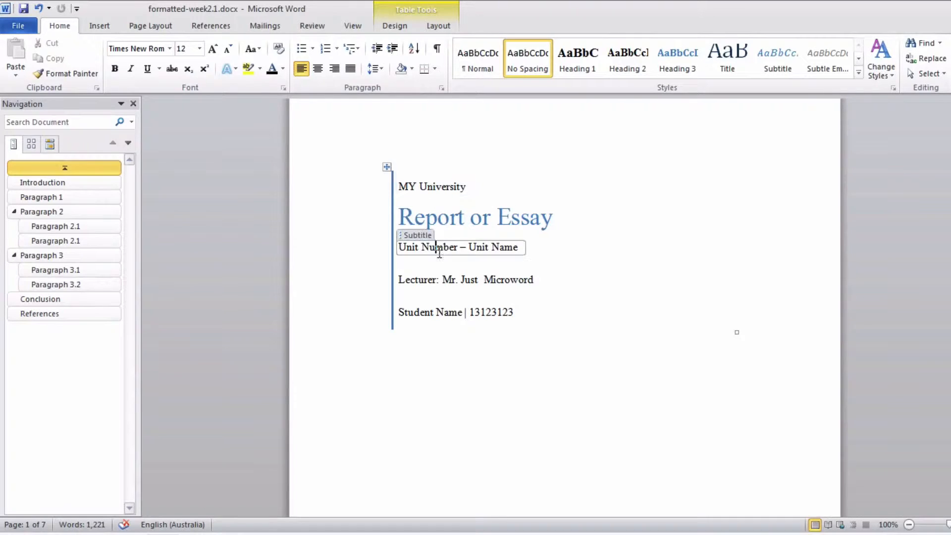
{"action": "left_click", "coordinate": [444, 280]}
{"action": "left_click", "coordinate": [445, 312]}
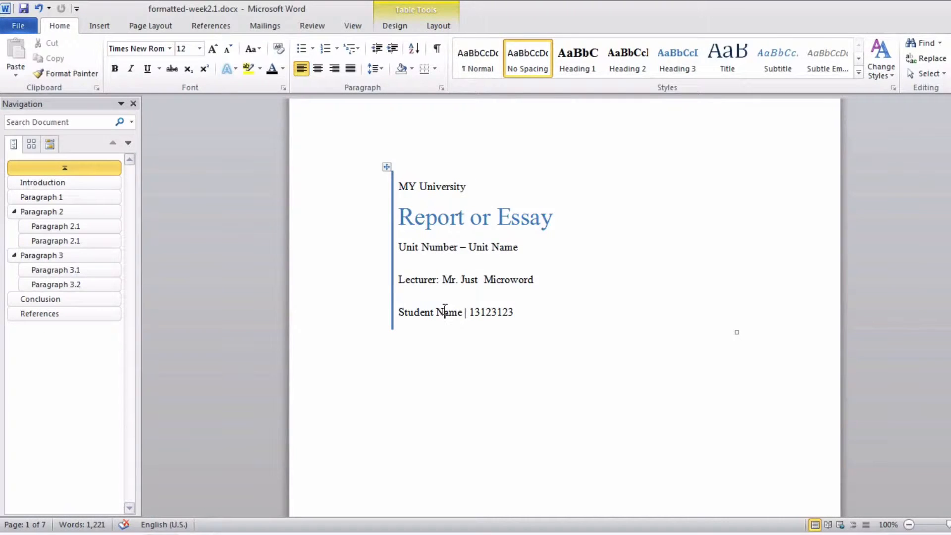
{"action": "left_click", "coordinate": [440, 225]}
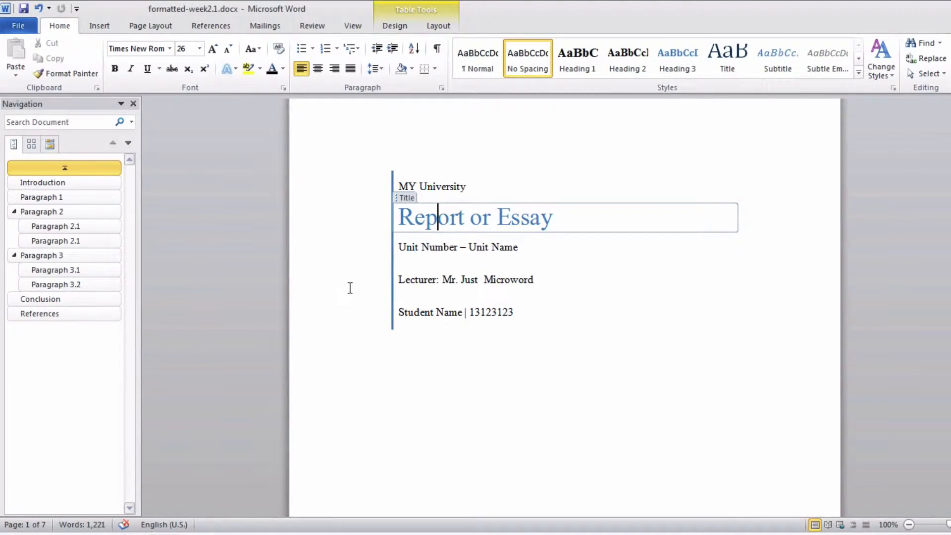
Step: Show the formatted report two pages side by side and review it from the cover page to the References
{"action": "left_click", "coordinate": [350, 26]}
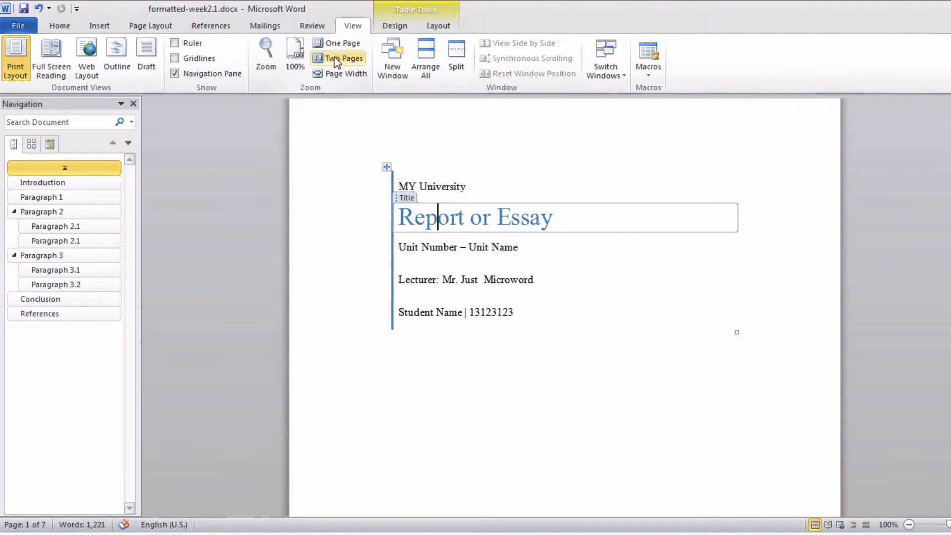
{"action": "left_click", "coordinate": [338, 58]}
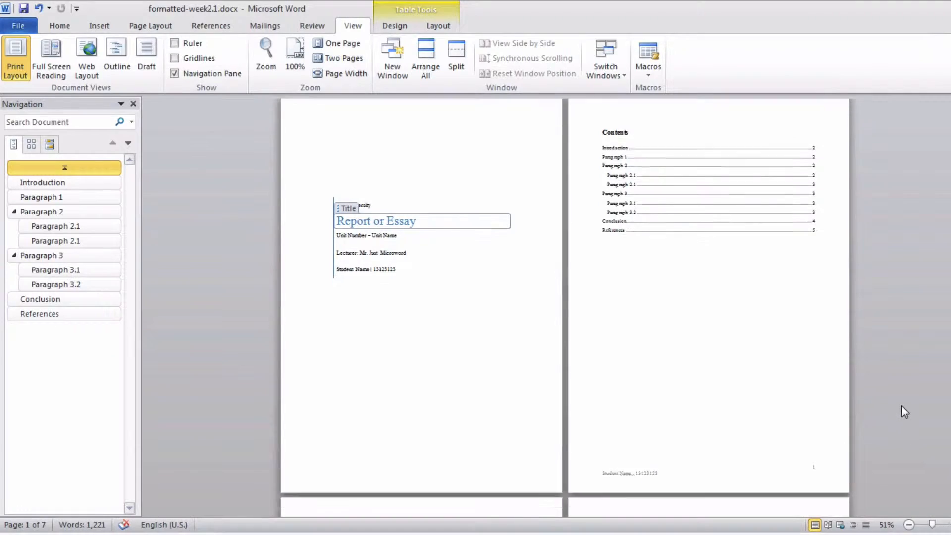
{"action": "scroll", "coordinate": [902, 406], "scroll_direction": "down", "scroll_amount": 5}
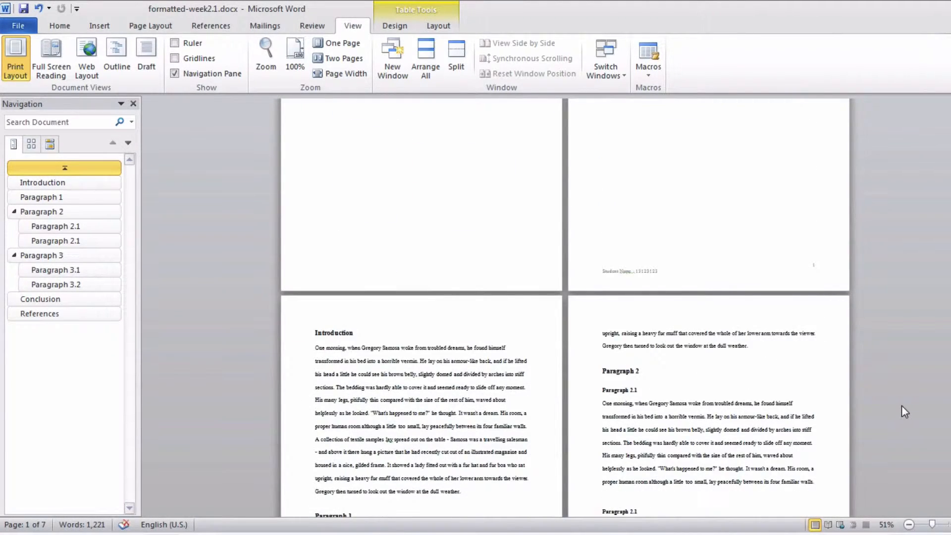
{"action": "scroll", "coordinate": [902, 407], "scroll_direction": "down", "scroll_amount": 6}
{"action": "scroll", "coordinate": [904, 405], "scroll_direction": "down", "scroll_amount": 6}
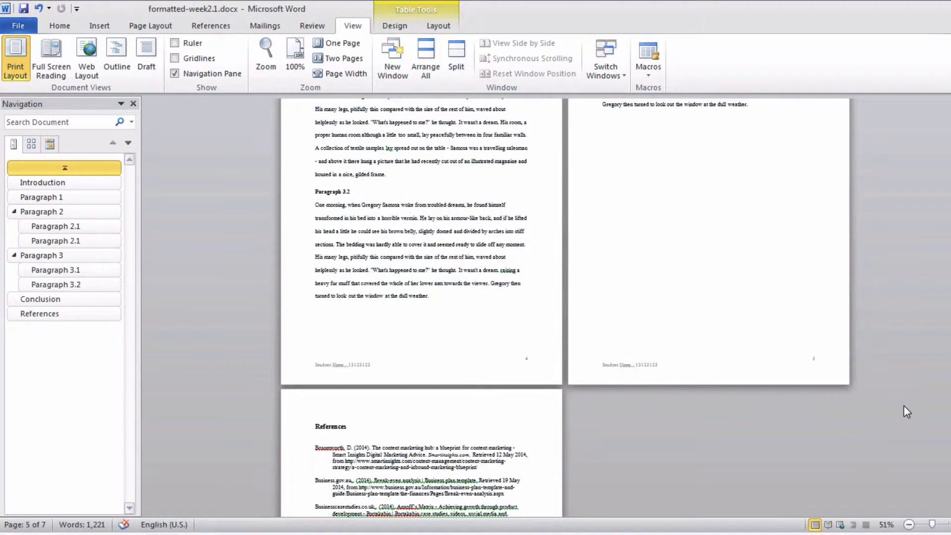
{"action": "scroll", "coordinate": [904, 405], "scroll_direction": "down", "scroll_amount": 5}
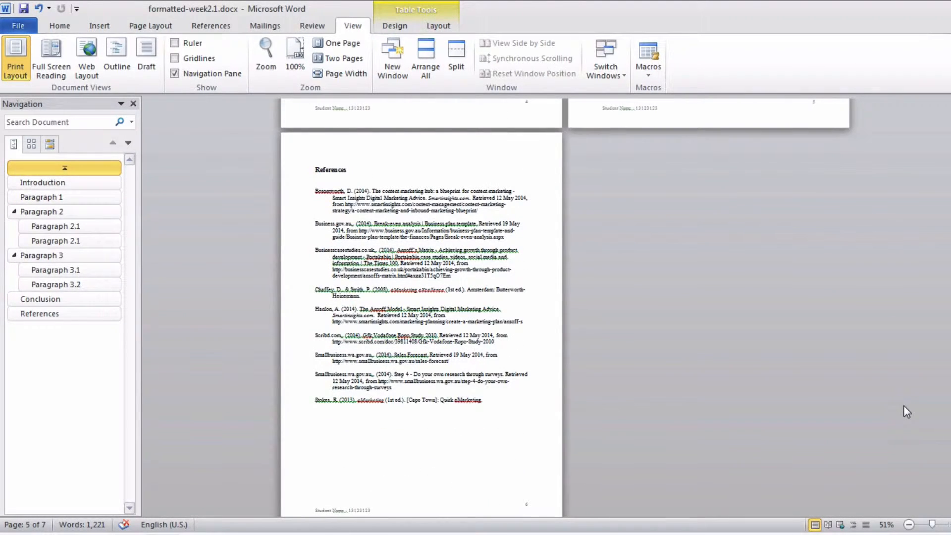
{"action": "scroll", "coordinate": [907, 406], "scroll_direction": "up", "scroll_amount": 20}
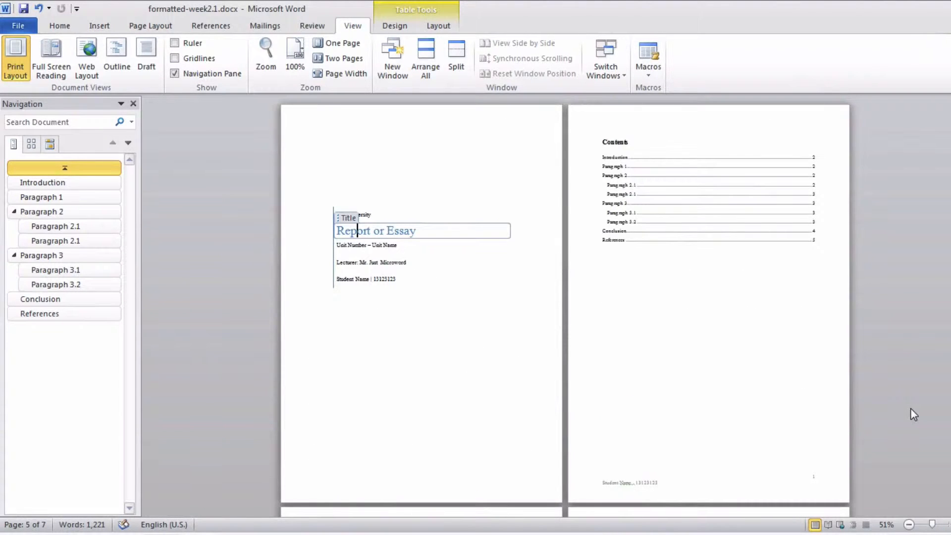
Step: Create a new blank document and enter "Introduction" as its first line
{"action": "left_click", "coordinate": [6, 22]}
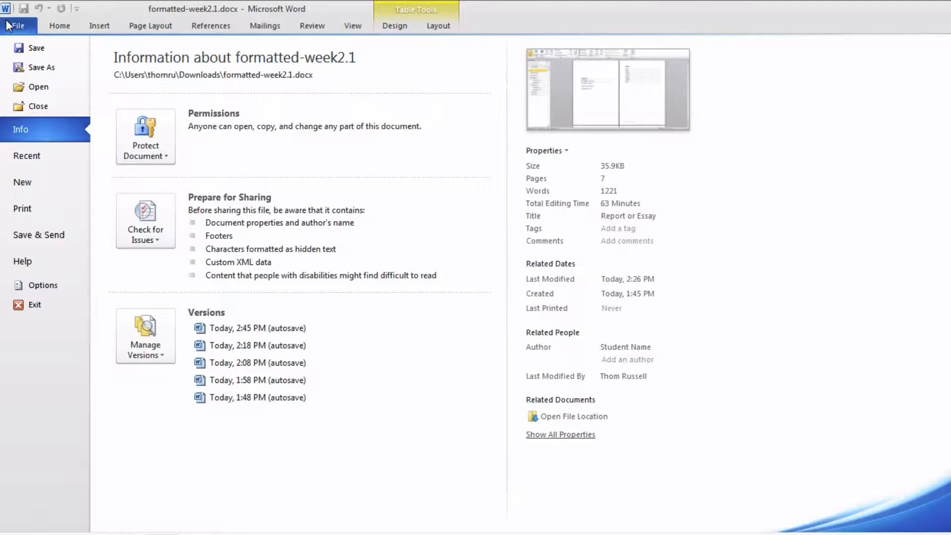
{"action": "left_click", "coordinate": [11, 179]}
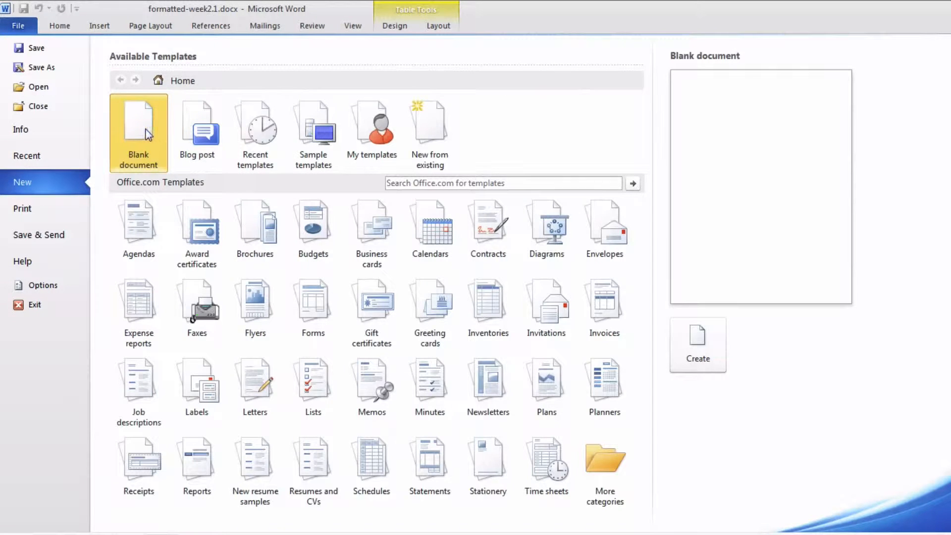
{"action": "double_click", "coordinate": [148, 134]}
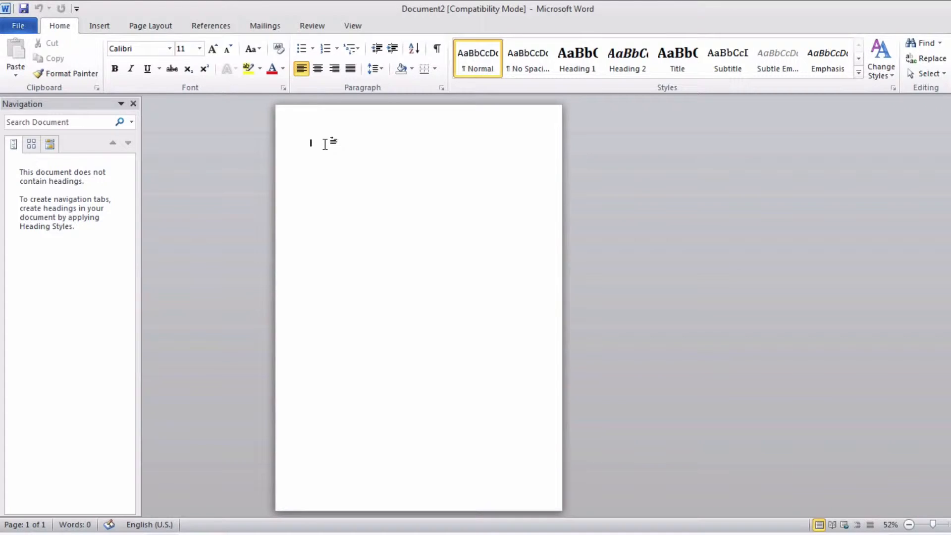
{"action": "type", "text": "Introducti"}
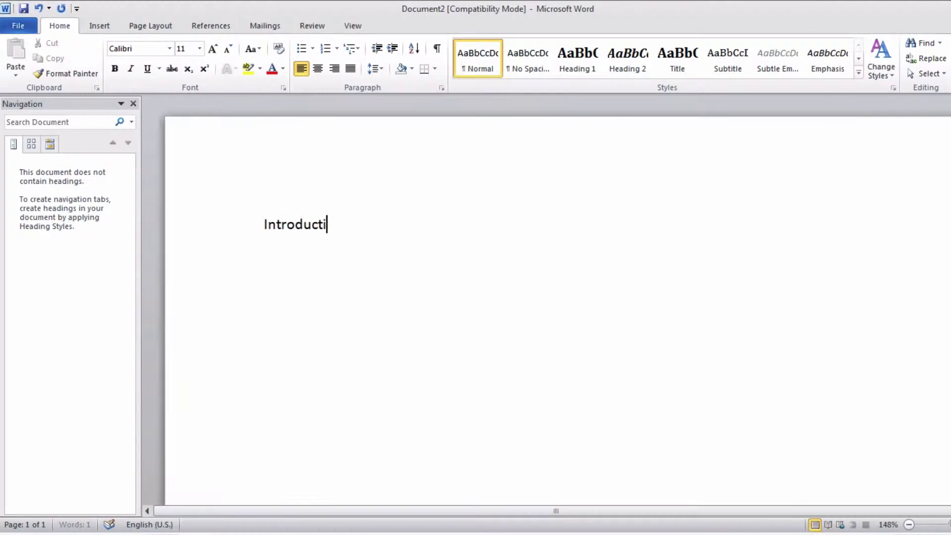
{"action": "type", "text": "on"}
{"action": "key", "text": "Return"}
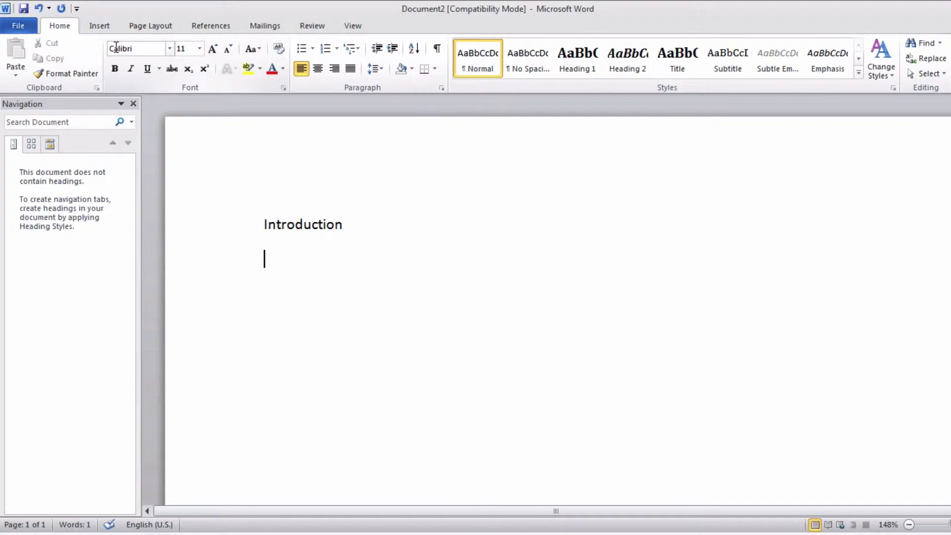
Step: Set the Introduction line and the empty line below it to Times New Roman, size 12
{"action": "left_click", "coordinate": [133, 47]}
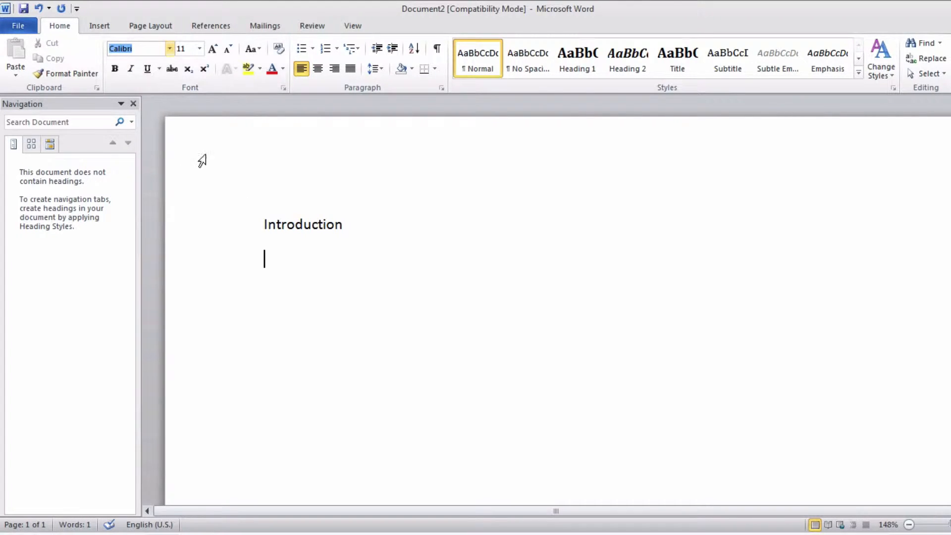
{"action": "left_click_drag", "start_coordinate": [216, 220], "coordinate": [218, 263]}
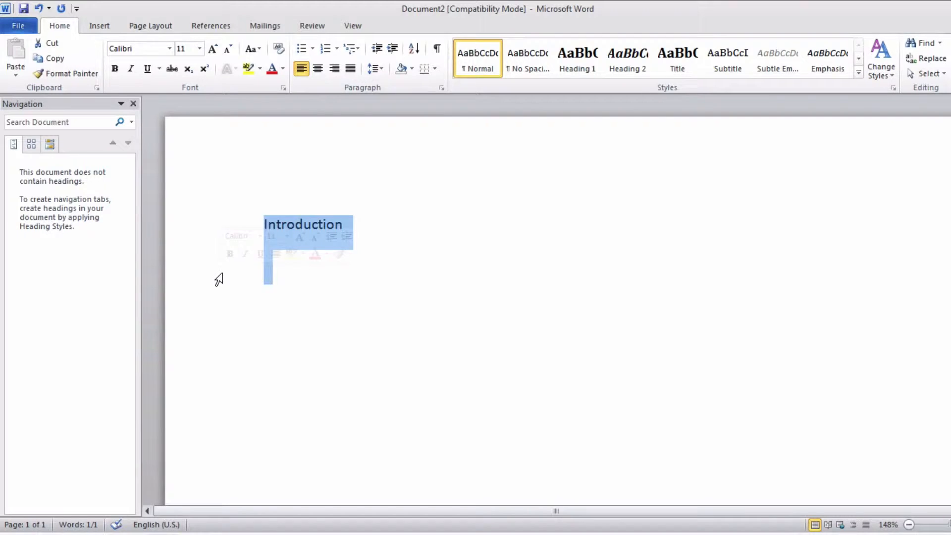
{"action": "left_click", "coordinate": [143, 48]}
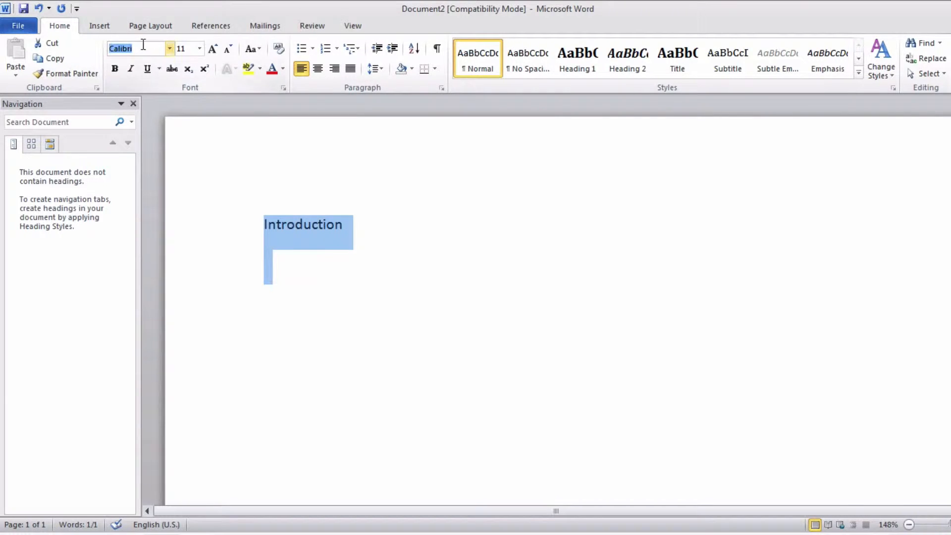
{"action": "type", "text": "Times New Rom"}
{"action": "key", "text": "Return"}
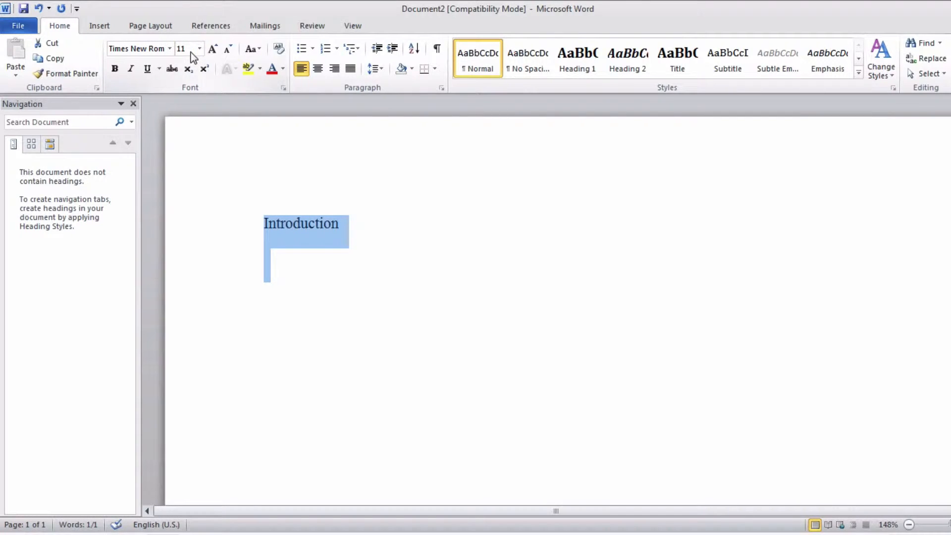
{"action": "left_click", "coordinate": [184, 49]}
{"action": "type", "text": "12"}
{"action": "key", "text": "Return"}
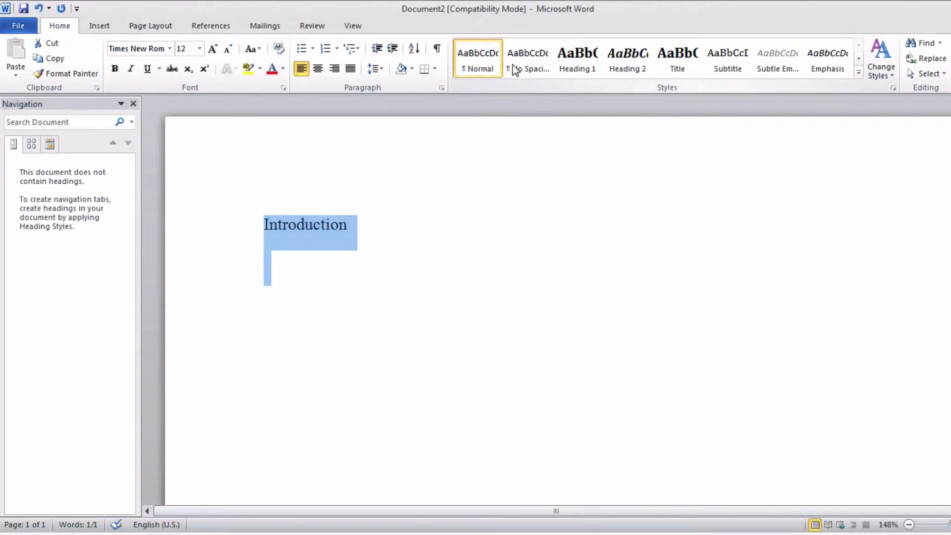
Step: Update the Normal style to match the formatting of the selected text
{"action": "right_click", "coordinate": [478, 66]}
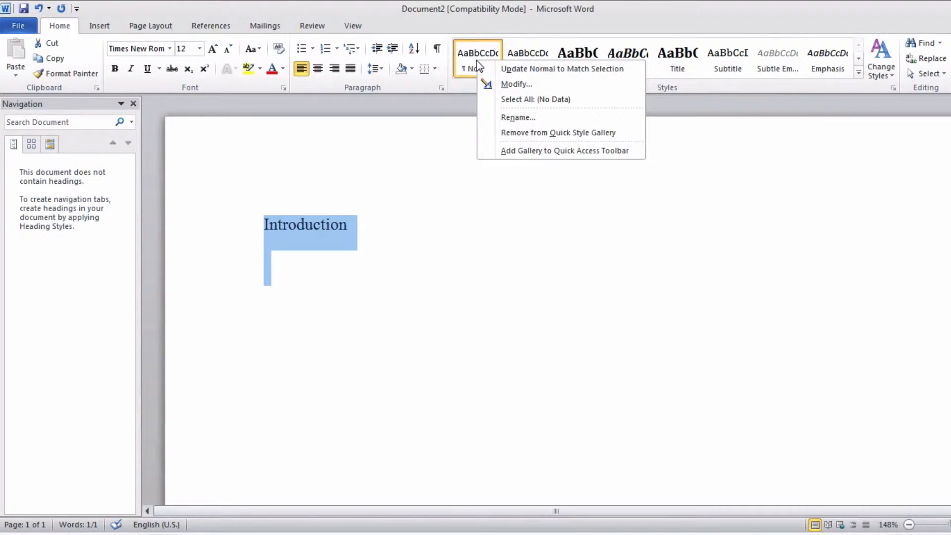
{"action": "right_click", "coordinate": [464, 56]}
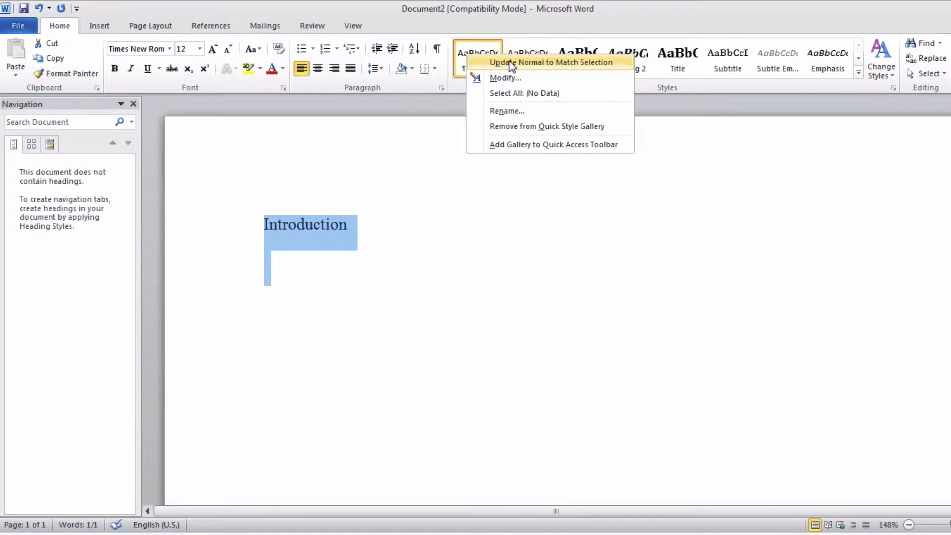
{"action": "left_click", "coordinate": [557, 64]}
{"action": "left_click", "coordinate": [475, 200]}
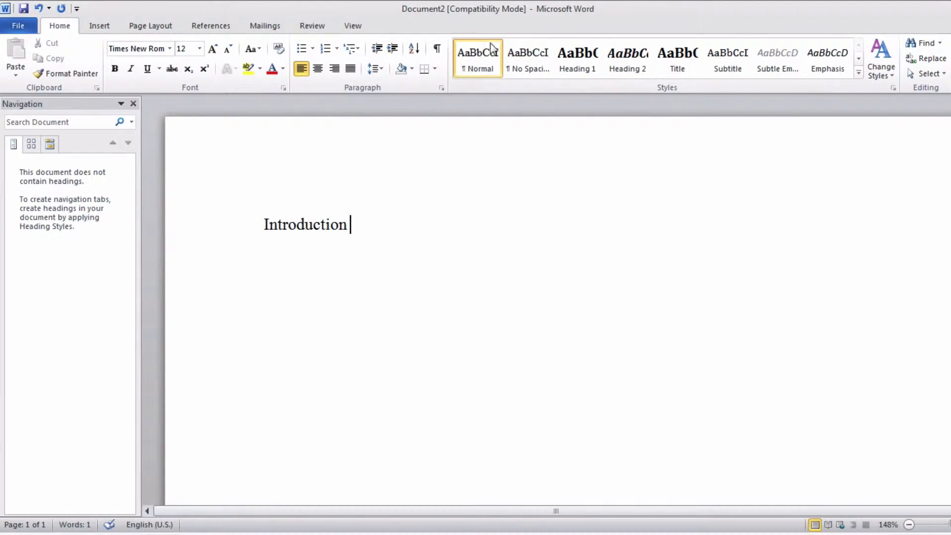
Step: Add "Paragraph 1" as a new line below Introduction
{"action": "left_click", "coordinate": [283, 226]}
{"action": "left_click", "coordinate": [363, 230]}
{"action": "key", "text": "Return"}
{"action": "type", "text": "Pata"}
{"action": "key", "text": "BackSpace"}
{"action": "key", "text": "BackSpace"}
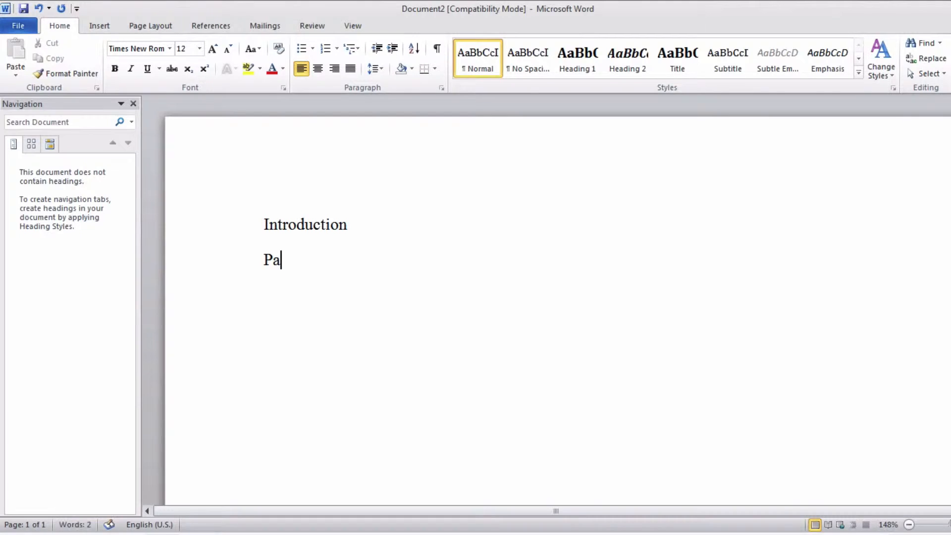
{"action": "type", "text": "ragt"}
{"action": "key", "text": "BackSpace"}
{"action": "type", "text": "raph"}
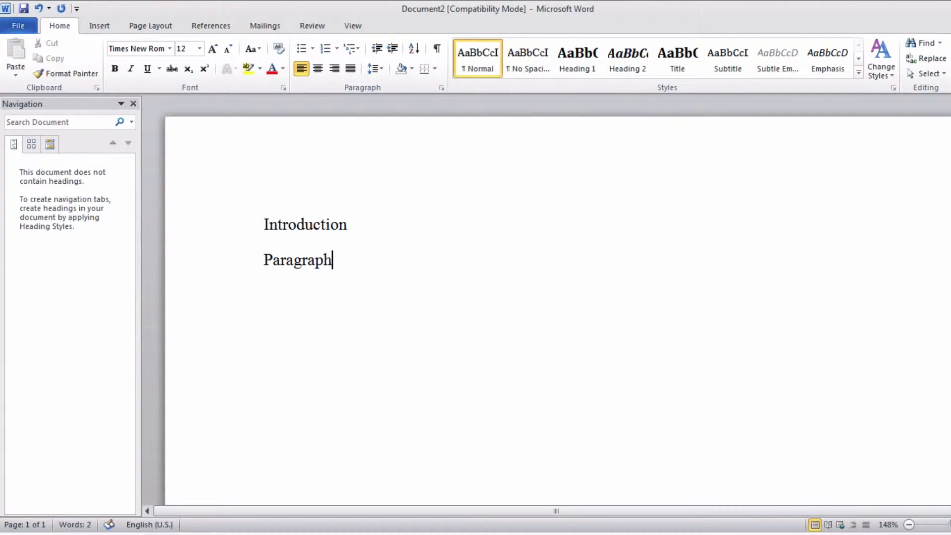
{"action": "type", "text": " 1"}
{"action": "key", "text": "Return"}
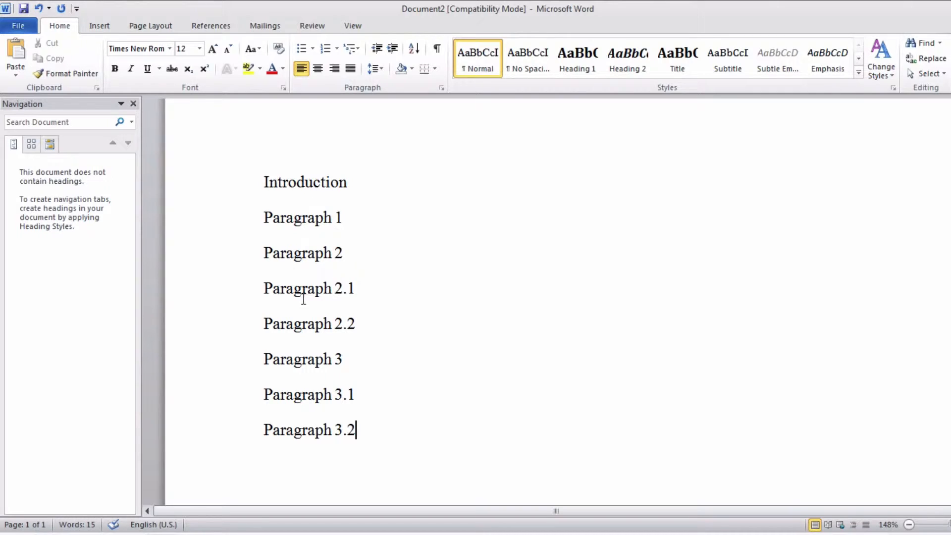
Step: Add the lines "Conclusion" and "Reference" below Paragraph 3.2 and look over the whole heading list
{"action": "scroll", "coordinate": [364, 359], "scroll_direction": "down", "scroll_amount": 4}
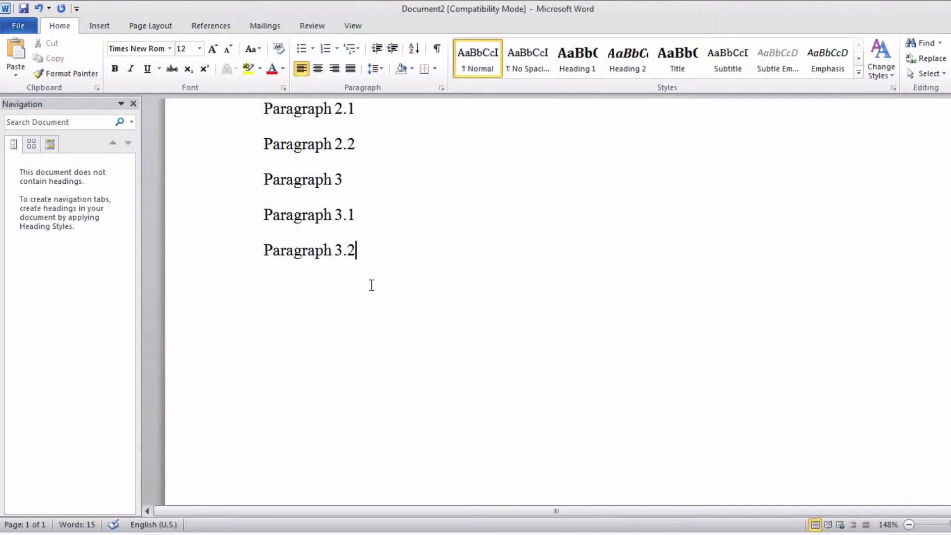
{"action": "key", "text": "Return"}
{"action": "type", "text": "Conclusion"}
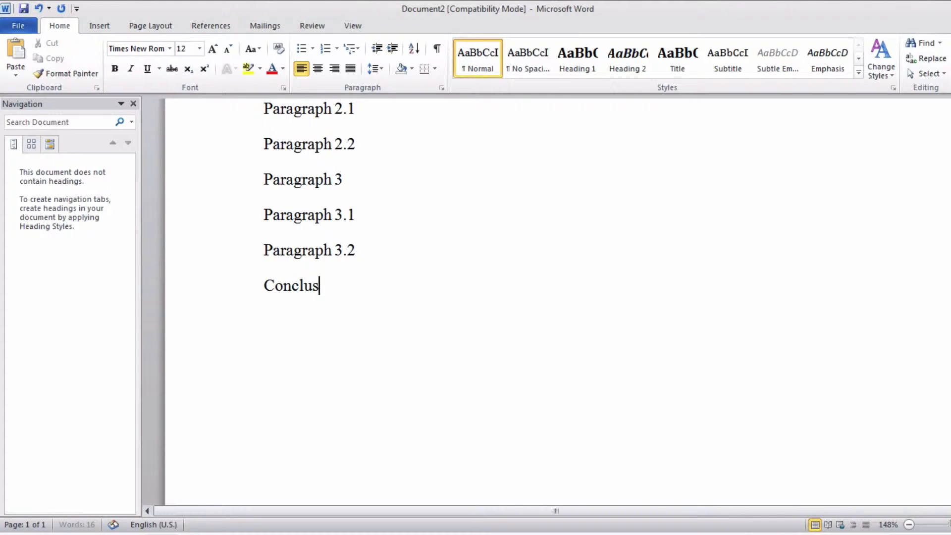
{"action": "key", "text": "Return"}
{"action": "type", "text": "Refere"}
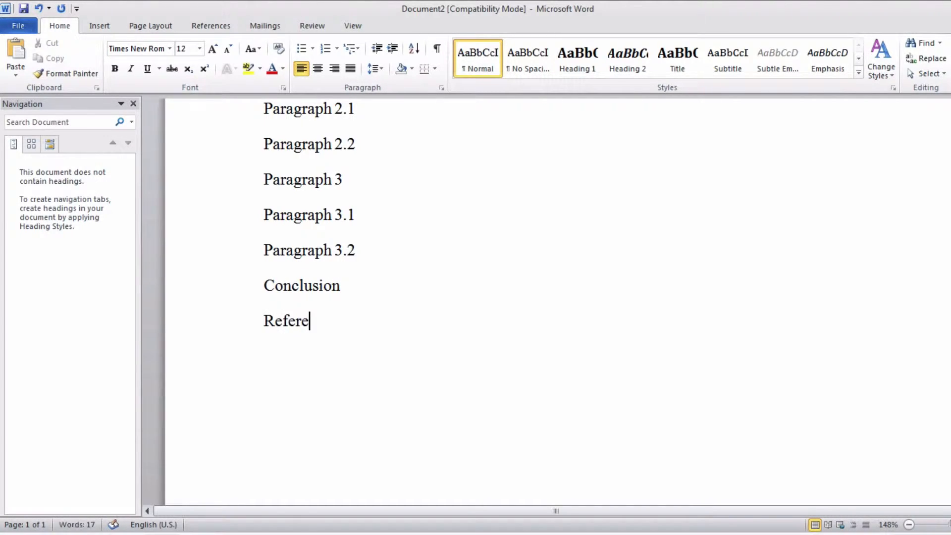
{"action": "type", "text": "nce"}
{"action": "scroll", "coordinate": [401, 260], "scroll_direction": "up", "scroll_amount": 1}
{"action": "scroll", "coordinate": [401, 259], "scroll_direction": "up", "scroll_amount": 4}
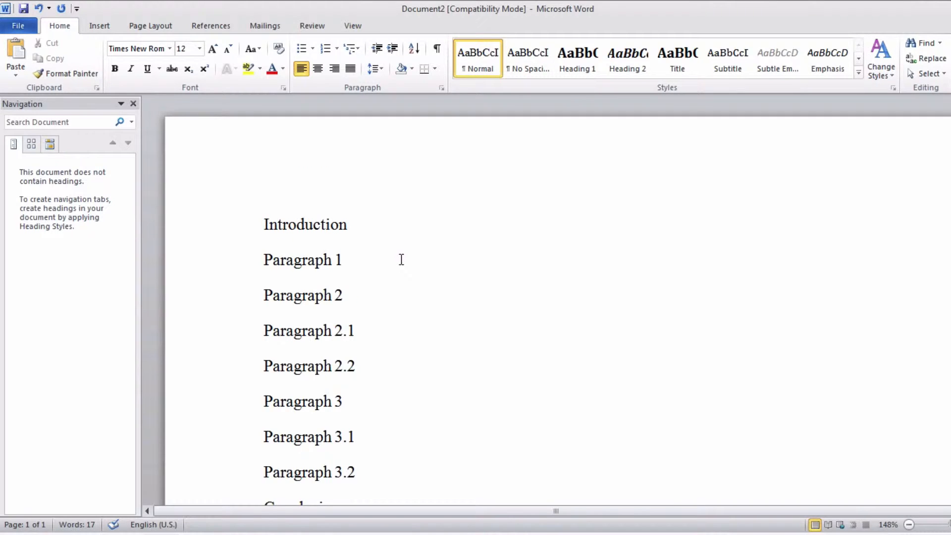
{"action": "scroll", "coordinate": [401, 259], "scroll_direction": "down", "scroll_amount": 3}
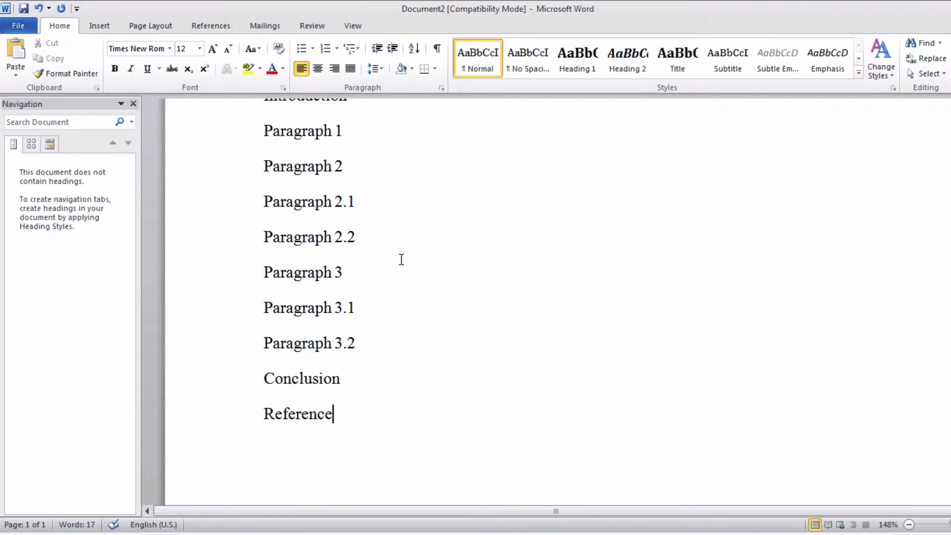
{"action": "scroll", "coordinate": [402, 260], "scroll_direction": "up", "scroll_amount": 1}
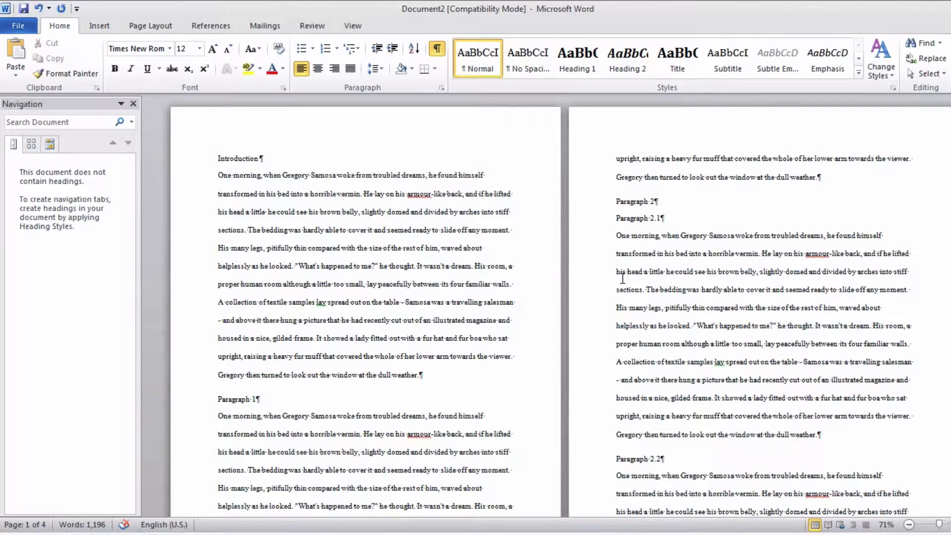
Step: Review the body text under each heading, from Introduction through to the Reference line
{"action": "left_click_drag", "start_coordinate": [237, 160], "coordinate": [327, 321]}
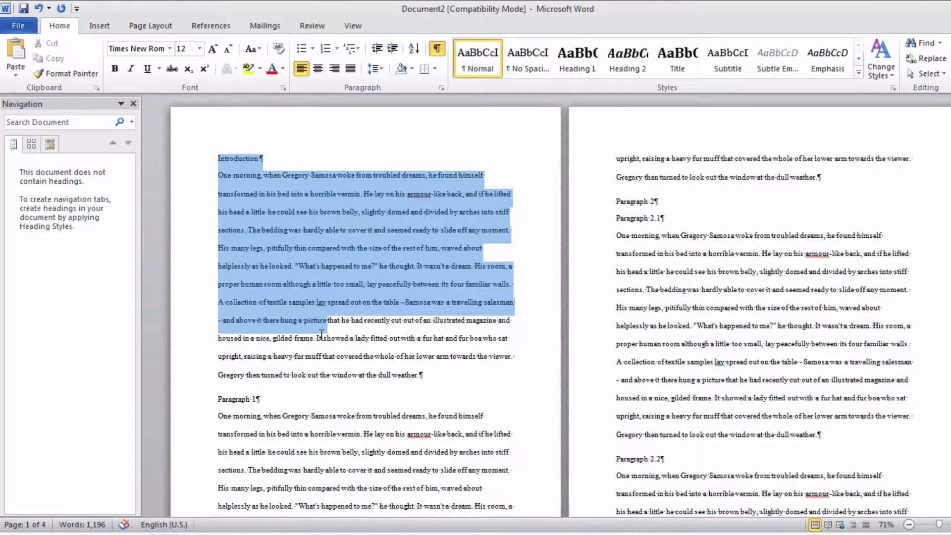
{"action": "scroll", "coordinate": [657, 250], "scroll_direction": "down", "scroll_amount": 1}
{"action": "scroll", "coordinate": [658, 251], "scroll_direction": "down", "scroll_amount": 6}
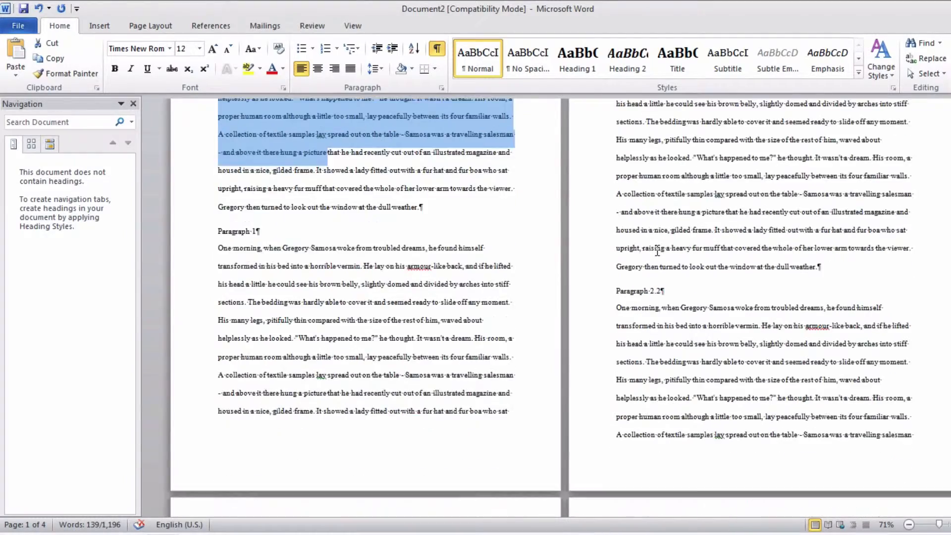
{"action": "scroll", "coordinate": [658, 250], "scroll_direction": "down", "scroll_amount": 6}
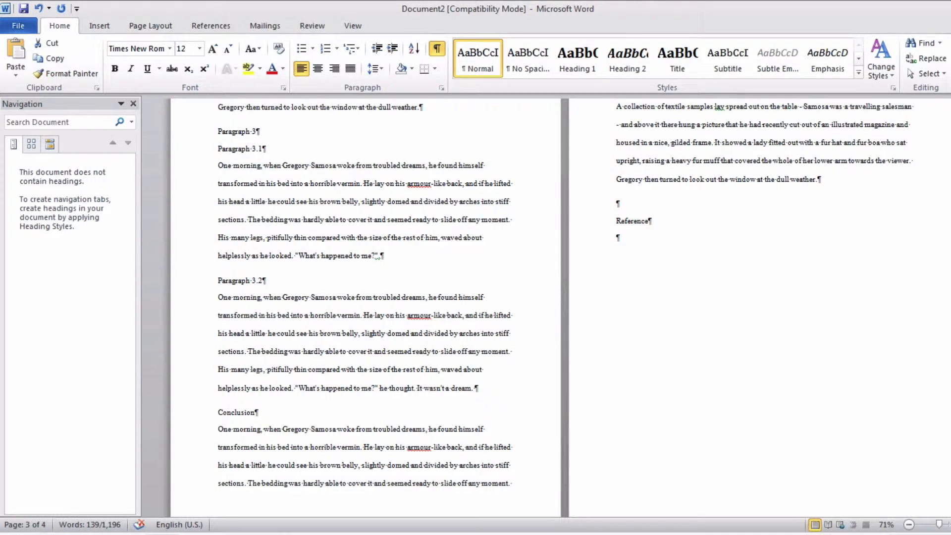
Step: Switch to Emarketing-references.rtf and copy all the reference entries below its References heading
{"action": "left_click", "coordinate": [165, 534]}
{"action": "left_click", "coordinate": [567, 378]}
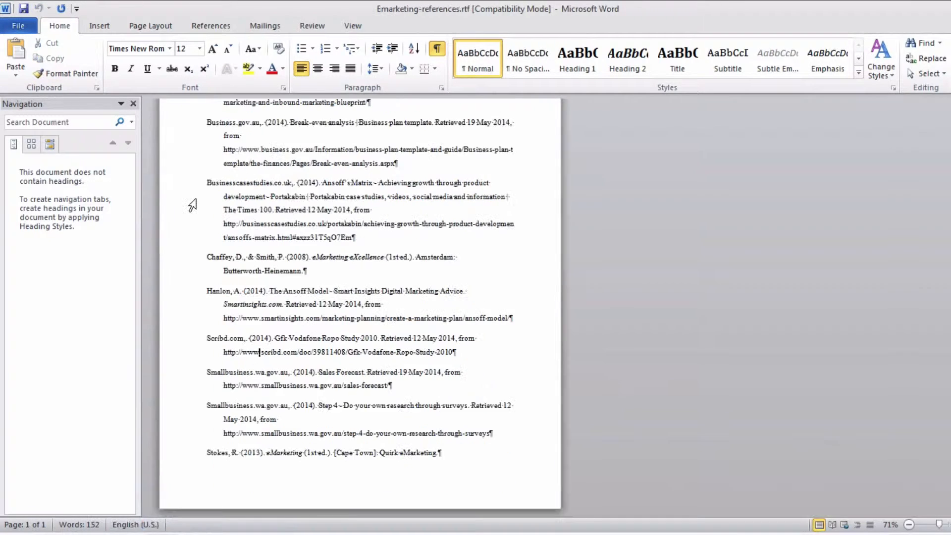
{"action": "scroll", "coordinate": [191, 201], "scroll_direction": "up", "scroll_amount": 3}
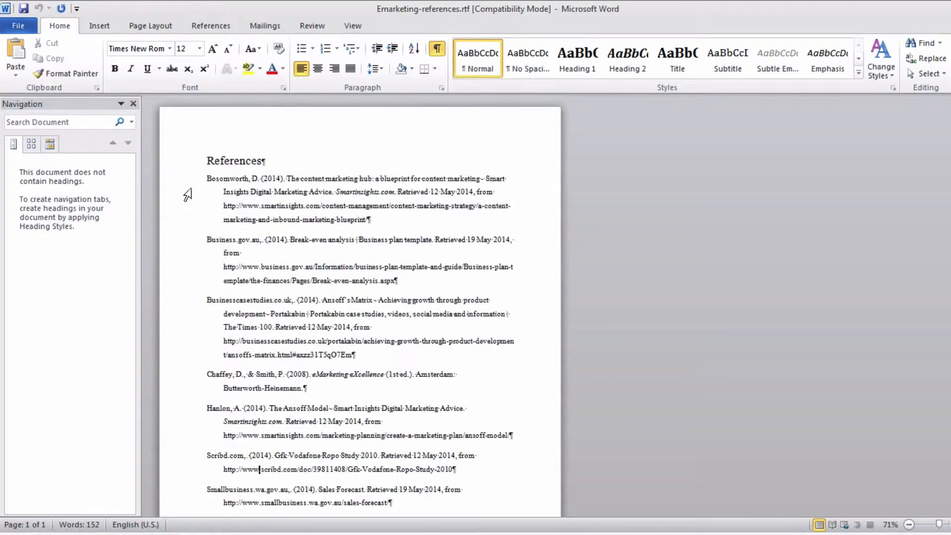
{"action": "double_click", "coordinate": [187, 184]}
{"action": "left_click_drag", "start_coordinate": [232, 343], "coordinate": [431, 471]}
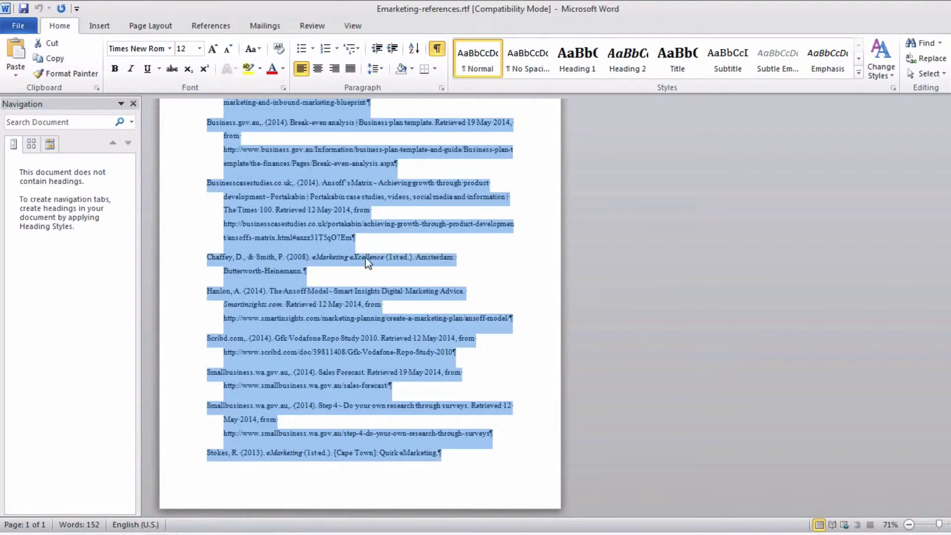
{"action": "right_click", "coordinate": [319, 222]}
{"action": "left_click", "coordinate": [347, 240]}
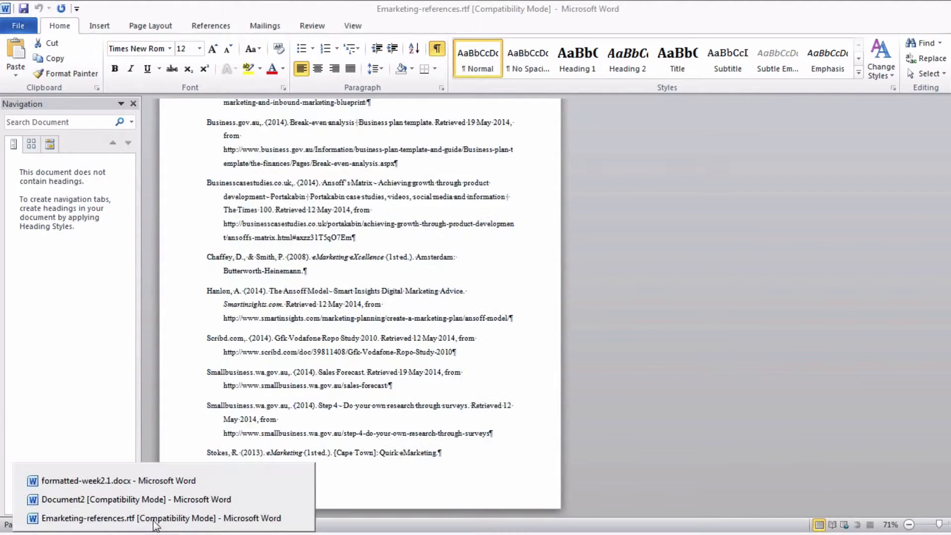
Step: Switch to Document2 and paste the copied entries below the Reference line with merged formatting
{"action": "left_click", "coordinate": [124, 499]}
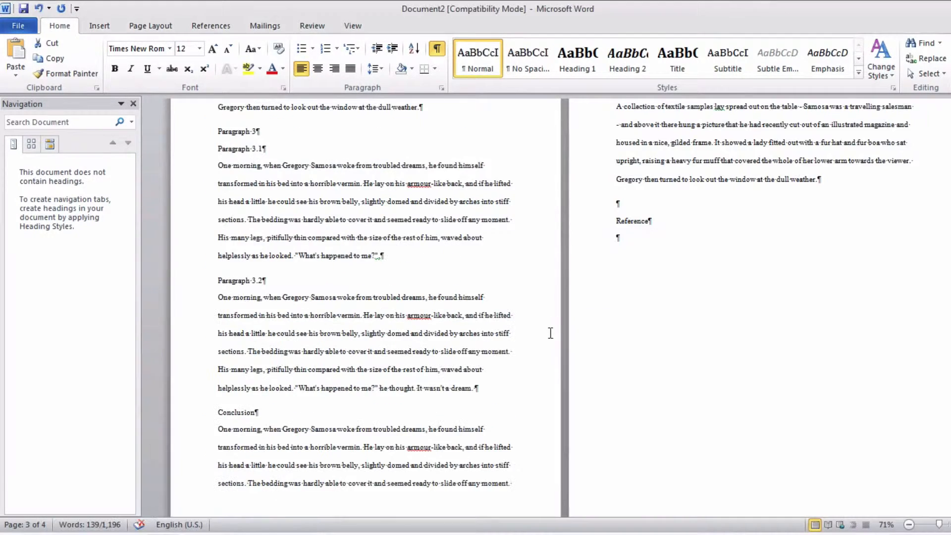
{"action": "left_click", "coordinate": [628, 240]}
{"action": "right_click", "coordinate": [638, 240]}
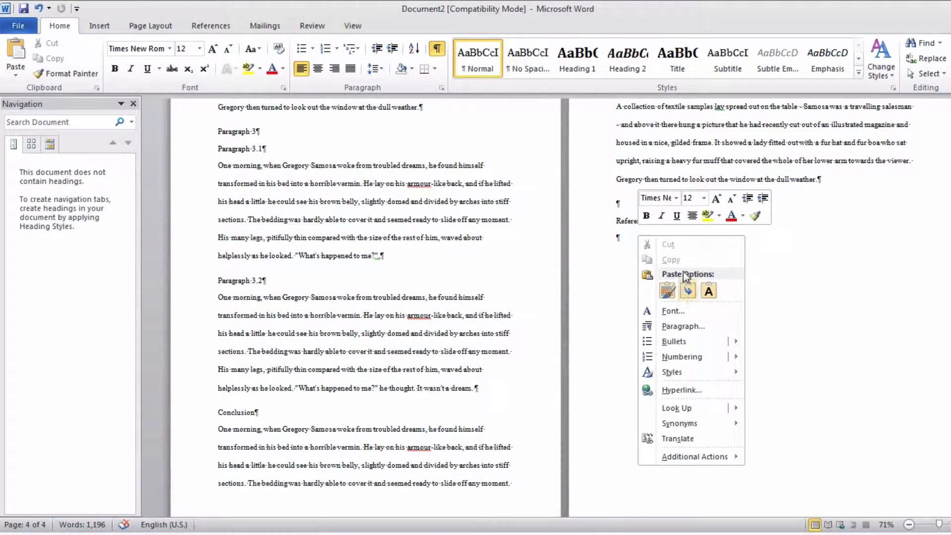
{"action": "left_click", "coordinate": [687, 291]}
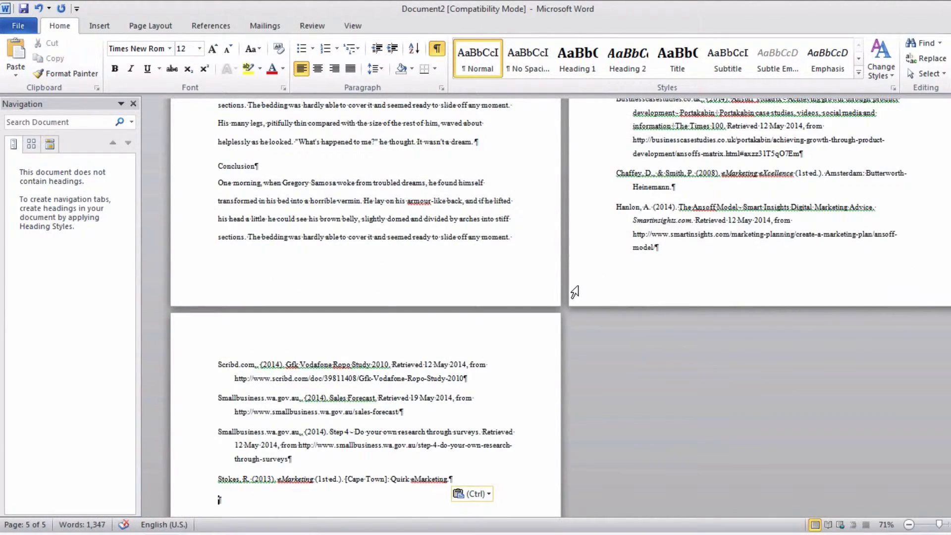
{"action": "scroll", "coordinate": [577, 293], "scroll_direction": "up", "scroll_amount": 10}
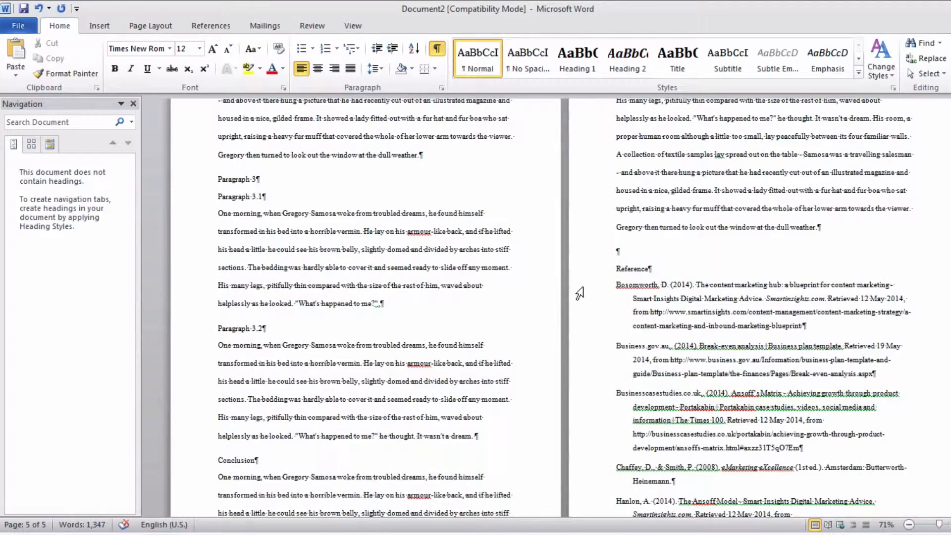
{"action": "scroll", "coordinate": [580, 293], "scroll_direction": "up", "scroll_amount": 15}
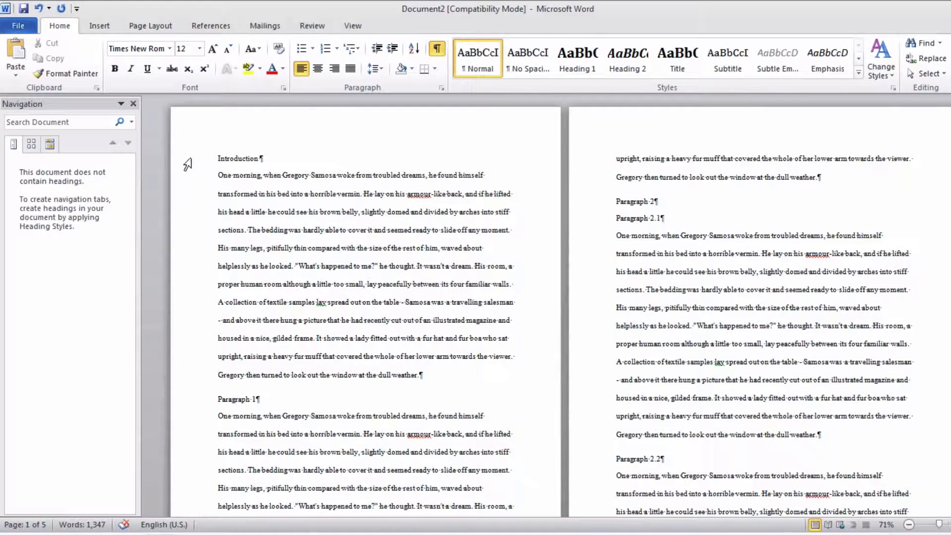
Step: Compare the text with formatting marks hidden and shown, and look over the opening sections at 80% zoom
{"action": "left_click", "coordinate": [438, 49]}
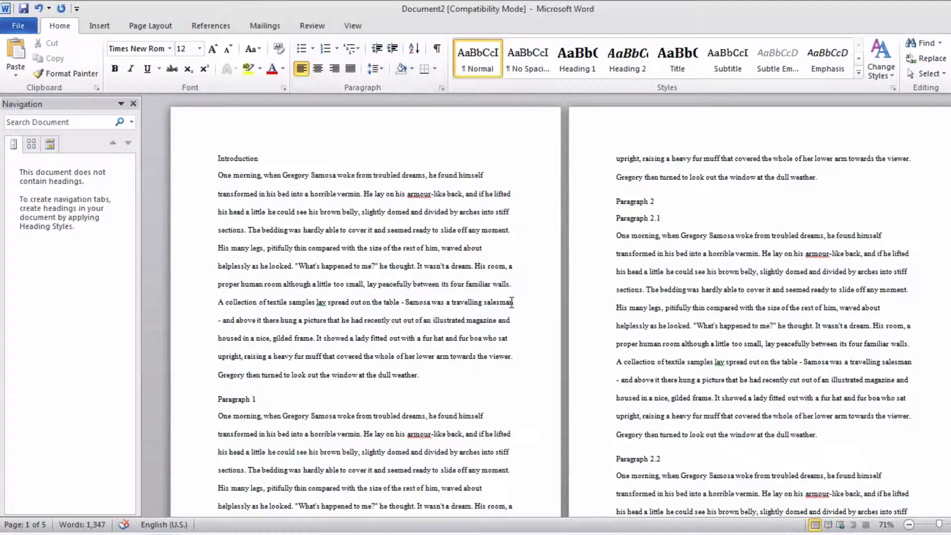
{"action": "left_click", "coordinate": [439, 49]}
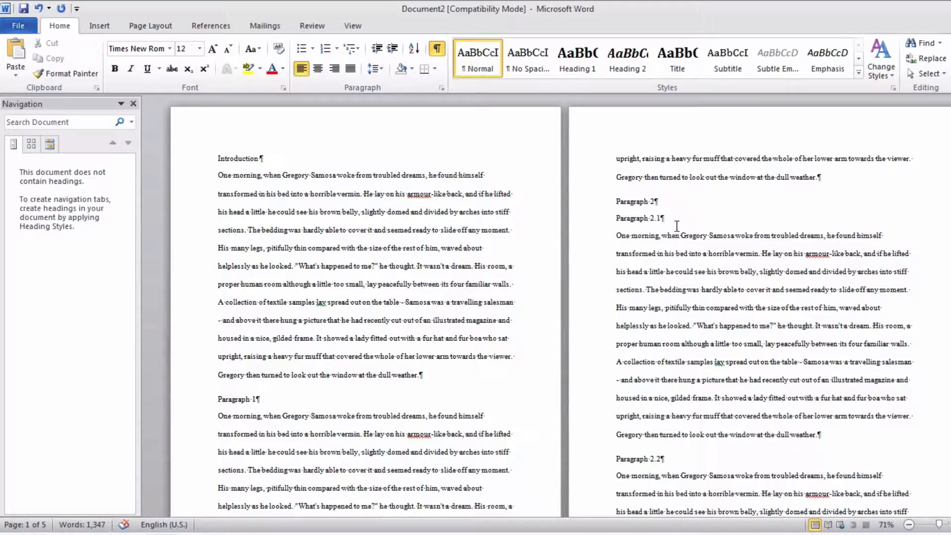
{"action": "left_click", "coordinate": [941, 524]}
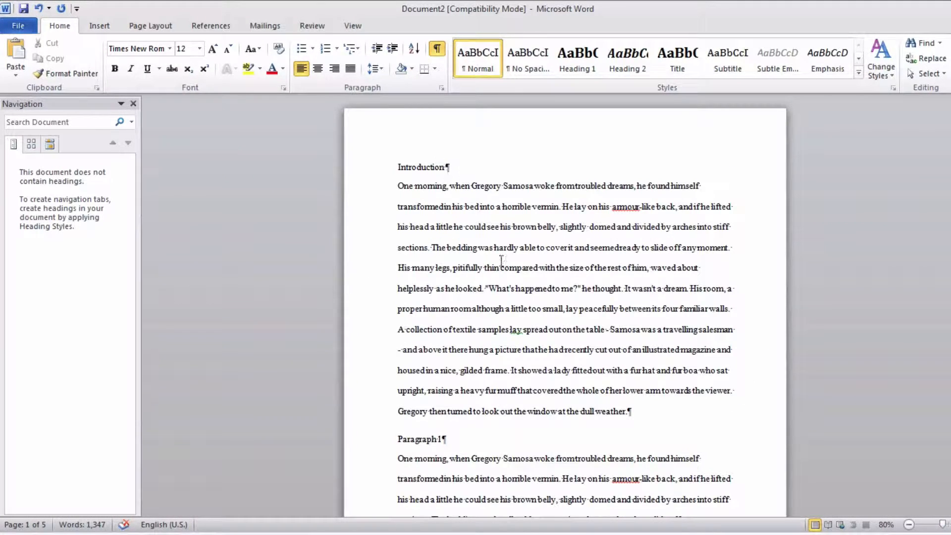
{"action": "scroll", "coordinate": [548, 318], "scroll_direction": "down", "scroll_amount": 3}
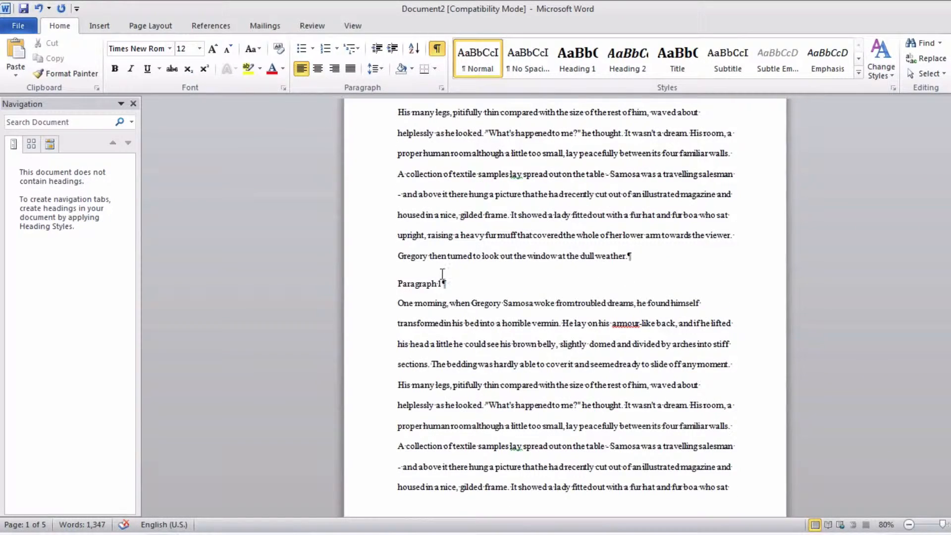
{"action": "scroll", "coordinate": [503, 311], "scroll_direction": "down", "scroll_amount": 10}
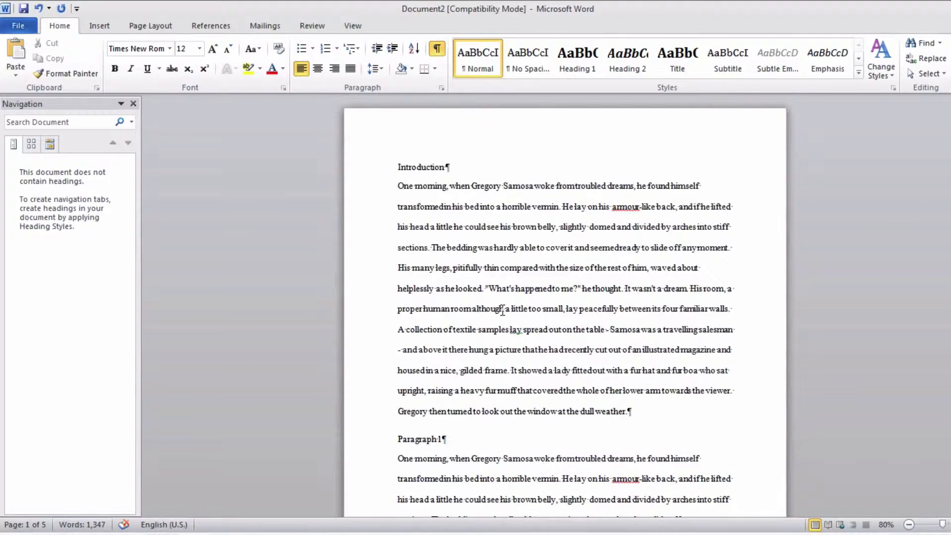
Step: Insert the Sideline cover page in front of the Introduction and look over its placeholders
{"action": "left_click", "coordinate": [398, 166]}
{"action": "left_click", "coordinate": [108, 28]}
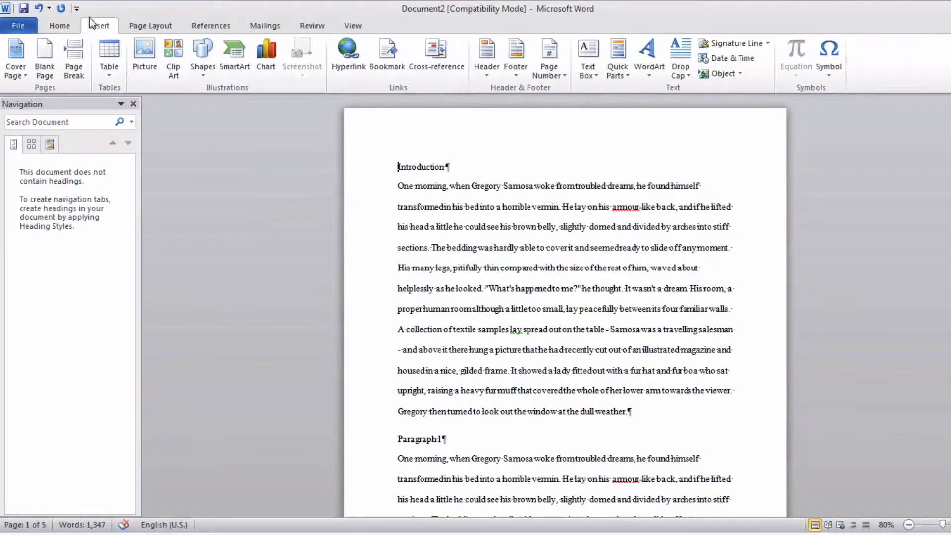
{"action": "left_click", "coordinate": [15, 54]}
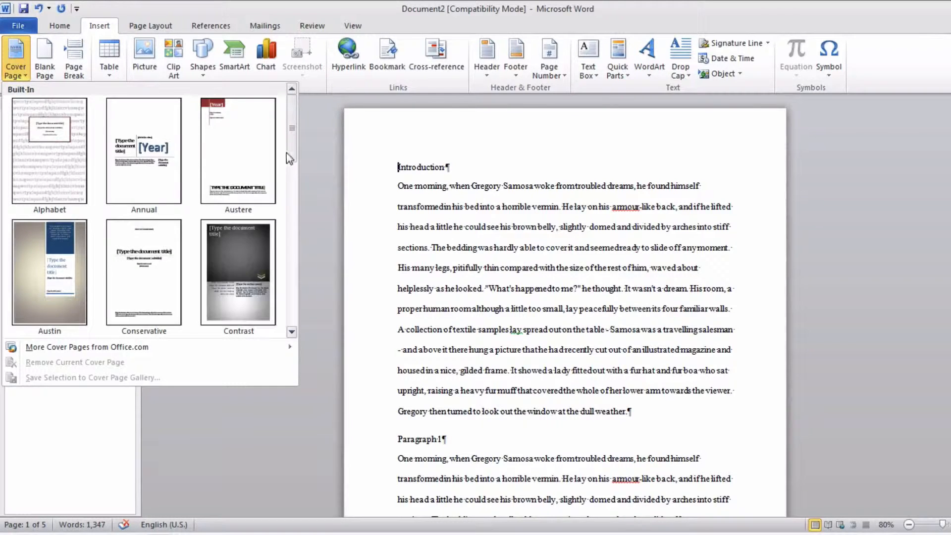
{"action": "left_click_drag", "start_coordinate": [297, 113], "coordinate": [293, 263]}
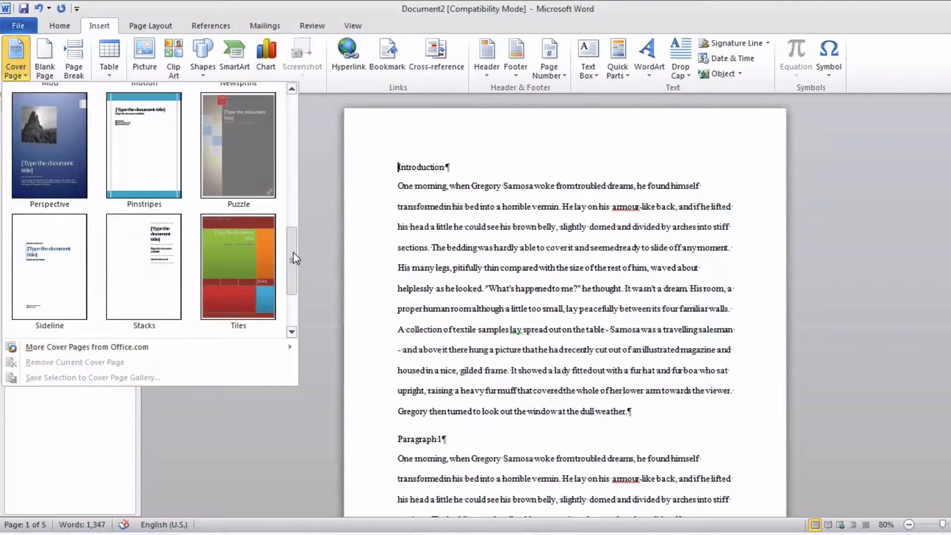
{"action": "left_click", "coordinate": [53, 260]}
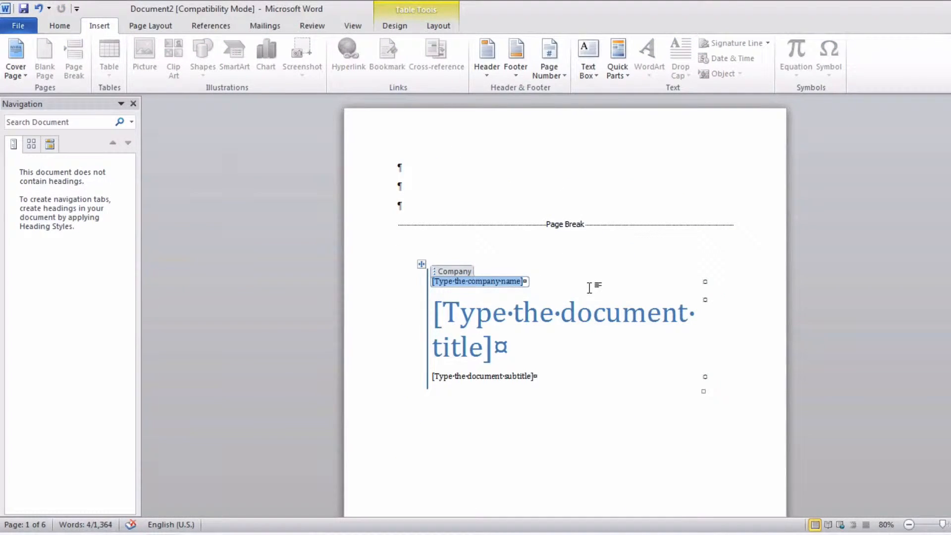
{"action": "scroll", "coordinate": [592, 289], "scroll_direction": "down", "scroll_amount": 1}
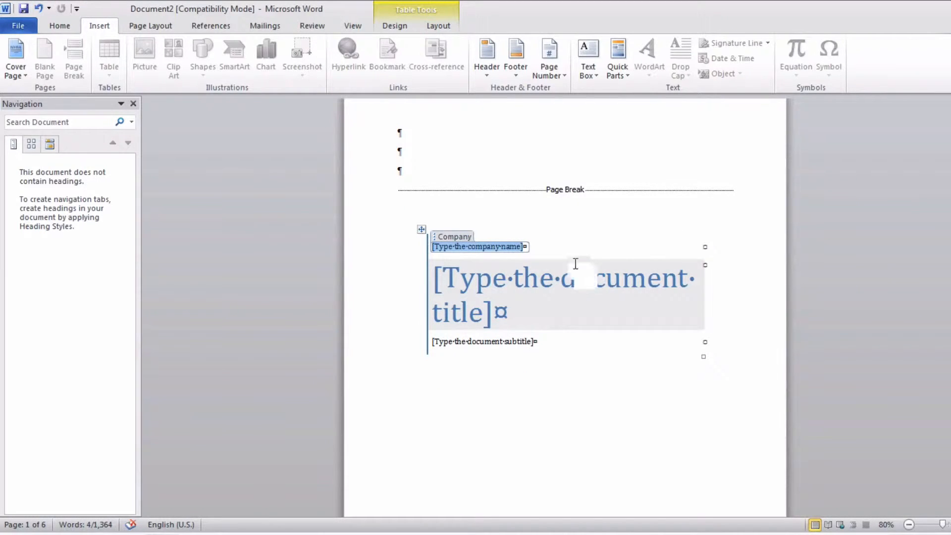
{"action": "scroll", "coordinate": [576, 266], "scroll_direction": "down", "scroll_amount": 1}
{"action": "scroll", "coordinate": [520, 309], "scroll_direction": "up", "scroll_amount": 2}
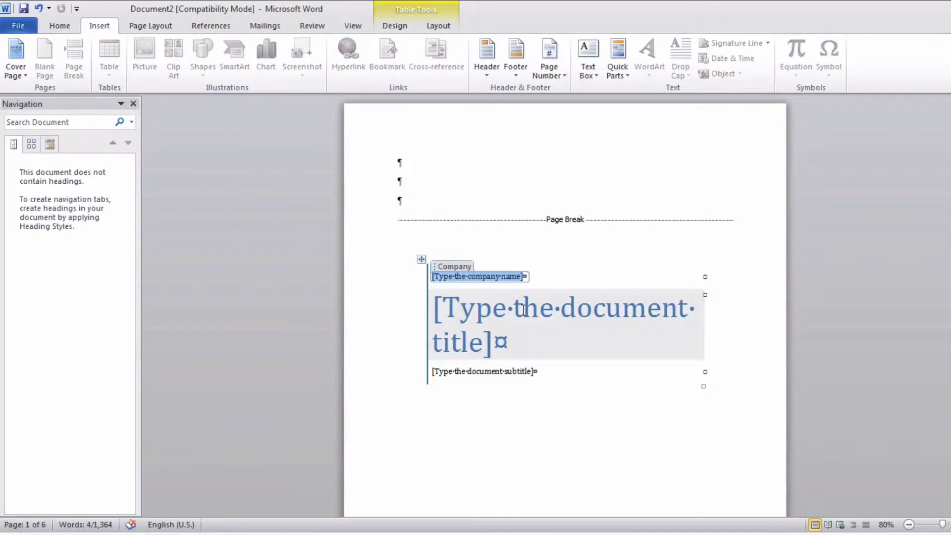
{"action": "left_click", "coordinate": [533, 188]}
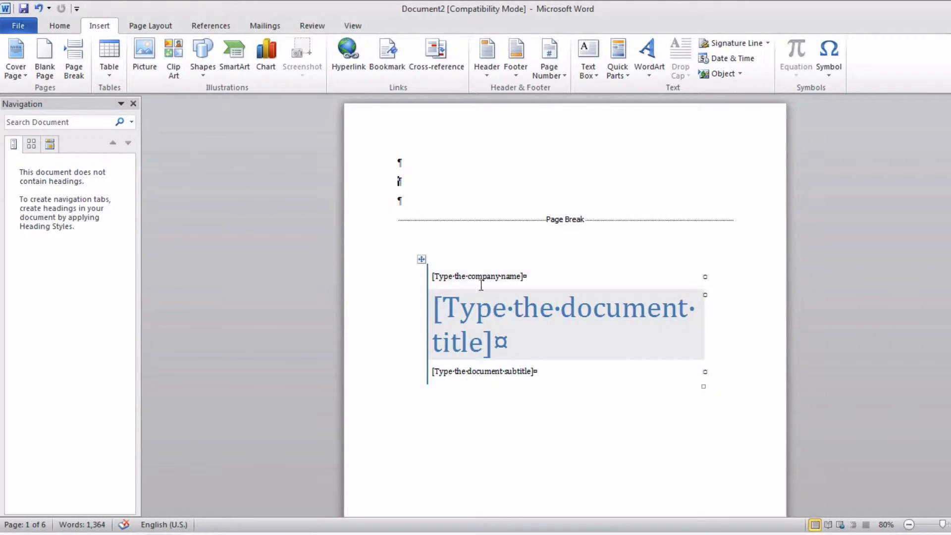
Step: Insert the Automatic Table 1 table of contents directly before the Introduction heading
{"action": "scroll", "coordinate": [512, 347], "scroll_direction": "down", "scroll_amount": 5}
{"action": "scroll", "coordinate": [512, 346], "scroll_direction": "down", "scroll_amount": 10}
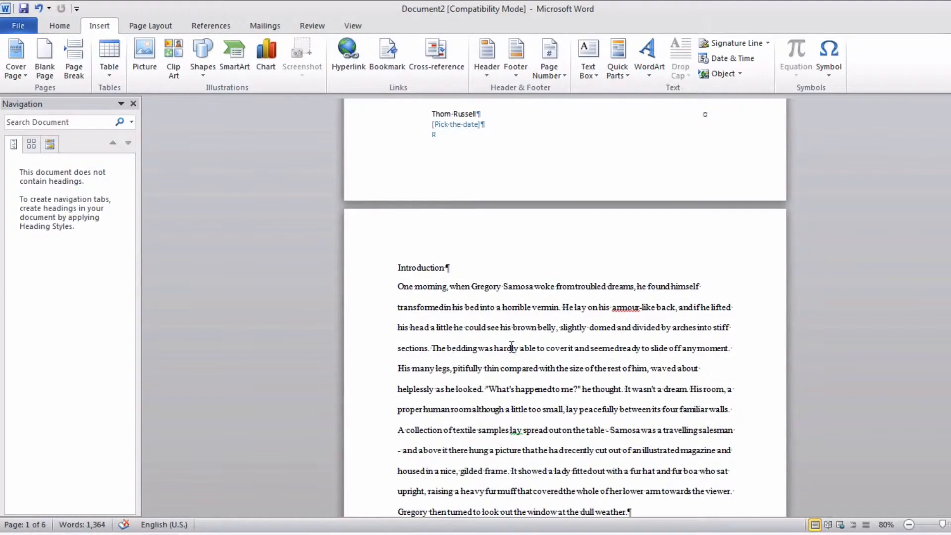
{"action": "left_click", "coordinate": [399, 268]}
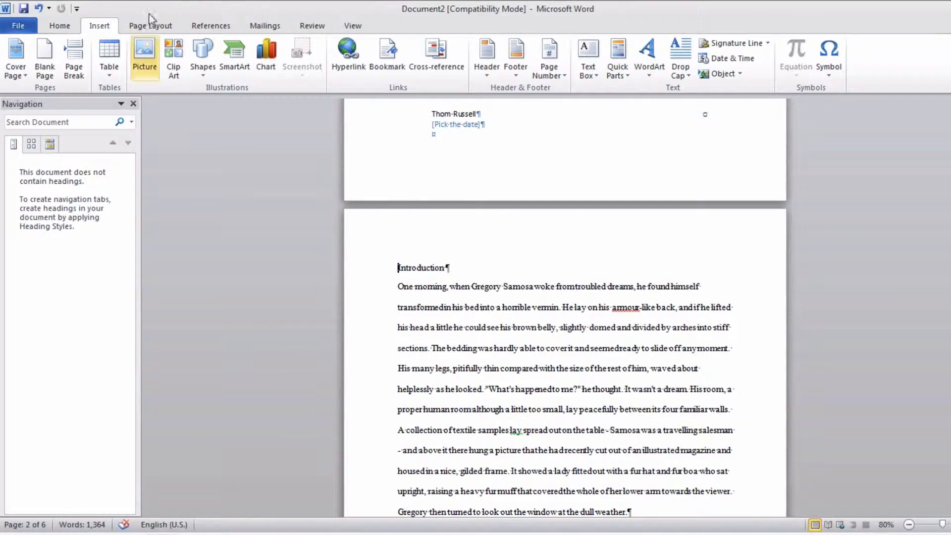
{"action": "left_click", "coordinate": [208, 27]}
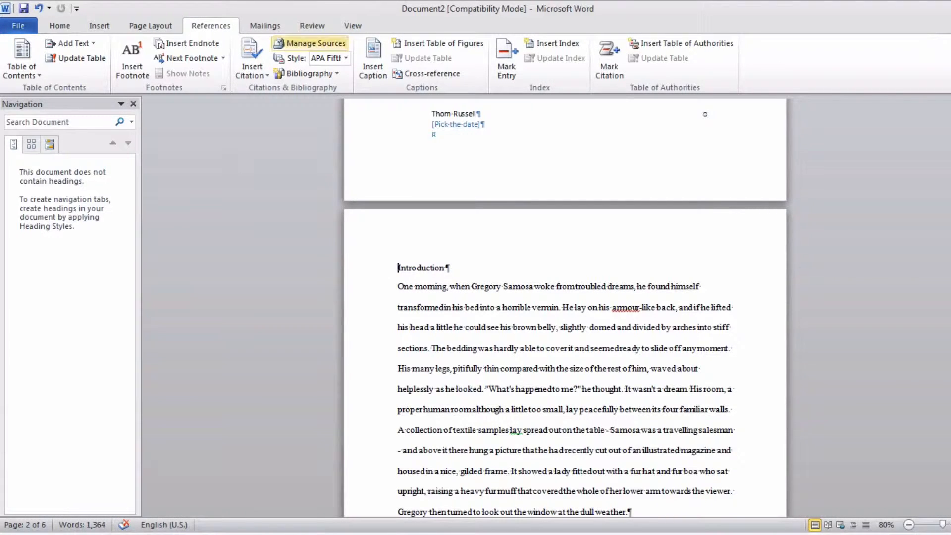
{"action": "left_click", "coordinate": [29, 57]}
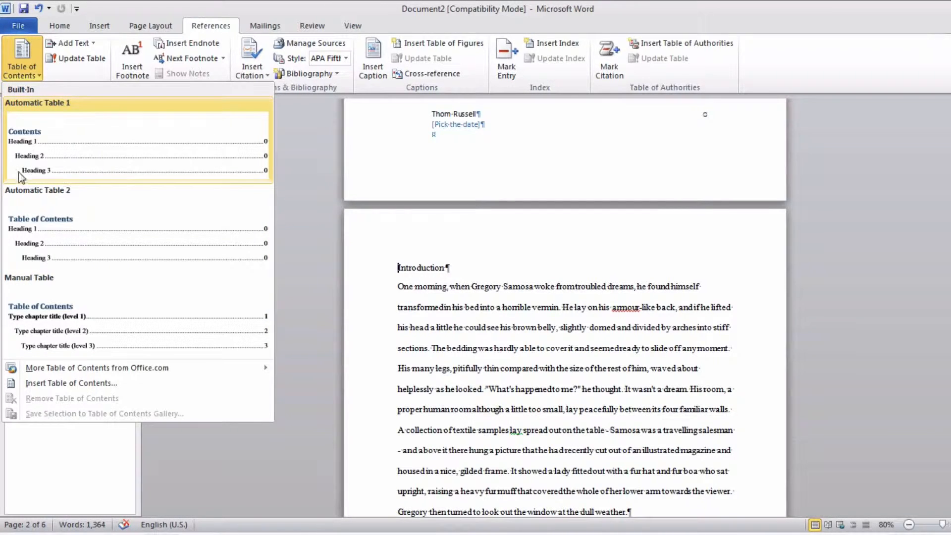
{"action": "left_click", "coordinate": [84, 153]}
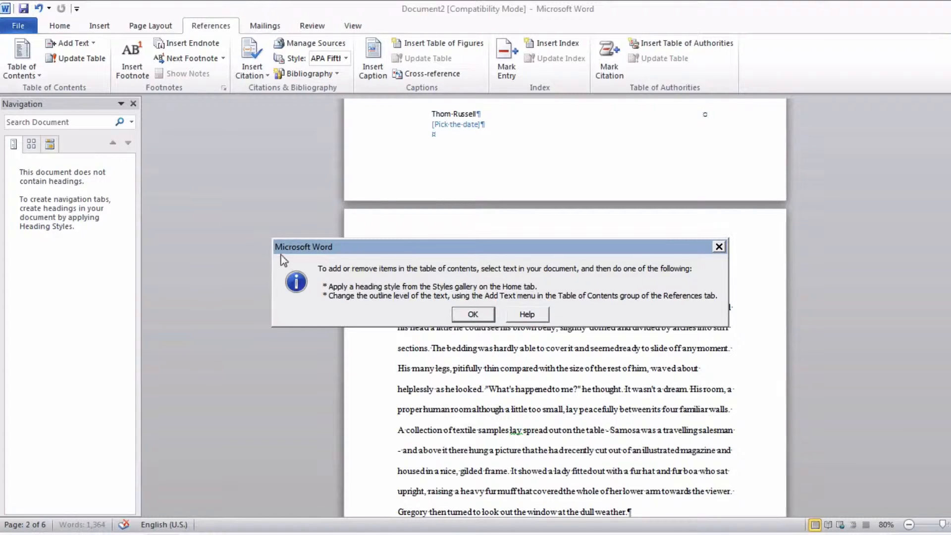
{"action": "left_click", "coordinate": [472, 316]}
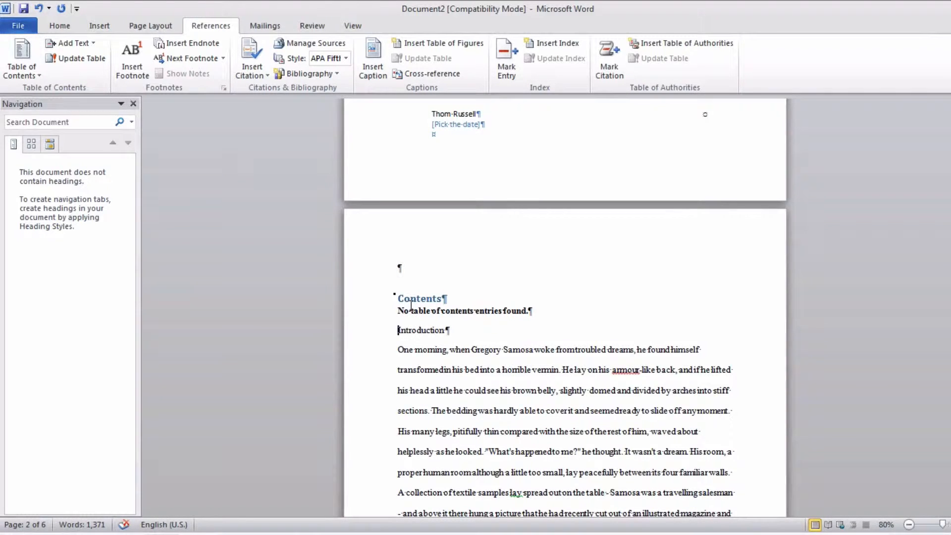
Step: Insert a page break between the table of contents and Introduction, and check the cover and contents pages
{"action": "left_click", "coordinate": [101, 25]}
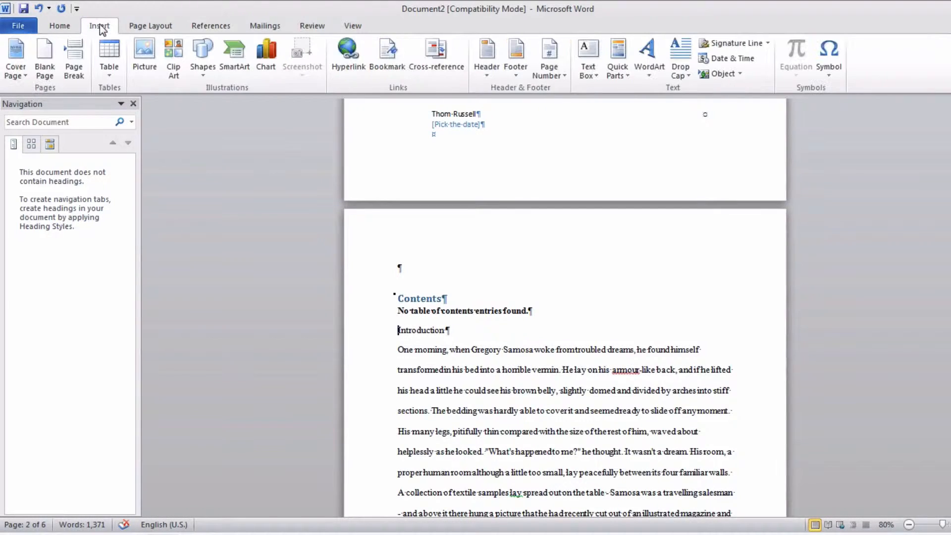
{"action": "left_click", "coordinate": [75, 64]}
{"action": "scroll", "coordinate": [525, 273], "scroll_direction": "up", "scroll_amount": 10}
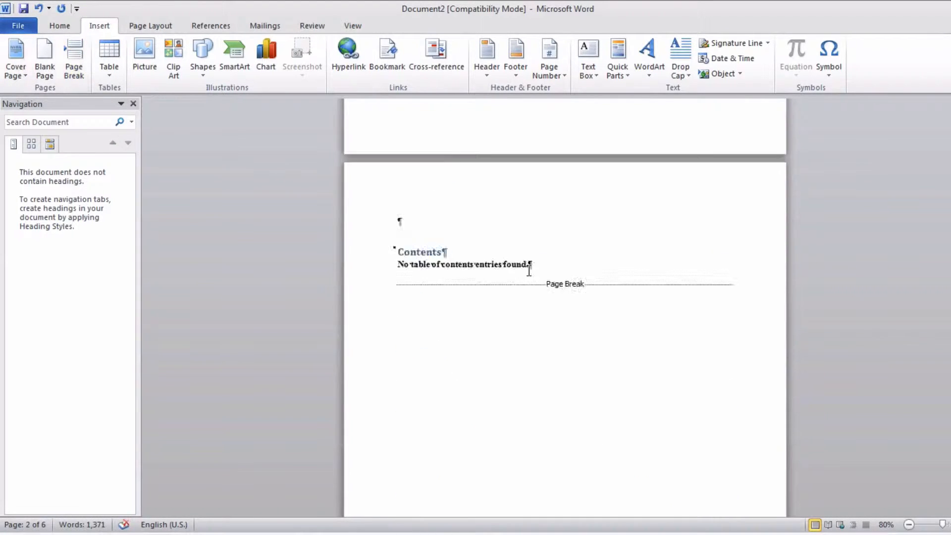
{"action": "scroll", "coordinate": [529, 270], "scroll_direction": "down", "scroll_amount": 4}
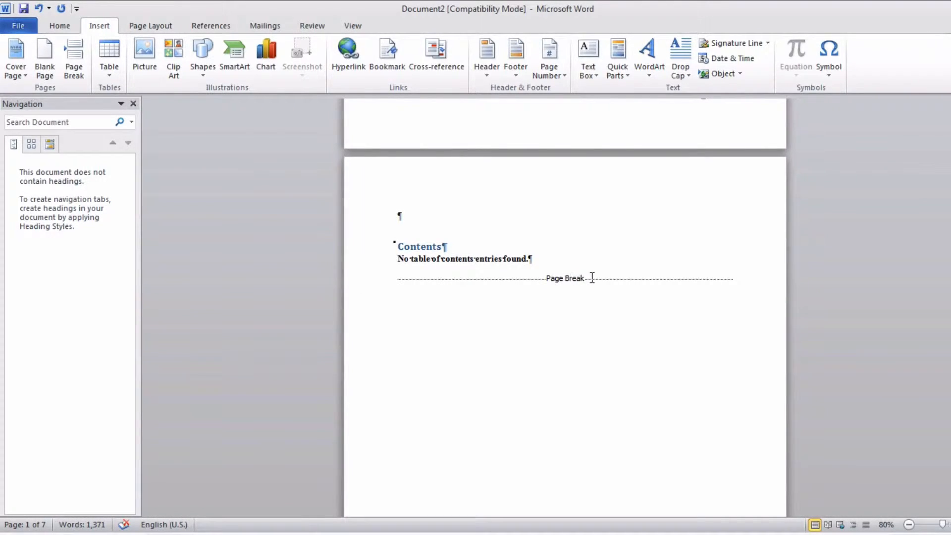
{"action": "scroll", "coordinate": [594, 277], "scroll_direction": "up", "scroll_amount": 10}
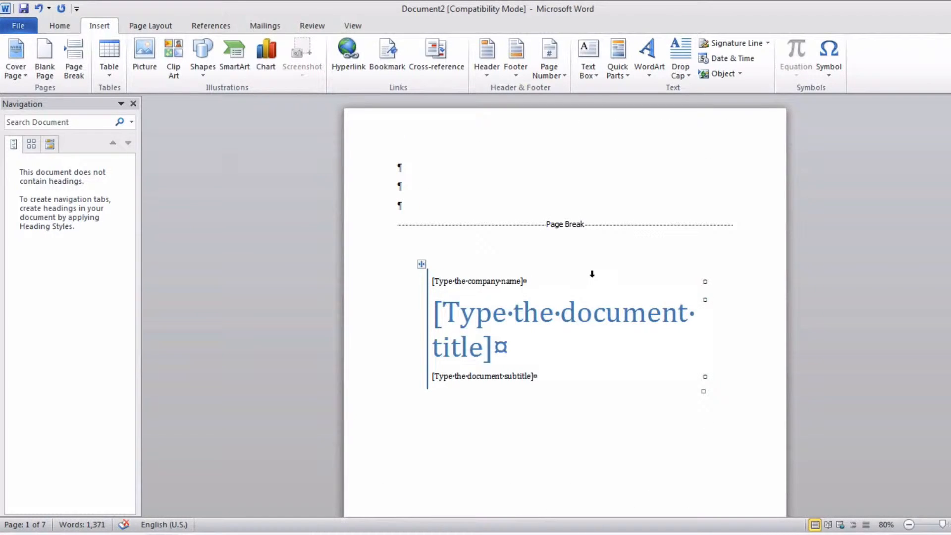
Step: Switch to formatted-week2.1.docx and review its layout from the cover page and contents through to the references
{"action": "left_click", "coordinate": [187, 531]}
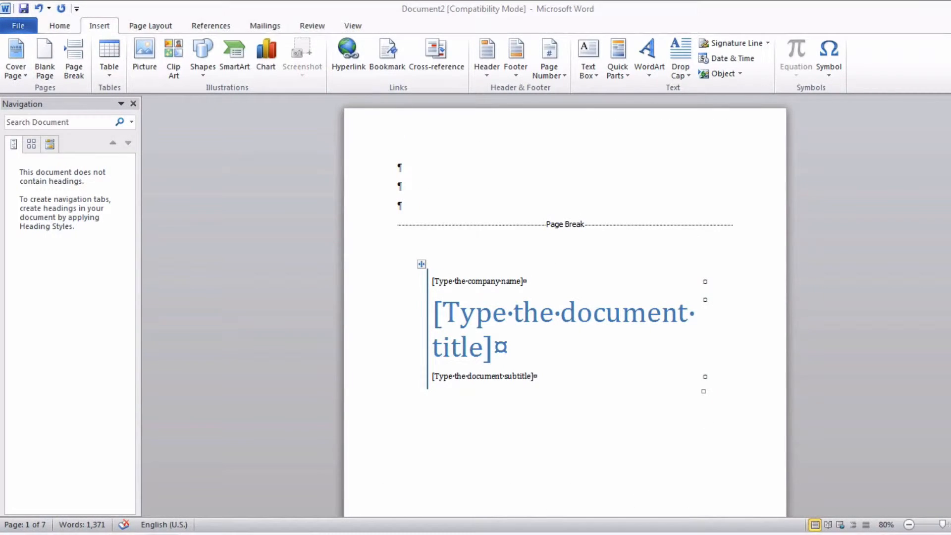
{"action": "left_click", "coordinate": [173, 484]}
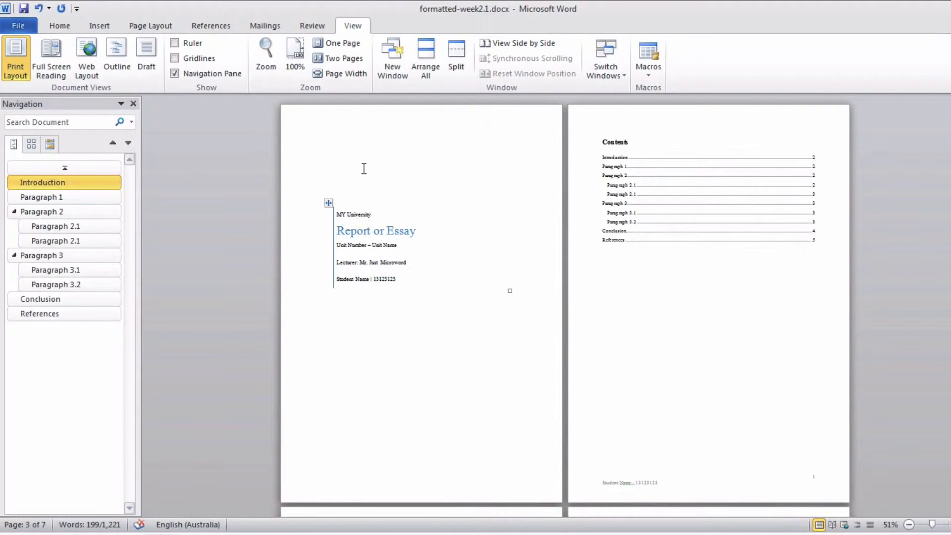
{"action": "scroll", "coordinate": [762, 302], "scroll_direction": "down", "scroll_amount": 5}
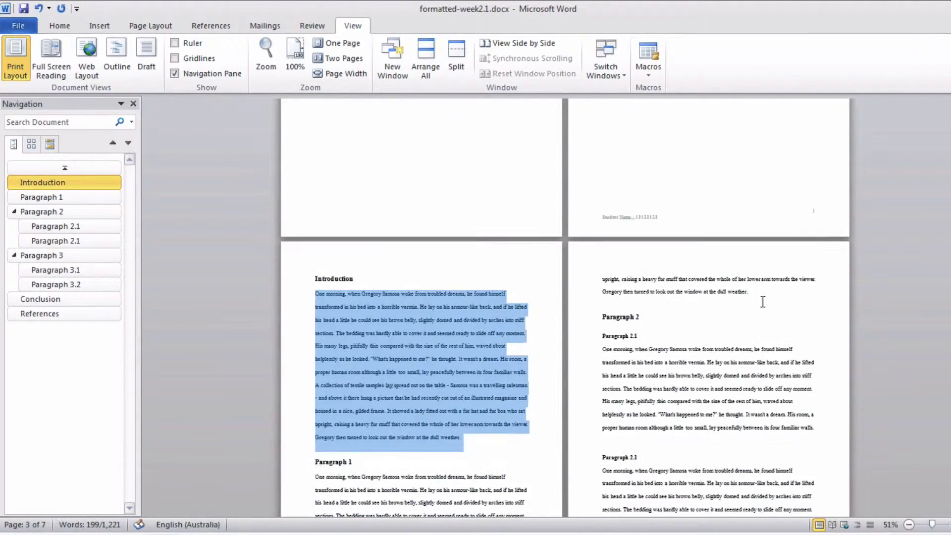
{"action": "scroll", "coordinate": [603, 331], "scroll_direction": "down", "scroll_amount": 5}
{"action": "scroll", "coordinate": [602, 331], "scroll_direction": "down", "scroll_amount": 8}
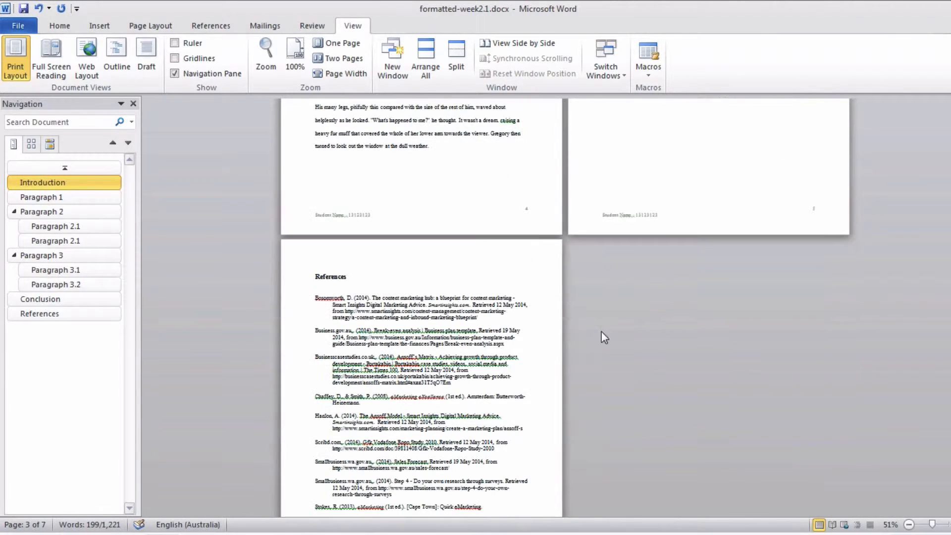
Step: Return to Document2 and show it two pages at a time
{"action": "left_click", "coordinate": [163, 534]}
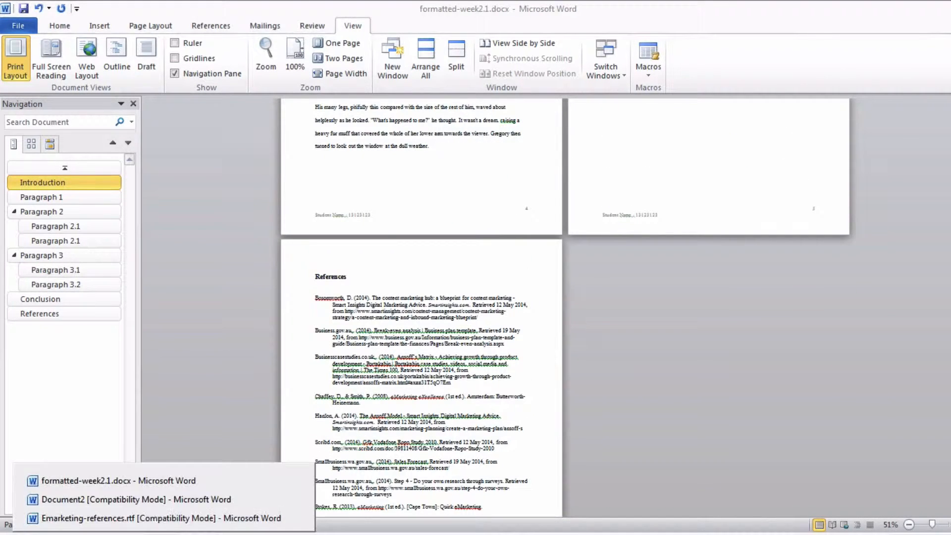
{"action": "left_click", "coordinate": [160, 505]}
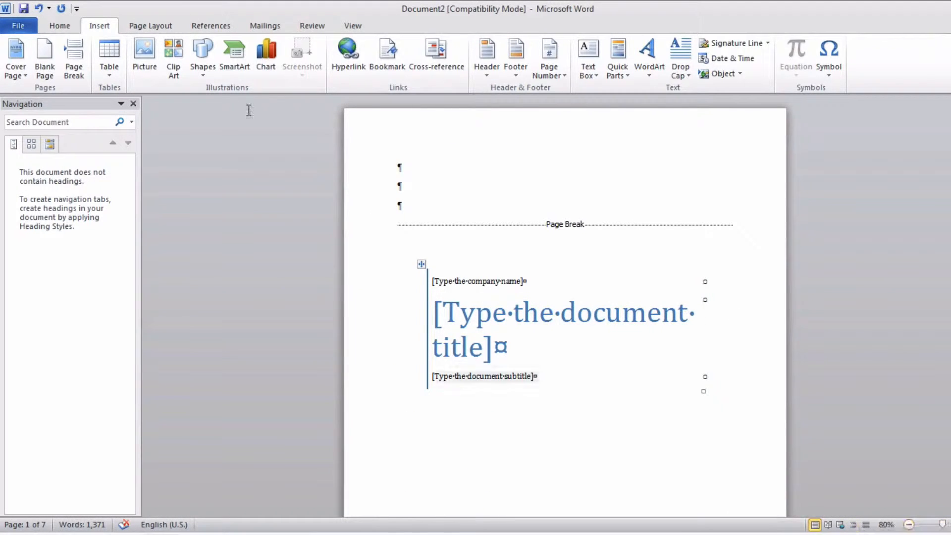
{"action": "left_click", "coordinate": [331, 25]}
{"action": "left_click", "coordinate": [353, 25]}
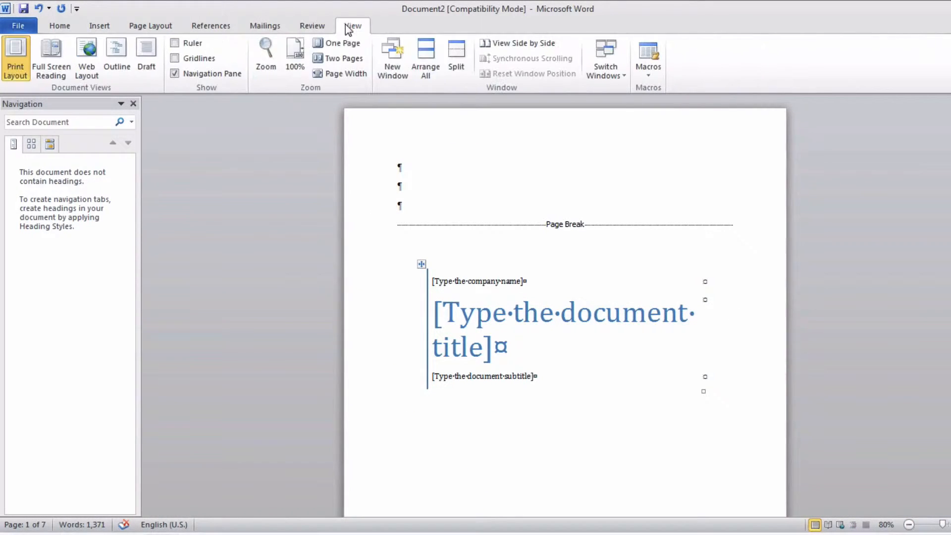
{"action": "left_click", "coordinate": [342, 58]}
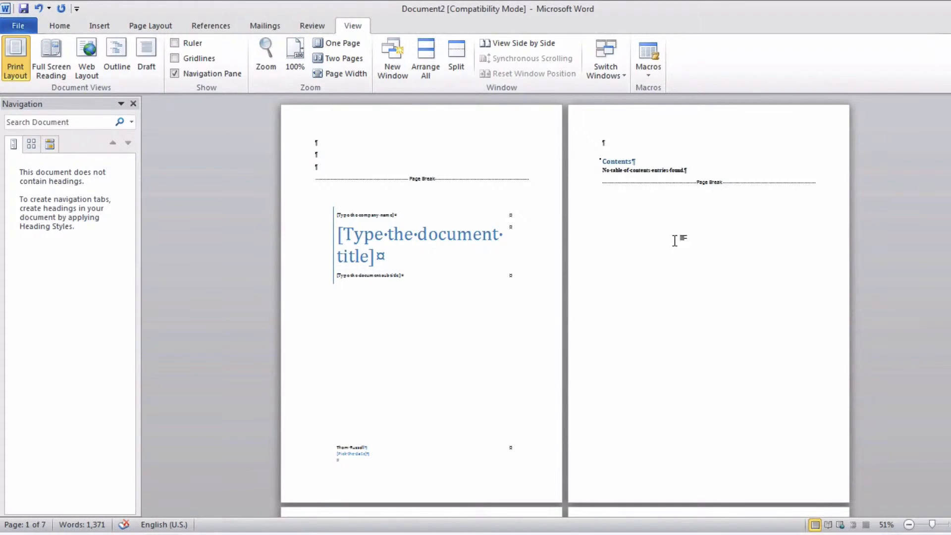
Step: Insert a page break directly before the Reference heading so the reference list starts on a new page
{"action": "scroll", "coordinate": [676, 242], "scroll_direction": "down", "scroll_amount": 6}
{"action": "scroll", "coordinate": [676, 241], "scroll_direction": "down", "scroll_amount": 10}
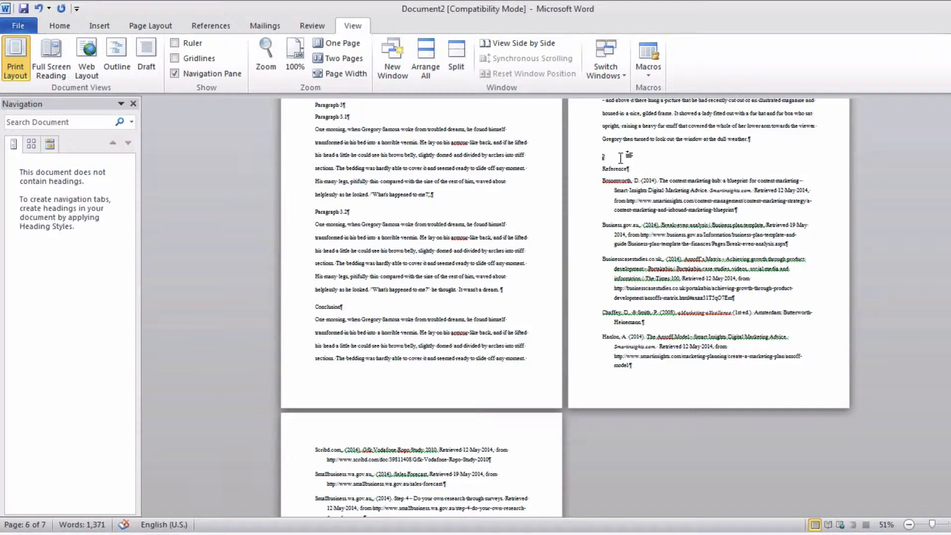
{"action": "left_click", "coordinate": [603, 171]}
{"action": "left_click", "coordinate": [950, 525]}
{"action": "left_click", "coordinate": [950, 525]}
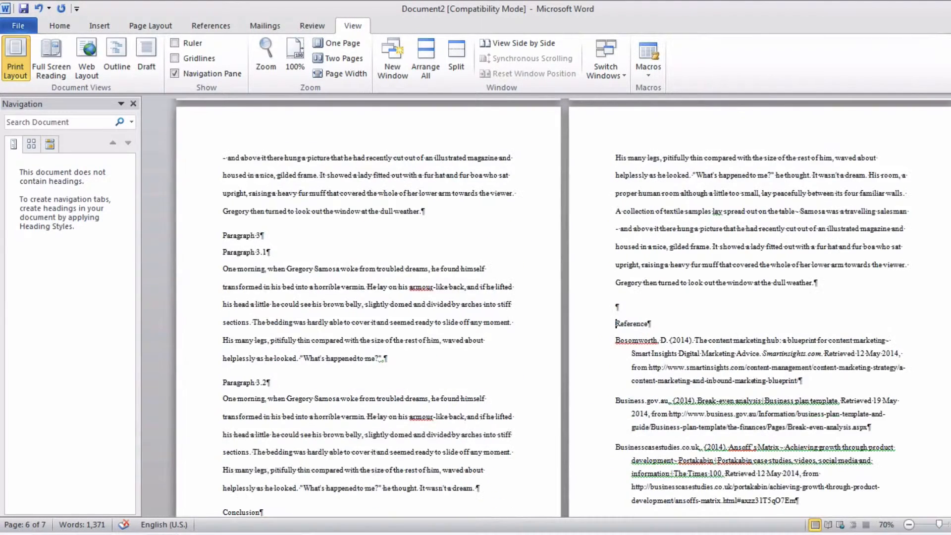
{"action": "left_click", "coordinate": [950, 525]}
{"action": "left_click", "coordinate": [948, 525]}
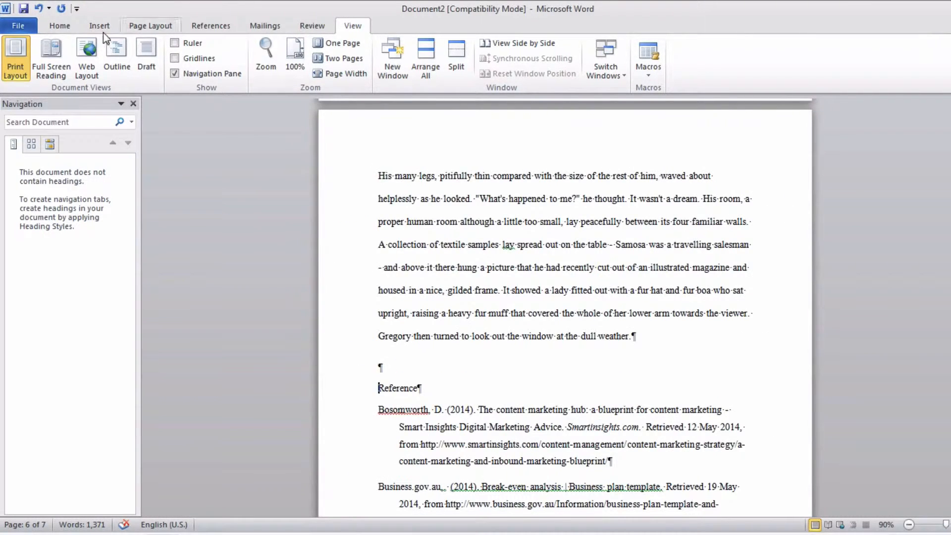
{"action": "left_click", "coordinate": [101, 28]}
{"action": "left_click", "coordinate": [74, 60]}
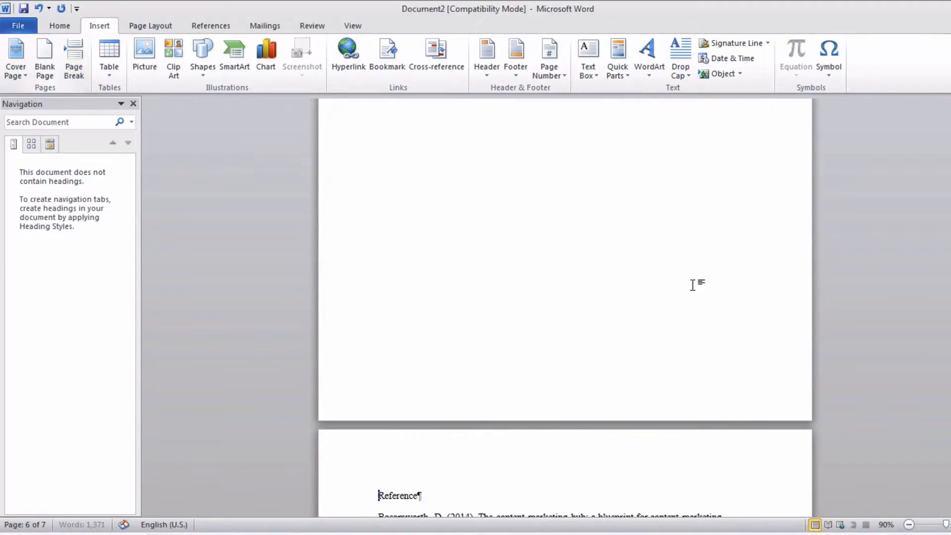
Step: Review the document from the reference list back to the cover page, contents page and Introduction
{"action": "scroll", "coordinate": [693, 285], "scroll_direction": "down", "scroll_amount": 10}
{"action": "scroll", "coordinate": [697, 278], "scroll_direction": "up", "scroll_amount": 6}
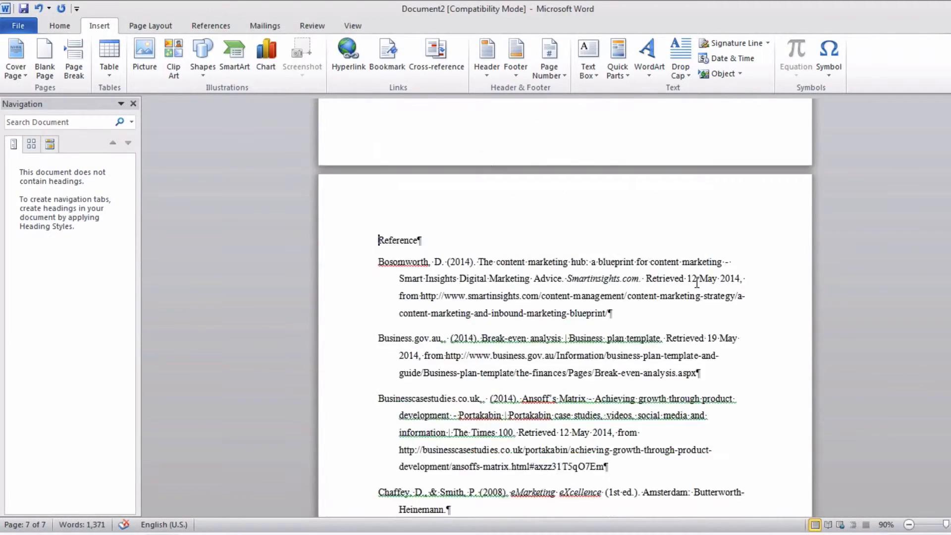
{"action": "scroll", "coordinate": [697, 282], "scroll_direction": "up", "scroll_amount": 10}
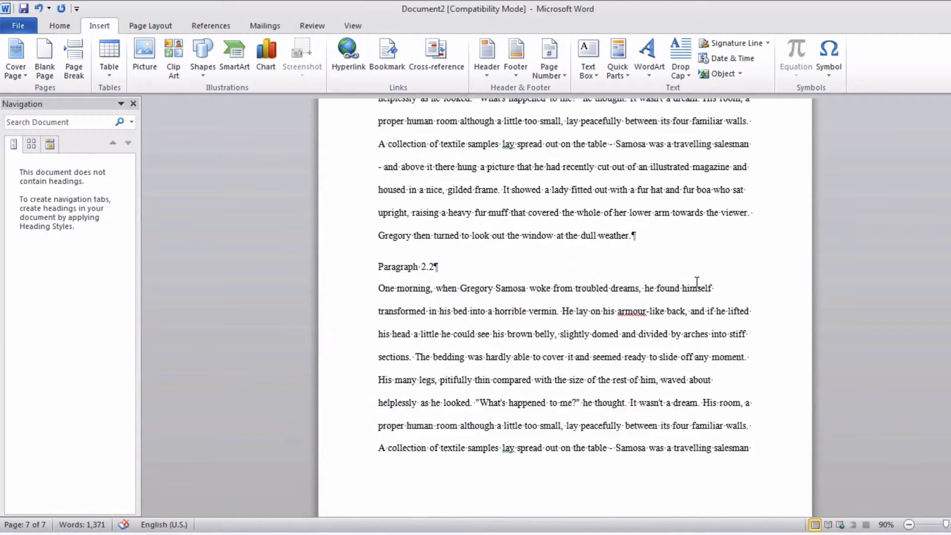
{"action": "scroll", "coordinate": [697, 283], "scroll_direction": "up", "scroll_amount": 15}
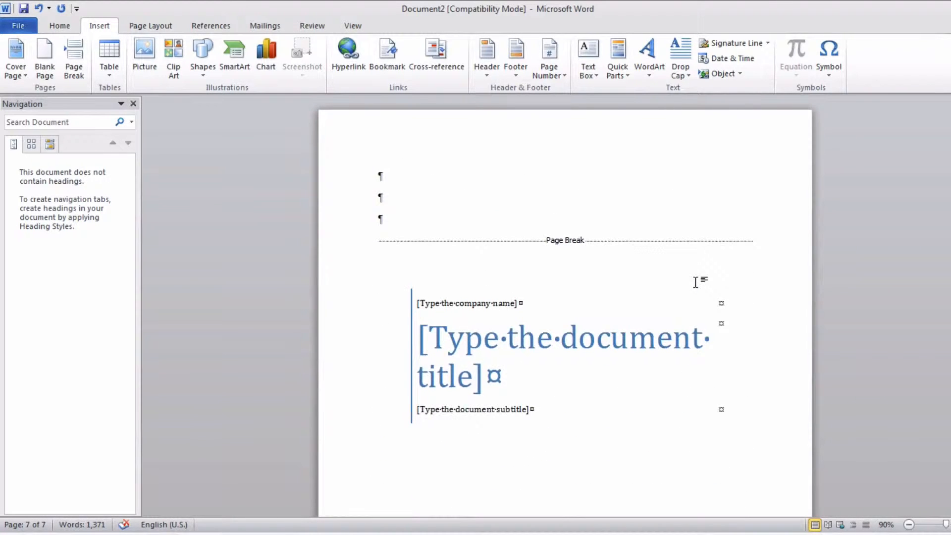
{"action": "scroll", "coordinate": [696, 283], "scroll_direction": "down", "scroll_amount": 10}
{"action": "scroll", "coordinate": [696, 282], "scroll_direction": "down", "scroll_amount": 5}
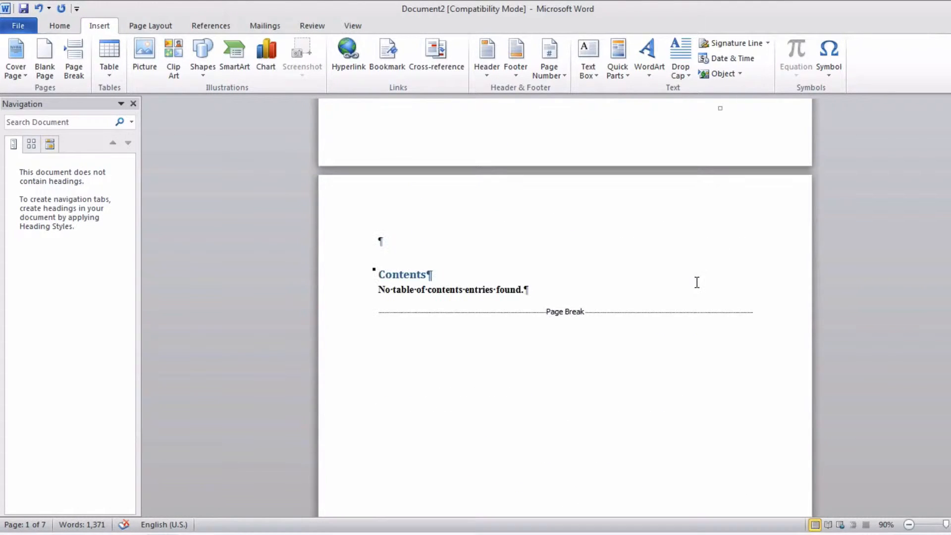
{"action": "scroll", "coordinate": [696, 282], "scroll_direction": "down", "scroll_amount": 19}
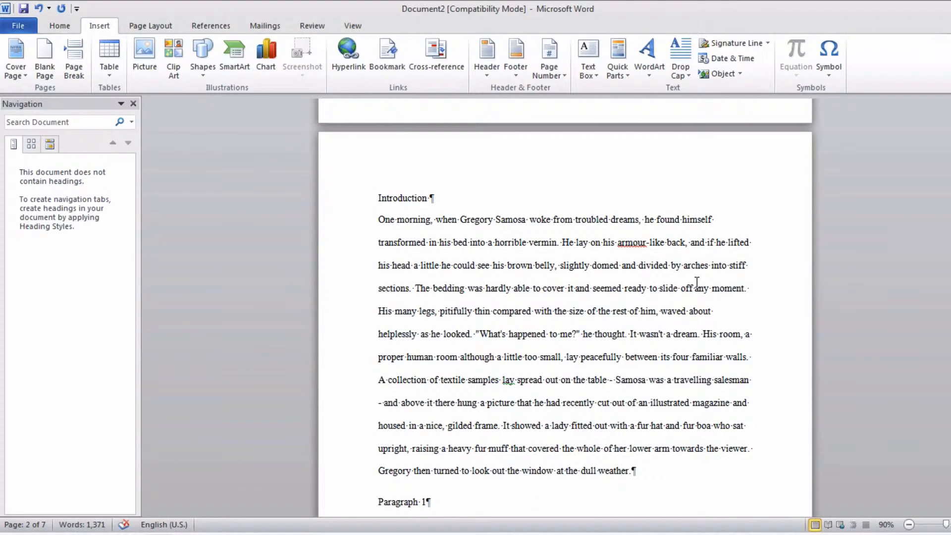
{"action": "scroll", "coordinate": [696, 281], "scroll_direction": "down", "scroll_amount": 1}
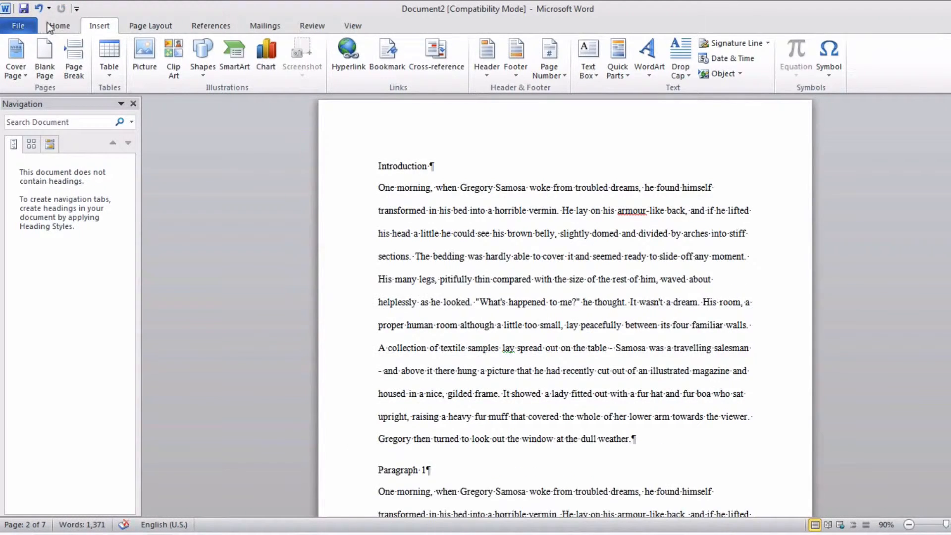
Step: Apply the Heading 1 style to the Introduction heading
{"action": "left_click", "coordinate": [58, 26]}
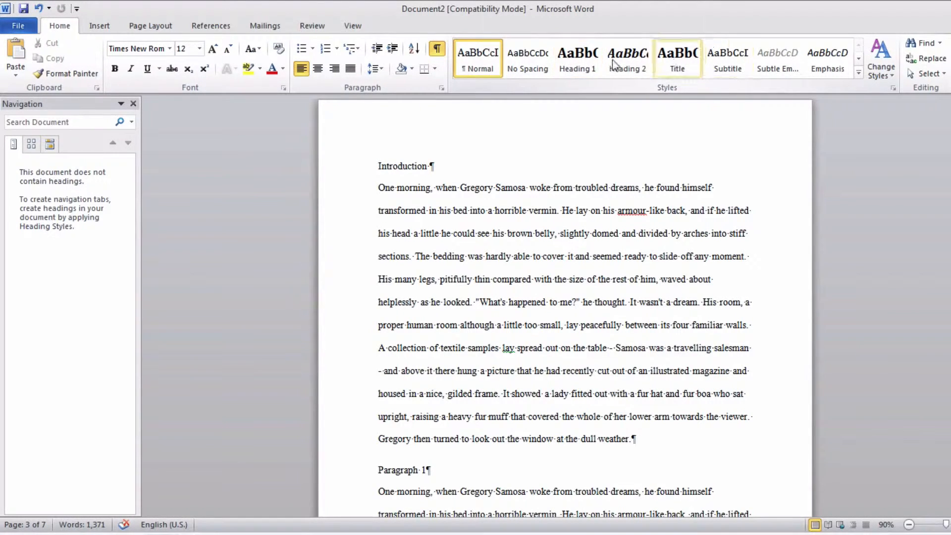
{"action": "scroll", "coordinate": [311, 198], "scroll_direction": "down", "scroll_amount": 20}
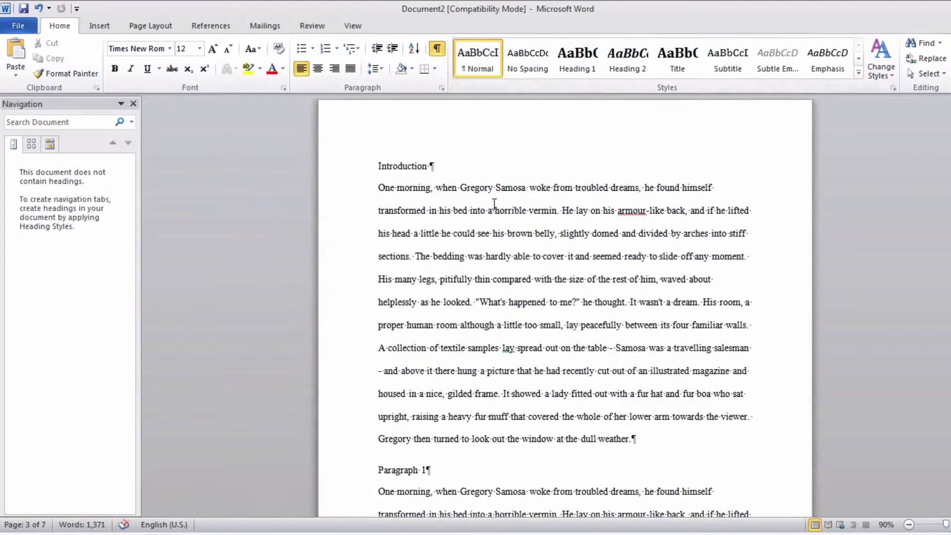
{"action": "left_click", "coordinate": [343, 169]}
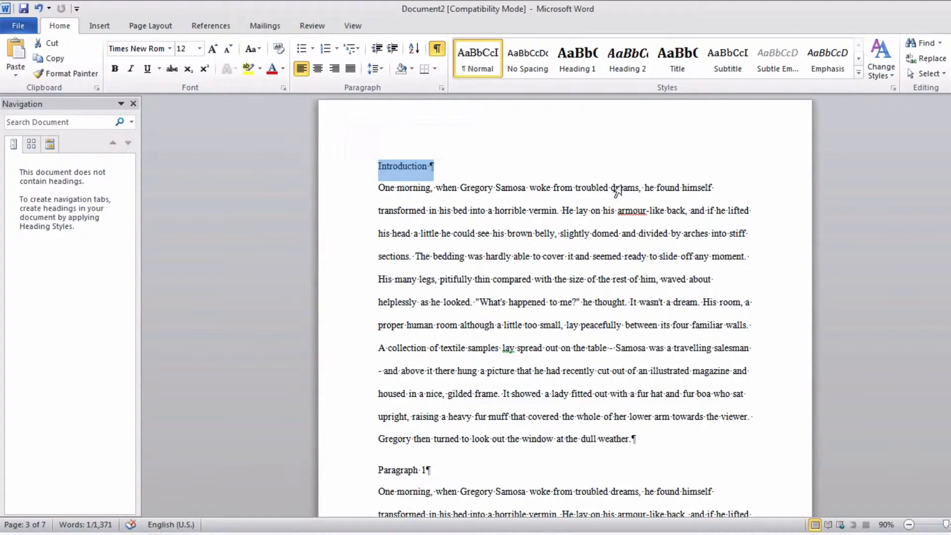
{"action": "left_click", "coordinate": [578, 58]}
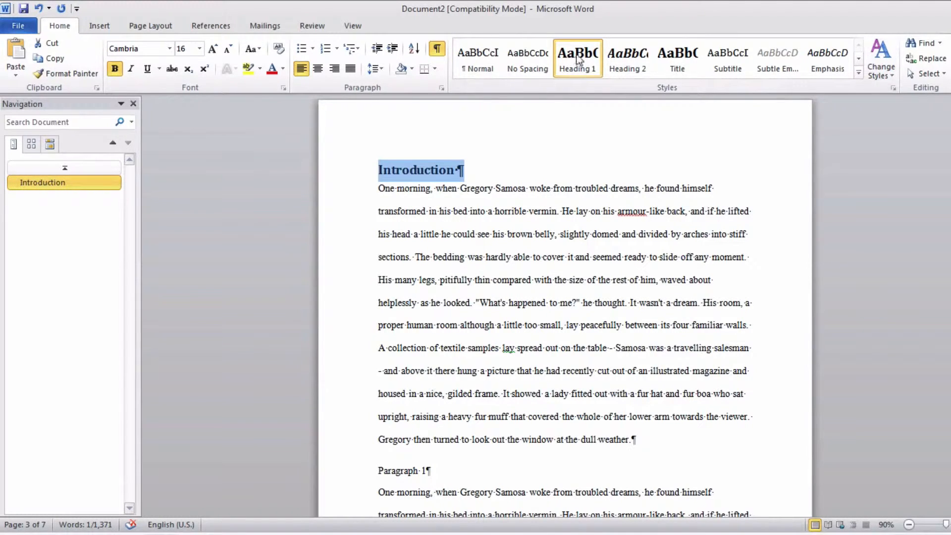
Step: Set the Introduction heading's font to Times New Roman at size 14
{"action": "left_click", "coordinate": [141, 50]}
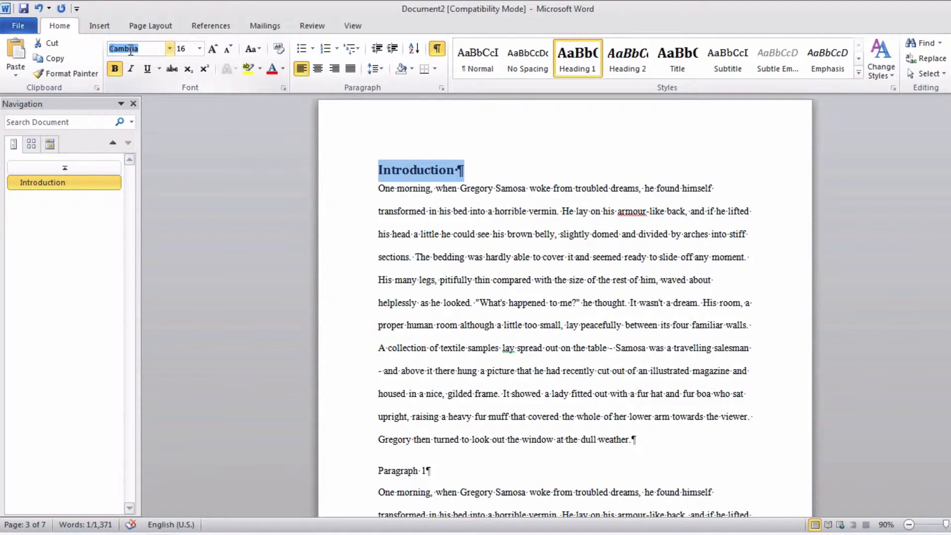
{"action": "type", "text": "Times New Rom"}
{"action": "key", "text": "Return"}
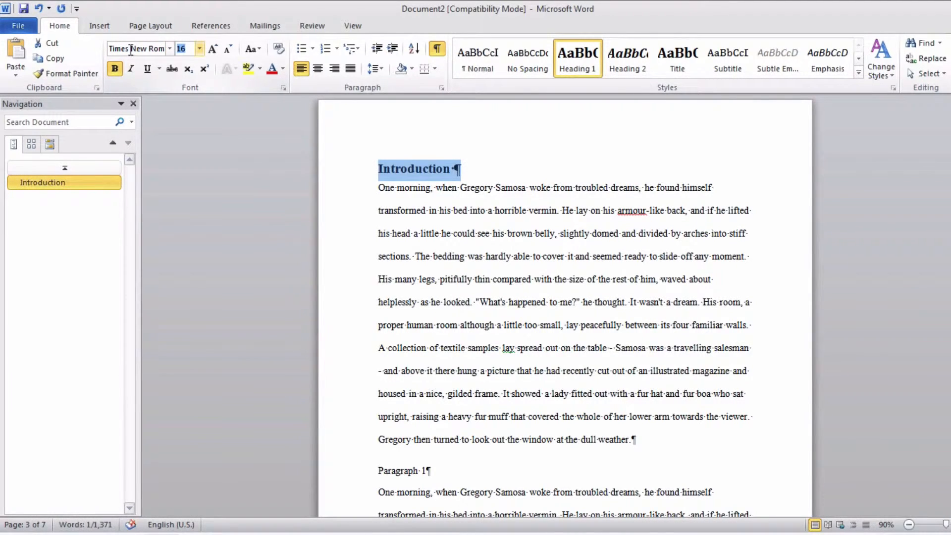
{"action": "left_click", "coordinate": [191, 51]}
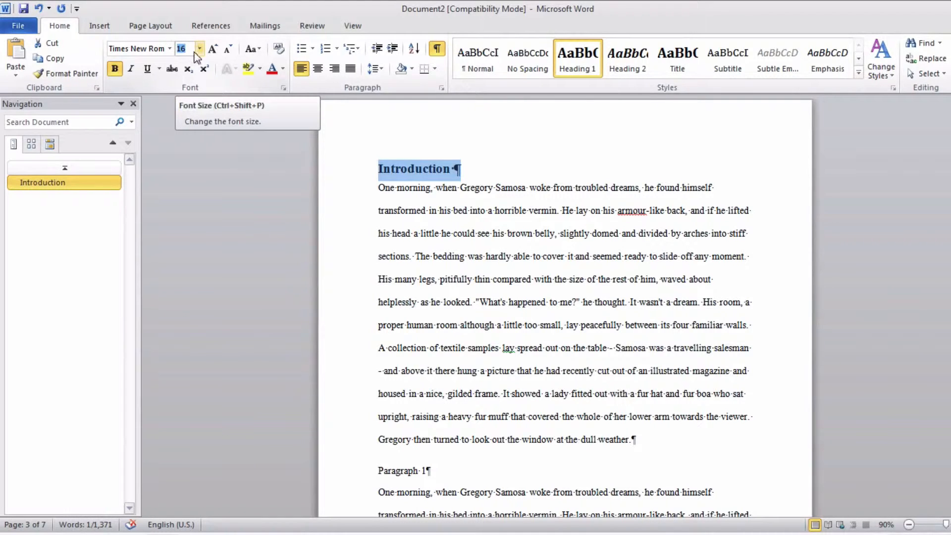
{"action": "type", "text": "1"}
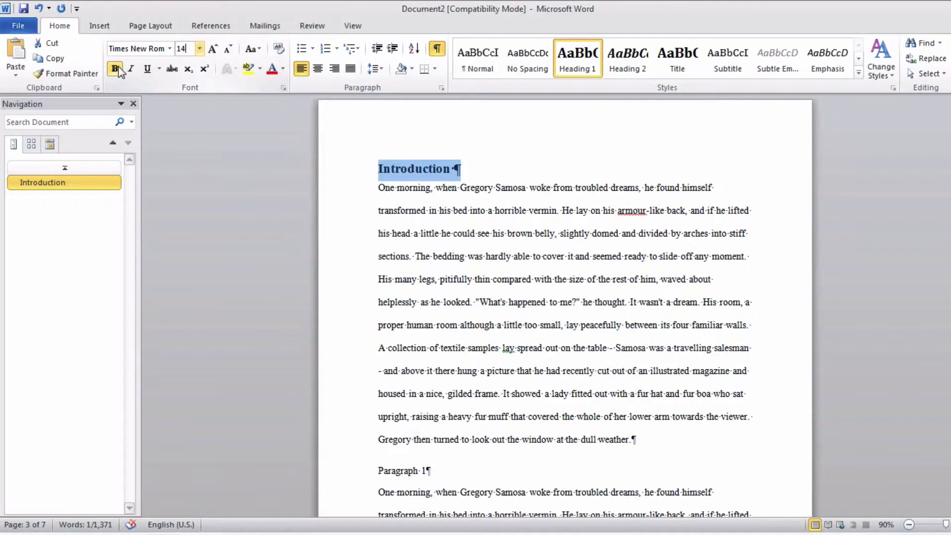
{"action": "left_click", "coordinate": [446, 174]}
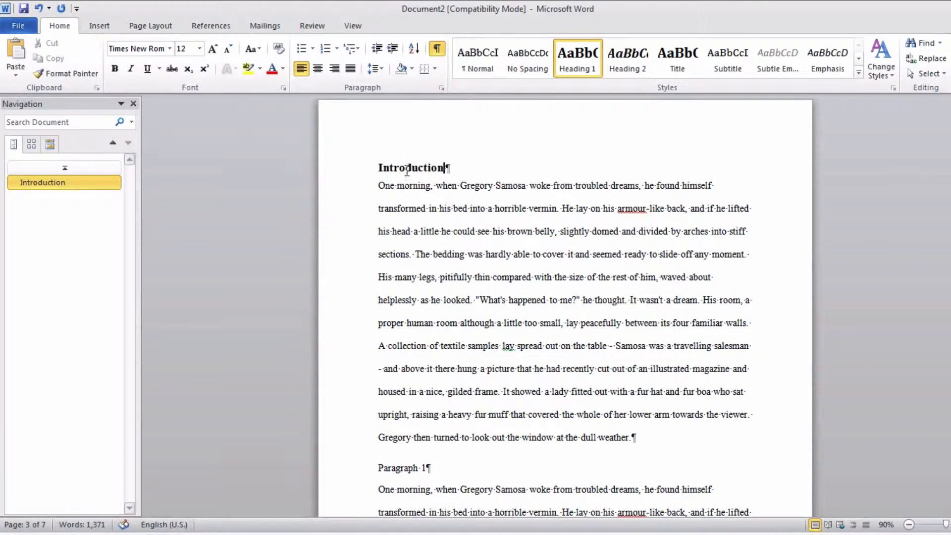
{"action": "left_click_drag", "start_coordinate": [378, 168], "coordinate": [444, 169]}
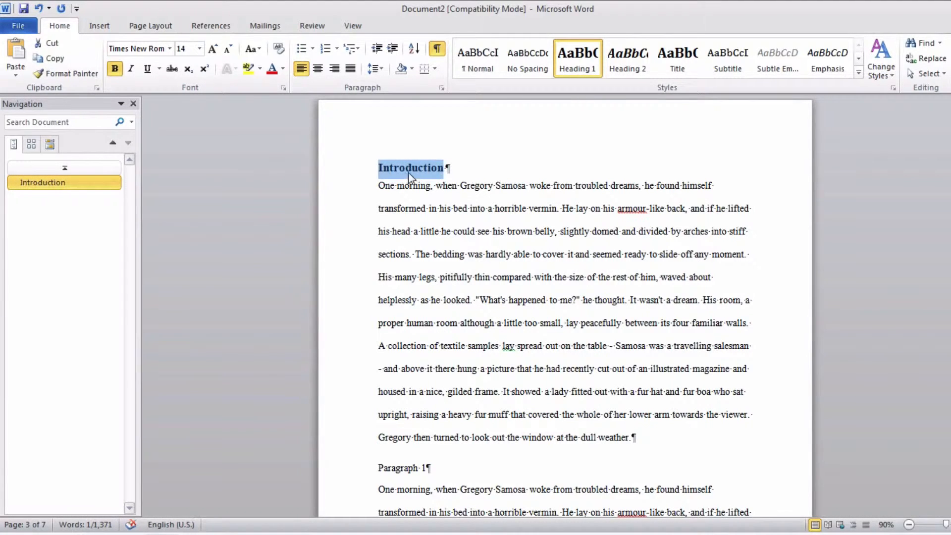
Step: Apply the Heading 1 style to the Paragraph 1 heading below the introduction text
{"action": "scroll", "coordinate": [509, 394], "scroll_direction": "down", "scroll_amount": 1}
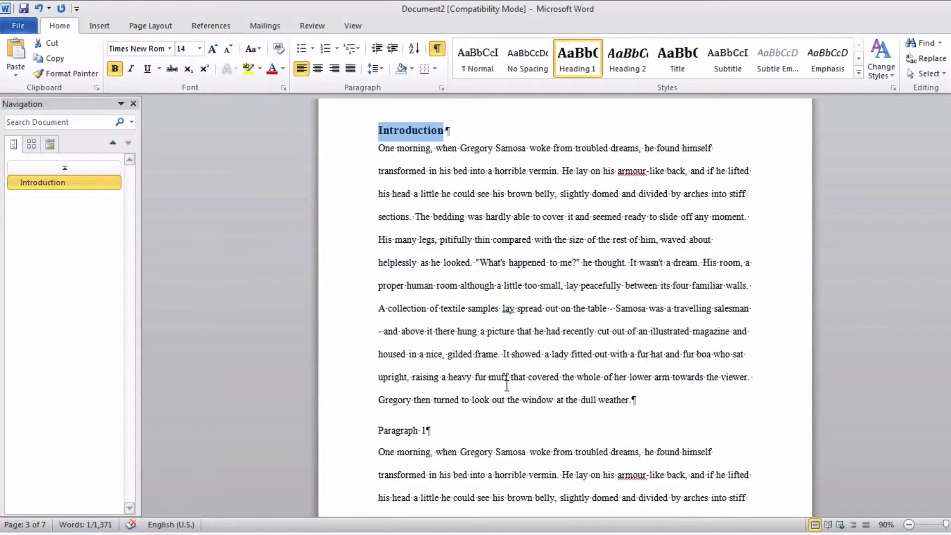
{"action": "left_click", "coordinate": [357, 436]}
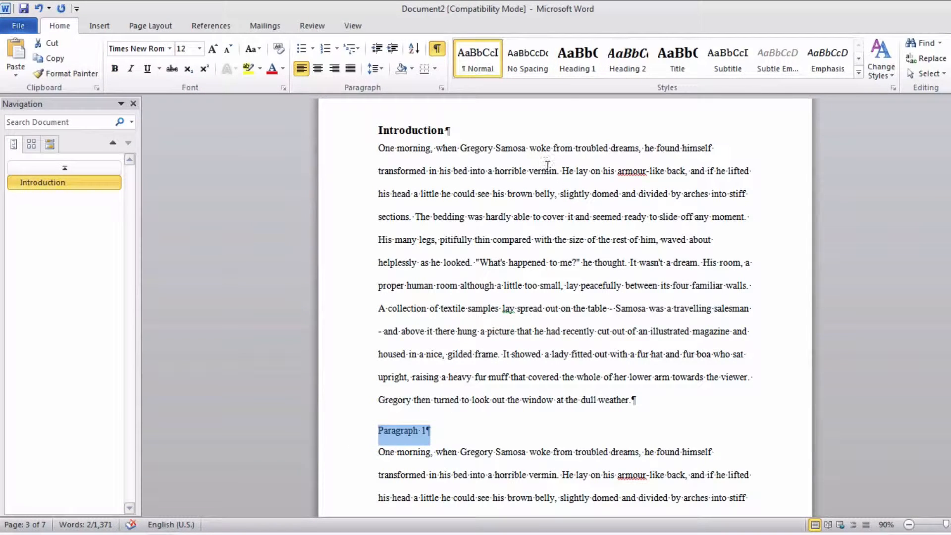
{"action": "left_click", "coordinate": [579, 59]}
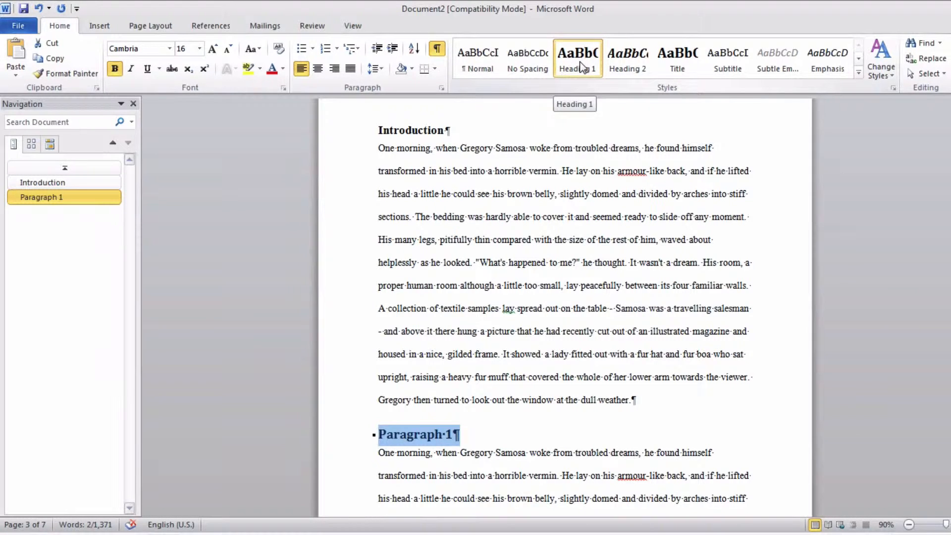
Step: Update the Heading 1 style to match the formatting of the Introduction heading
{"action": "left_click", "coordinate": [406, 130]}
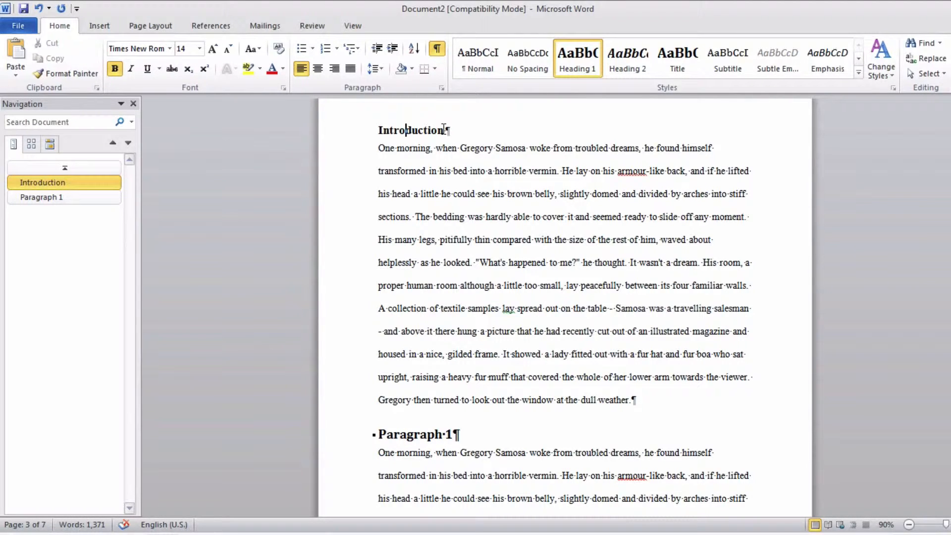
{"action": "left_click", "coordinate": [352, 132]}
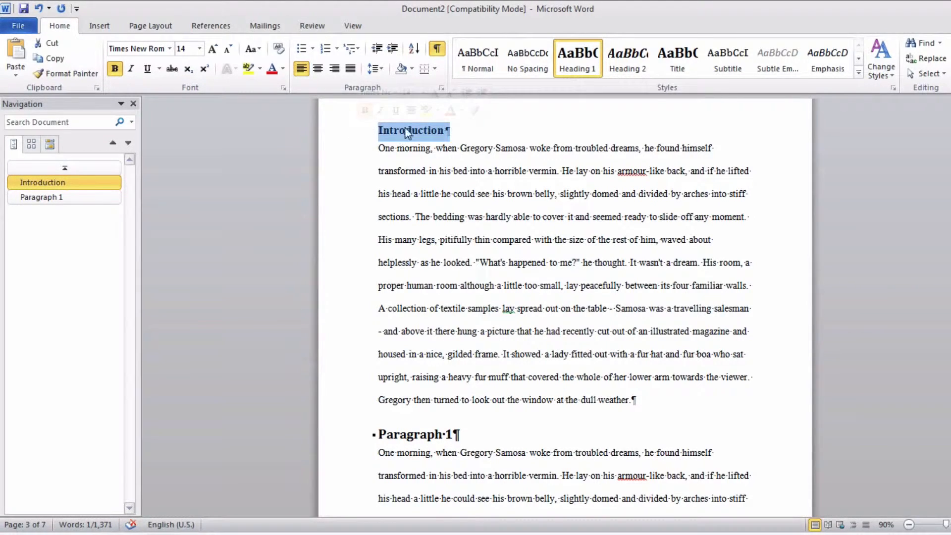
{"action": "right_click", "coordinate": [575, 58]}
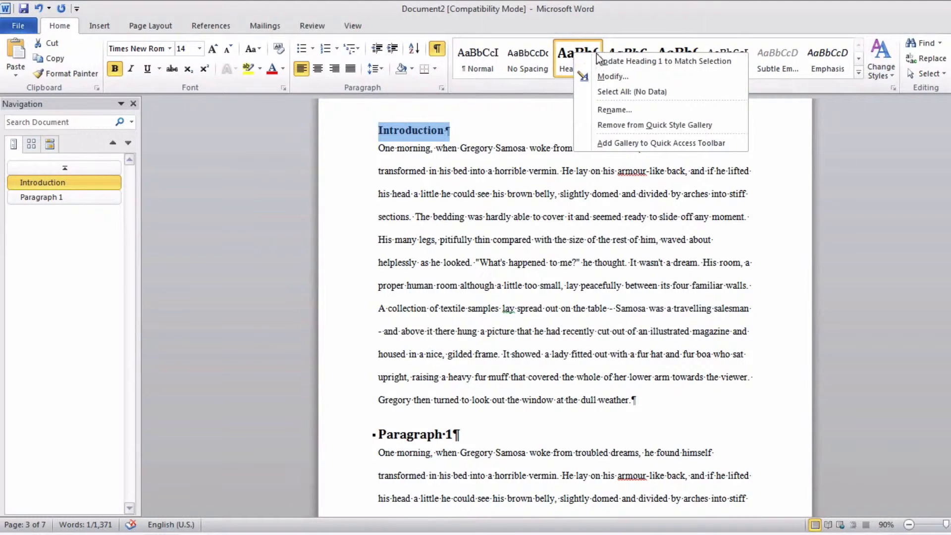
{"action": "left_click", "coordinate": [642, 62]}
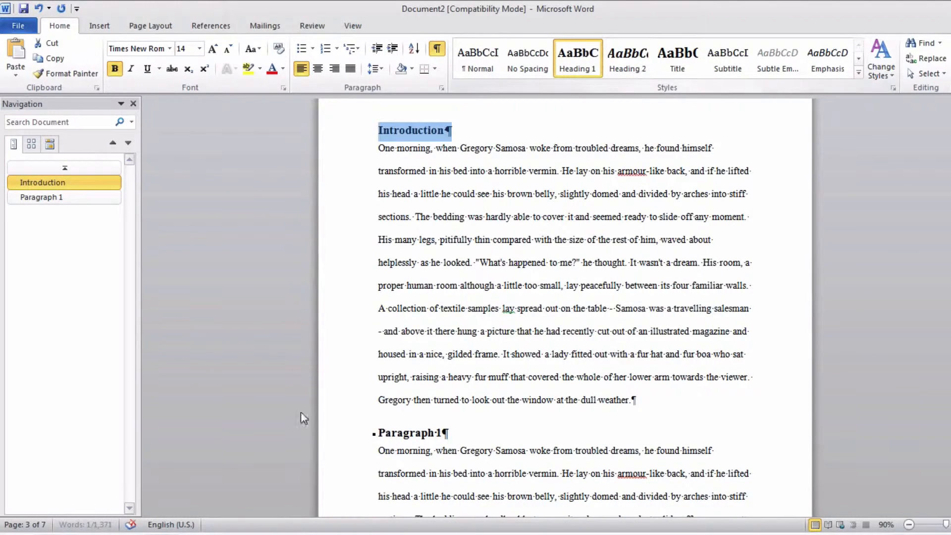
{"action": "left_click", "coordinate": [417, 434]}
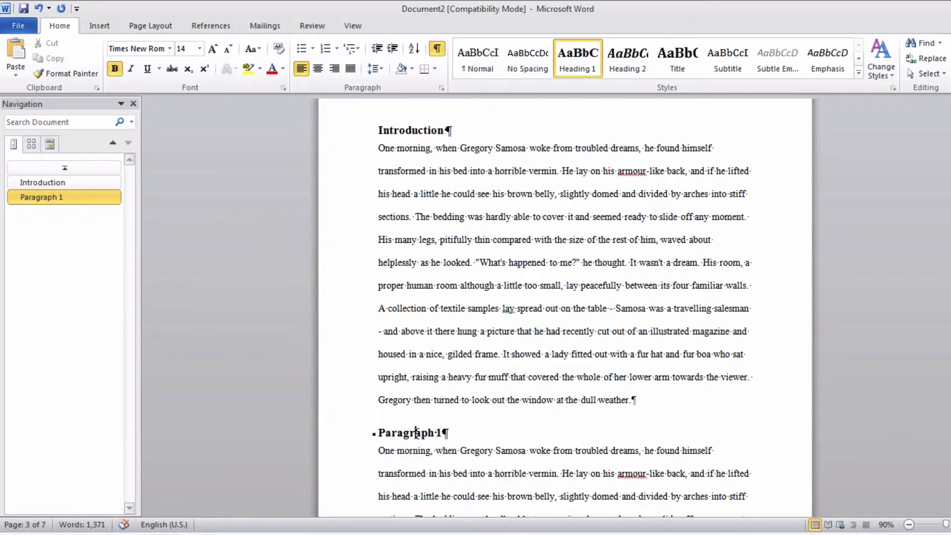
Step: Apply the updated Heading 1 style to the Paragraph 2 and Paragraph 3 headings
{"action": "scroll", "coordinate": [460, 260], "scroll_direction": "down", "scroll_amount": 8}
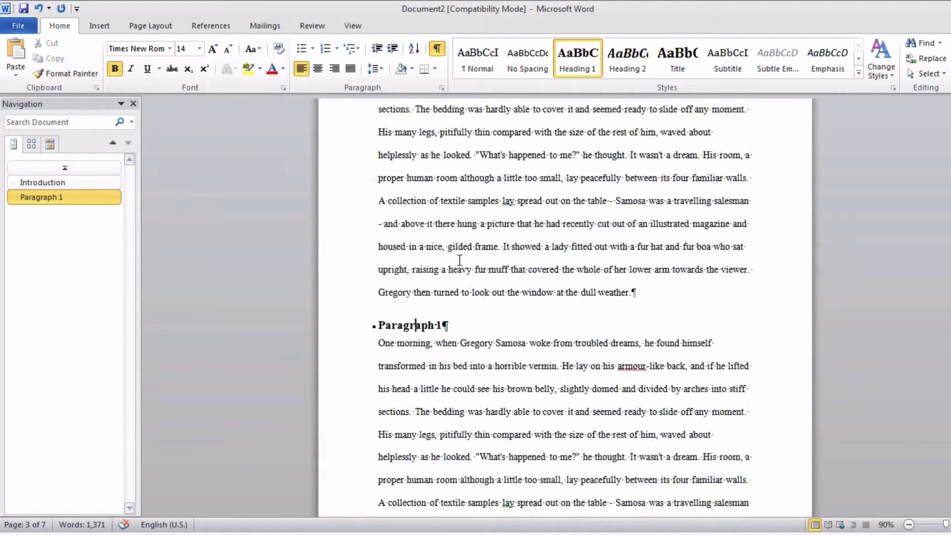
{"action": "scroll", "coordinate": [461, 260], "scroll_direction": "down", "scroll_amount": 4}
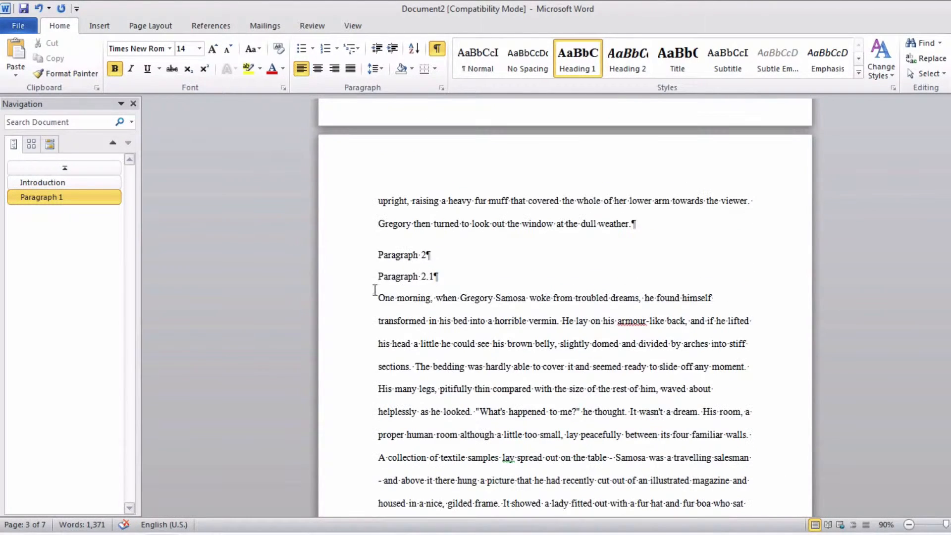
{"action": "left_click", "coordinate": [356, 259]}
{"action": "left_click", "coordinate": [578, 59]}
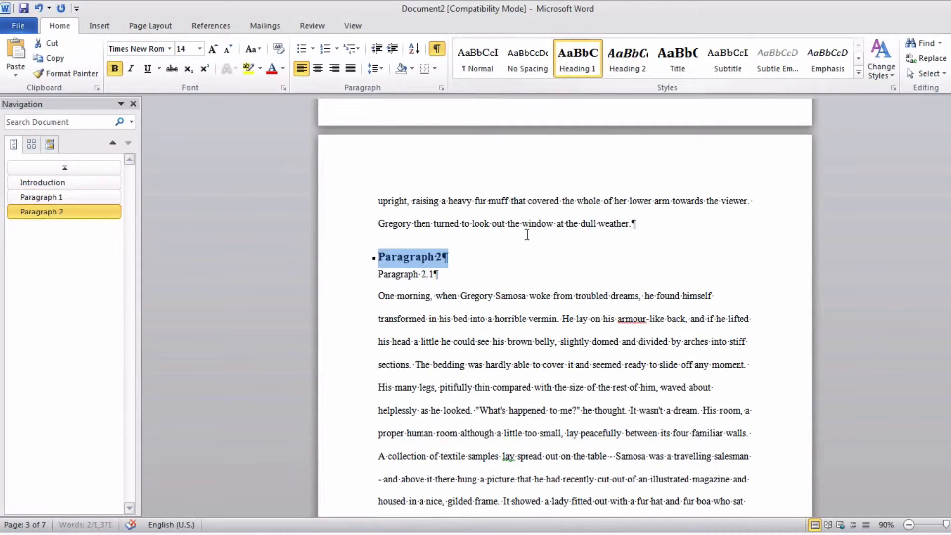
{"action": "scroll", "coordinate": [527, 235], "scroll_direction": "down", "scroll_amount": 10}
{"action": "scroll", "coordinate": [527, 235], "scroll_direction": "down", "scroll_amount": 1}
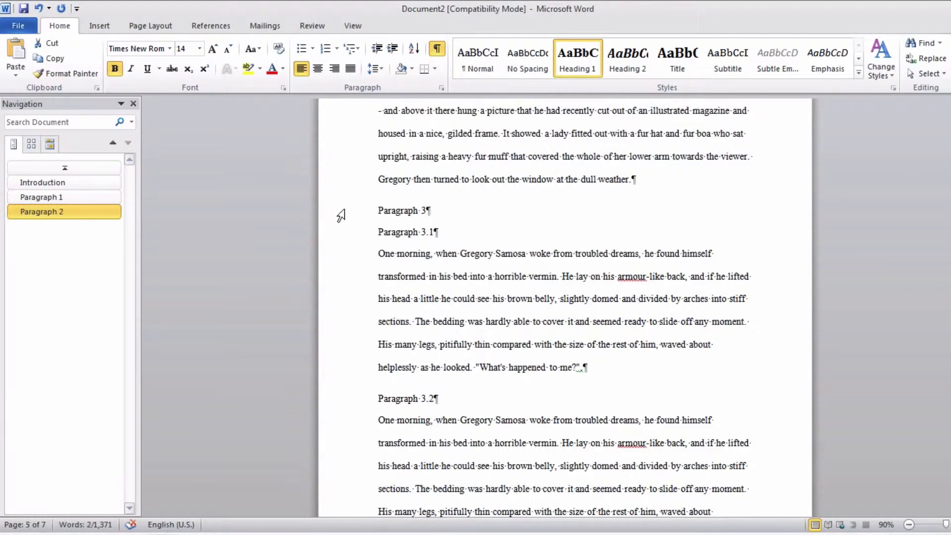
{"action": "left_click", "coordinate": [341, 215]}
{"action": "left_click", "coordinate": [578, 58]}
Step: Apply the Heading 1 style to the Conclusion heading
{"action": "scroll", "coordinate": [564, 184], "scroll_direction": "down", "scroll_amount": 1}
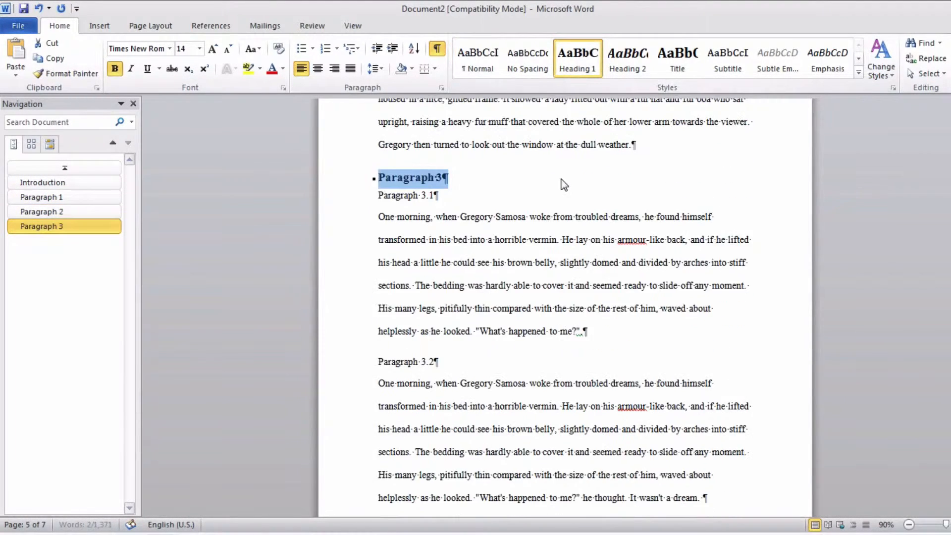
{"action": "scroll", "coordinate": [564, 184], "scroll_direction": "down", "scroll_amount": 7}
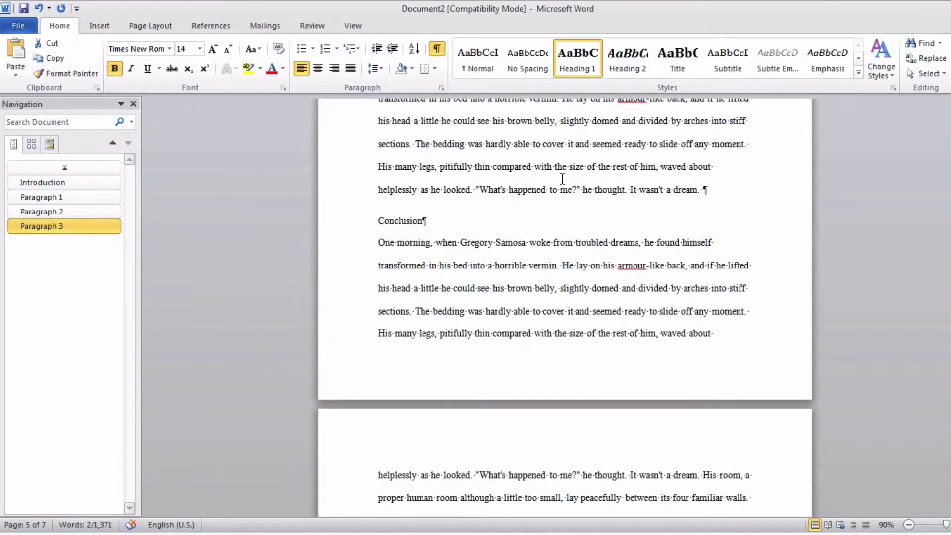
{"action": "left_click", "coordinate": [351, 222]}
{"action": "left_click", "coordinate": [571, 63]}
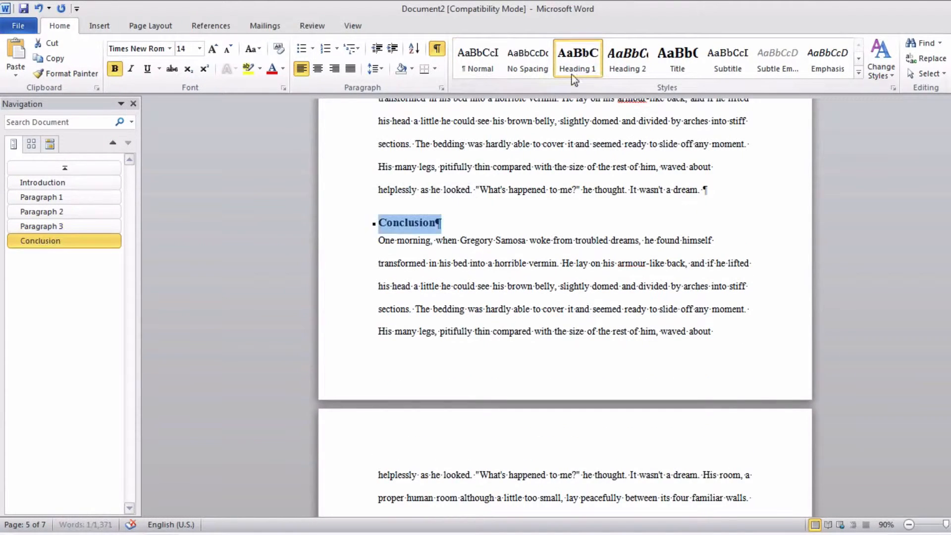
Step: Apply the Heading 1 style to the Reference heading above the source list and change its text to References
{"action": "scroll", "coordinate": [591, 171], "scroll_direction": "down", "scroll_amount": 5}
{"action": "scroll", "coordinate": [590, 171], "scroll_direction": "down", "scroll_amount": 18}
{"action": "scroll", "coordinate": [590, 171], "scroll_direction": "up", "scroll_amount": 5}
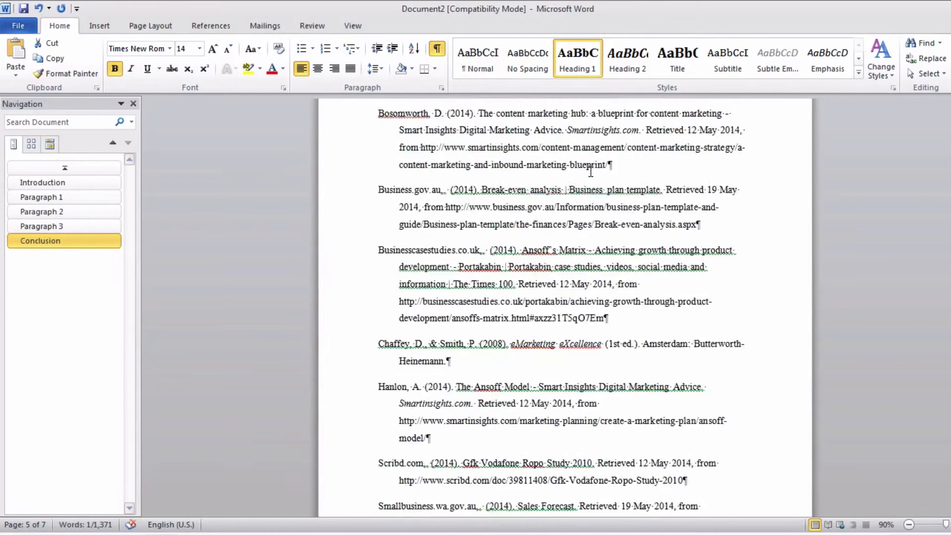
{"action": "scroll", "coordinate": [580, 175], "scroll_direction": "up", "scroll_amount": 1}
{"action": "left_click", "coordinate": [353, 231]}
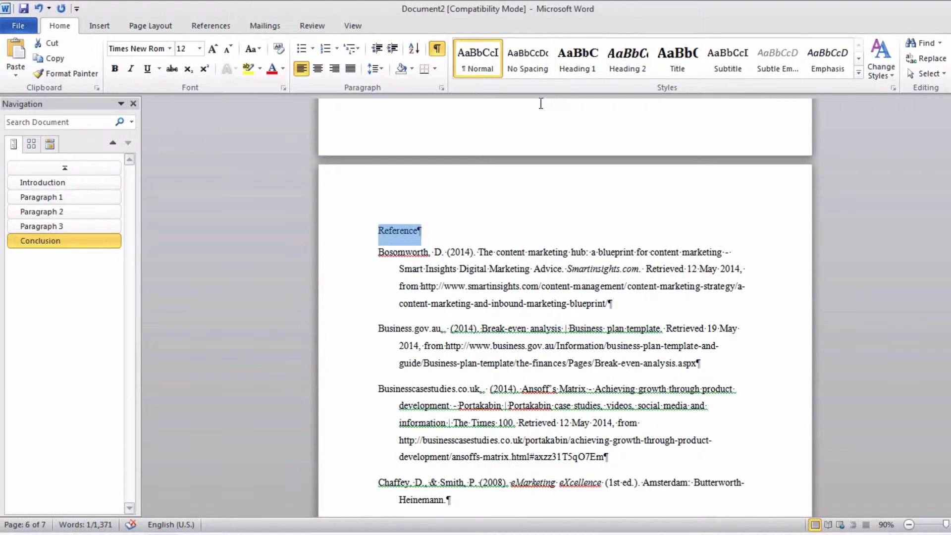
{"action": "left_click", "coordinate": [575, 66]}
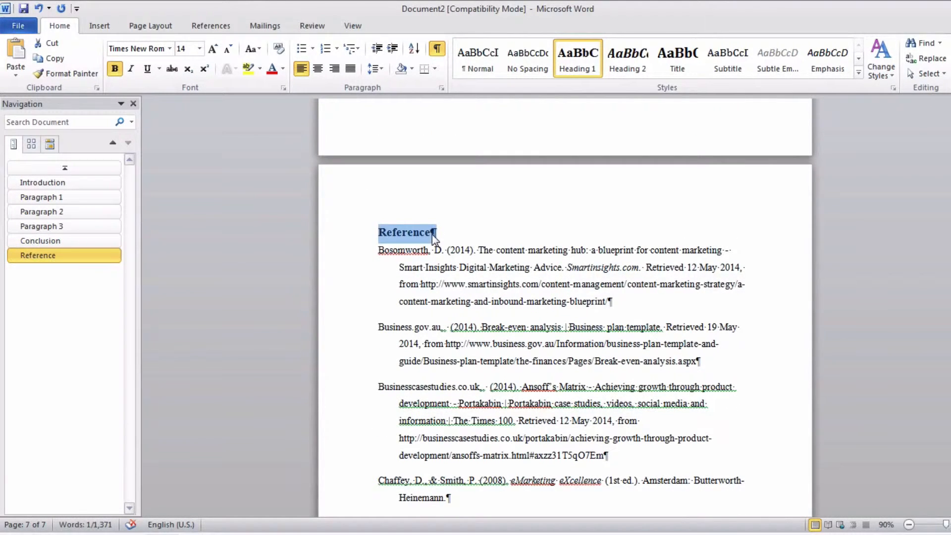
{"action": "left_click", "coordinate": [432, 234]}
{"action": "type", "text": "s"}
Step: Update the empty table of contents field below the Contents heading so it picks up the styled headings
{"action": "scroll", "coordinate": [522, 223], "scroll_direction": "up", "scroll_amount": 15}
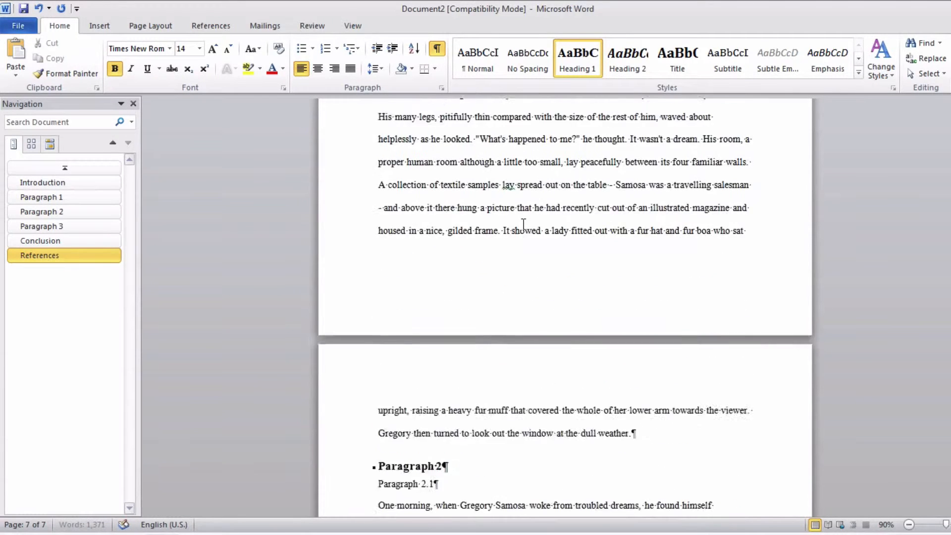
{"action": "scroll", "coordinate": [523, 224], "scroll_direction": "up", "scroll_amount": 20}
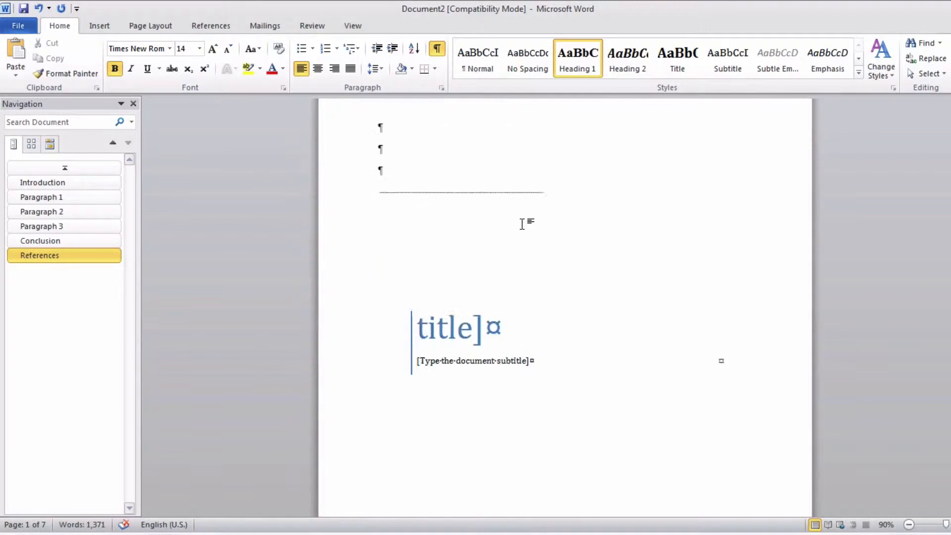
{"action": "scroll", "coordinate": [523, 224], "scroll_direction": "down", "scroll_amount": 15}
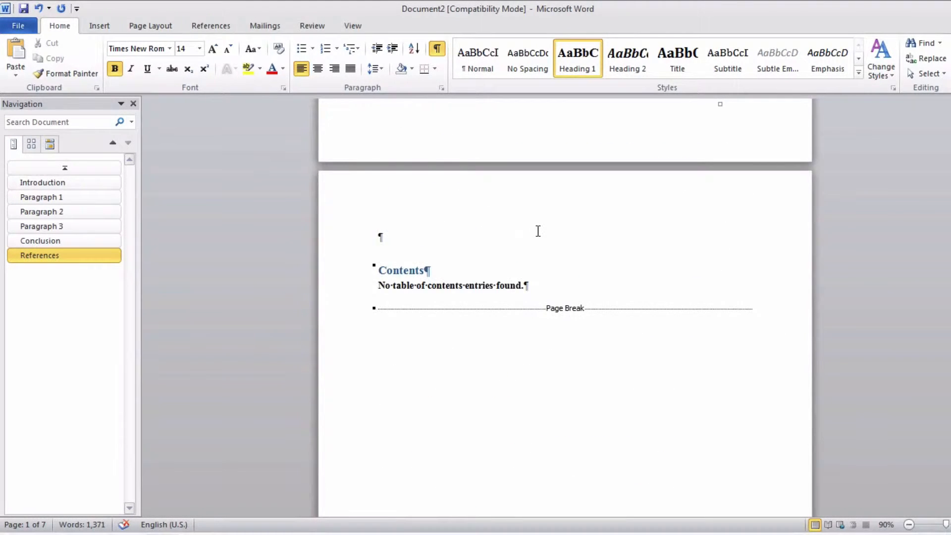
{"action": "left_click", "coordinate": [420, 272]}
{"action": "left_click", "coordinate": [434, 281]}
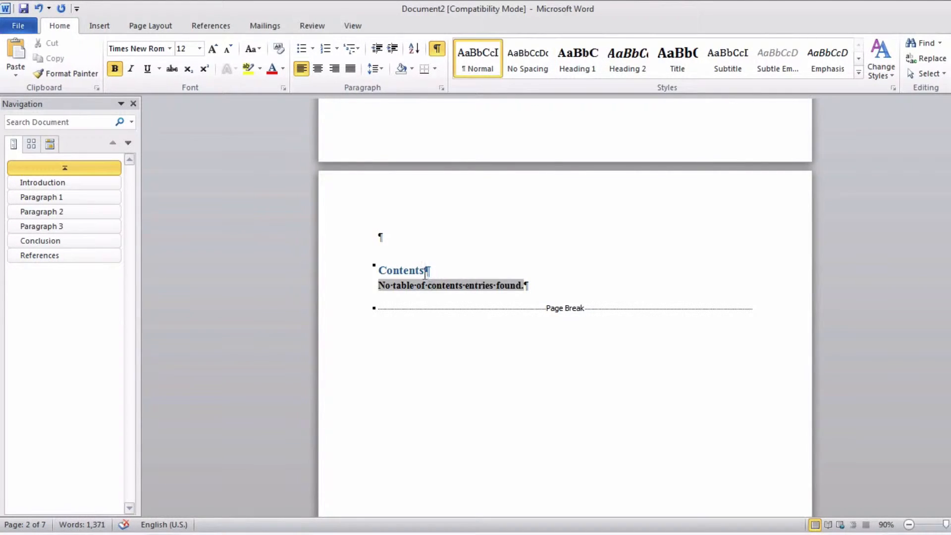
{"action": "left_click", "coordinate": [425, 273]}
{"action": "left_click", "coordinate": [392, 285]}
{"action": "right_click", "coordinate": [399, 286]}
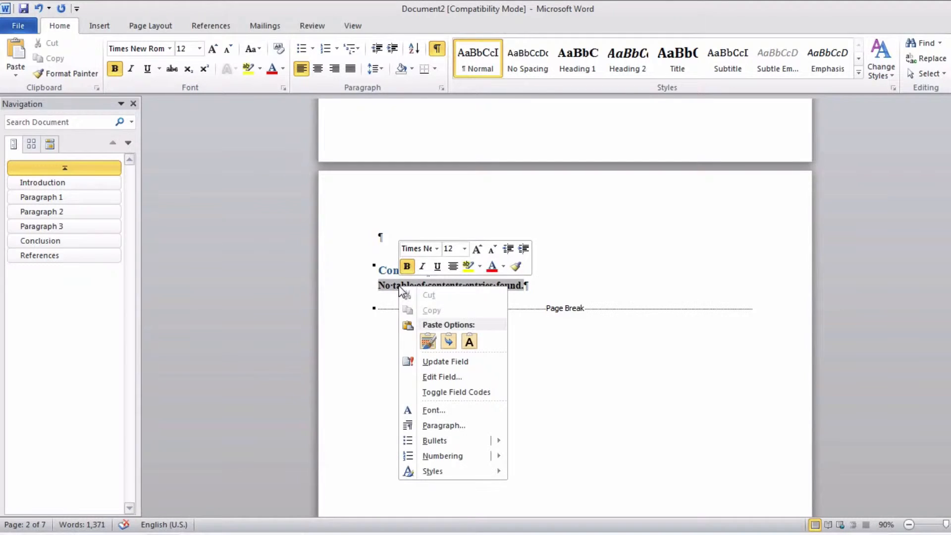
{"action": "left_click", "coordinate": [460, 362]}
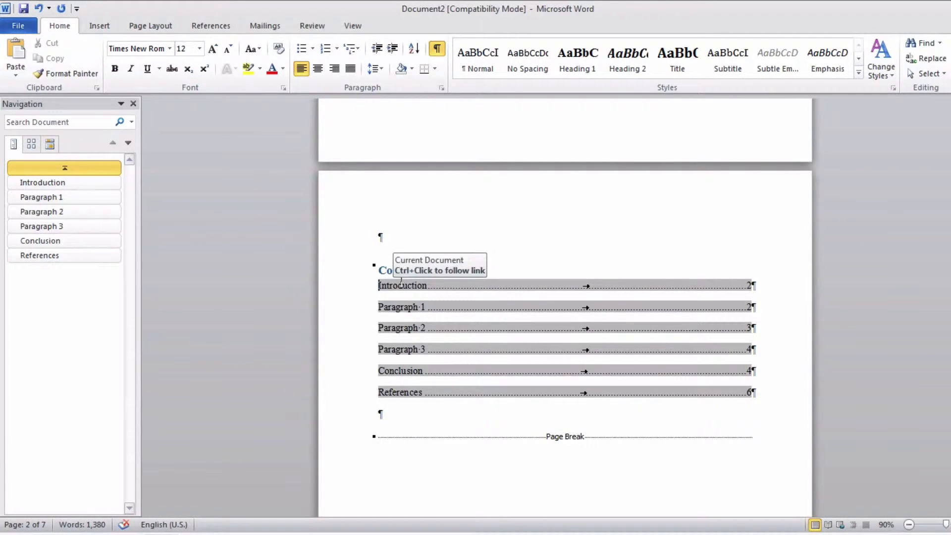
{"action": "left_click", "coordinate": [352, 292]}
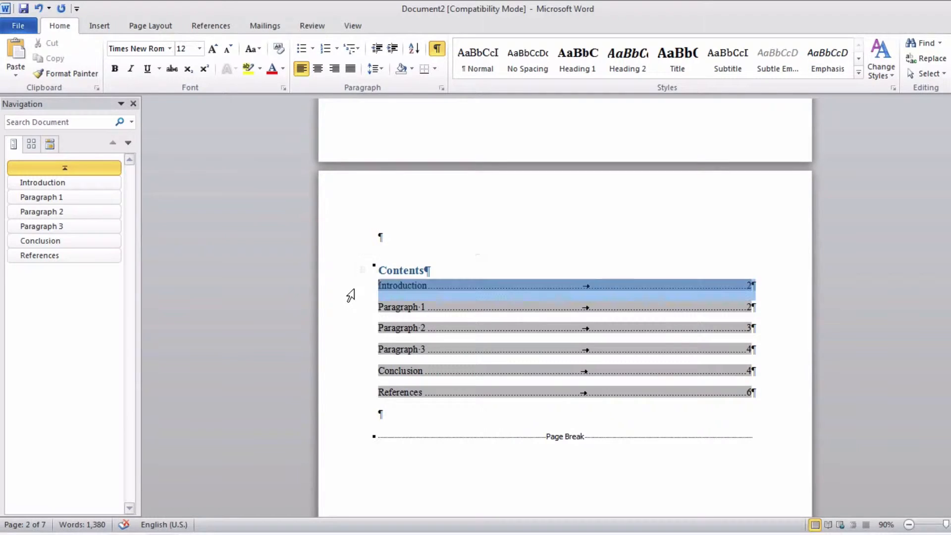
{"action": "left_click", "coordinate": [552, 251]}
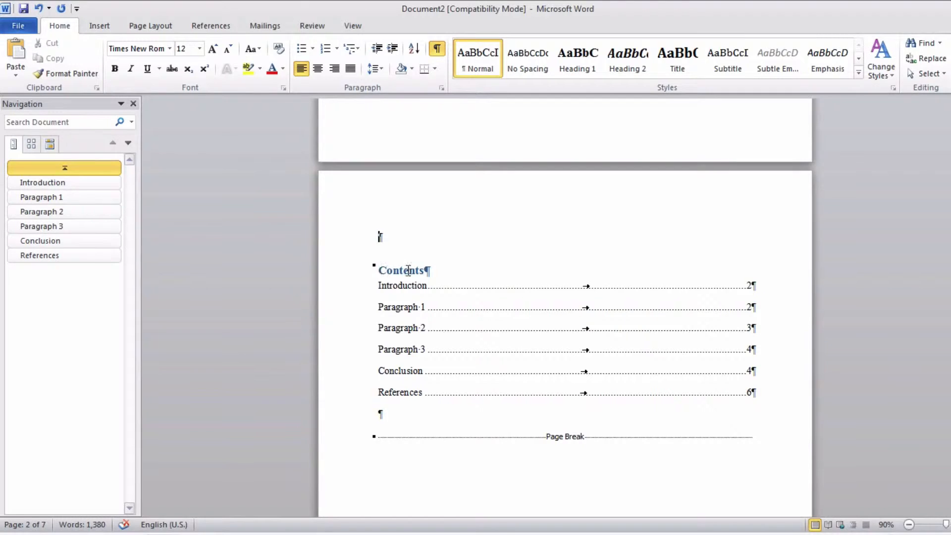
Step: Set the font colour of the Contents heading to Automatic
{"action": "left_click_drag", "start_coordinate": [347, 274], "coordinate": [359, 369]}
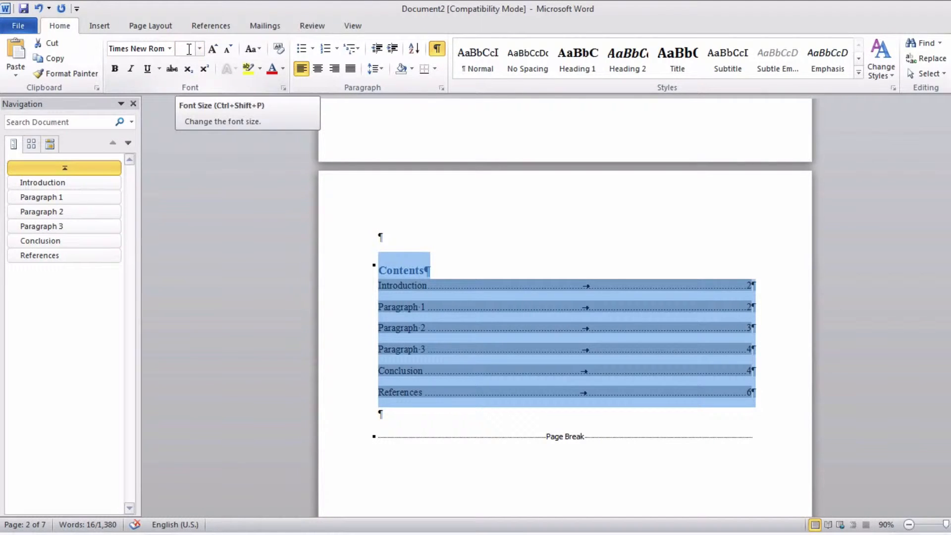
{"action": "left_click", "coordinate": [343, 273]}
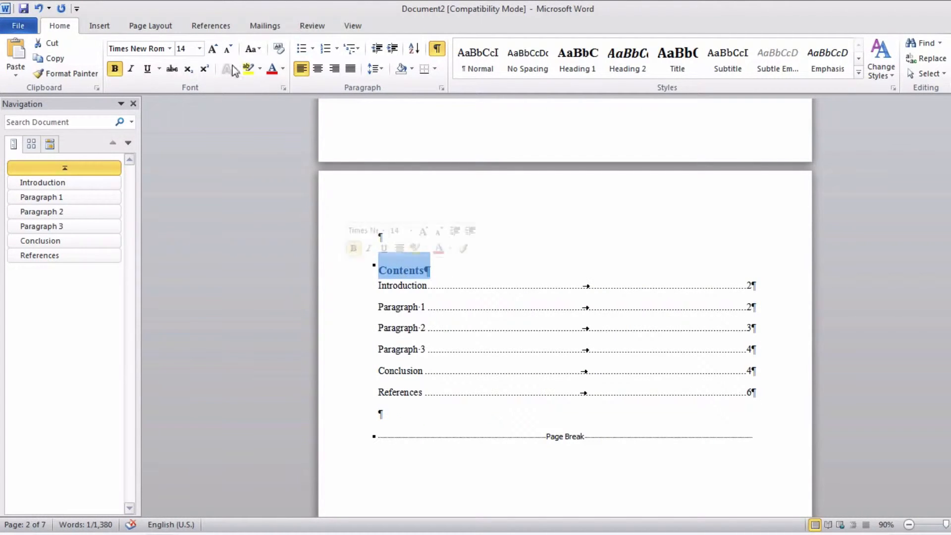
{"action": "left_click", "coordinate": [284, 68]}
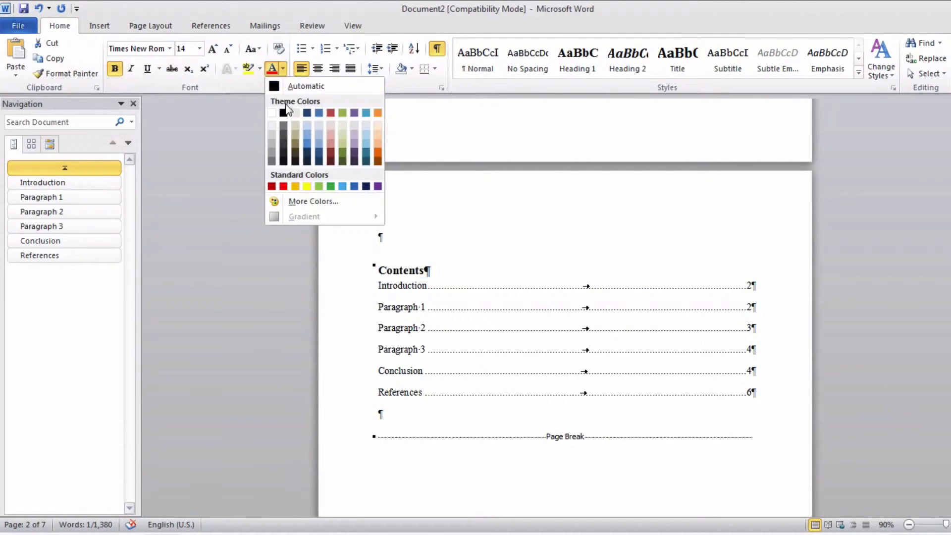
{"action": "left_click", "coordinate": [280, 87]}
{"action": "left_click", "coordinate": [468, 260]}
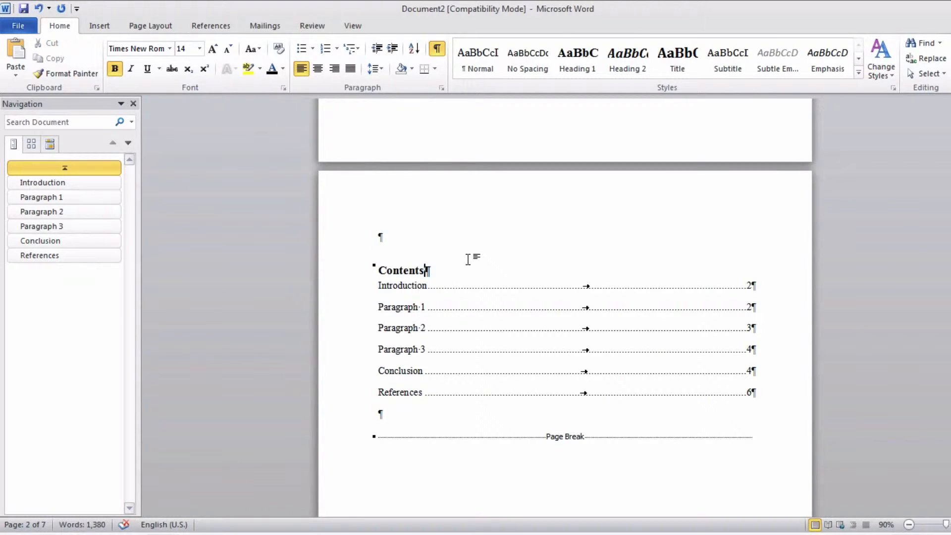
Step: Compare the entries in the table of contents with the headings on the pages that follow
{"action": "scroll", "coordinate": [469, 268], "scroll_direction": "down", "scroll_amount": 10}
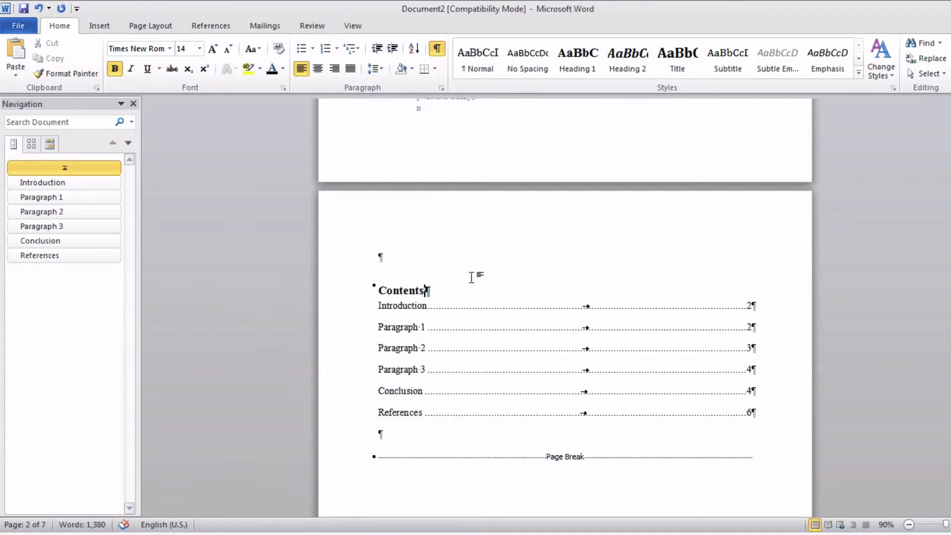
{"action": "scroll", "coordinate": [472, 278], "scroll_direction": "down", "scroll_amount": 10}
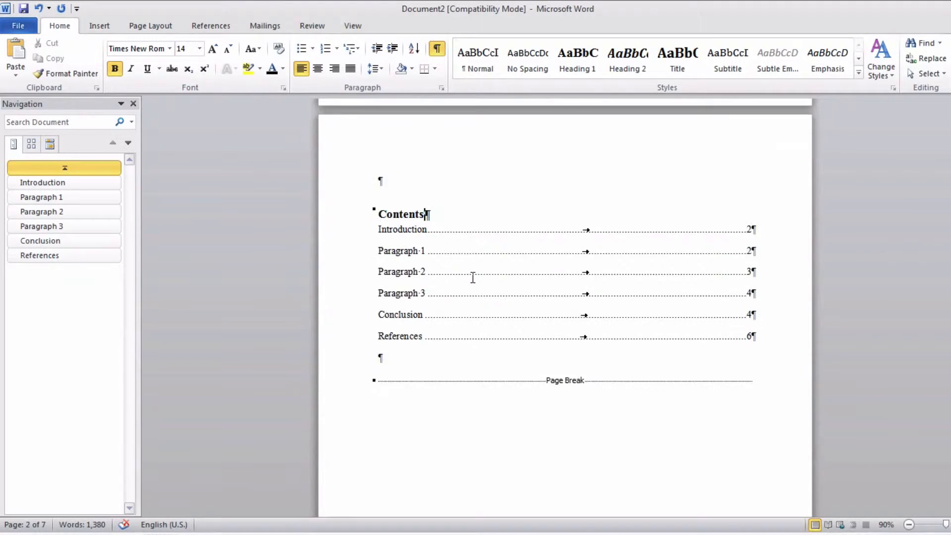
{"action": "scroll", "coordinate": [474, 278], "scroll_direction": "down", "scroll_amount": 3}
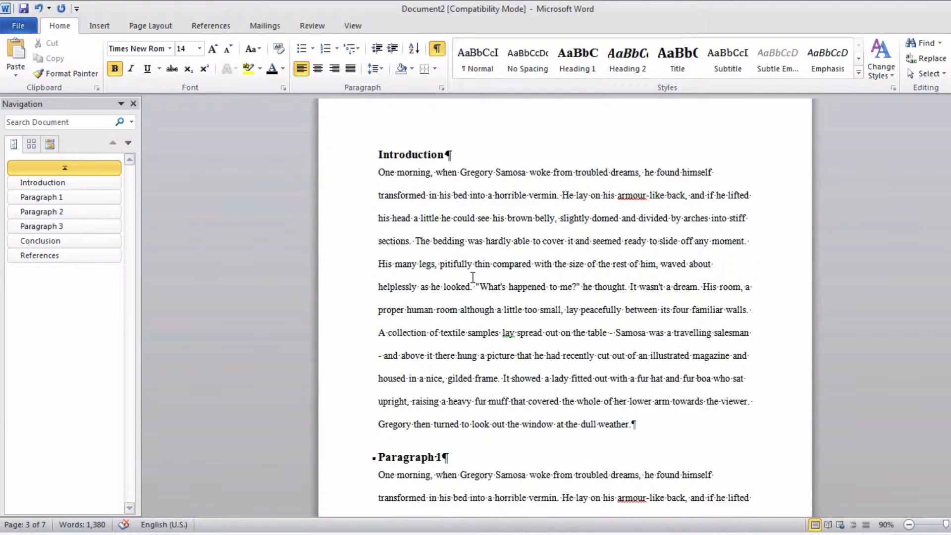
{"action": "scroll", "coordinate": [473, 278], "scroll_direction": "up", "scroll_amount": 12}
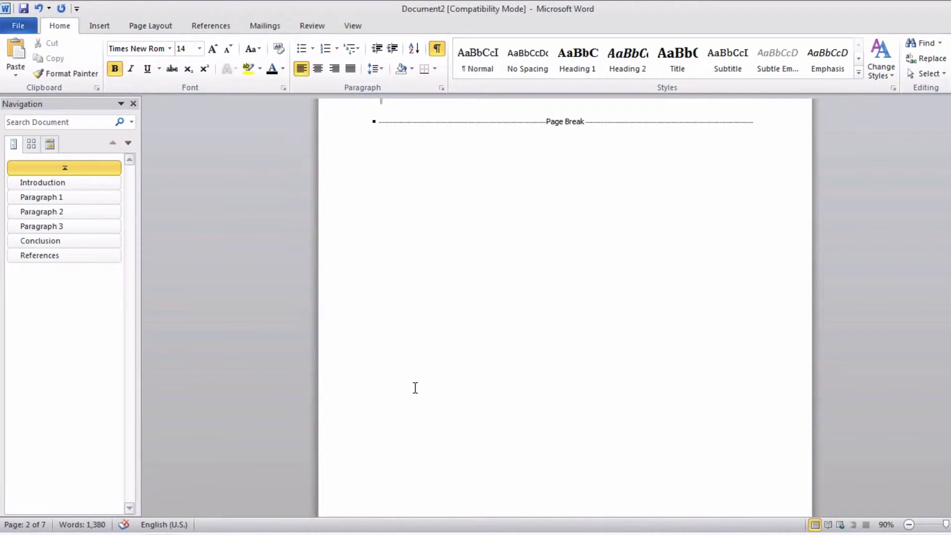
{"action": "scroll", "coordinate": [415, 388], "scroll_direction": "up", "scroll_amount": 8}
{"action": "scroll", "coordinate": [414, 389], "scroll_direction": "down", "scroll_amount": 4}
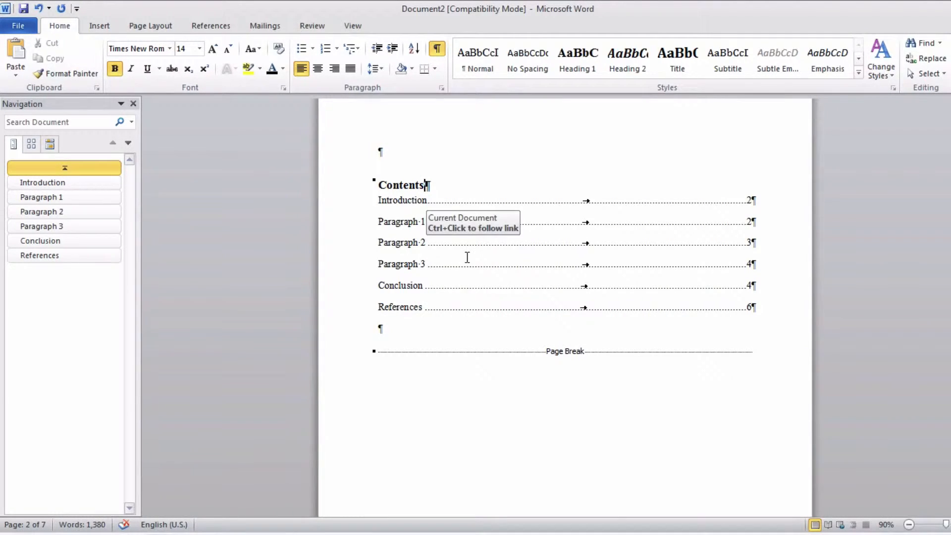
Step: Insert a page break directly before the Conclusion heading so that the section starts on a new page
{"action": "scroll", "coordinate": [466, 257], "scroll_direction": "down", "scroll_amount": 10}
{"action": "scroll", "coordinate": [467, 258], "scroll_direction": "down", "scroll_amount": 10}
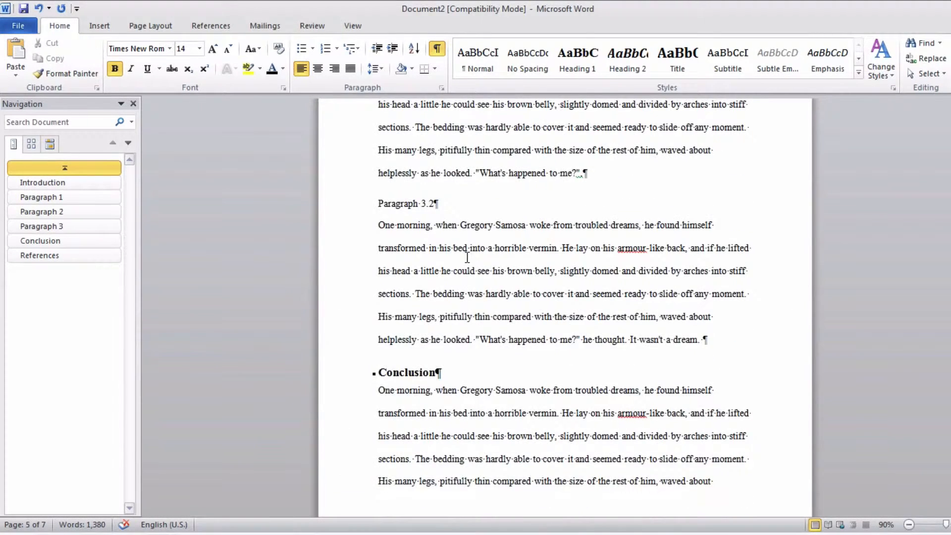
{"action": "scroll", "coordinate": [467, 257], "scroll_direction": "down", "scroll_amount": 5}
{"action": "scroll", "coordinate": [467, 258], "scroll_direction": "up", "scroll_amount": 3}
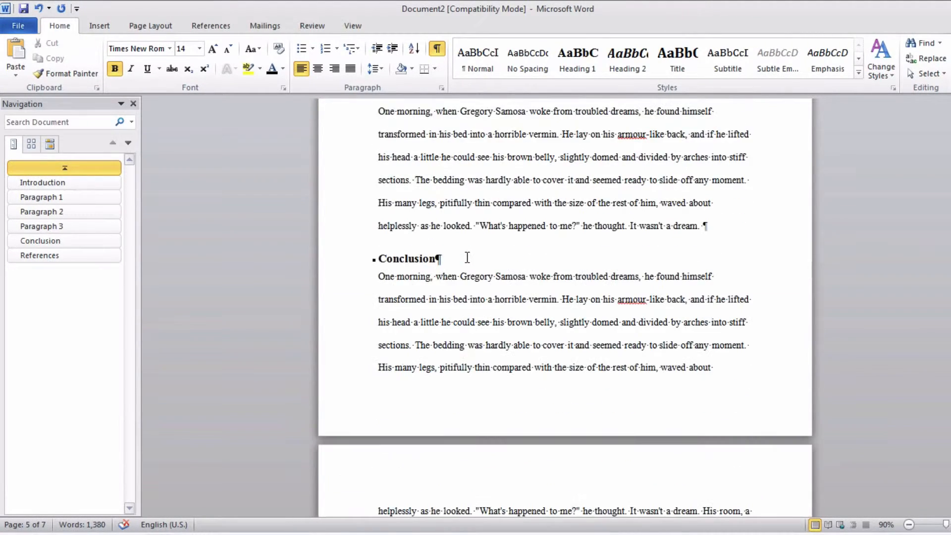
{"action": "left_click", "coordinate": [380, 259]}
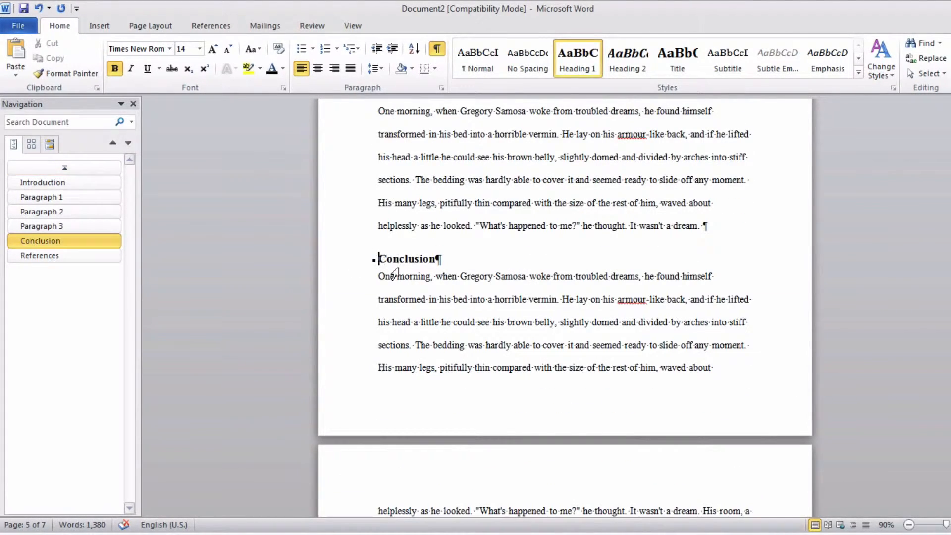
{"action": "left_click", "coordinate": [99, 26]}
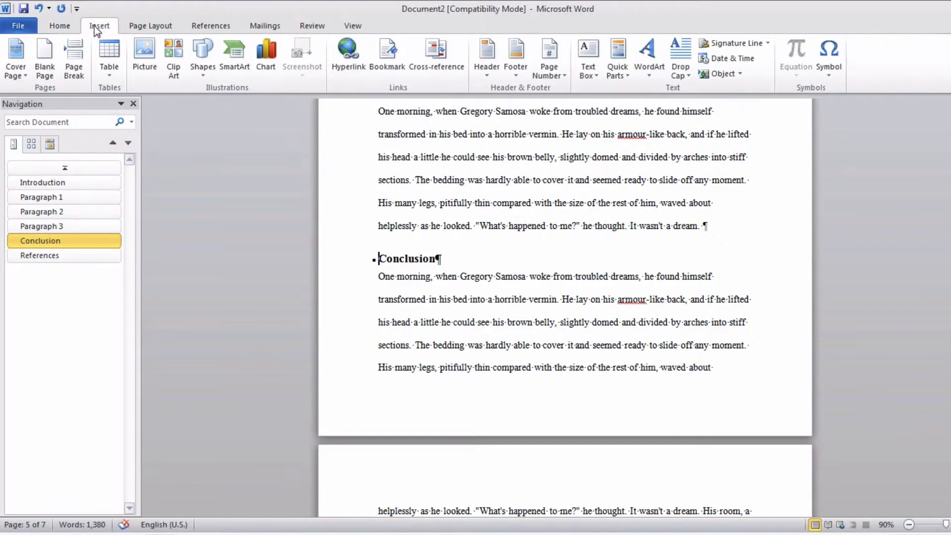
{"action": "left_click", "coordinate": [74, 55]}
Step: Refresh the table of contents with the option to update the entire table
{"action": "scroll", "coordinate": [393, 293], "scroll_direction": "down", "scroll_amount": 5}
{"action": "scroll", "coordinate": [393, 294], "scroll_direction": "down", "scroll_amount": 5}
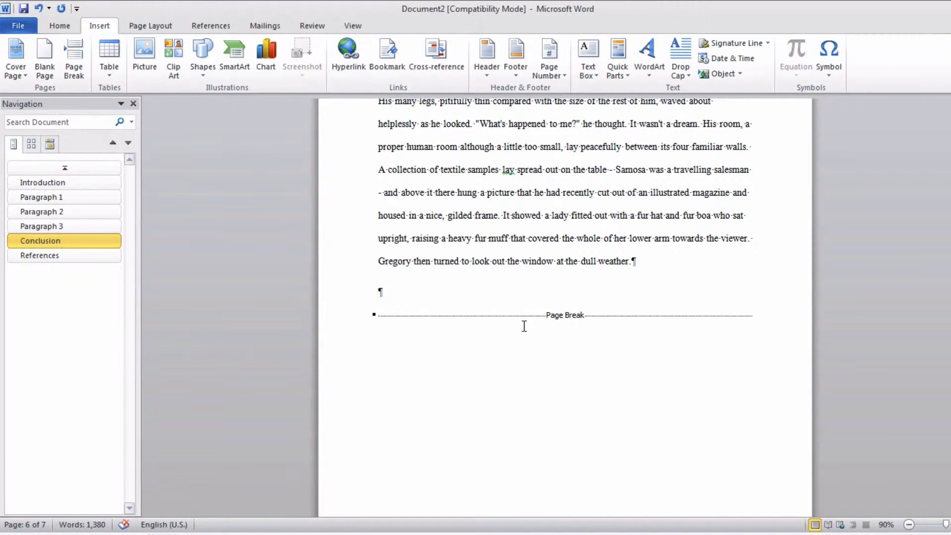
{"action": "scroll", "coordinate": [524, 326], "scroll_direction": "up", "scroll_amount": 20}
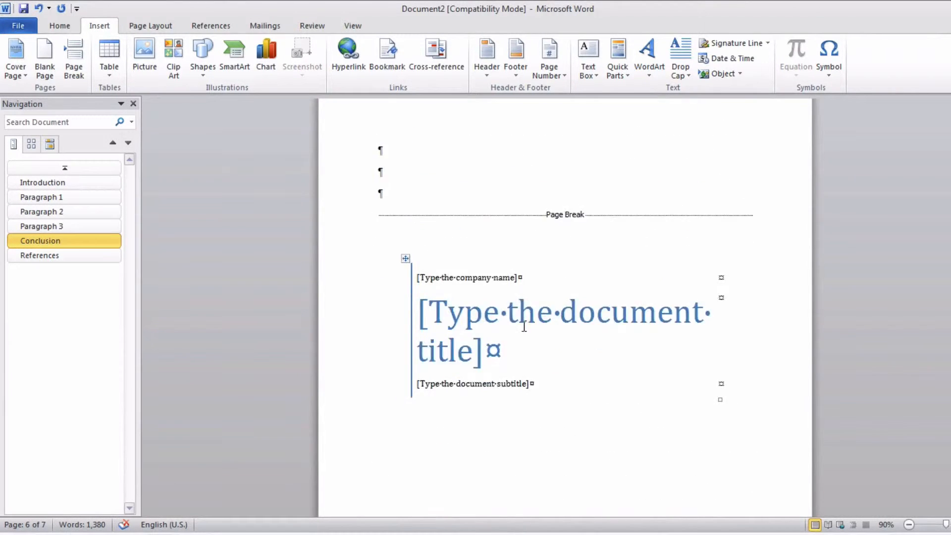
{"action": "scroll", "coordinate": [524, 326], "scroll_direction": "down", "scroll_amount": 8}
{"action": "left_click", "coordinate": [483, 297]}
{"action": "right_click", "coordinate": [483, 298]}
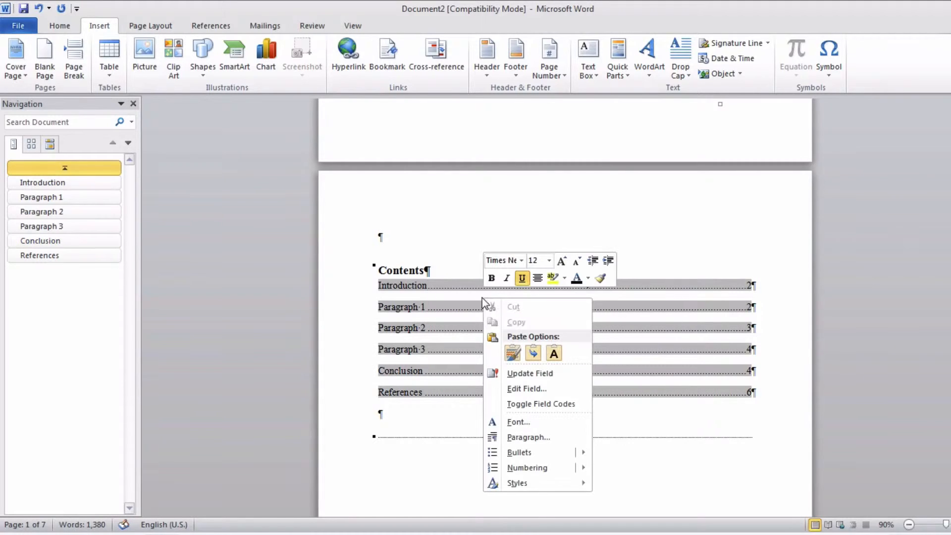
{"action": "left_click", "coordinate": [545, 373]}
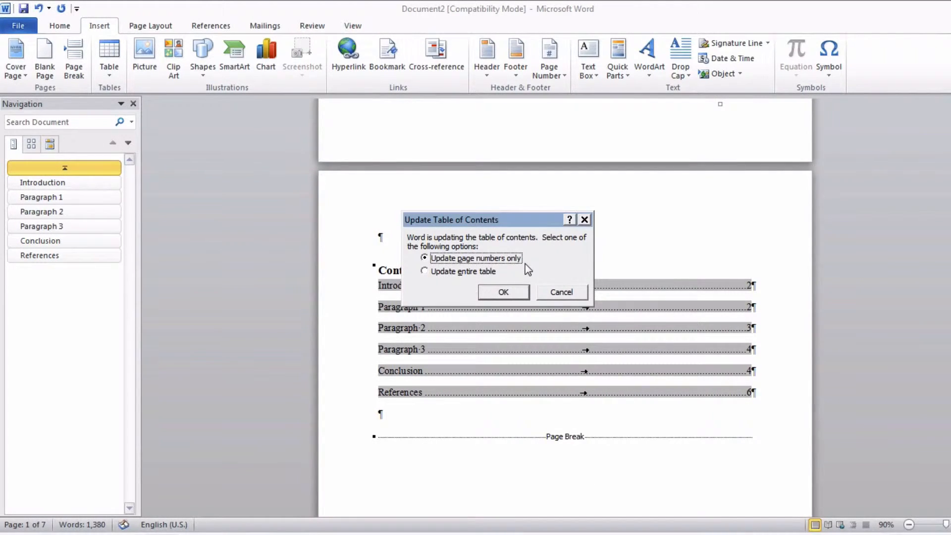
{"action": "left_click", "coordinate": [465, 272]}
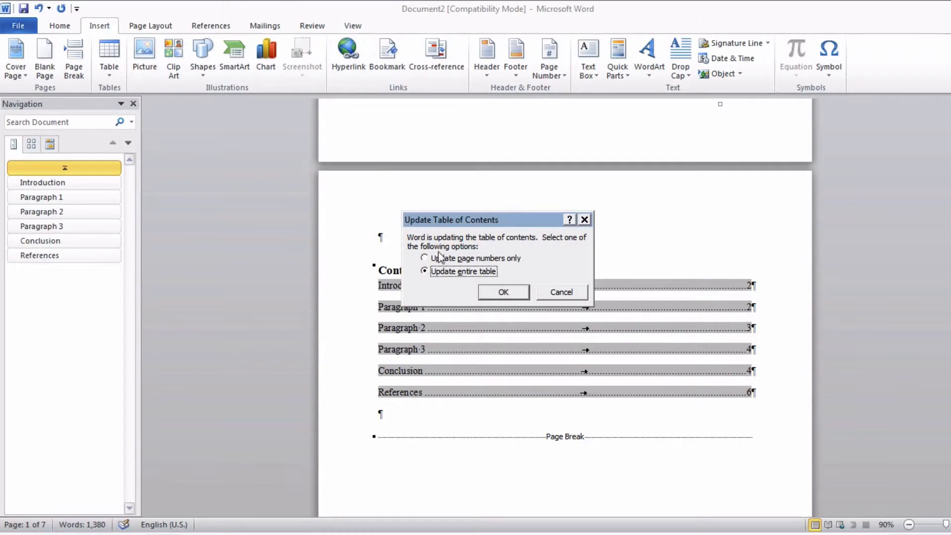
{"action": "left_click", "coordinate": [505, 292]}
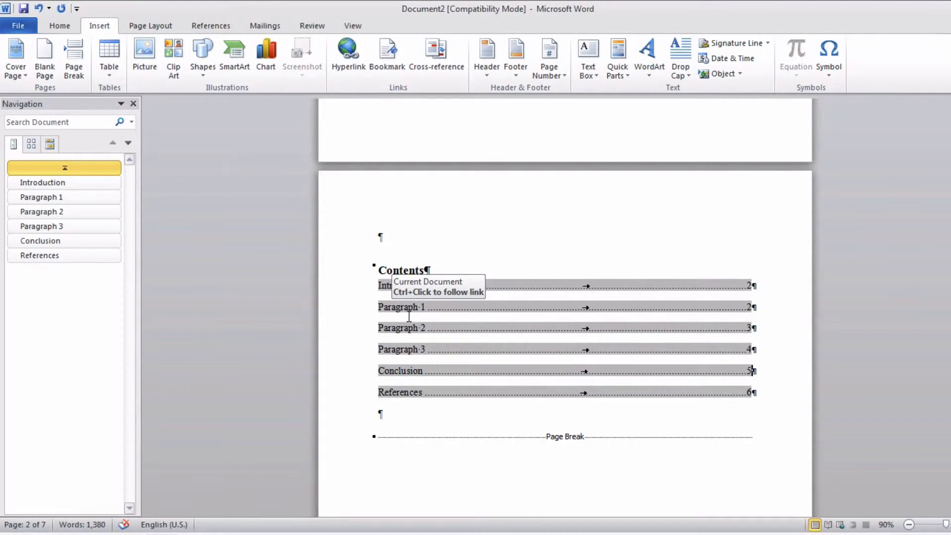
Step: Apply the Heading 2 style to the Paragraph 2.1 subheading
{"action": "scroll", "coordinate": [409, 316], "scroll_direction": "down", "scroll_amount": 15}
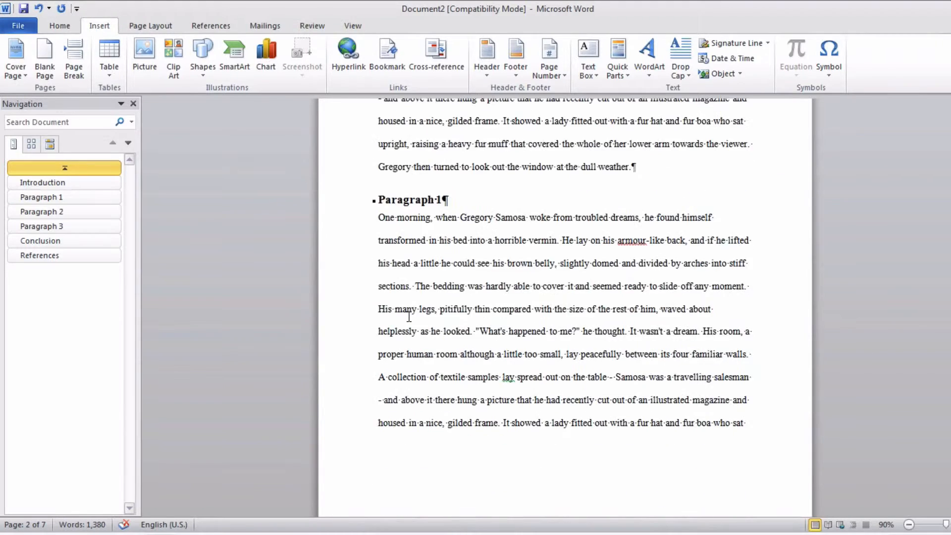
{"action": "scroll", "coordinate": [409, 316], "scroll_direction": "down", "scroll_amount": 15}
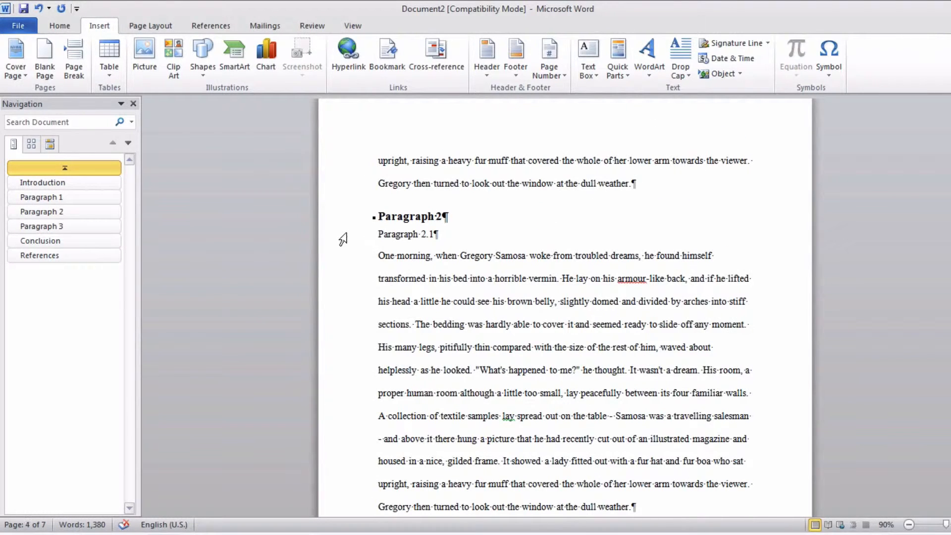
{"action": "left_click", "coordinate": [343, 238]}
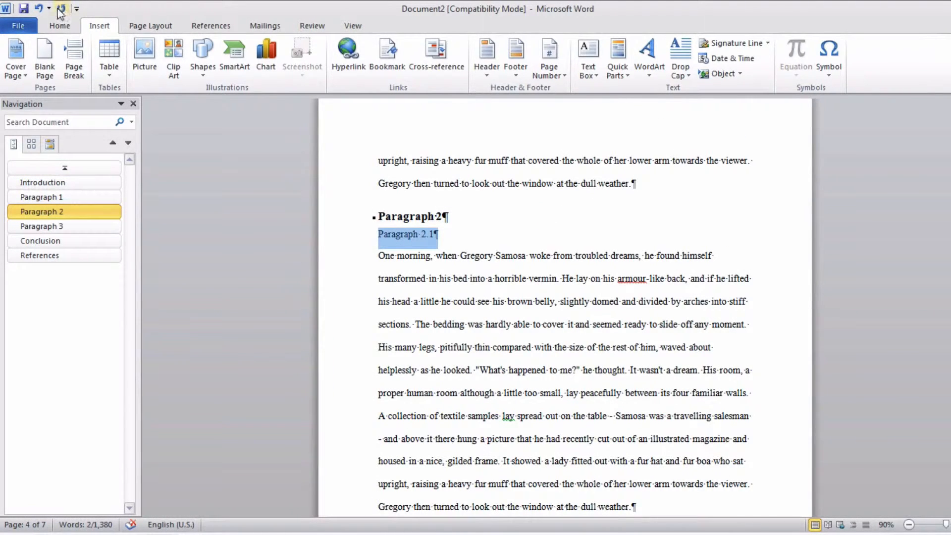
{"action": "left_click", "coordinate": [62, 26]}
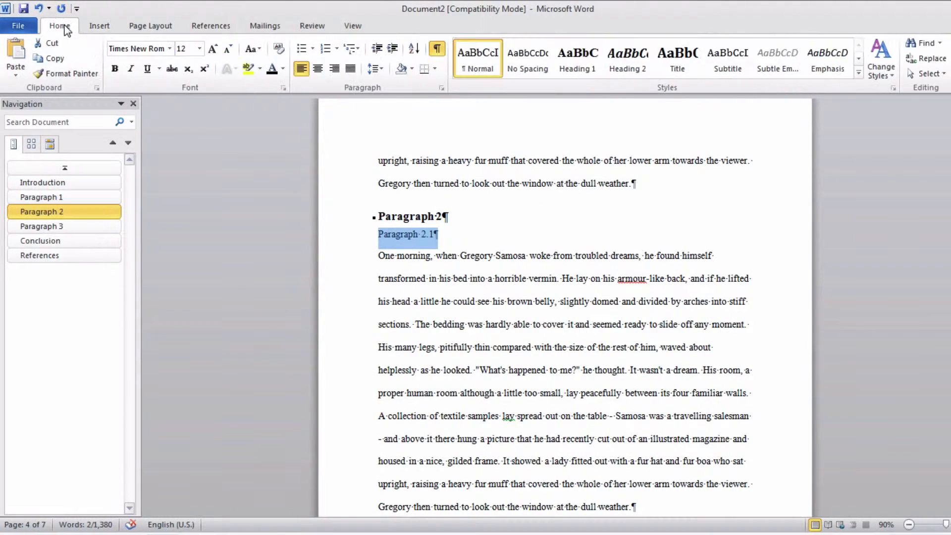
{"action": "left_click", "coordinate": [629, 60]}
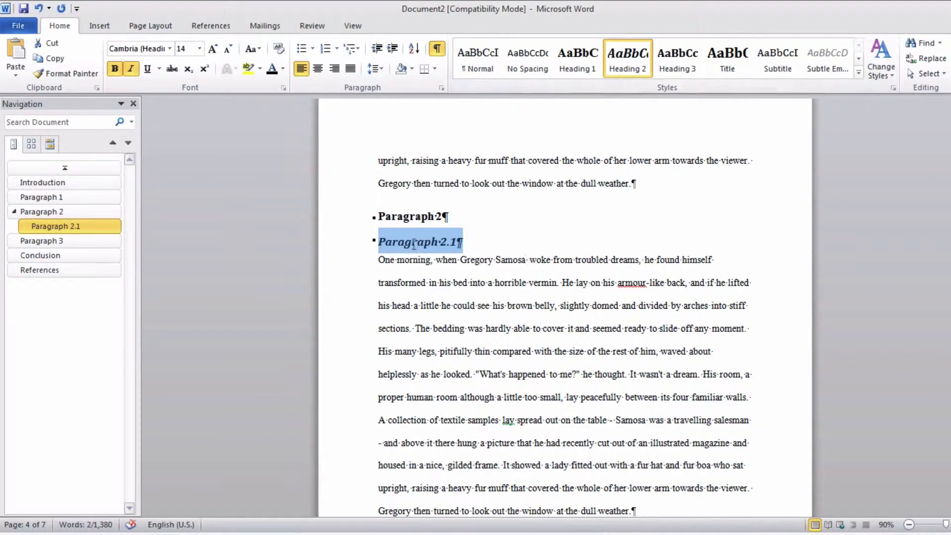
Step: Format the Paragraph 2.1 subheading as non-italic Times New Roman, size 12, and update the Heading 2 style to match it
{"action": "left_click", "coordinate": [133, 69]}
{"action": "left_click", "coordinate": [133, 49]}
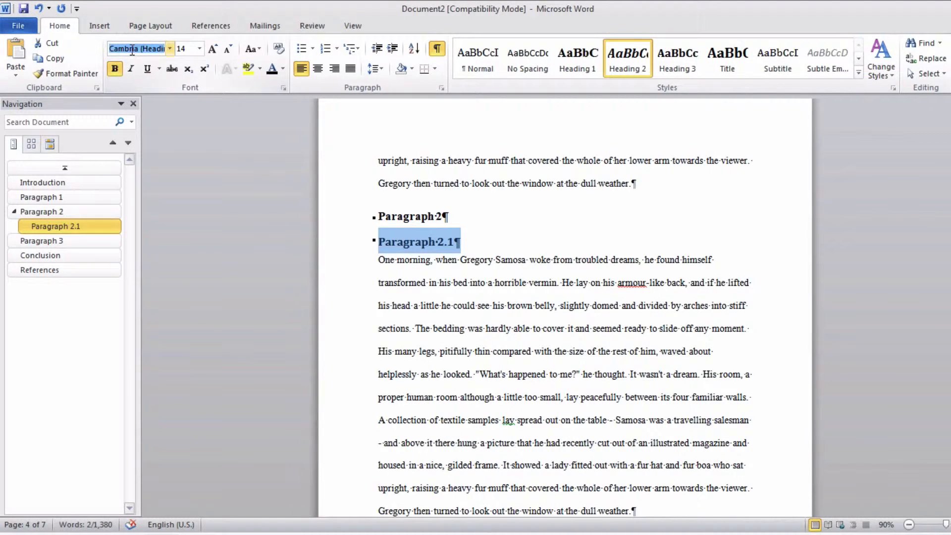
{"action": "type", "text": "Times New Rom"}
{"action": "key", "text": "Tab"}
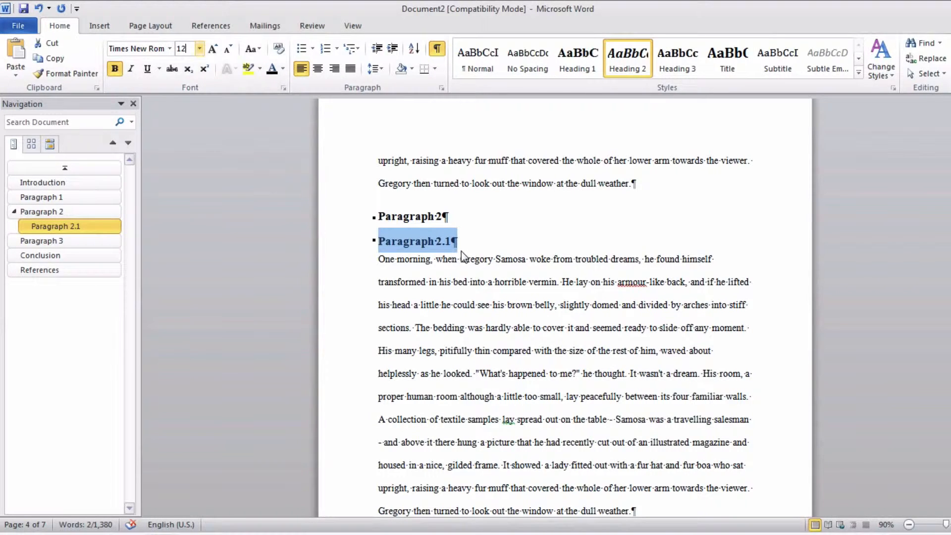
{"action": "type", "text": "12"}
{"action": "key", "text": "Return"}
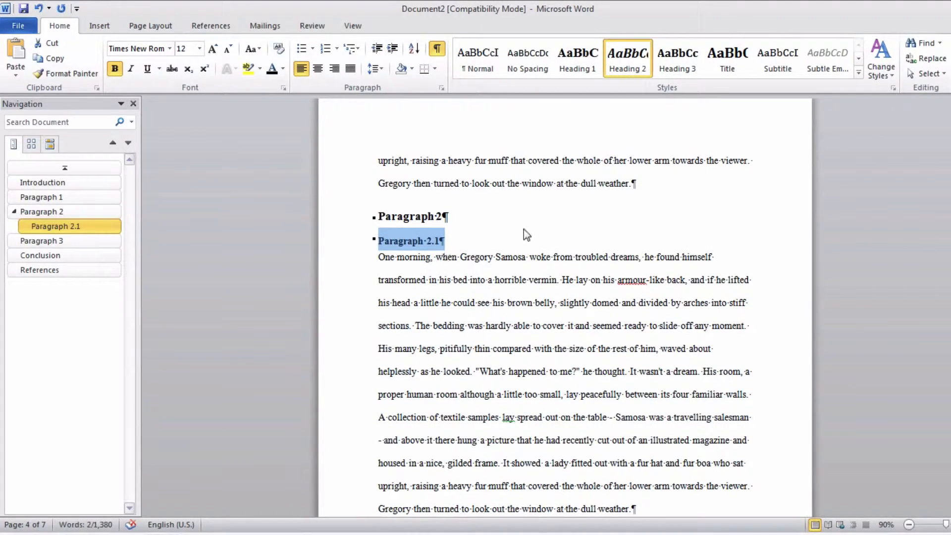
{"action": "right_click", "coordinate": [632, 57]}
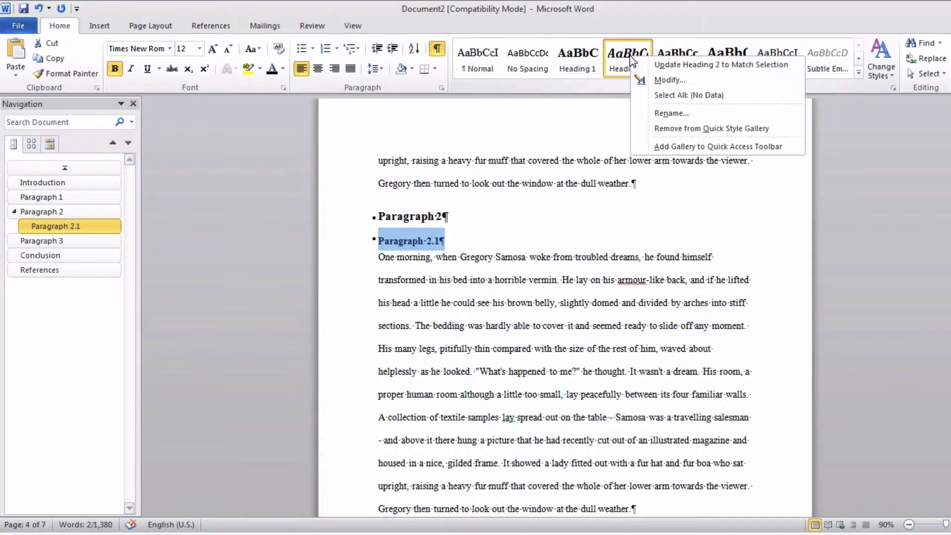
{"action": "left_click", "coordinate": [708, 66]}
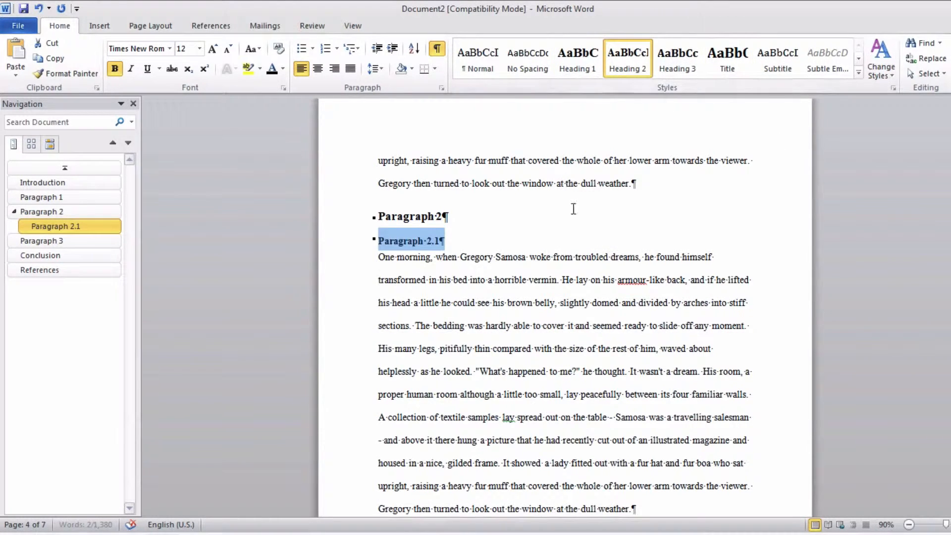
Step: Apply the Heading 2 style to the Paragraph 2.2, Paragraph 3.1 and Paragraph 3.2 subheadings
{"action": "scroll", "coordinate": [573, 209], "scroll_direction": "down", "scroll_amount": 3}
{"action": "left_click", "coordinate": [356, 356]}
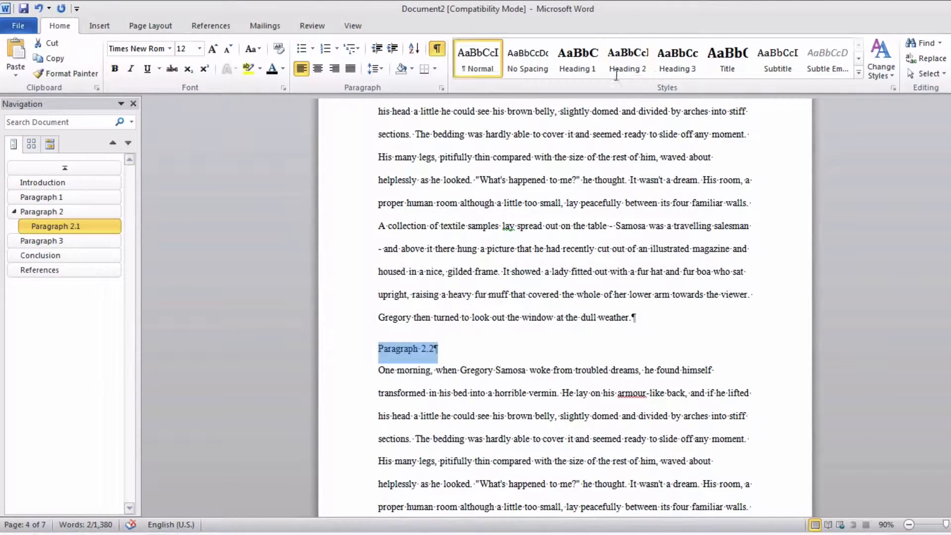
{"action": "left_click", "coordinate": [627, 59]}
{"action": "scroll", "coordinate": [578, 255], "scroll_direction": "down", "scroll_amount": 1}
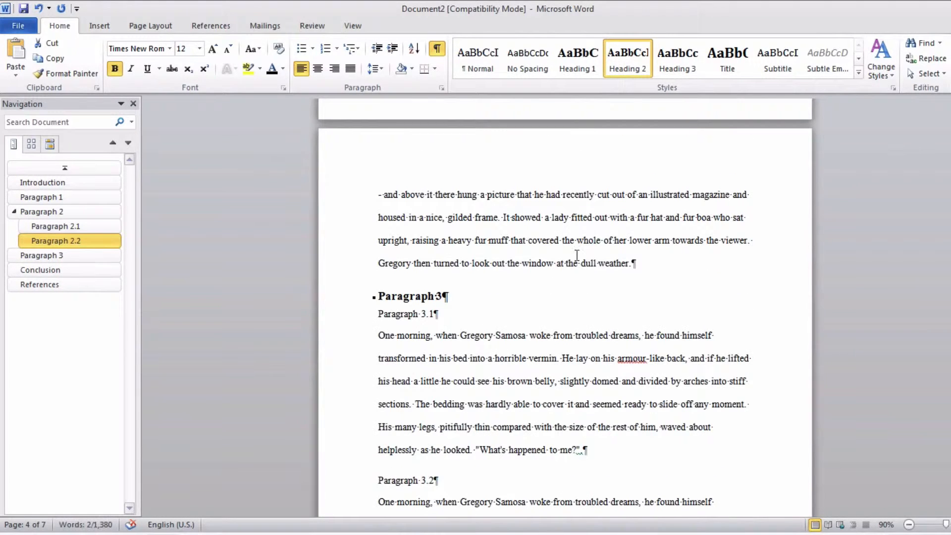
{"action": "left_click", "coordinate": [348, 320]}
{"action": "left_click", "coordinate": [628, 59]}
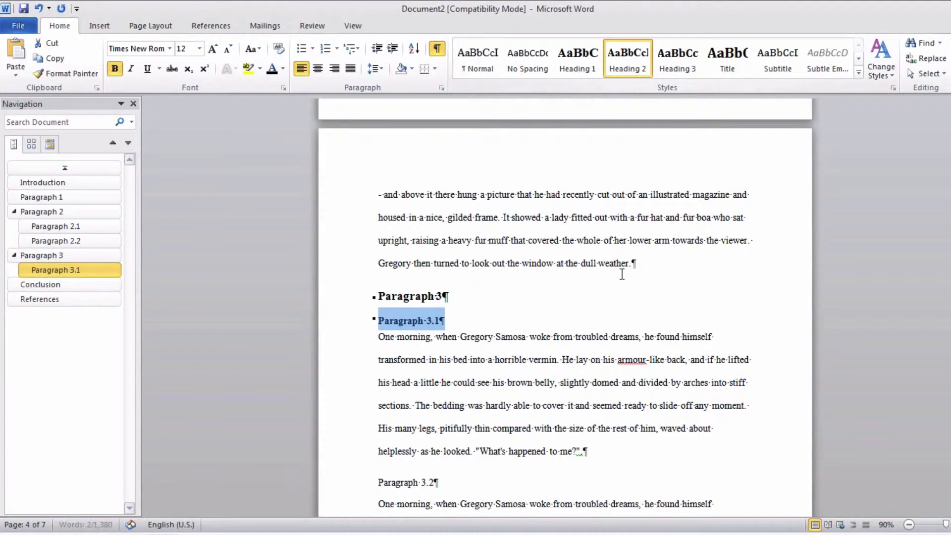
{"action": "scroll", "coordinate": [625, 269], "scroll_direction": "down", "scroll_amount": 4}
{"action": "scroll", "coordinate": [625, 270], "scroll_direction": "down", "scroll_amount": 1}
{"action": "left_click", "coordinate": [360, 194]}
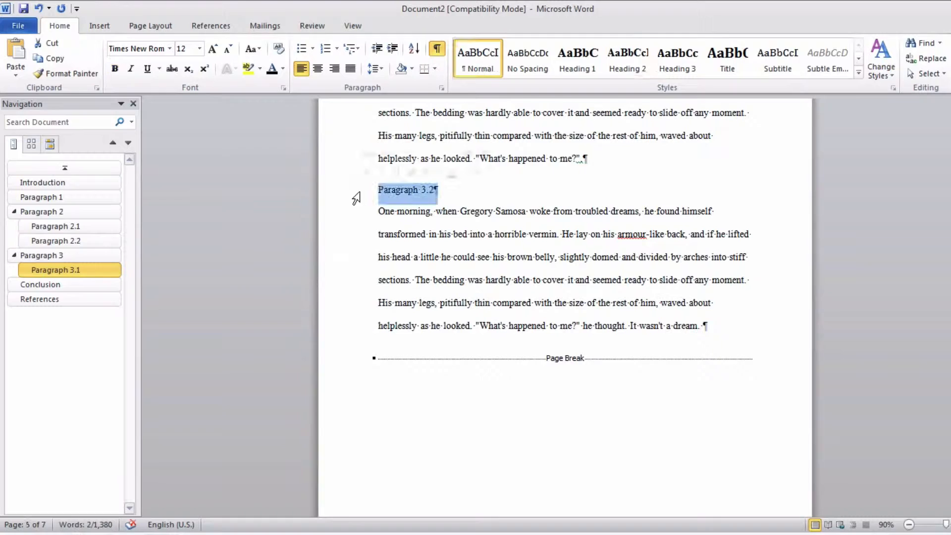
{"action": "left_click", "coordinate": [628, 59]}
Step: Update the entire table of contents so that it includes the Heading 2 subheadings
{"action": "scroll", "coordinate": [574, 194], "scroll_direction": "up", "scroll_amount": 15}
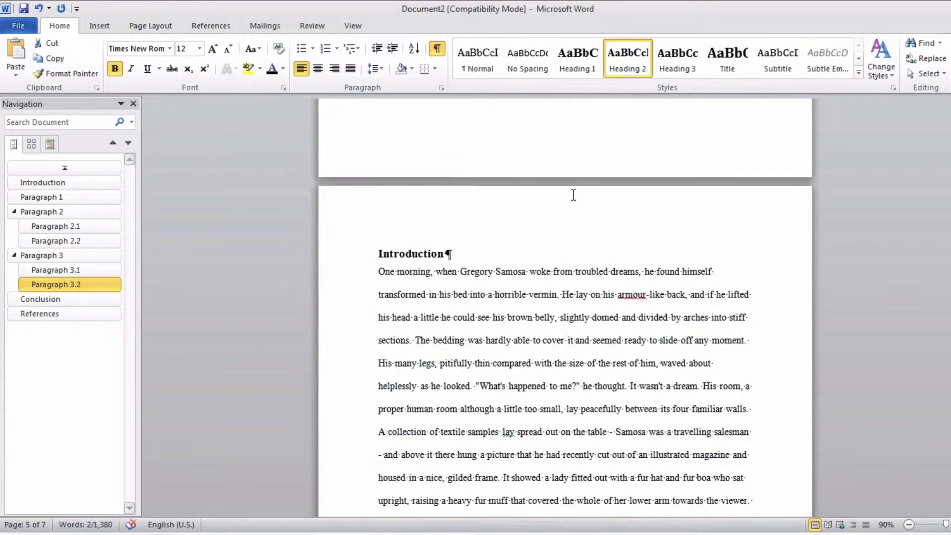
{"action": "scroll", "coordinate": [545, 208], "scroll_direction": "up", "scroll_amount": 1}
{"action": "left_click", "coordinate": [465, 271]}
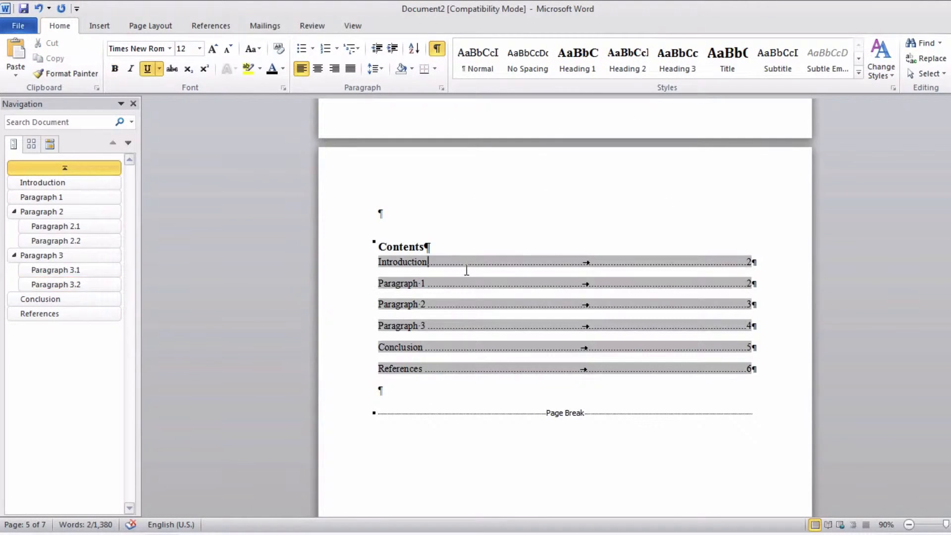
{"action": "right_click", "coordinate": [468, 270]}
{"action": "left_click", "coordinate": [531, 343]}
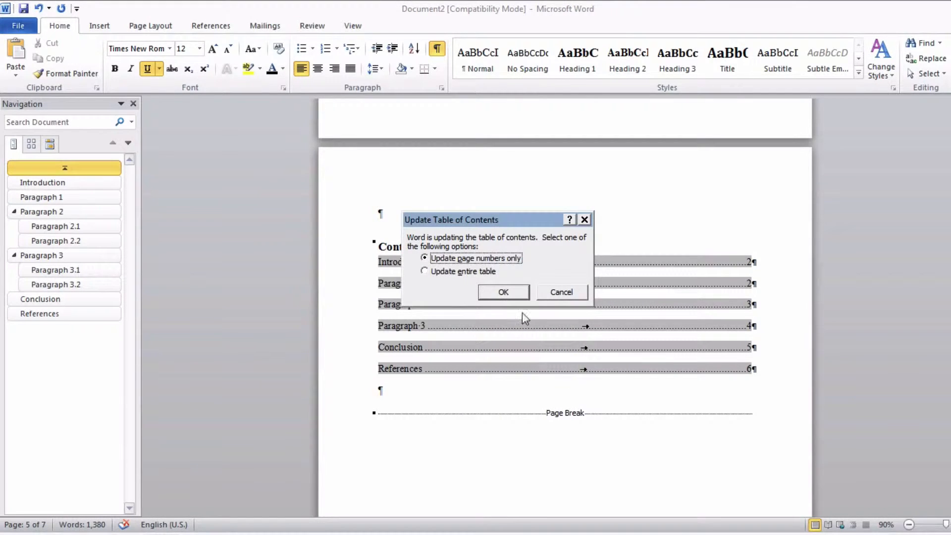
{"action": "left_click", "coordinate": [480, 272]}
{"action": "left_click", "coordinate": [493, 290]}
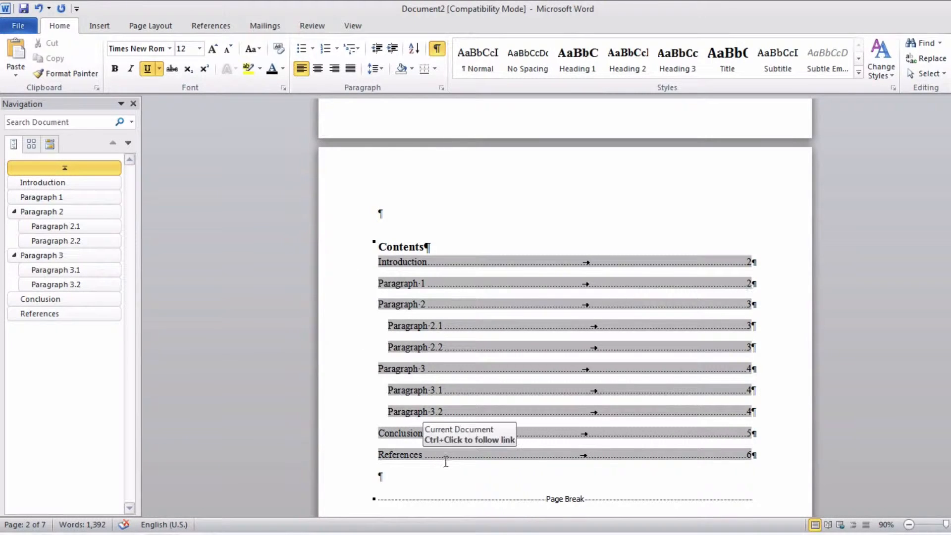
{"action": "left_click", "coordinate": [434, 476]}
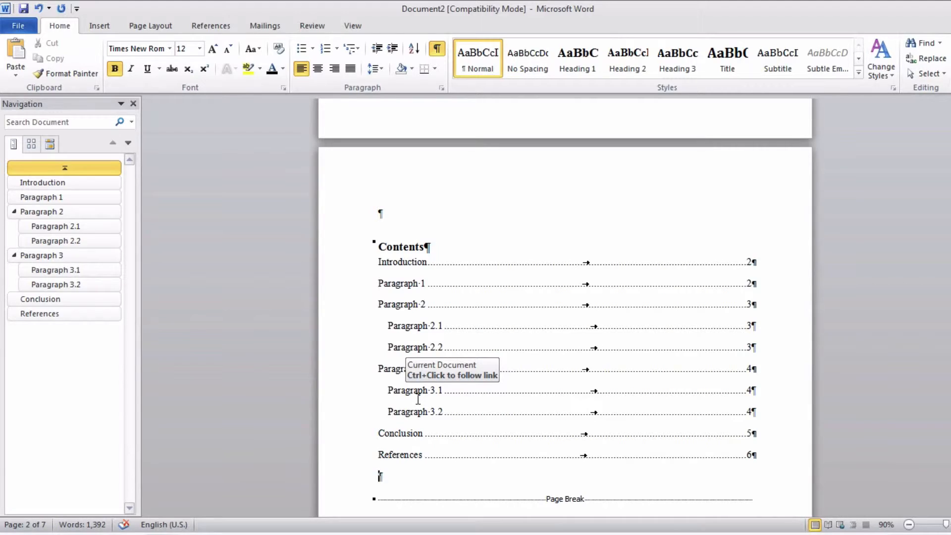
Step: Set the special indentation of the first entry in the References list to none
{"action": "scroll", "coordinate": [418, 400], "scroll_direction": "down", "scroll_amount": 9}
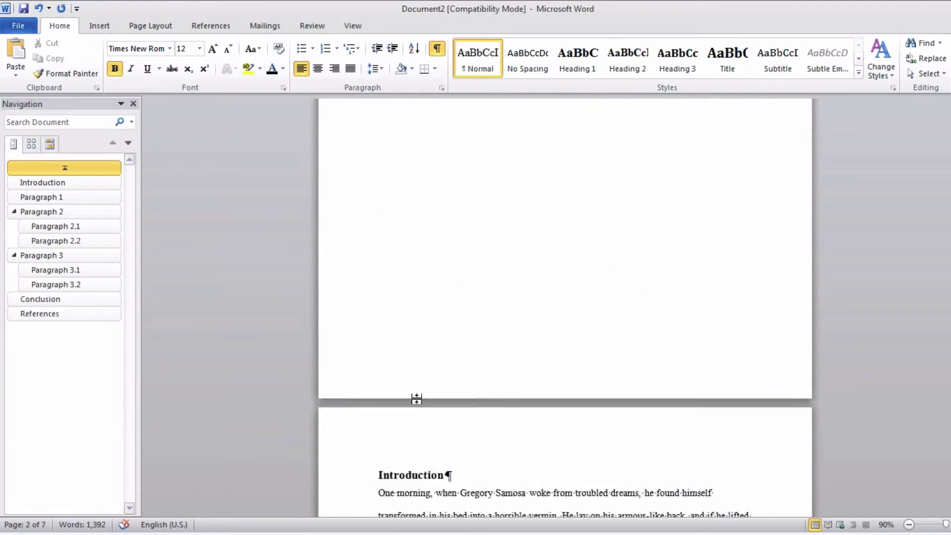
{"action": "scroll", "coordinate": [417, 400], "scroll_direction": "down", "scroll_amount": 12}
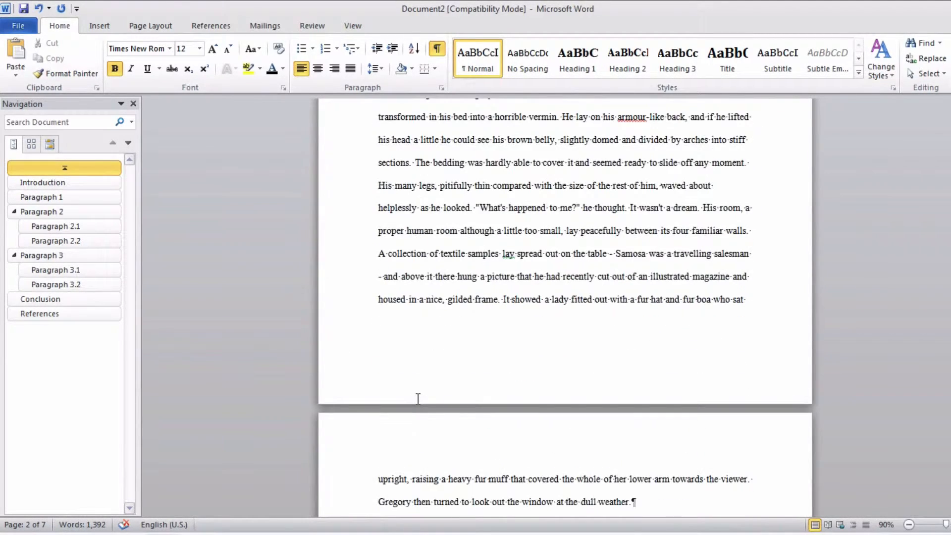
{"action": "scroll", "coordinate": [417, 399], "scroll_direction": "down", "scroll_amount": 12}
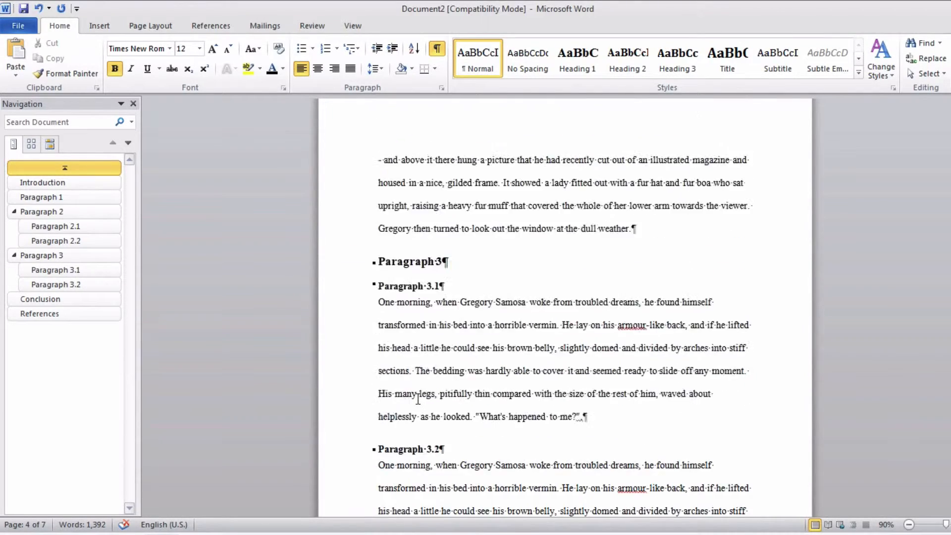
{"action": "scroll", "coordinate": [418, 399], "scroll_direction": "down", "scroll_amount": 10}
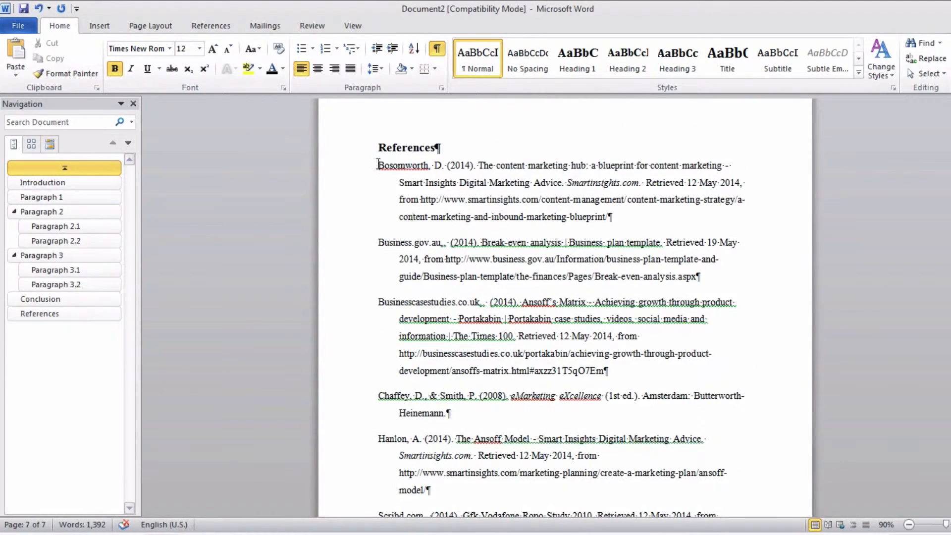
{"action": "left_click_drag", "start_coordinate": [378, 165], "coordinate": [615, 217]}
{"action": "right_click", "coordinate": [542, 175]}
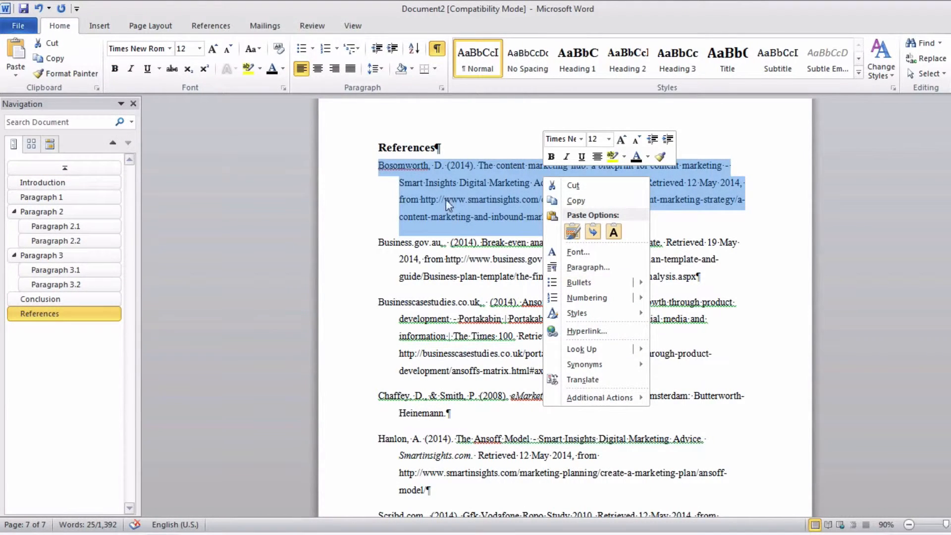
{"action": "left_click", "coordinate": [580, 268]}
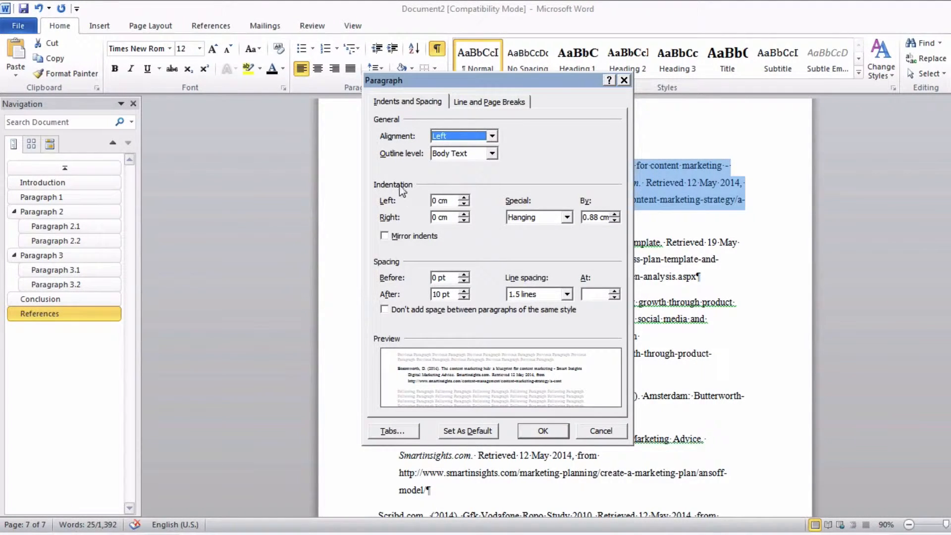
{"action": "left_click", "coordinate": [528, 221]}
{"action": "left_click", "coordinate": [530, 246]}
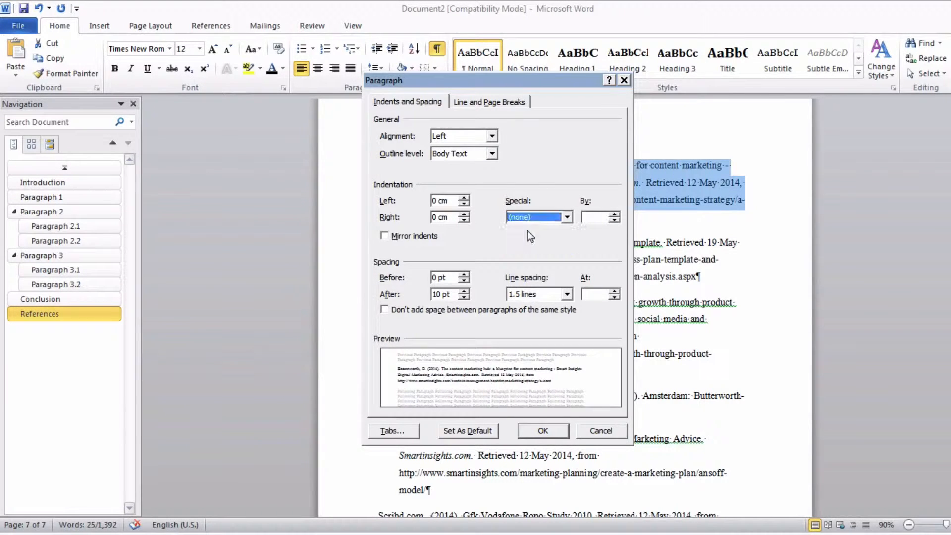
{"action": "left_click", "coordinate": [556, 429]}
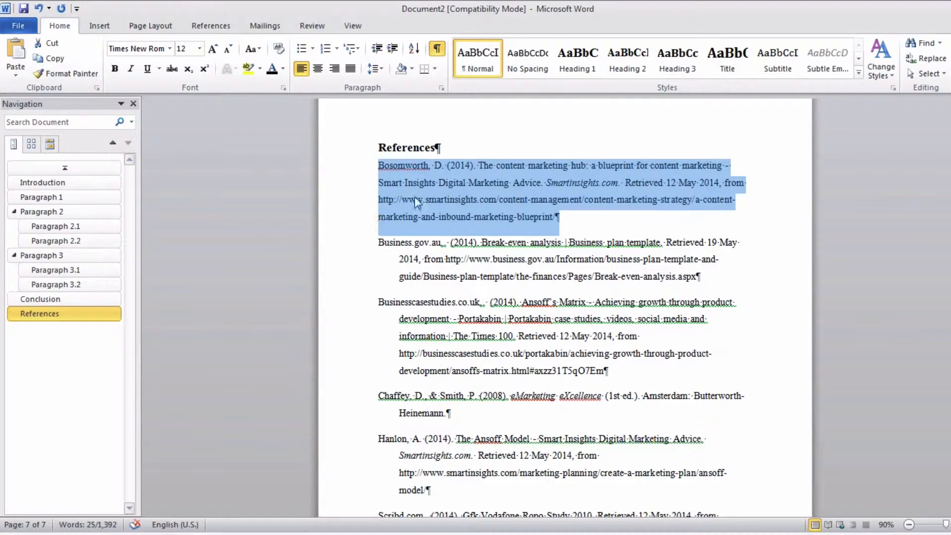
Step: Apply a hanging special indentation to the first entry in the References list
{"action": "right_click", "coordinate": [441, 170]}
{"action": "left_click", "coordinate": [492, 260]}
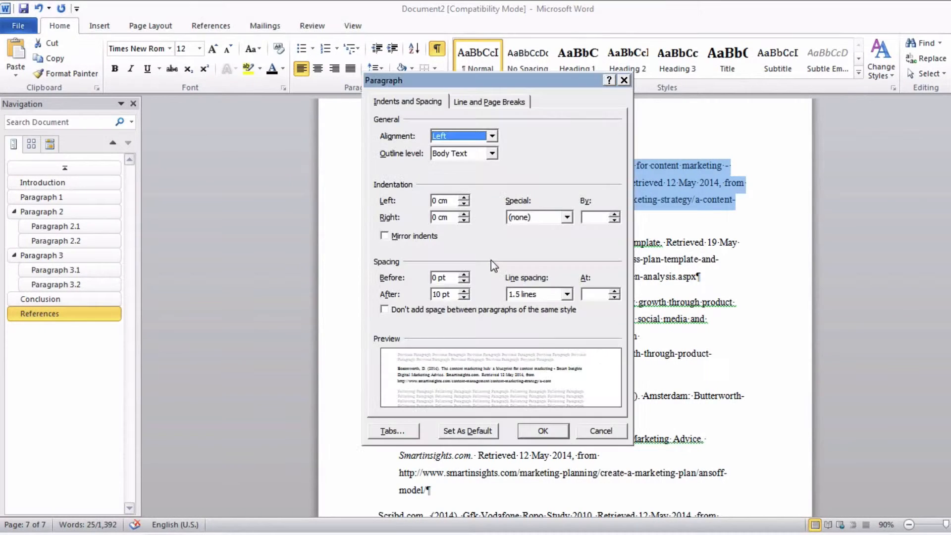
{"action": "left_click", "coordinate": [540, 217]}
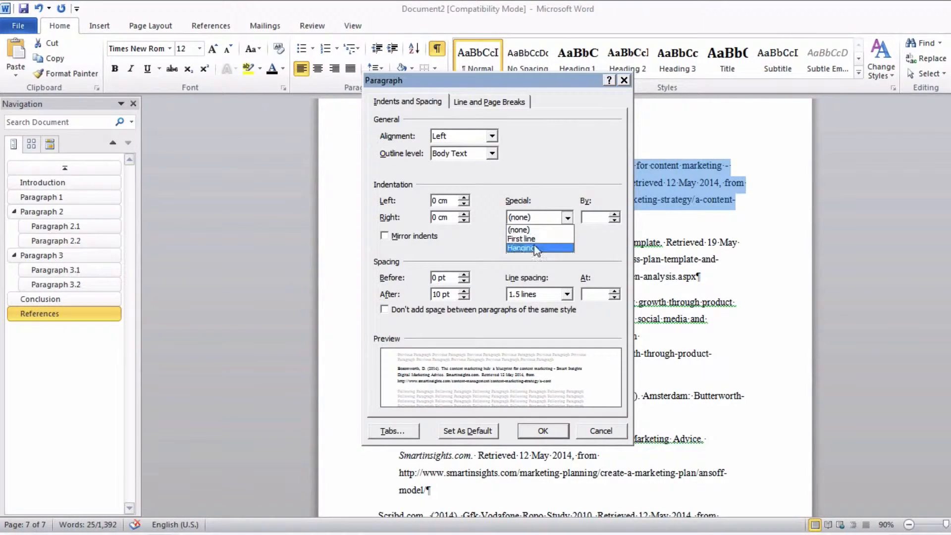
{"action": "left_click", "coordinate": [534, 247]}
{"action": "left_click", "coordinate": [543, 430]}
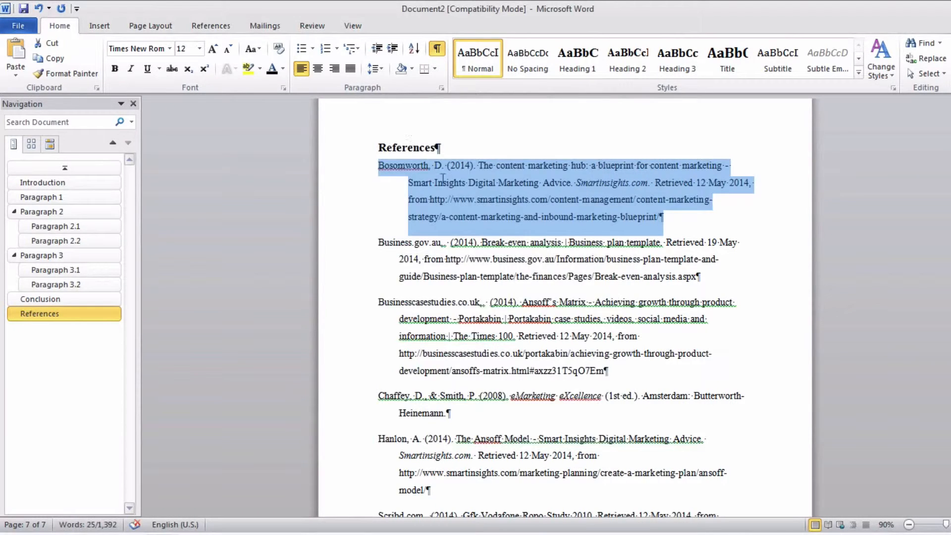
{"action": "left_click", "coordinate": [608, 206]}
{"action": "scroll", "coordinate": [621, 269], "scroll_direction": "down", "scroll_amount": 10}
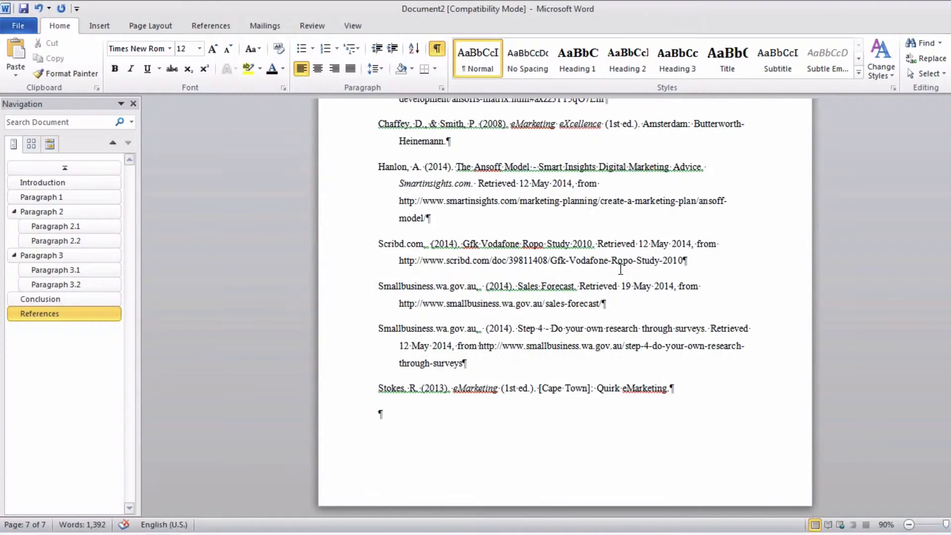
{"action": "scroll", "coordinate": [620, 270], "scroll_direction": "up", "scroll_amount": 8}
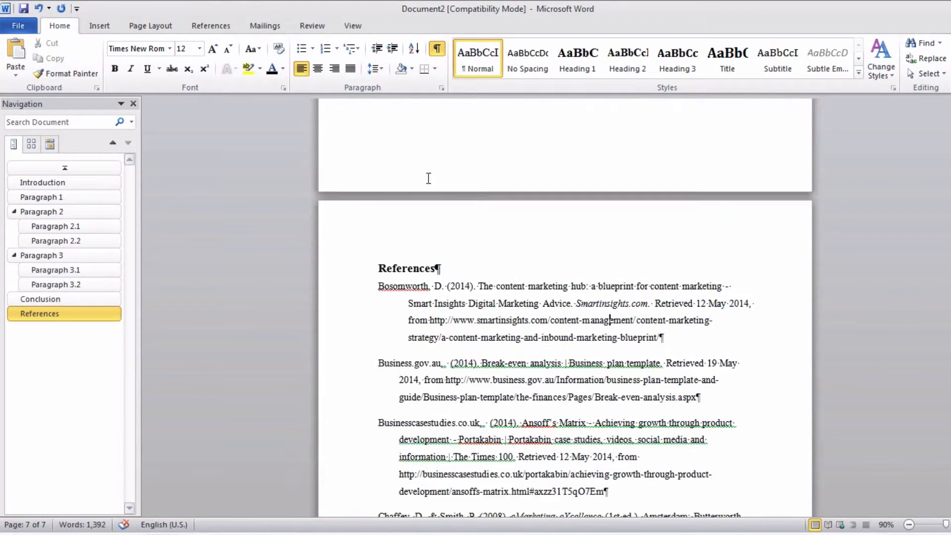
{"action": "left_click_drag", "start_coordinate": [380, 290], "coordinate": [663, 337]}
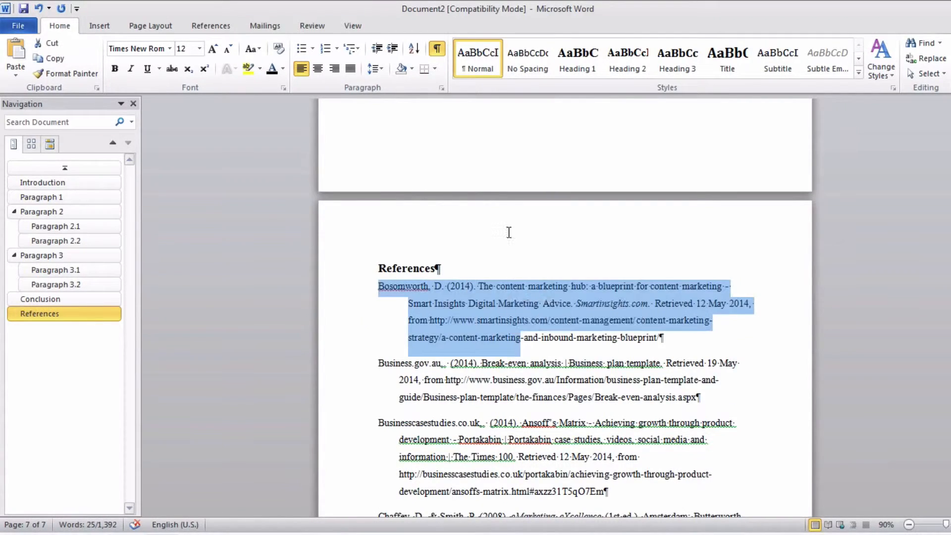
Step: Check the line spacing options in the paragraph settings for the last lines of the Paragraph 1 body text
{"action": "scroll", "coordinate": [507, 231], "scroll_direction": "up", "scroll_amount": 12}
{"action": "scroll", "coordinate": [507, 231], "scroll_direction": "up", "scroll_amount": 10}
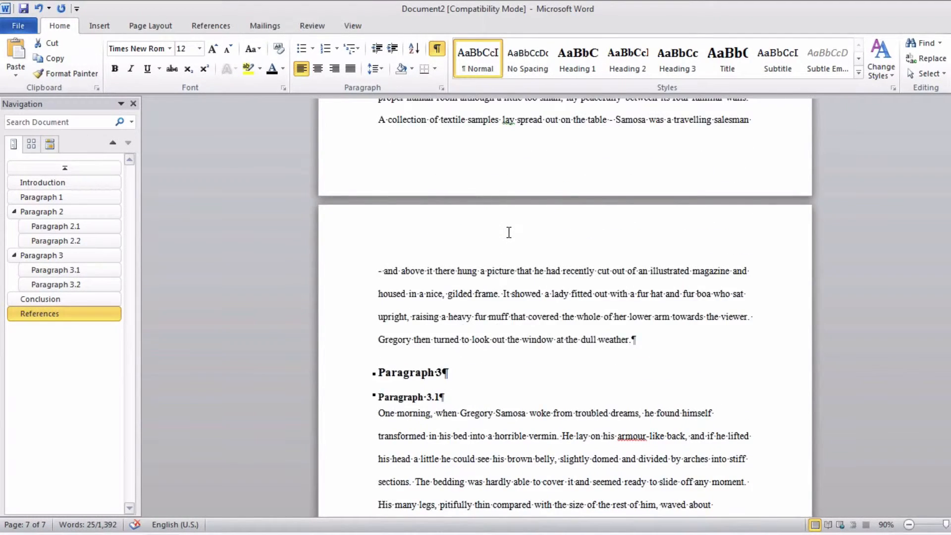
{"action": "scroll", "coordinate": [509, 233], "scroll_direction": "up", "scroll_amount": 15}
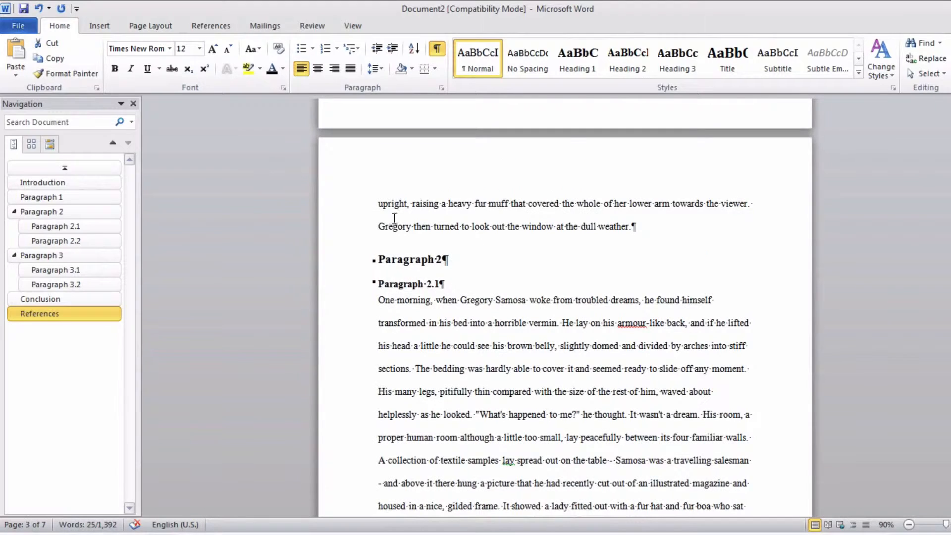
{"action": "left_click_drag", "start_coordinate": [375, 204], "coordinate": [420, 238]}
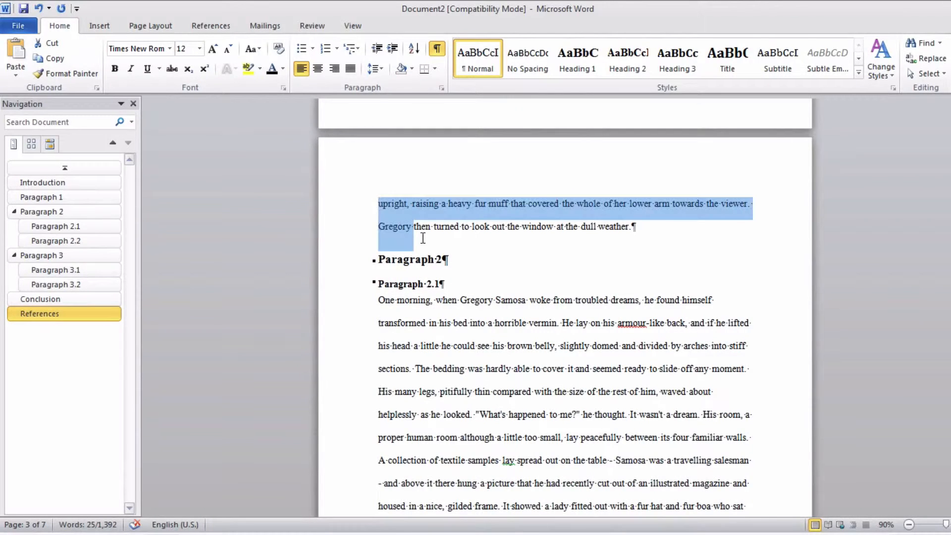
{"action": "right_click", "coordinate": [407, 207]}
{"action": "left_click", "coordinate": [478, 299]}
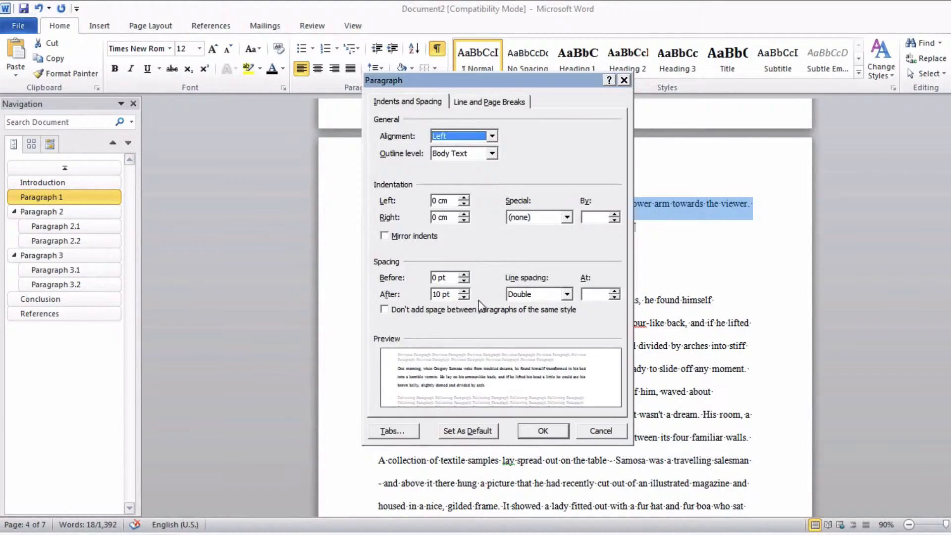
{"action": "left_click", "coordinate": [532, 296]}
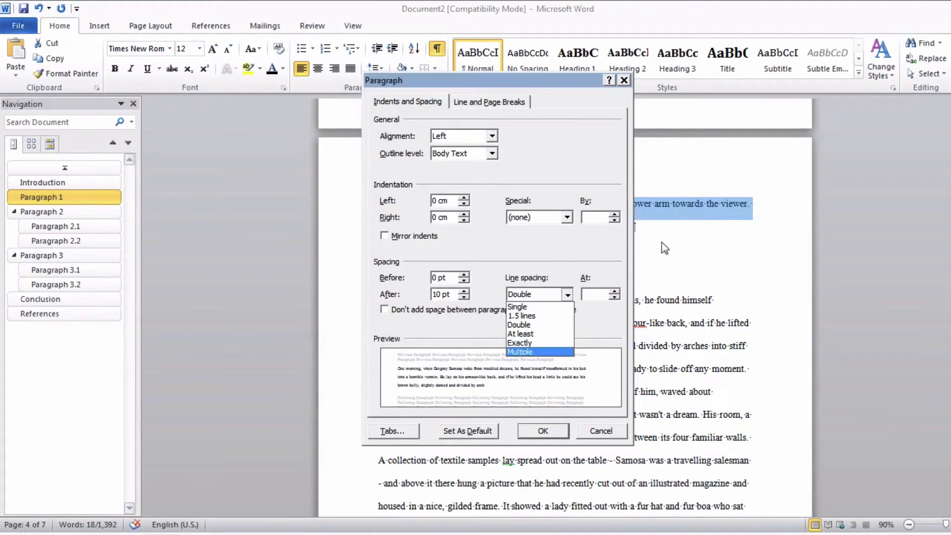
{"action": "left_click", "coordinate": [601, 436]}
{"action": "scroll", "coordinate": [563, 331], "scroll_direction": "up", "scroll_amount": 1}
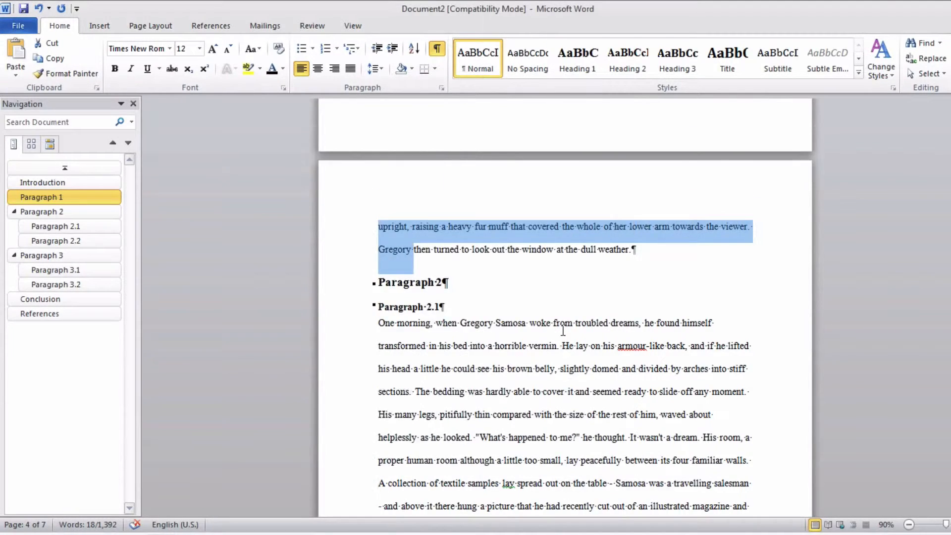
{"action": "scroll", "coordinate": [563, 331], "scroll_direction": "up", "scroll_amount": 15}
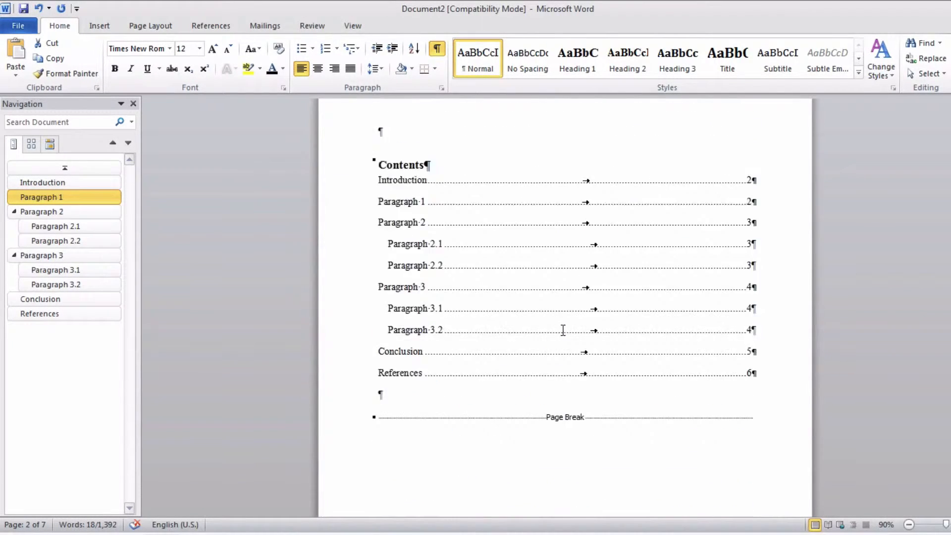
Step: Set the line spacing of the Introduction body text to Single
{"action": "scroll", "coordinate": [564, 331], "scroll_direction": "down", "scroll_amount": 15}
{"action": "scroll", "coordinate": [563, 331], "scroll_direction": "up", "scroll_amount": 7}
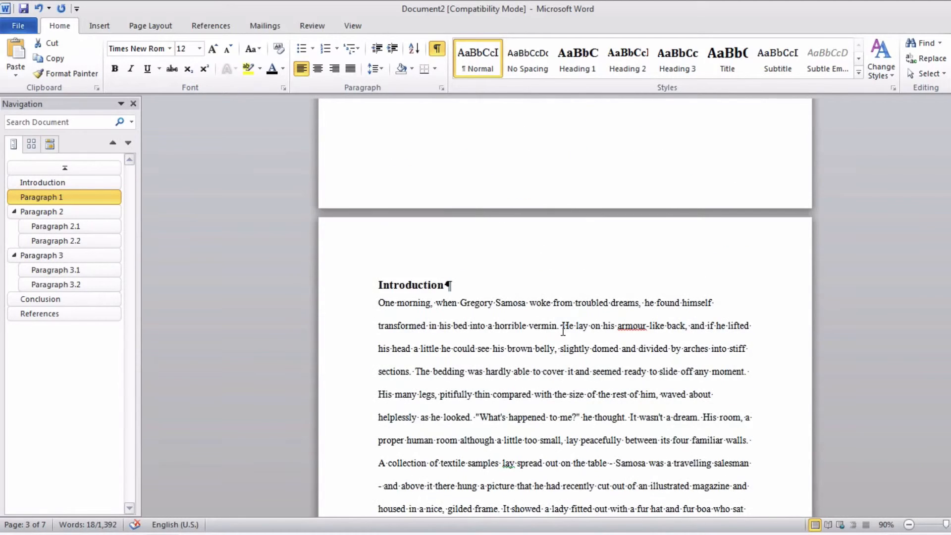
{"action": "scroll", "coordinate": [441, 322], "scroll_direction": "down", "scroll_amount": 3}
{"action": "left_click_drag", "start_coordinate": [360, 237], "coordinate": [399, 488]}
{"action": "right_click", "coordinate": [442, 350]}
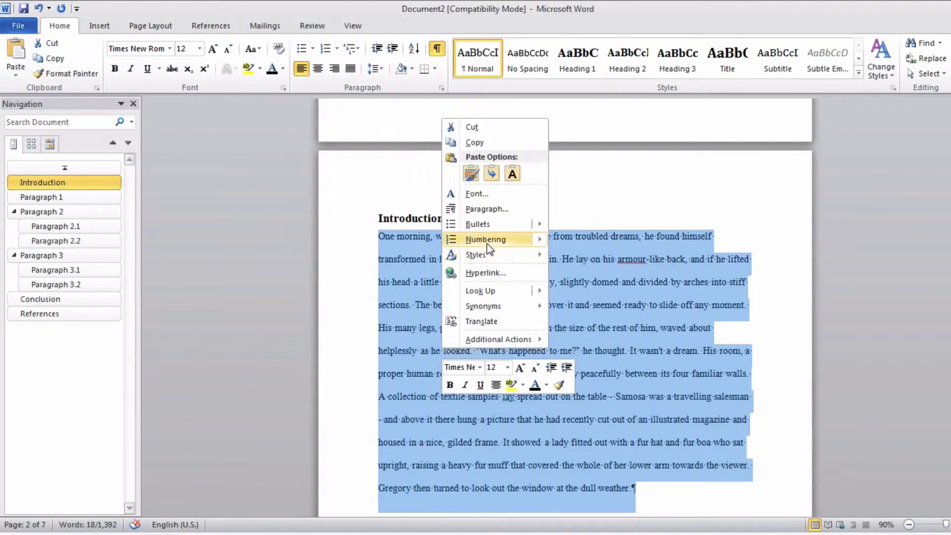
{"action": "left_click", "coordinate": [492, 210]}
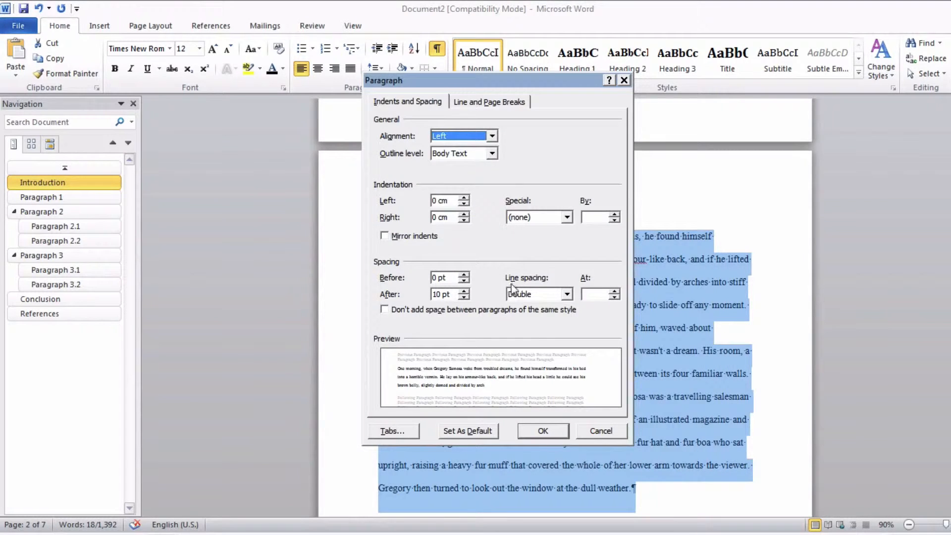
{"action": "left_click", "coordinate": [536, 294]}
{"action": "left_click", "coordinate": [525, 303]}
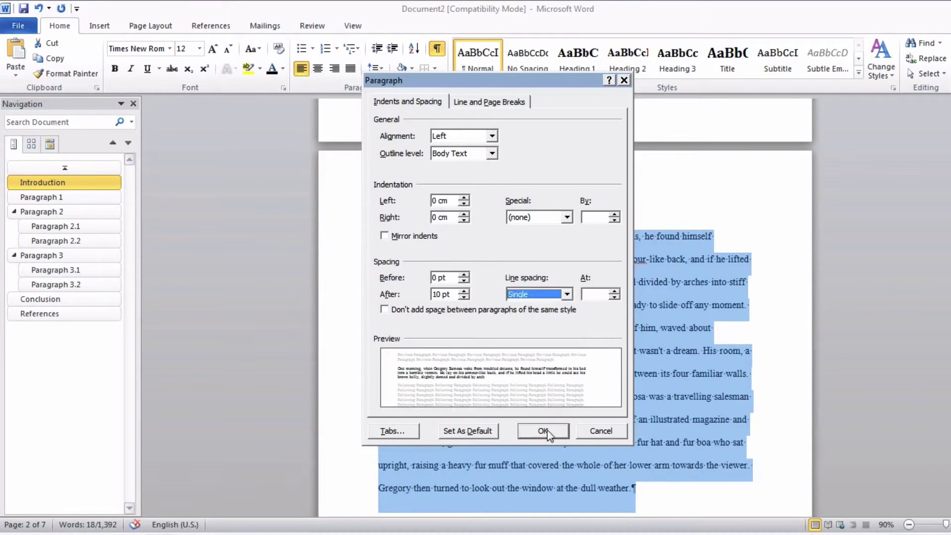
{"action": "left_click", "coordinate": [543, 430]}
{"action": "scroll", "coordinate": [681, 391], "scroll_direction": "down", "scroll_amount": 3}
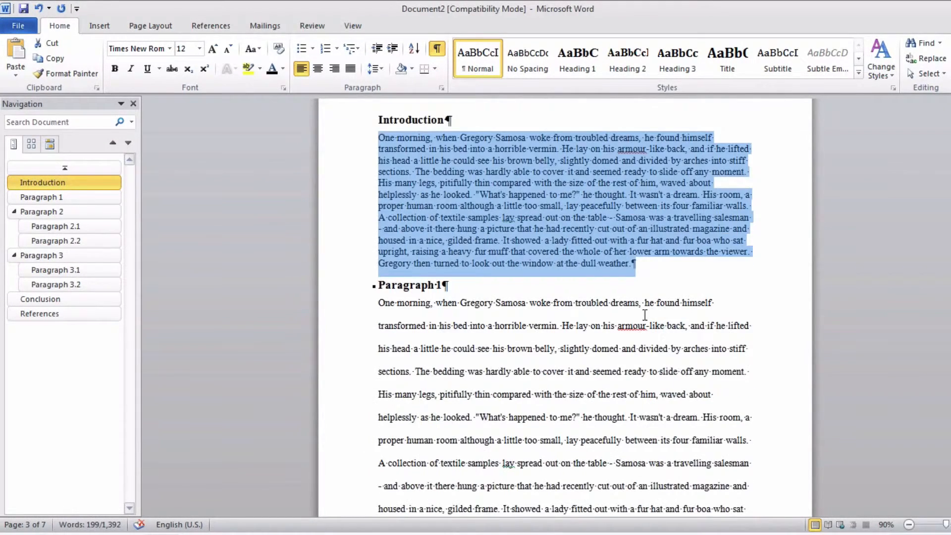
{"action": "left_click", "coordinate": [683, 269]}
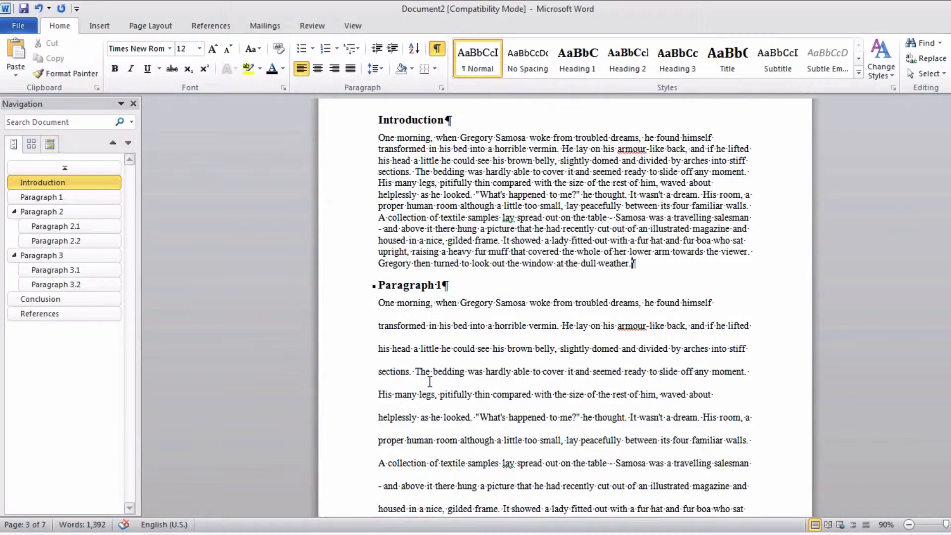
Step: Set the line spacing of the Introduction body text to Double in the paragraph settings
{"action": "left_click_drag", "start_coordinate": [351, 141], "coordinate": [357, 271]}
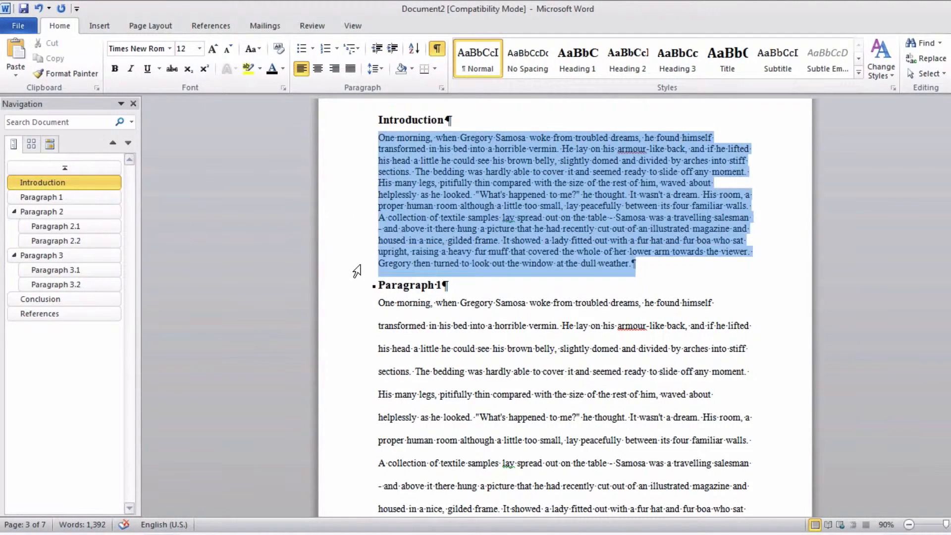
{"action": "right_click", "coordinate": [498, 157]}
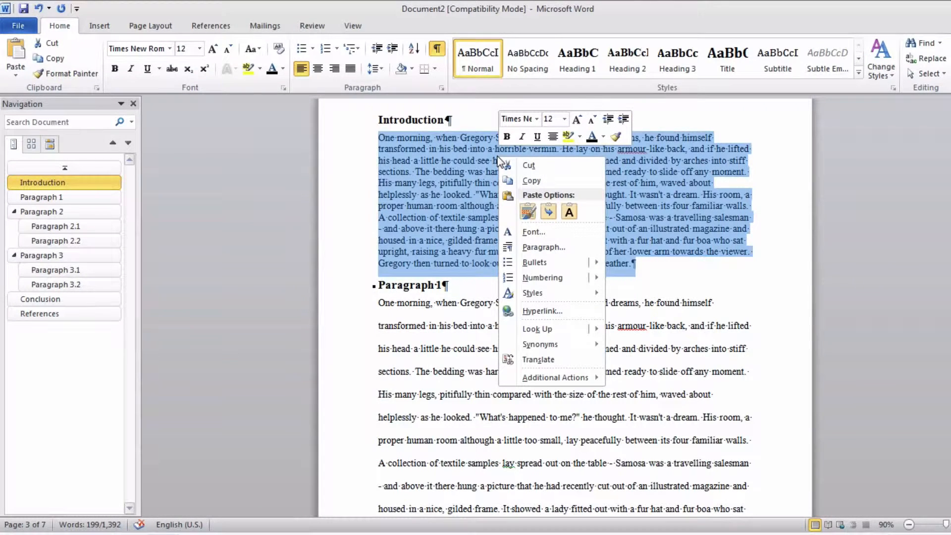
{"action": "left_click", "coordinate": [537, 246]}
{"action": "left_click", "coordinate": [532, 290]}
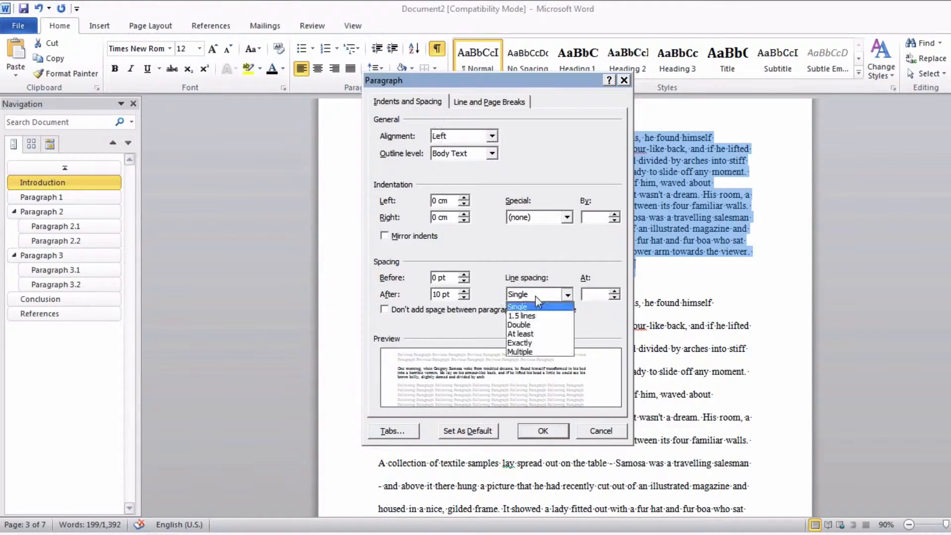
{"action": "left_click", "coordinate": [520, 321]}
{"action": "left_click", "coordinate": [548, 434]}
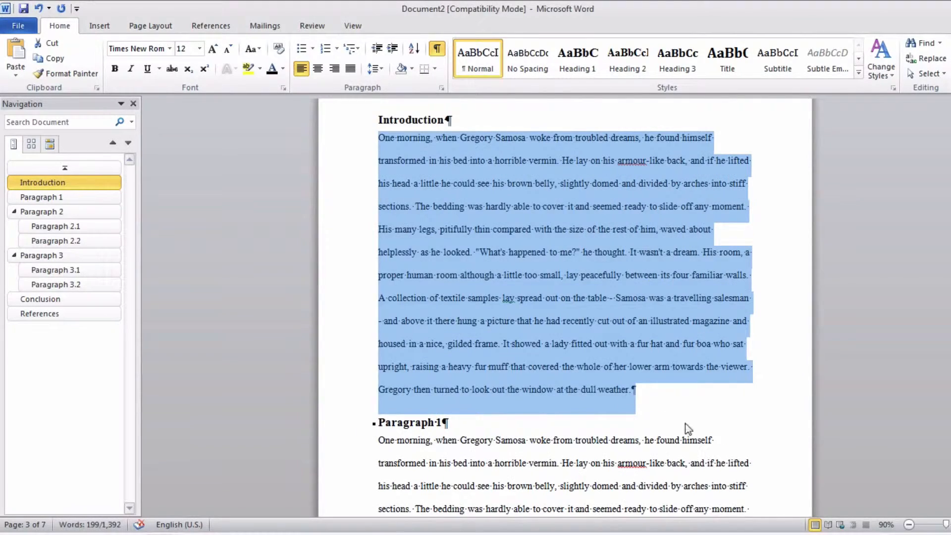
{"action": "left_click", "coordinate": [680, 396]}
Step: Replace the company name placeholder on the cover page with "MY University"
{"action": "scroll", "coordinate": [680, 397], "scroll_direction": "down", "scroll_amount": 20}
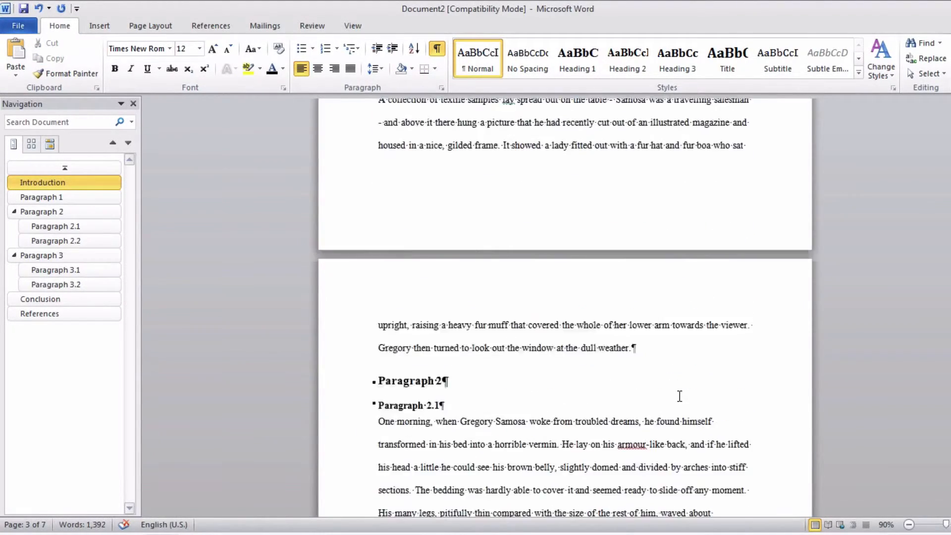
{"action": "scroll", "coordinate": [680, 396], "scroll_direction": "down", "scroll_amount": 10}
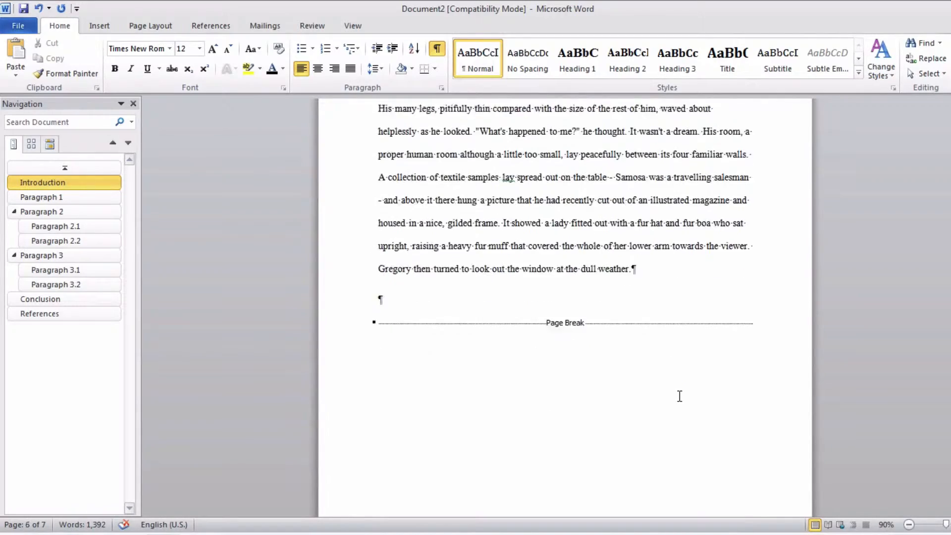
{"action": "scroll", "coordinate": [680, 396], "scroll_direction": "up", "scroll_amount": 20}
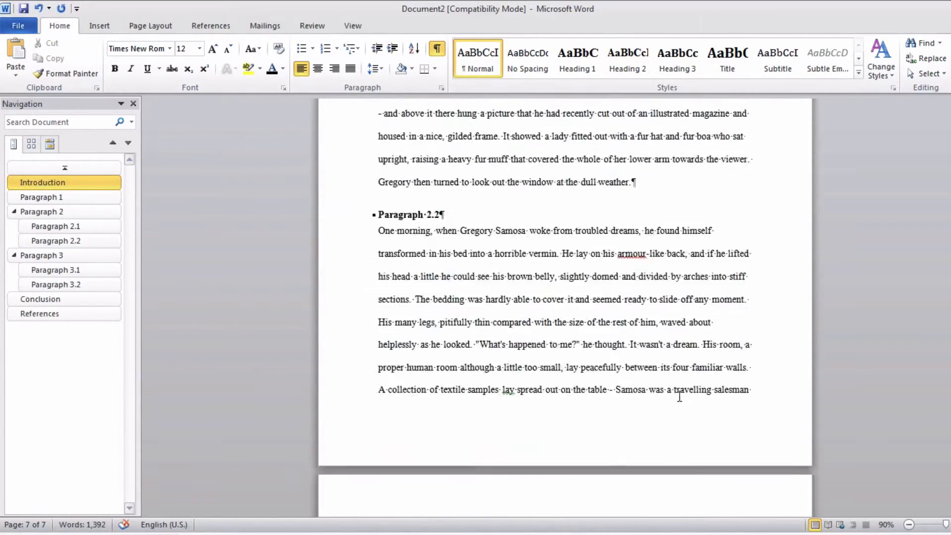
{"action": "scroll", "coordinate": [678, 396], "scroll_direction": "up", "scroll_amount": 5}
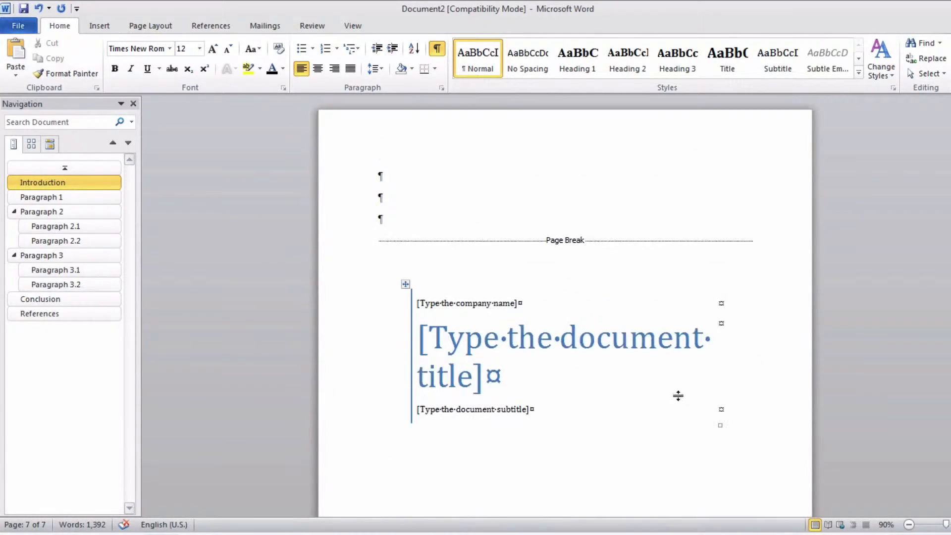
{"action": "left_click", "coordinate": [478, 302]}
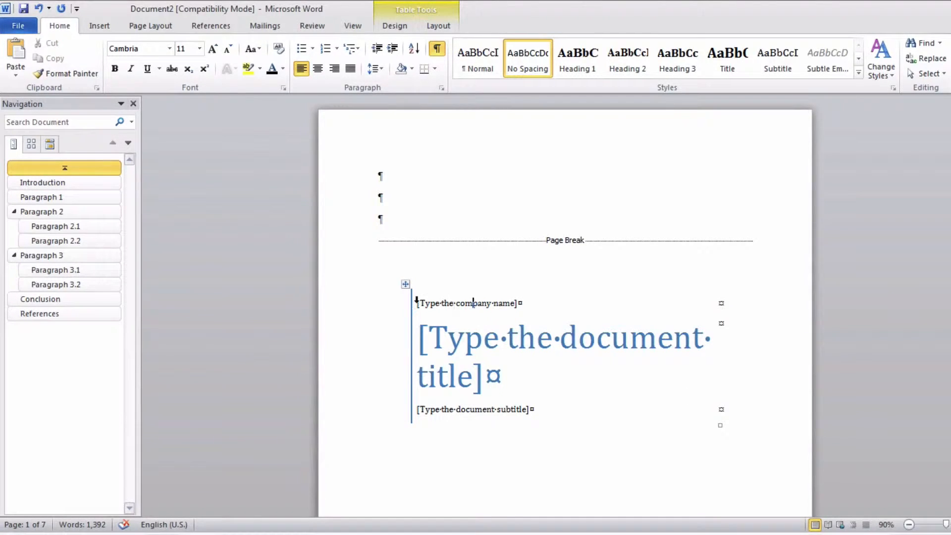
{"action": "left_click_drag", "start_coordinate": [420, 304], "coordinate": [507, 305]}
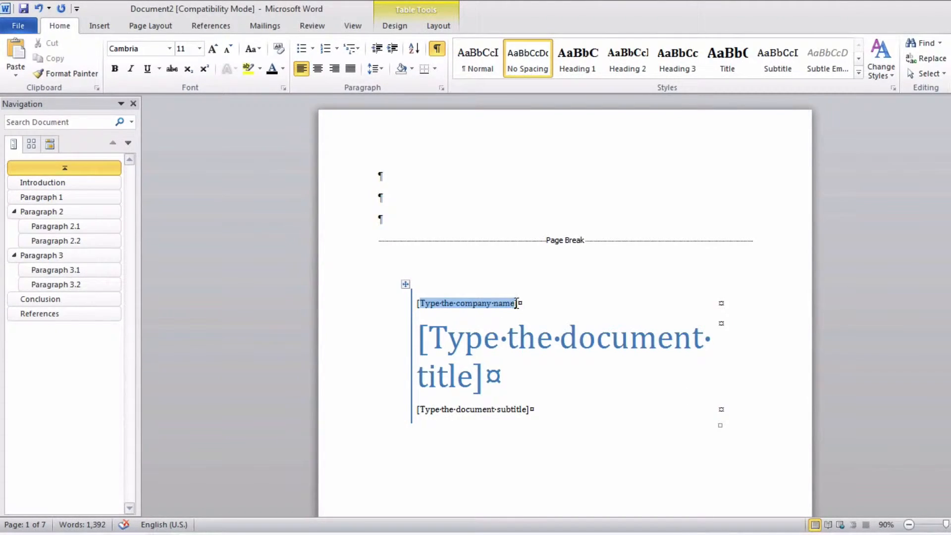
{"action": "key", "text": "Delete"}
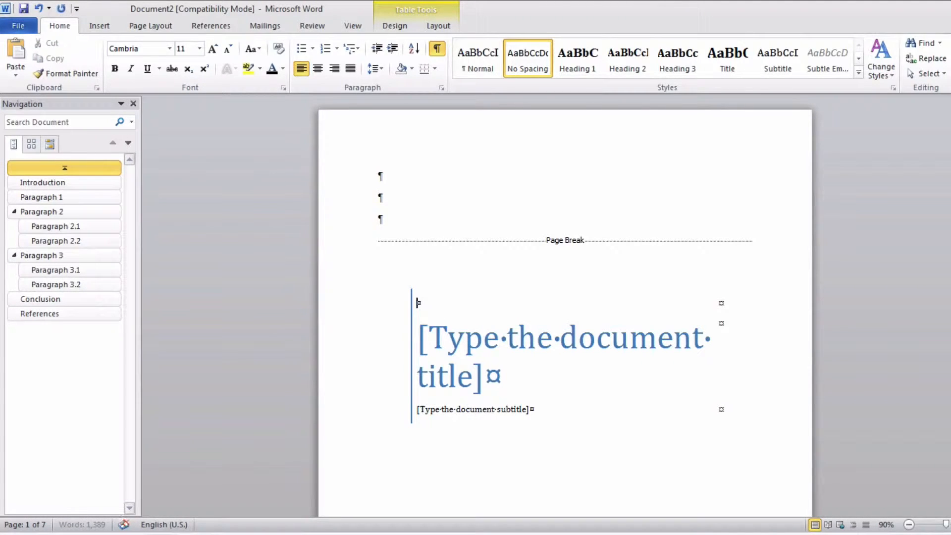
{"action": "type", "text": "MY University"}
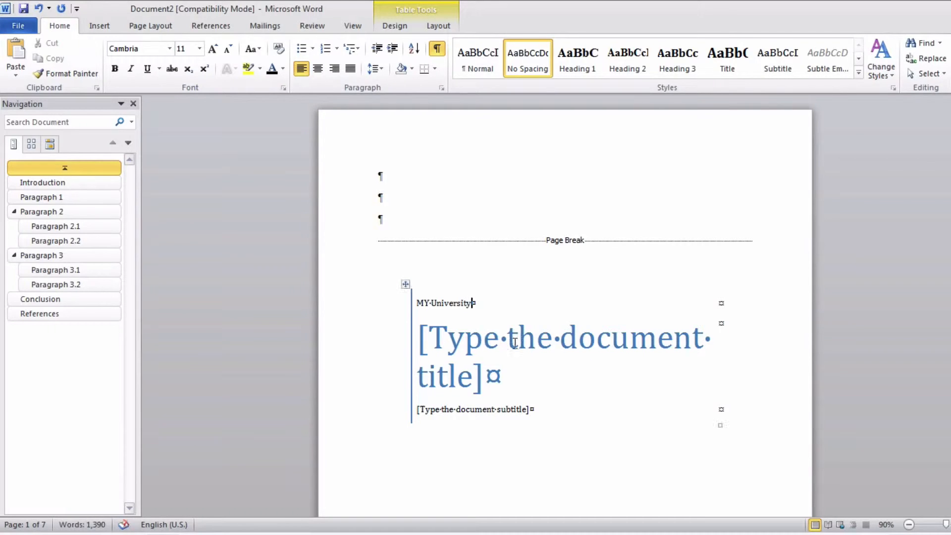
Step: Replace the document title placeholder on the cover page with "Essay or Report"
{"action": "key", "text": "ctrl+a"}
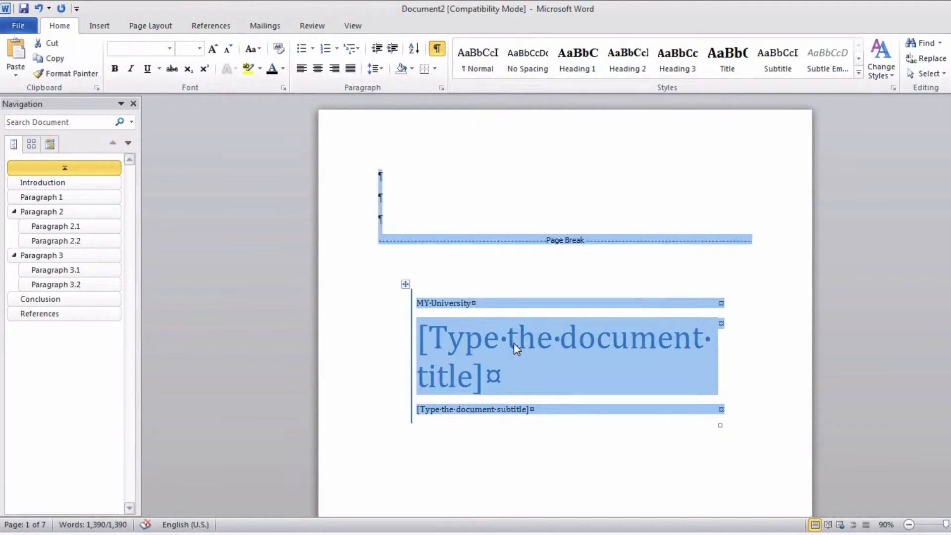
{"action": "left_click", "coordinate": [513, 343]}
{"action": "left_click_drag", "start_coordinate": [486, 377], "coordinate": [414, 338]}
{"action": "type", "text": "E"}
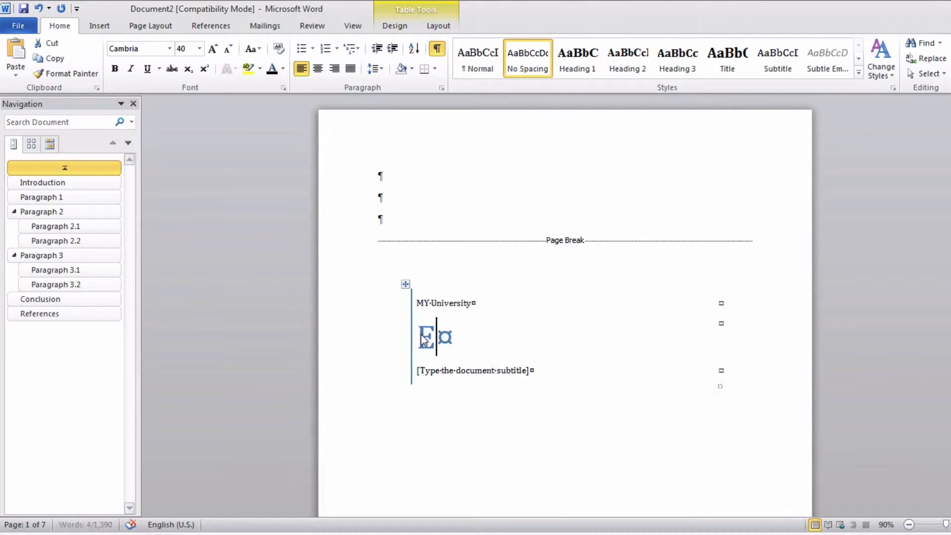
{"action": "type", "text": "ssay or "}
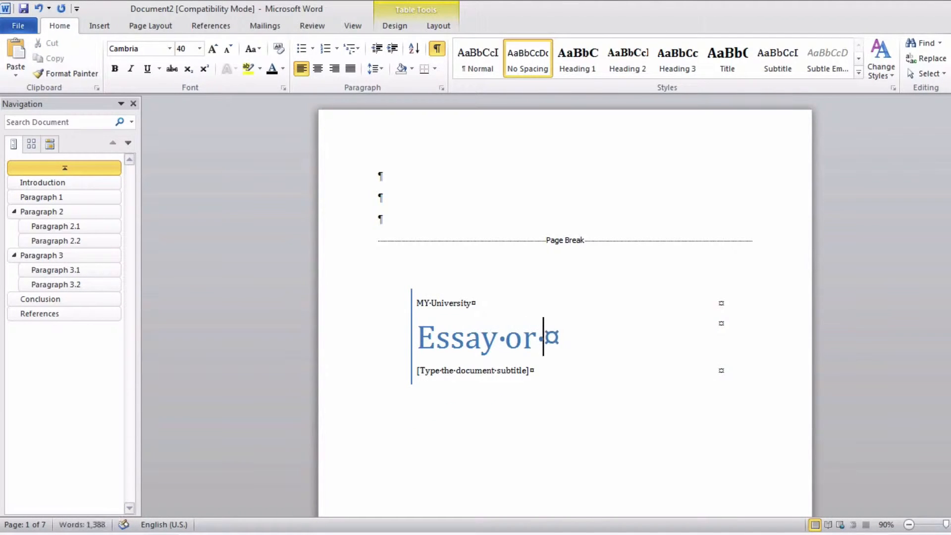
{"action": "type", "text": "Report"}
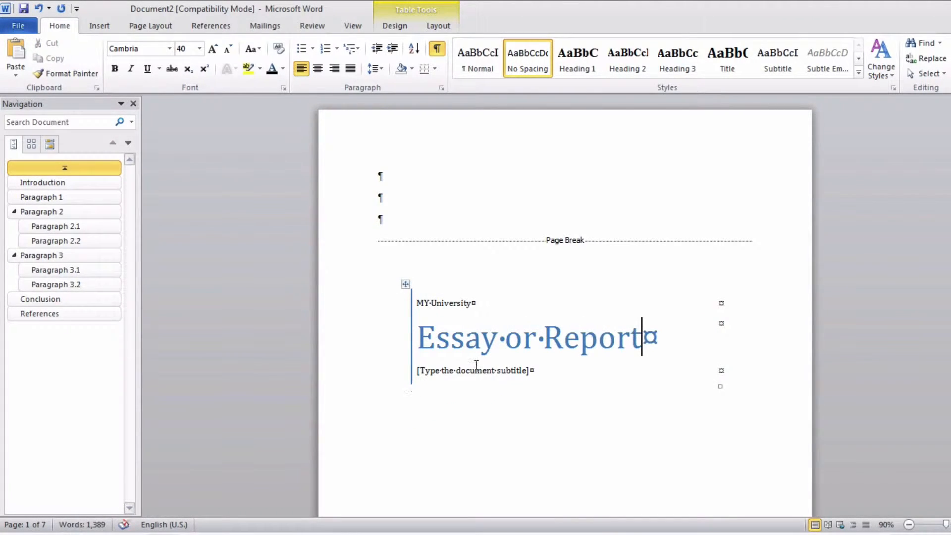
Step: Replace the document subtitle placeholder on the cover page with "Unit Name and Number"
{"action": "left_click", "coordinate": [477, 369]}
{"action": "left_click_drag", "start_coordinate": [528, 371], "coordinate": [419, 371]}
{"action": "key", "text": "Delete"}
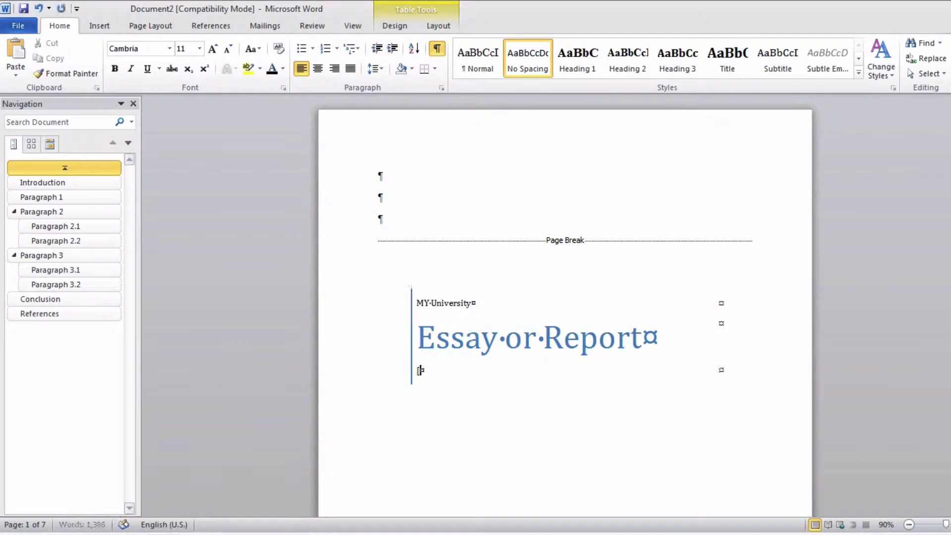
{"action": "type", "text": "Unit Name and Number"}
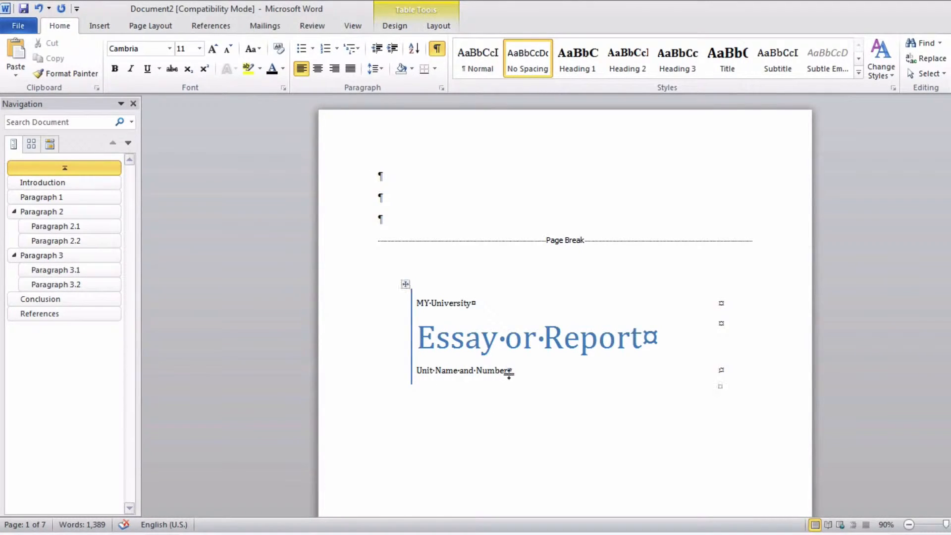
Step: Insert two table rows below the "Unit Name and Number" row on the cover page
{"action": "left_click", "coordinate": [445, 25]}
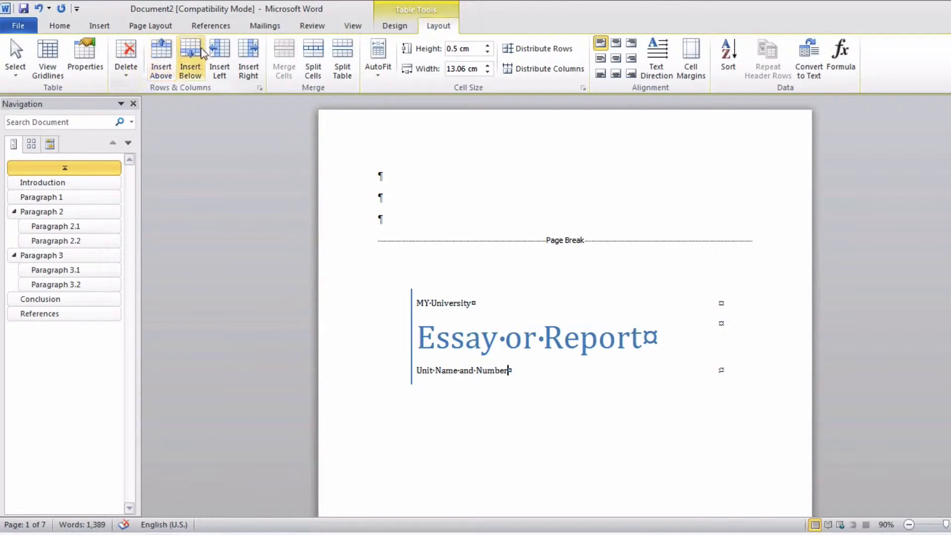
{"action": "left_click", "coordinate": [191, 54]}
{"action": "left_click", "coordinate": [191, 53]}
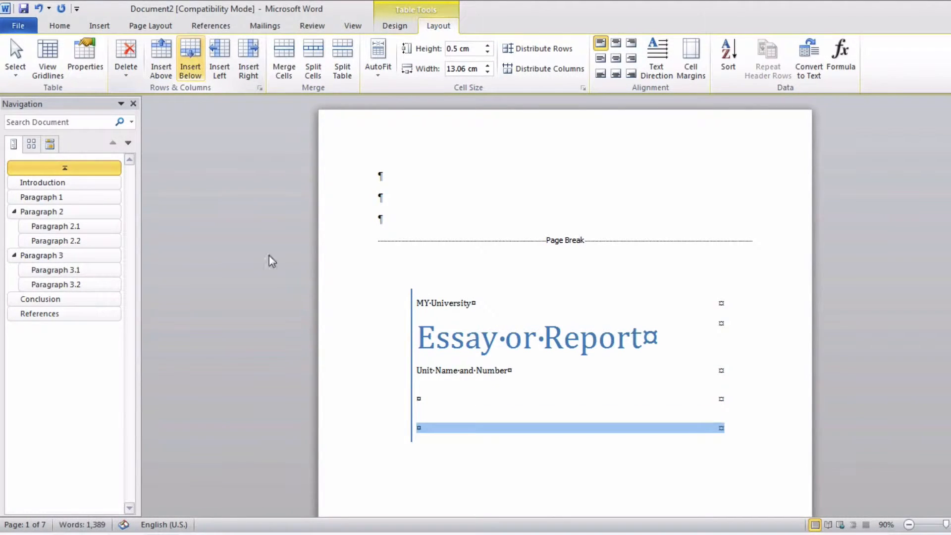
Step: Fill the first empty row of the cover page table with "Lecturer:" followed by the lecturer's title and name
{"action": "left_click", "coordinate": [431, 398]}
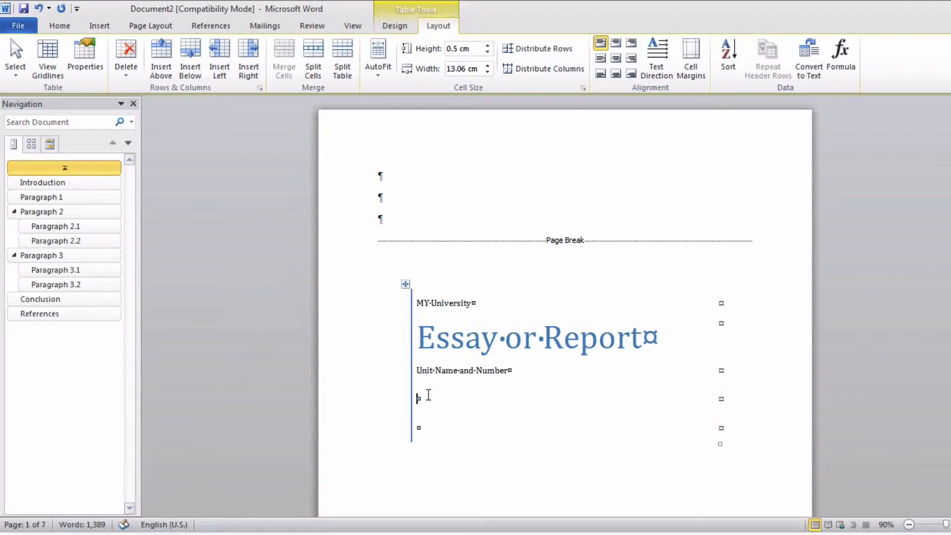
{"action": "type", "text": "Lecturer: M"}
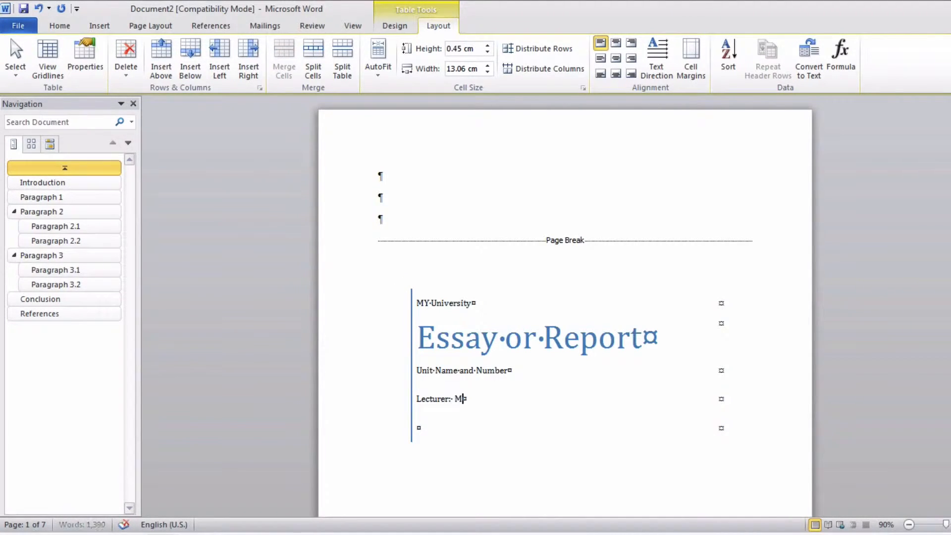
{"action": "type", "text": "r J Word"}
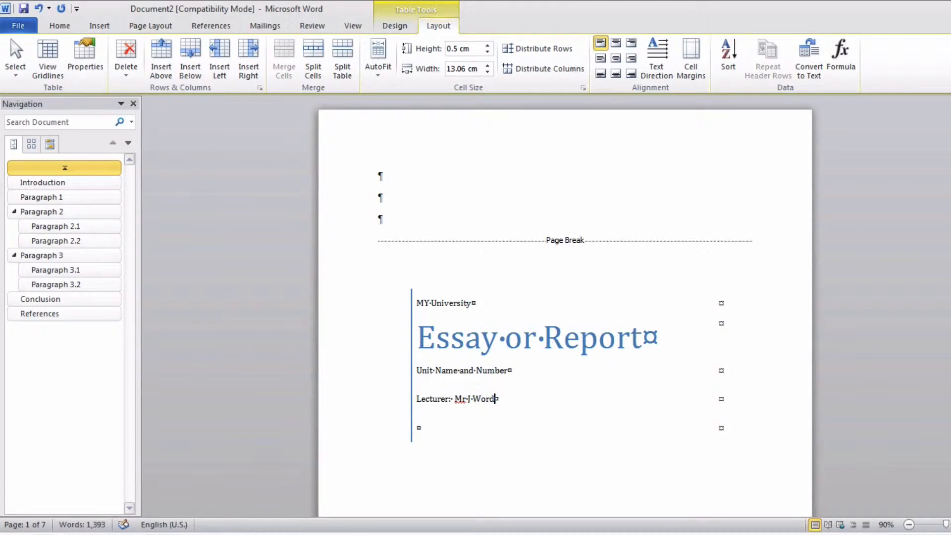
{"action": "key", "text": "BackSpace"}
{"action": "key", "text": "BackSpace"}
{"action": "key", "text": "BackSpace"}
{"action": "key", "text": "BackSpace"}
{"action": "key", "text": "BackSpace"}
{"action": "type", "text": "Microw"}
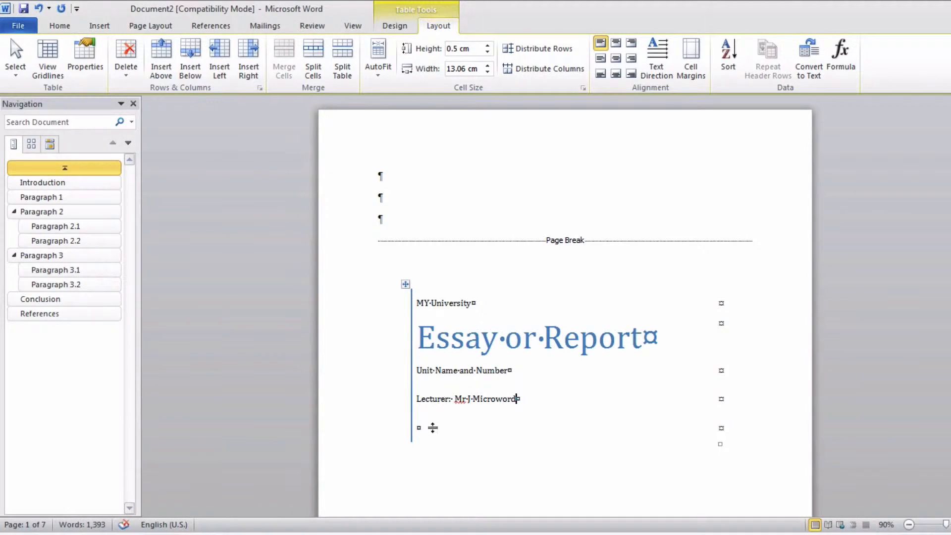
Step: Fill the last row of the cover page table with the label "Student Name :" followed by the student number
{"action": "left_click", "coordinate": [432, 428]}
{"action": "type", "text": "Name"}
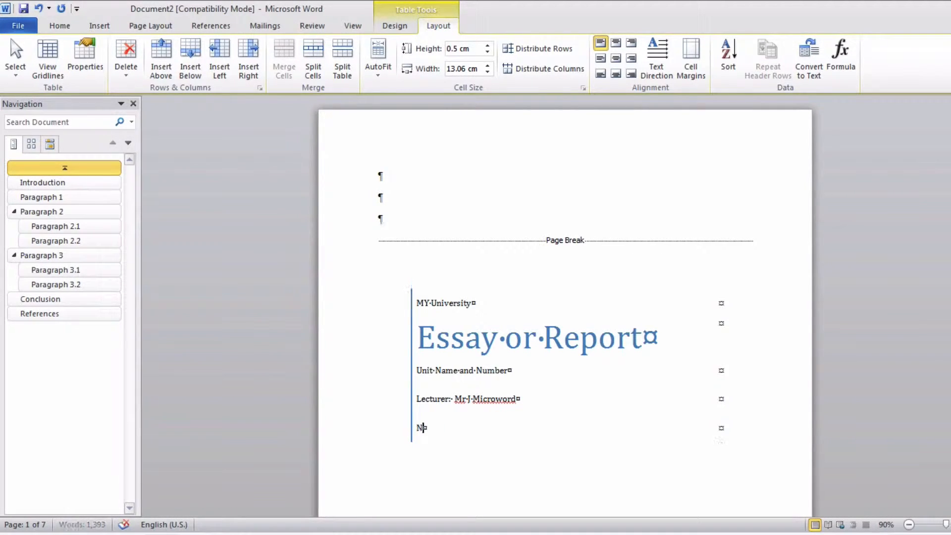
{"action": "key", "text": "Left"}
{"action": "key", "text": "Left"}
{"action": "key", "text": "Left"}
{"action": "type", "text": "Student"}
{"action": "left_click", "coordinate": [494, 429]}
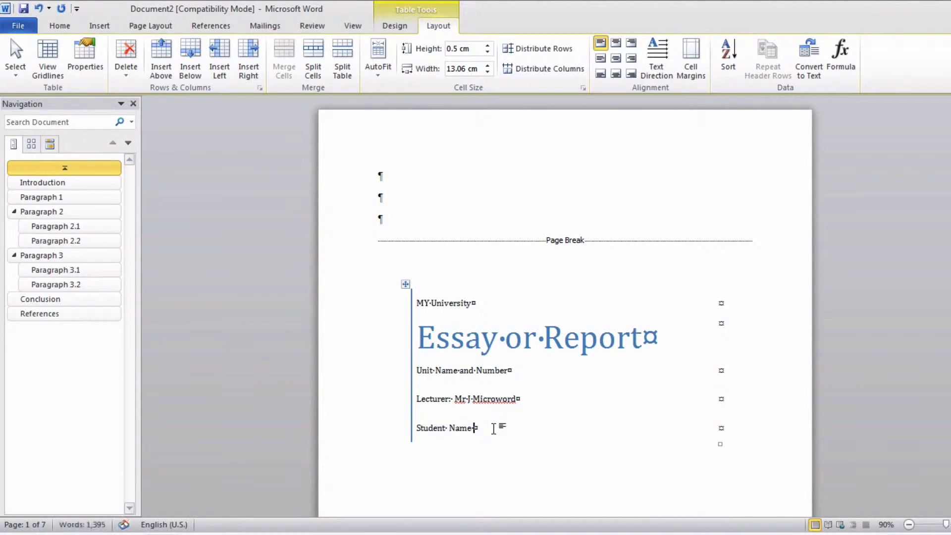
{"action": "type", "text": ": 13123123123"}
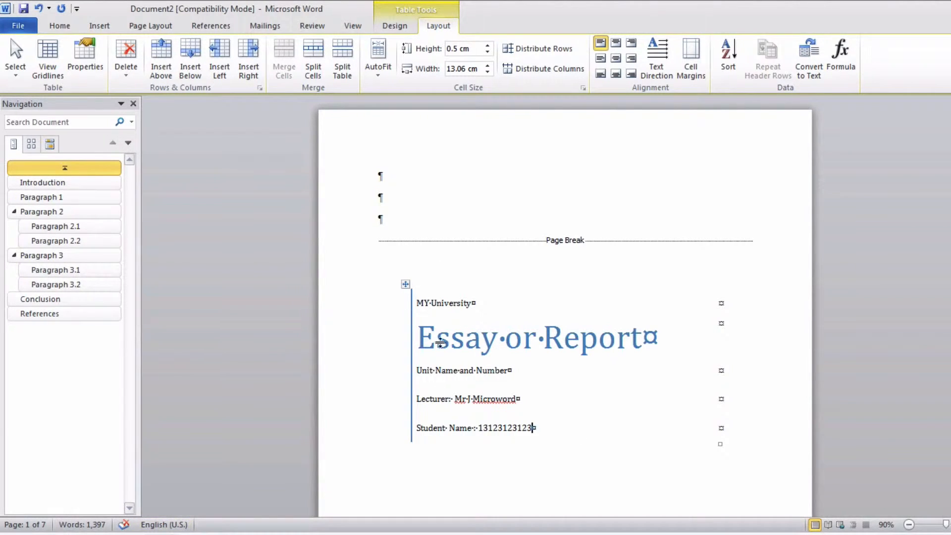
{"action": "scroll", "coordinate": [471, 341], "scroll_direction": "down", "scroll_amount": 12}
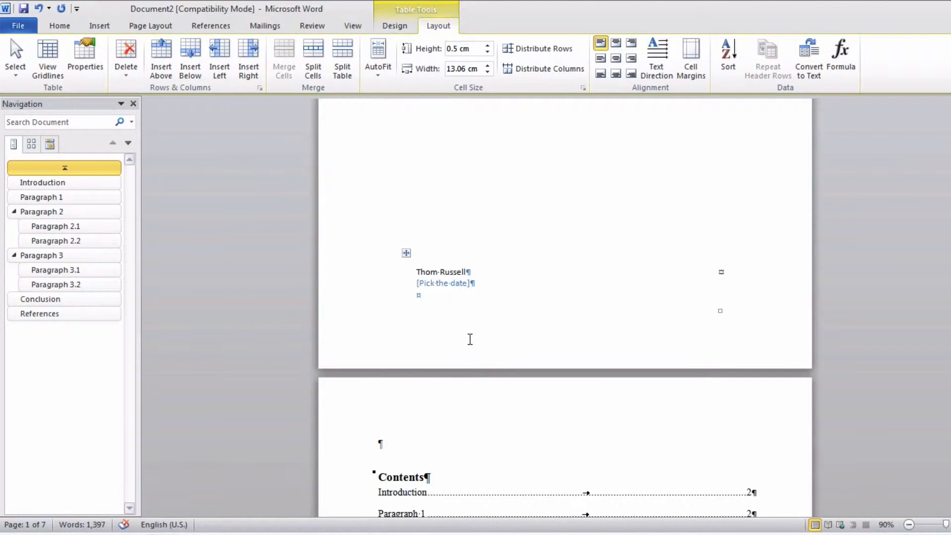
{"action": "scroll", "coordinate": [470, 339], "scroll_direction": "down", "scroll_amount": 4}
{"action": "scroll", "coordinate": [503, 278], "scroll_direction": "up", "scroll_amount": 10}
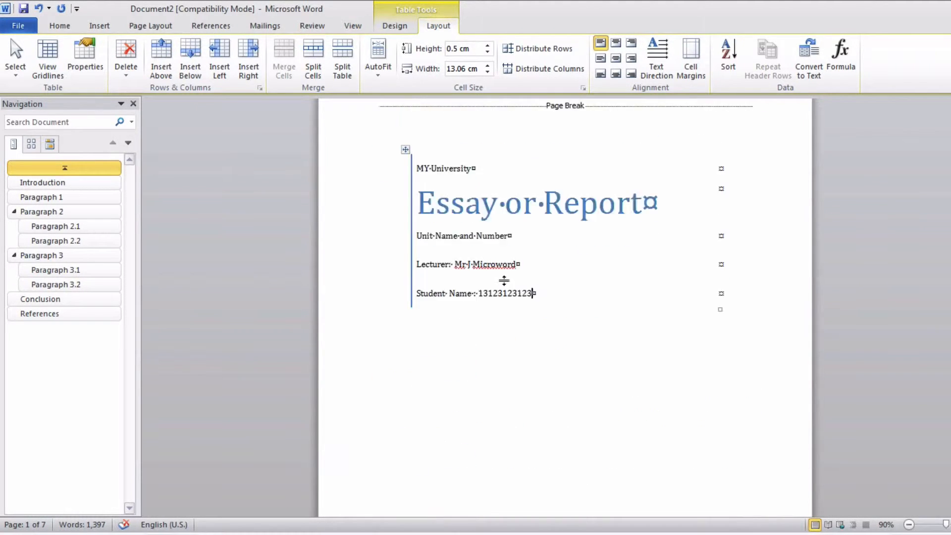
Step: Delete the table holding the author name and date placeholder at the bottom of the cover page
{"action": "scroll", "coordinate": [542, 267], "scroll_direction": "down", "scroll_amount": 10}
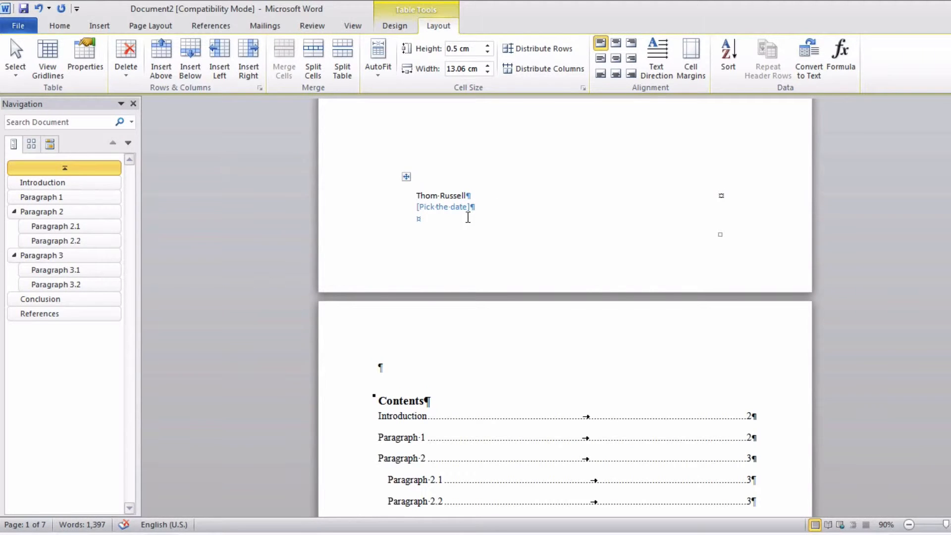
{"action": "left_click", "coordinate": [406, 177]}
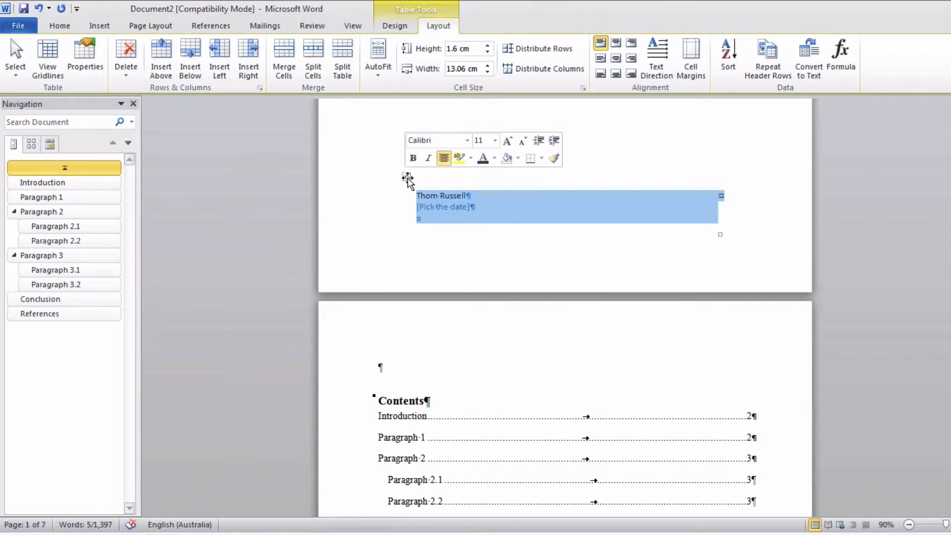
{"action": "key", "text": "BackSpace"}
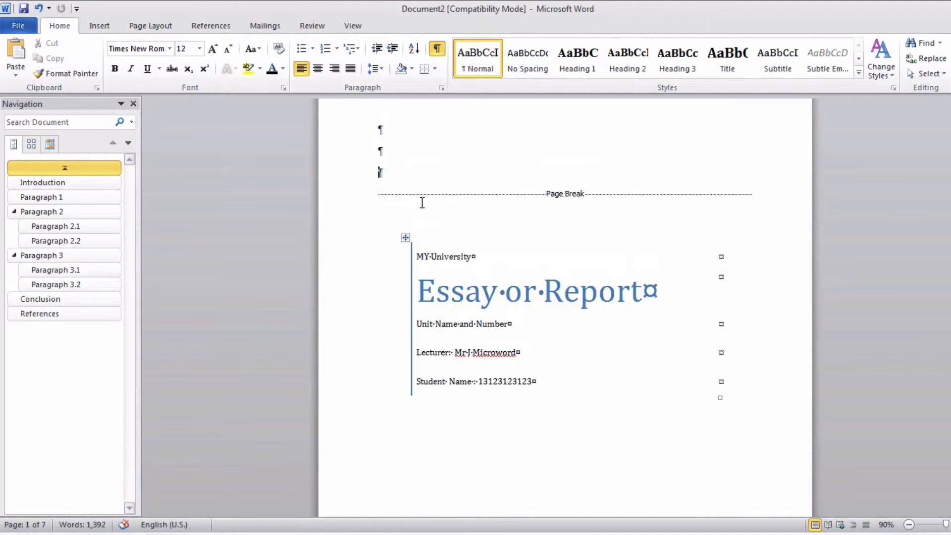
Step: Examine the cover page, the contents page and the start of the Introduction for footers and page numbering
{"action": "scroll", "coordinate": [422, 203], "scroll_direction": "down", "scroll_amount": 5}
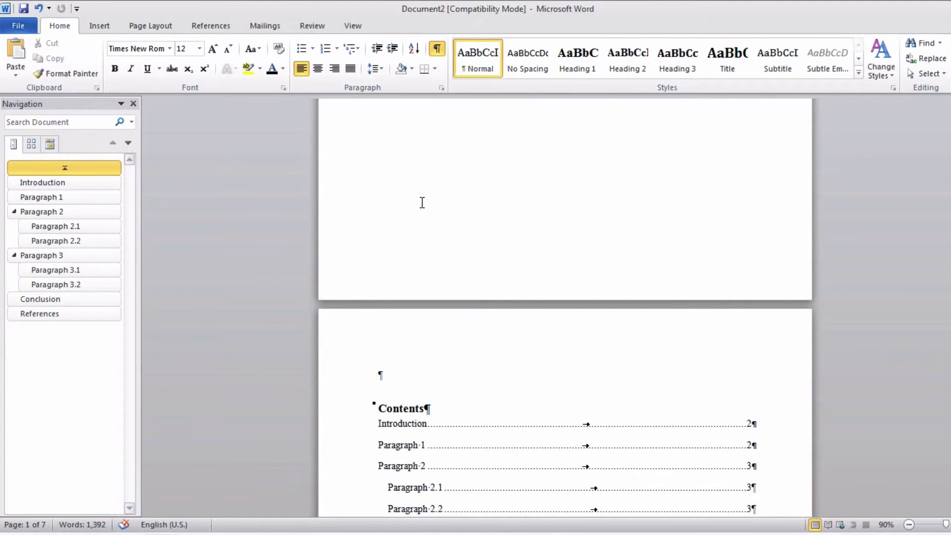
{"action": "scroll", "coordinate": [422, 203], "scroll_direction": "down", "scroll_amount": 15}
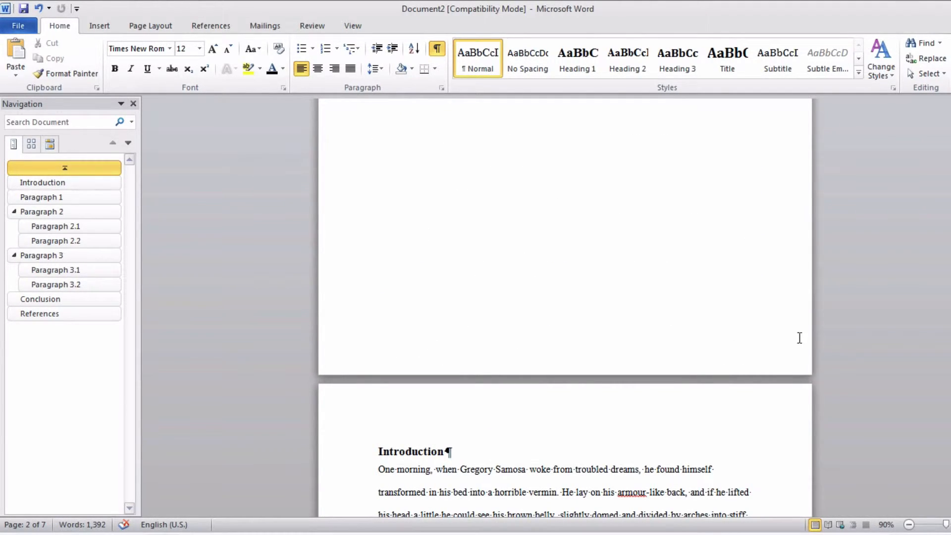
{"action": "scroll", "coordinate": [356, 258], "scroll_direction": "up", "scroll_amount": 10}
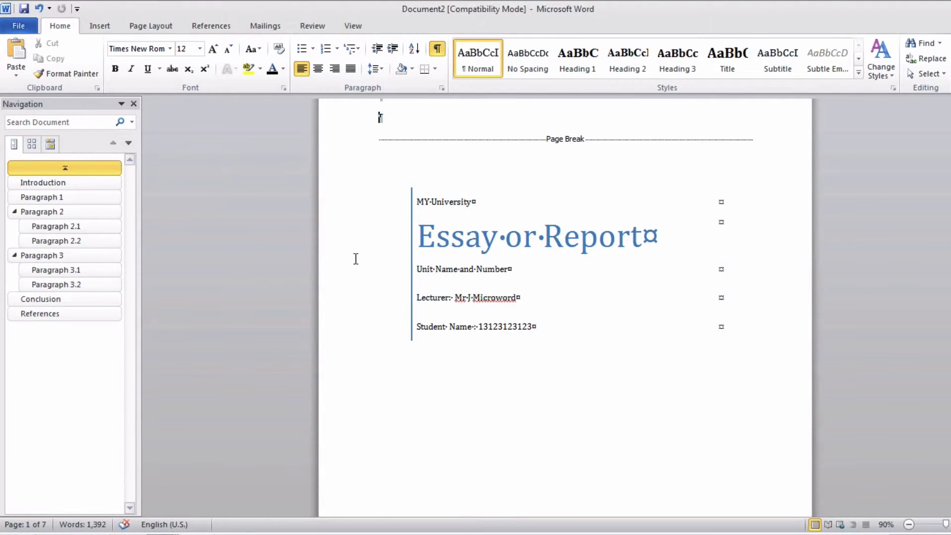
{"action": "scroll", "coordinate": [565, 242], "scroll_direction": "down", "scroll_amount": 5}
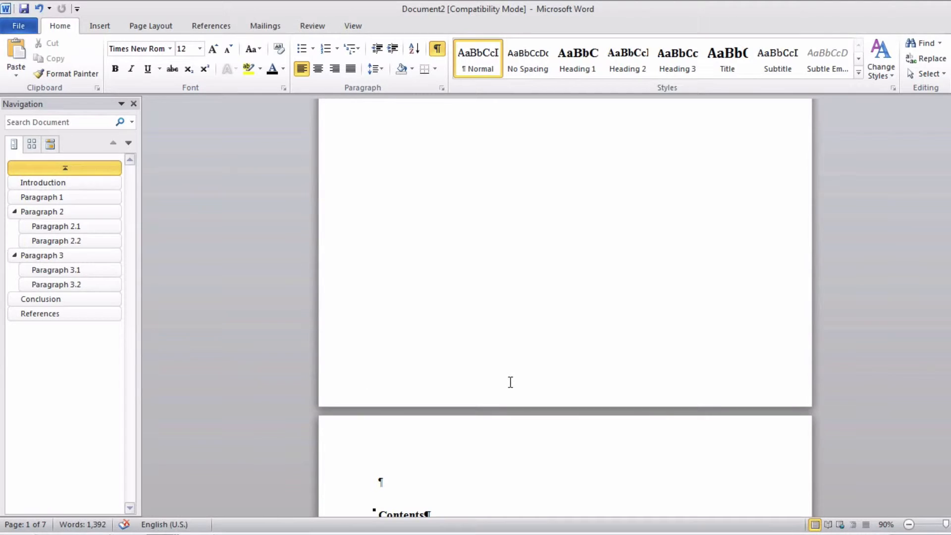
{"action": "scroll", "coordinate": [647, 308], "scroll_direction": "up", "scroll_amount": 4}
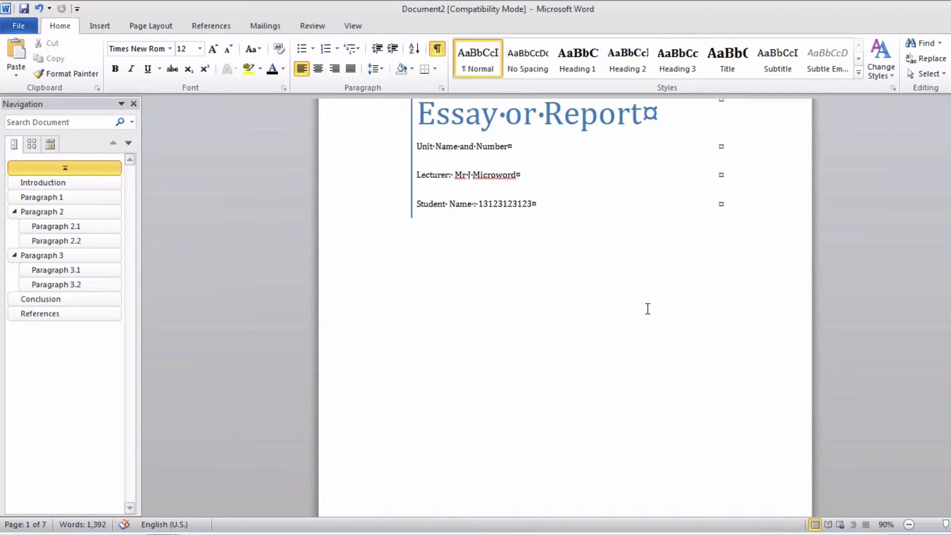
{"action": "scroll", "coordinate": [647, 308], "scroll_direction": "up", "scroll_amount": 3}
{"action": "scroll", "coordinate": [647, 309], "scroll_direction": "up", "scroll_amount": 2}
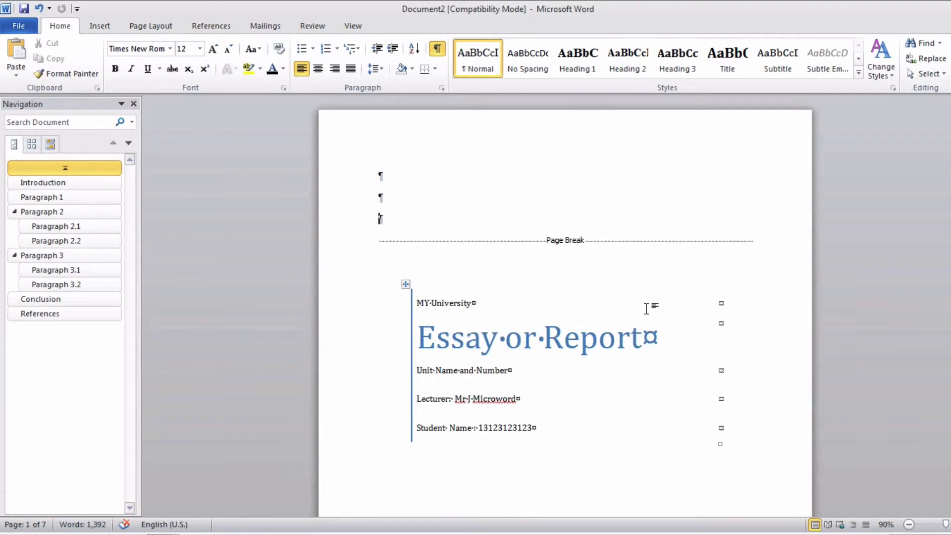
{"action": "scroll", "coordinate": [648, 308], "scroll_direction": "down", "scroll_amount": 15}
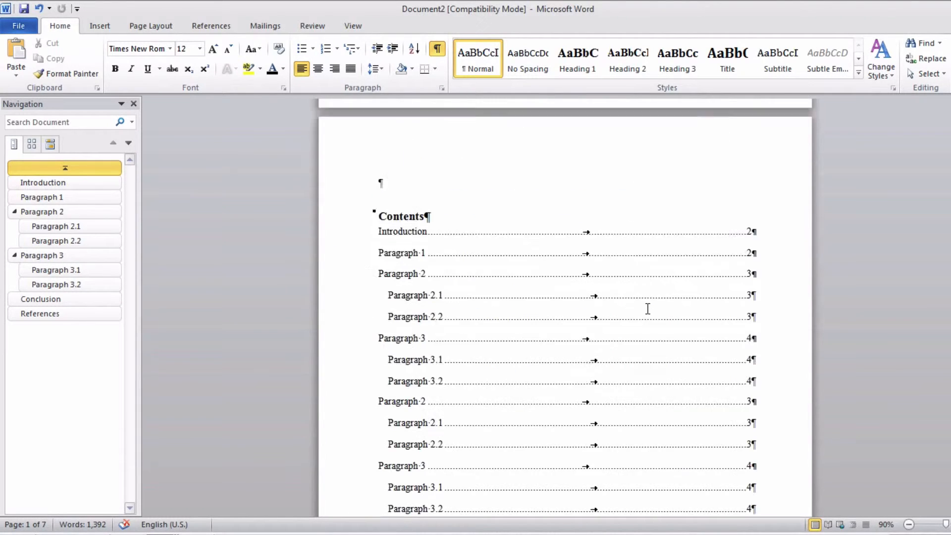
{"action": "scroll", "coordinate": [648, 308], "scroll_direction": "up", "scroll_amount": 5}
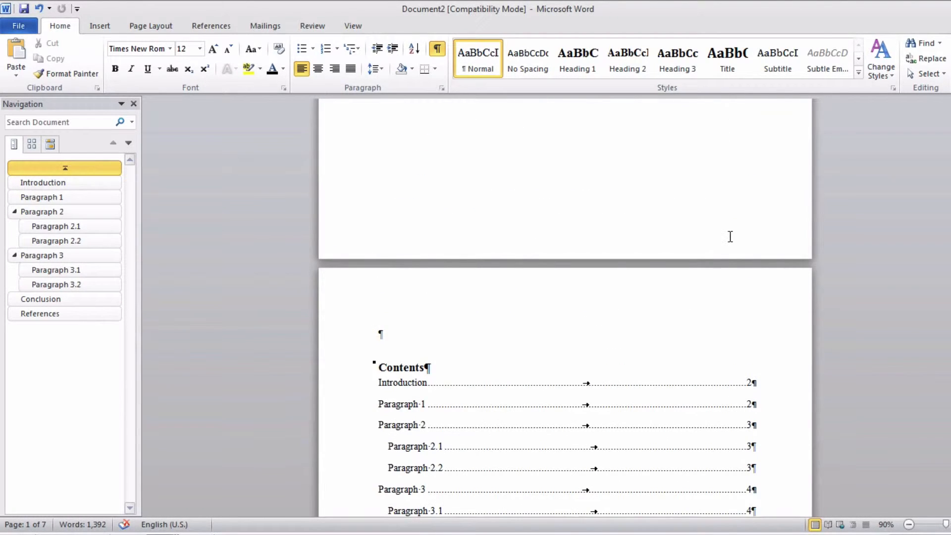
{"action": "scroll", "coordinate": [730, 237], "scroll_direction": "up", "scroll_amount": 15}
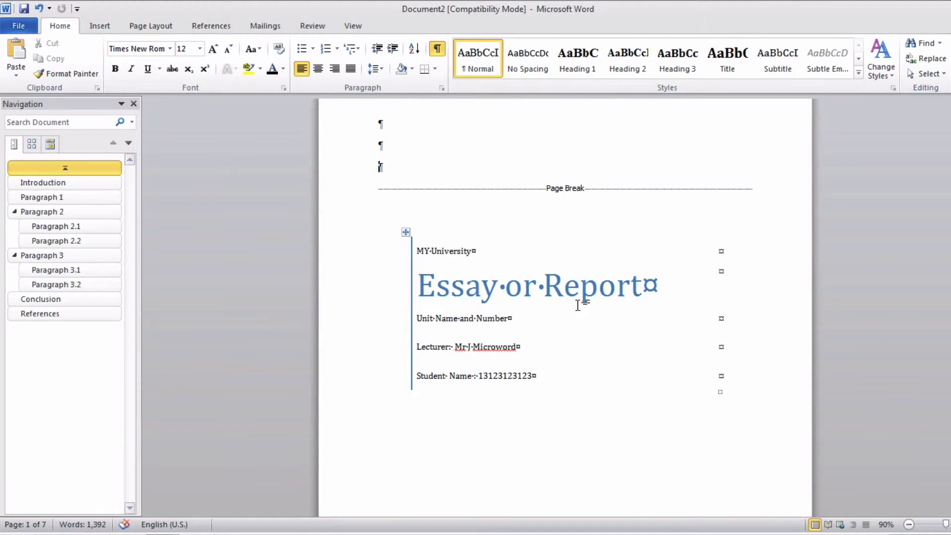
Step: Undo the duplicated Paragraph 2 and Paragraph 3 entries in the table of contents
{"action": "scroll", "coordinate": [578, 305], "scroll_direction": "down", "scroll_amount": 9}
{"action": "key", "text": "ctrl+z"}
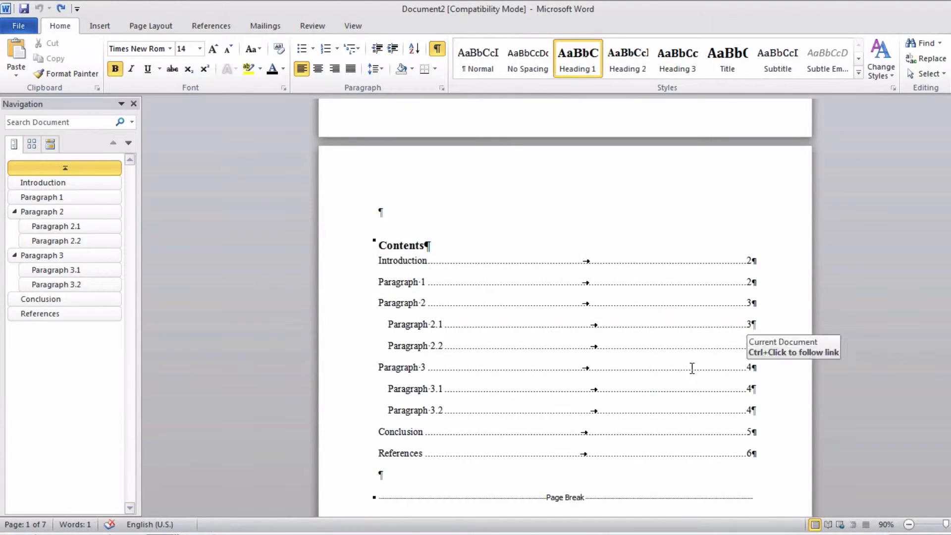
Step: Open the contents page footer for editing and insert a Plain Number 3 page number at the bottom of the page
{"action": "scroll", "coordinate": [691, 368], "scroll_direction": "down", "scroll_amount": 5}
{"action": "scroll", "coordinate": [691, 368], "scroll_direction": "down", "scroll_amount": 3}
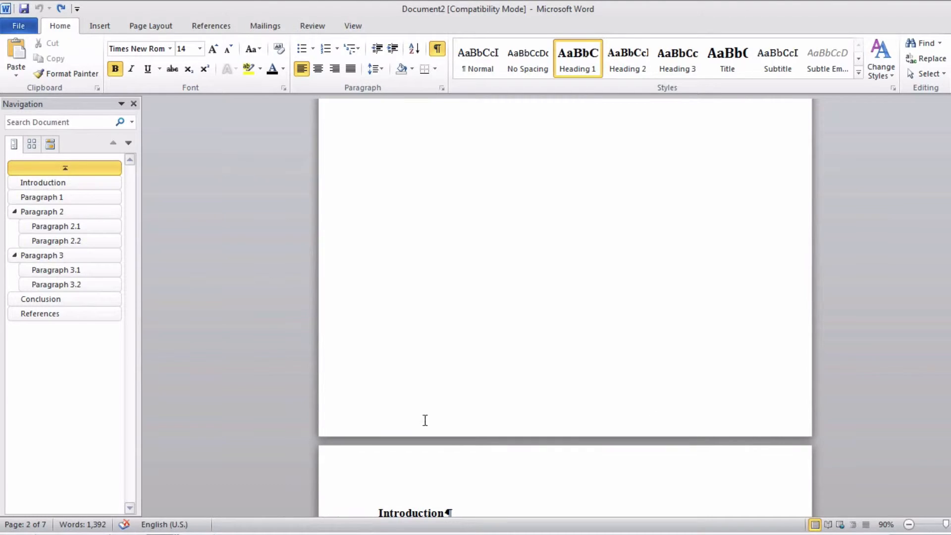
{"action": "double_click", "coordinate": [635, 427]}
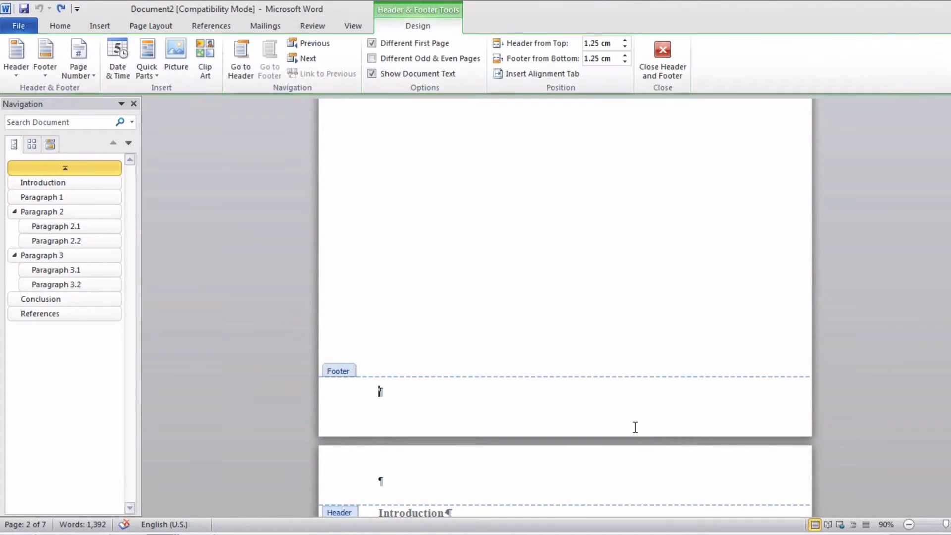
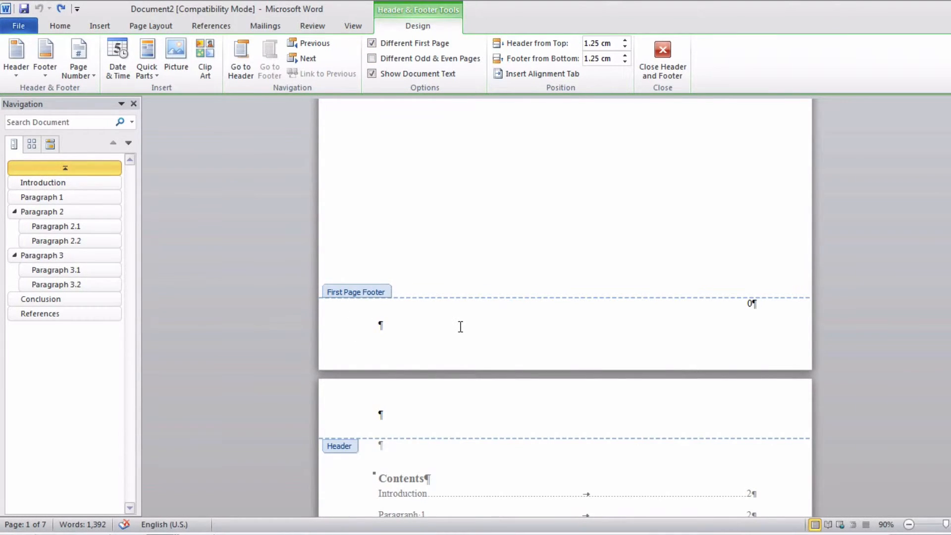
{"action": "scroll", "coordinate": [461, 327], "scroll_direction": "down", "scroll_amount": 20}
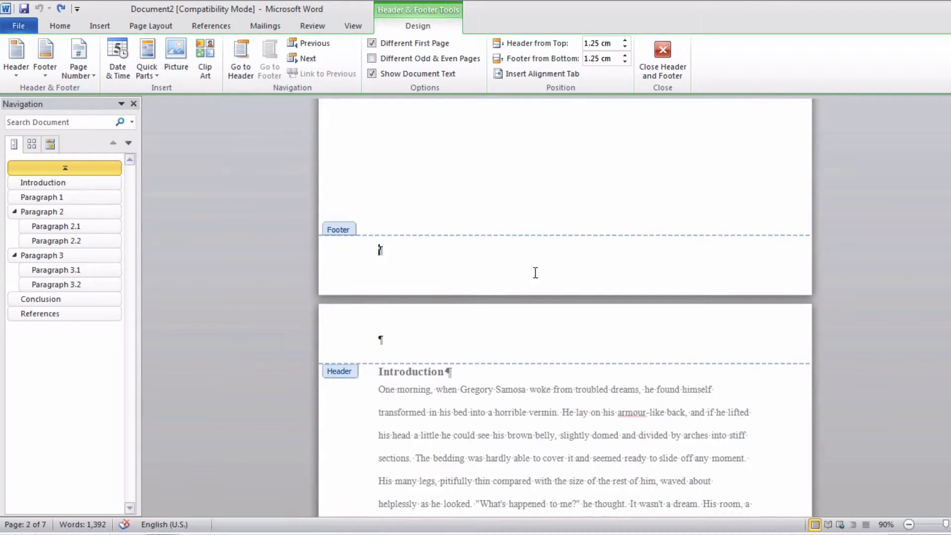
{"action": "left_click", "coordinate": [100, 25]}
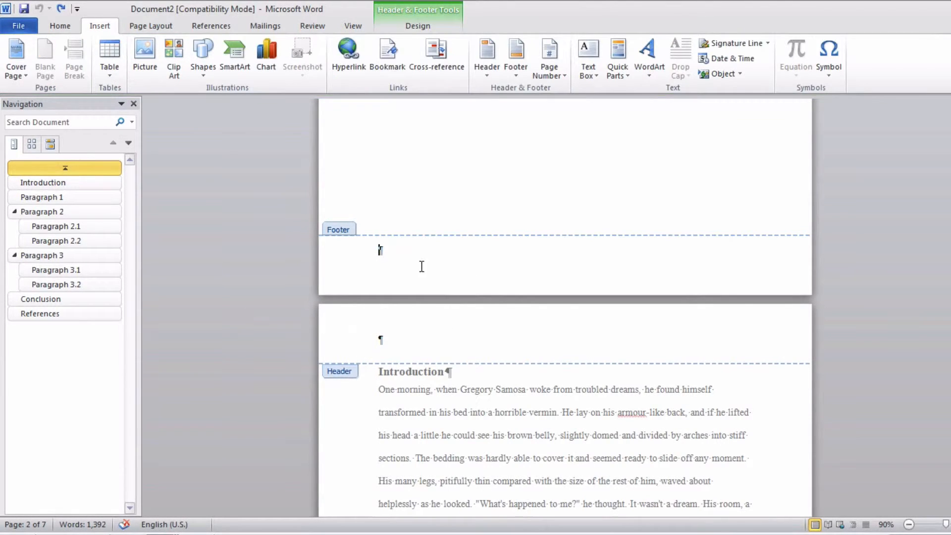
{"action": "left_click", "coordinate": [549, 65]}
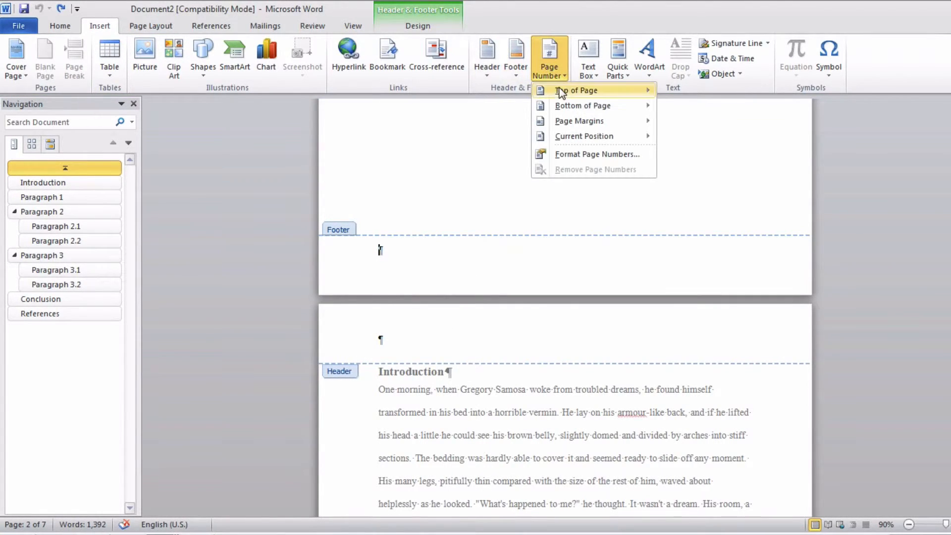
{"action": "mouse_move", "coordinate": [567, 110]}
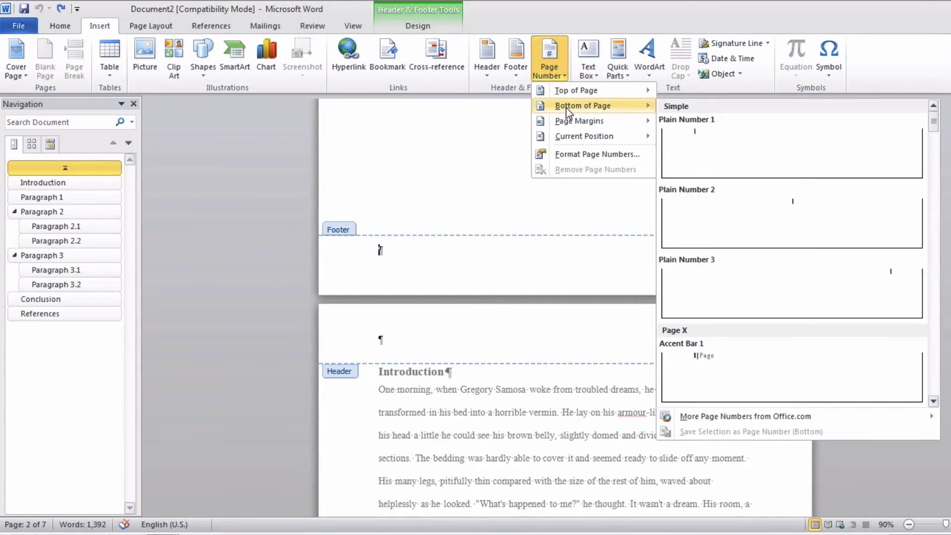
{"action": "left_click", "coordinate": [885, 283]}
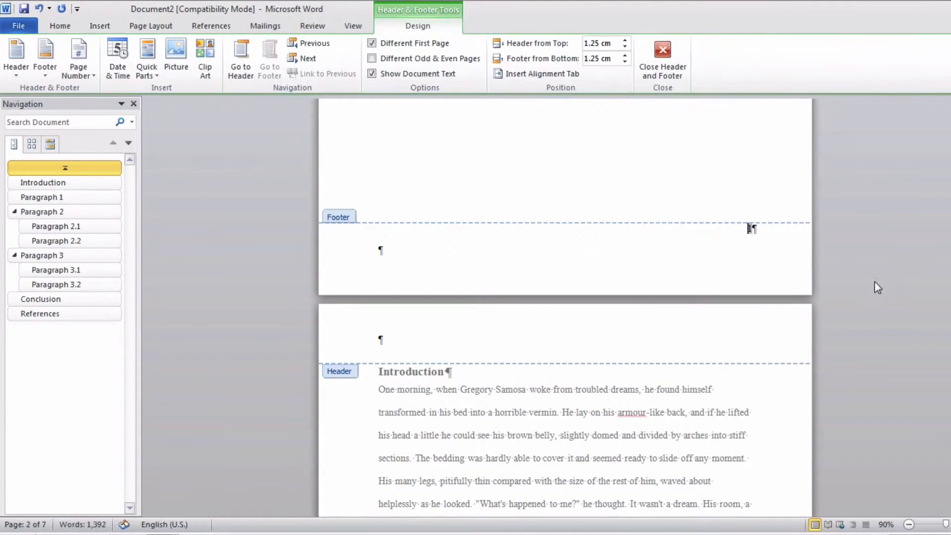
Step: Enter "Student Name" followed by the student number in the footer line below the page number and leave footer editing
{"action": "left_click", "coordinate": [445, 256]}
{"action": "type", "text": "Student Name 13"}
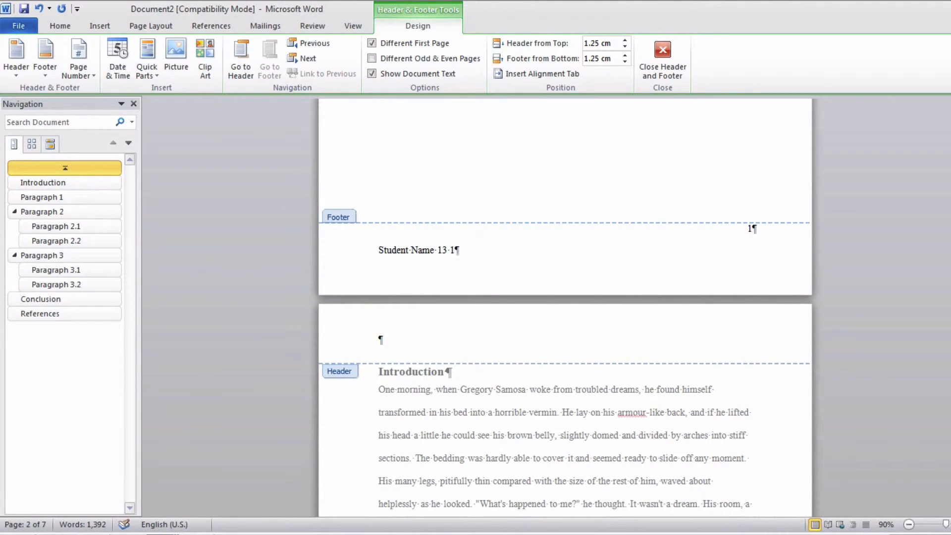
{"action": "type", "text": "123123"}
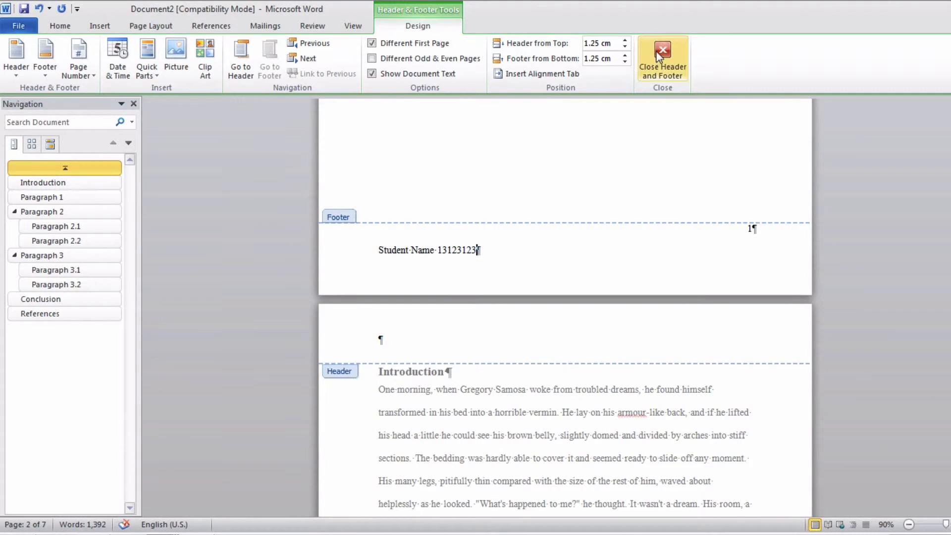
{"action": "left_click", "coordinate": [663, 57]}
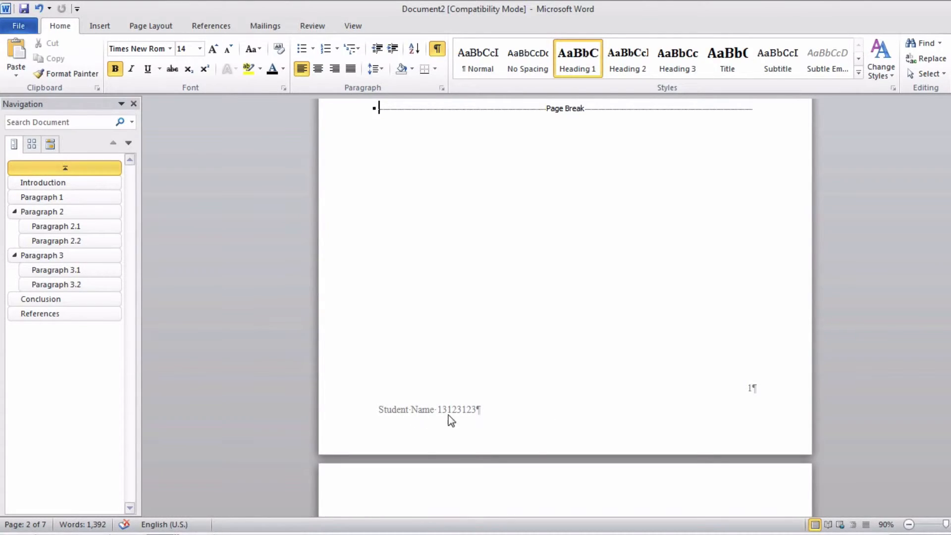
Step: Delete the page number from the first page footer of the cover page
{"action": "scroll", "coordinate": [499, 420], "scroll_direction": "down", "scroll_amount": 12}
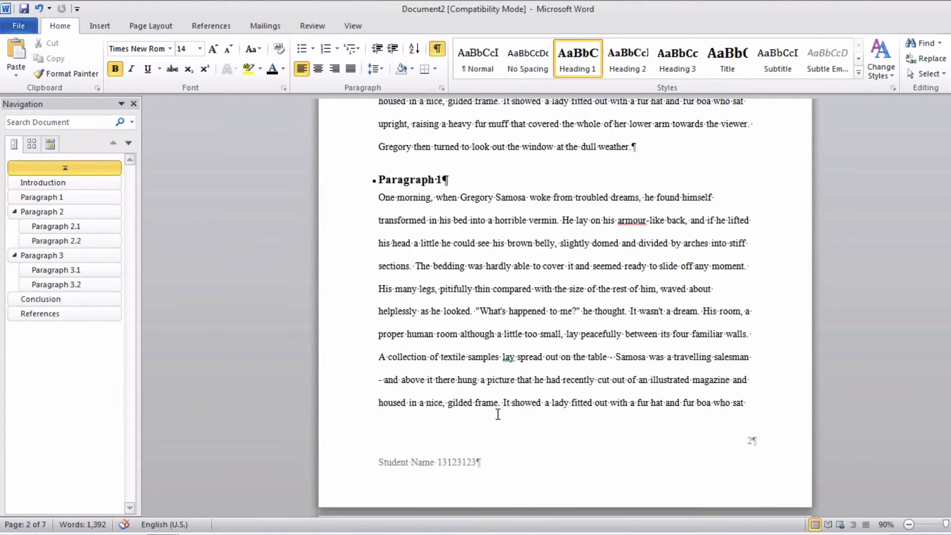
{"action": "scroll", "coordinate": [498, 415], "scroll_direction": "down", "scroll_amount": 20}
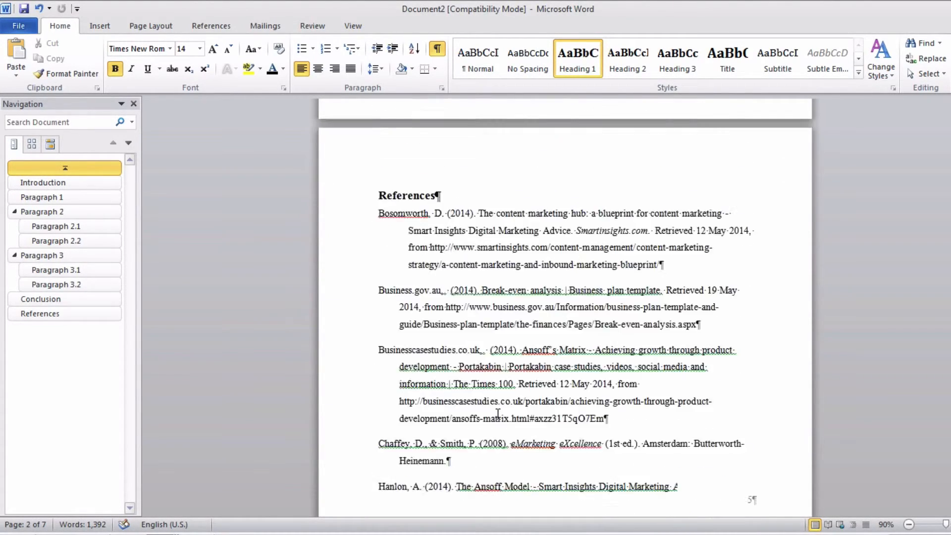
{"action": "scroll", "coordinate": [498, 415], "scroll_direction": "up", "scroll_amount": 20}
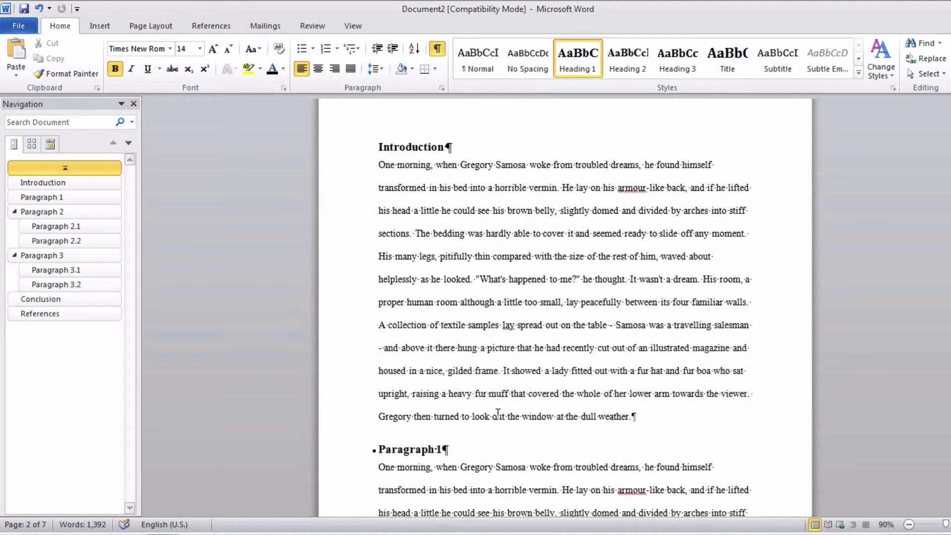
{"action": "scroll", "coordinate": [498, 414], "scroll_direction": "up", "scroll_amount": 12}
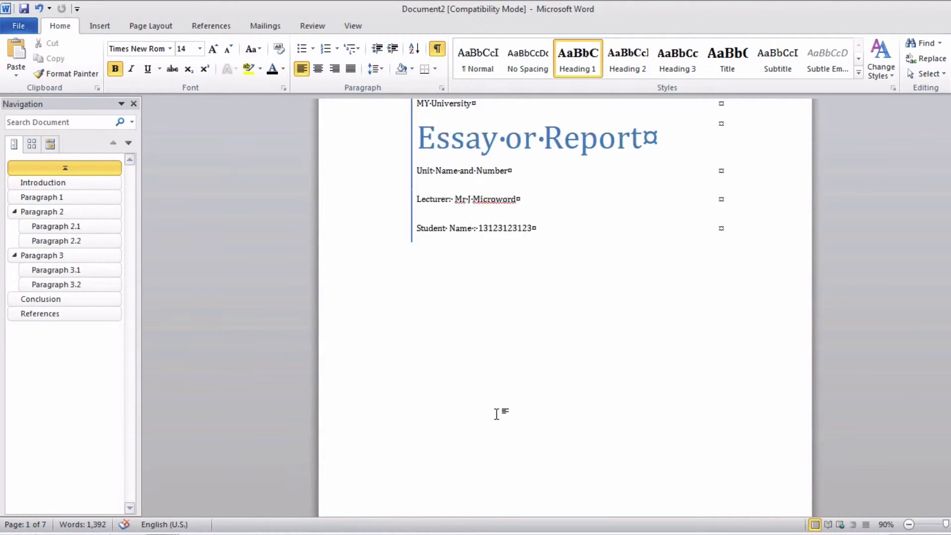
{"action": "scroll", "coordinate": [497, 414], "scroll_direction": "down", "scroll_amount": 8}
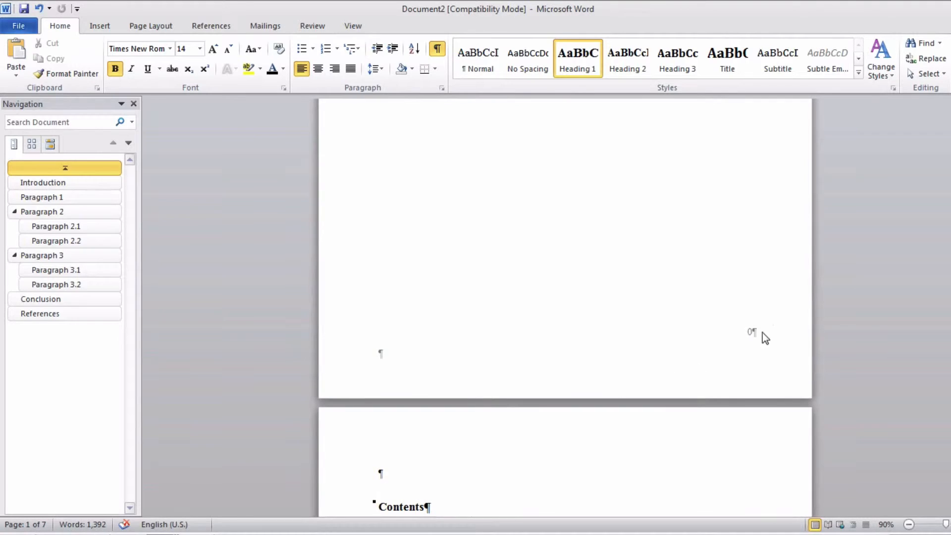
{"action": "double_click", "coordinate": [752, 332]}
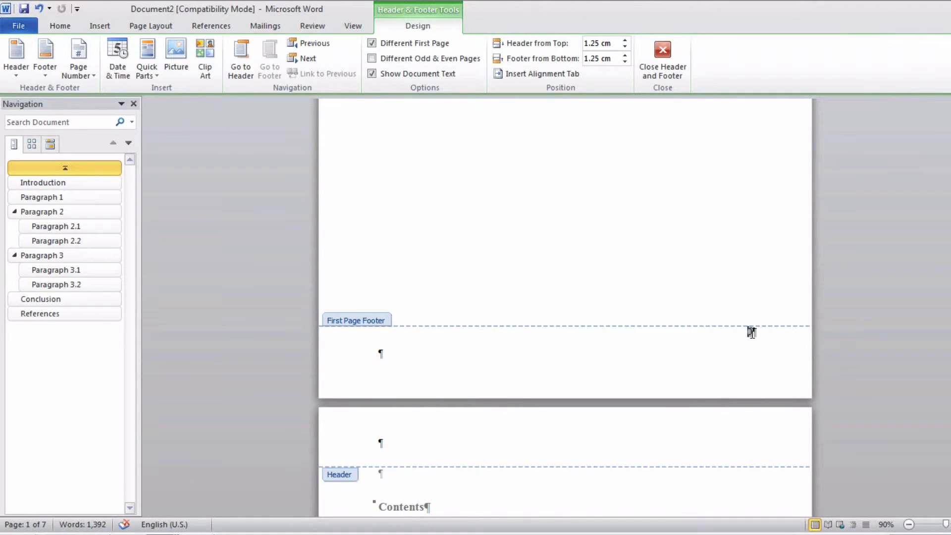
{"action": "double_click", "coordinate": [751, 332]}
{"action": "key", "text": "Delete"}
Step: Check the footers on the cover and contents pages and leave header and footer editing
{"action": "scroll", "coordinate": [695, 363], "scroll_direction": "down", "scroll_amount": 8}
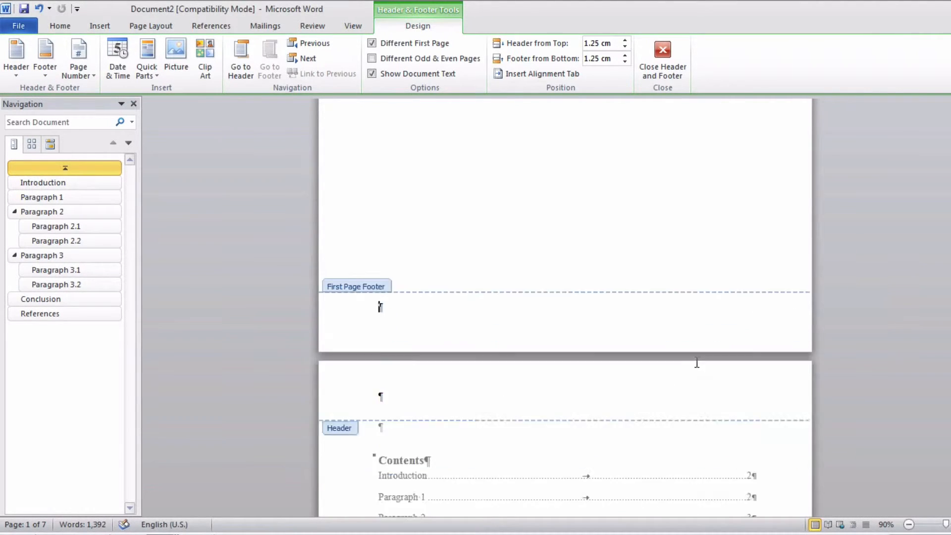
{"action": "scroll", "coordinate": [699, 367], "scroll_direction": "down", "scroll_amount": 3}
{"action": "scroll", "coordinate": [700, 326], "scroll_direction": "up", "scroll_amount": 10}
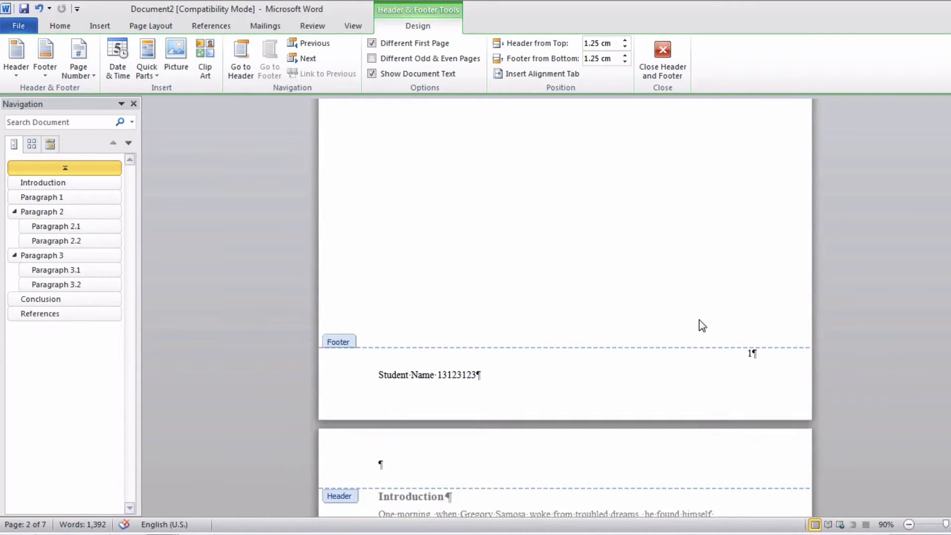
{"action": "scroll", "coordinate": [661, 66], "scroll_direction": "up", "scroll_amount": 1}
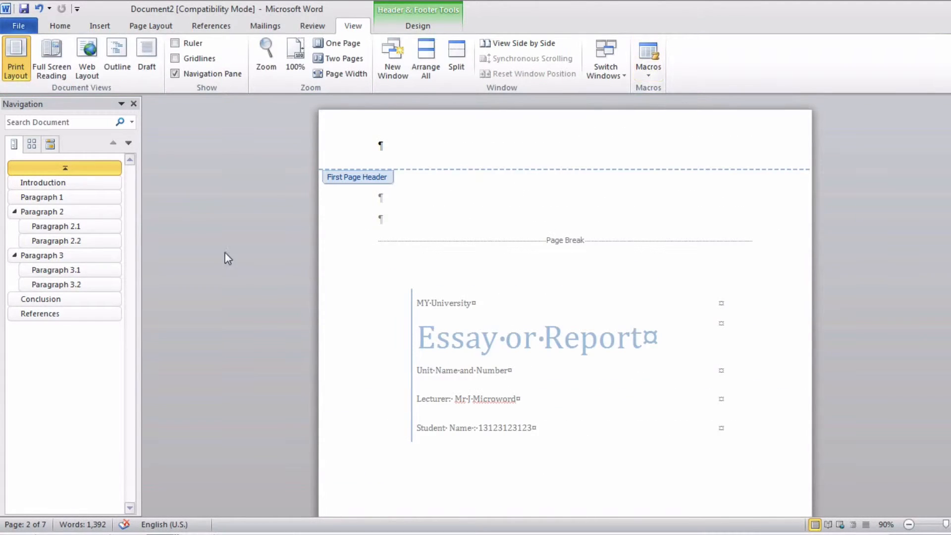
{"action": "left_click", "coordinate": [243, 232]}
{"action": "double_click", "coordinate": [438, 256]}
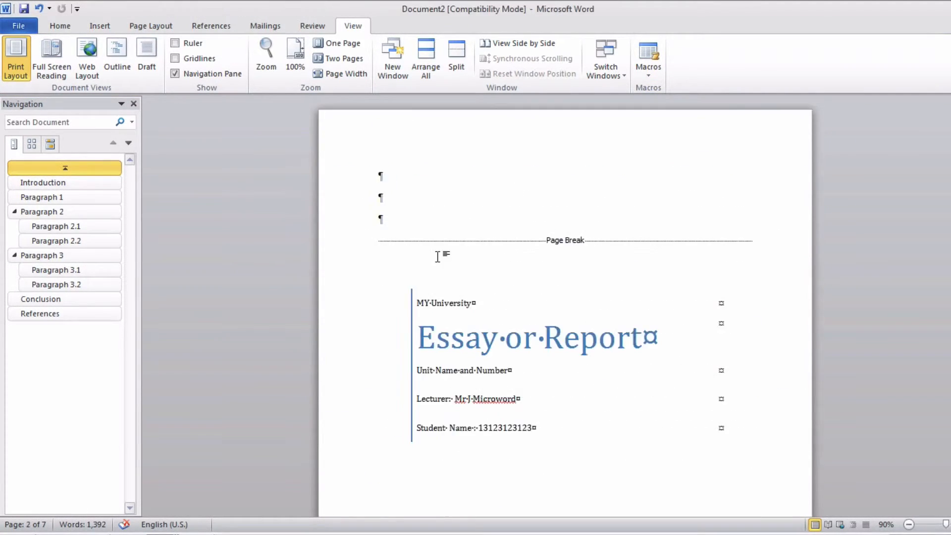
{"action": "scroll", "coordinate": [438, 256], "scroll_direction": "down", "scroll_amount": 8}
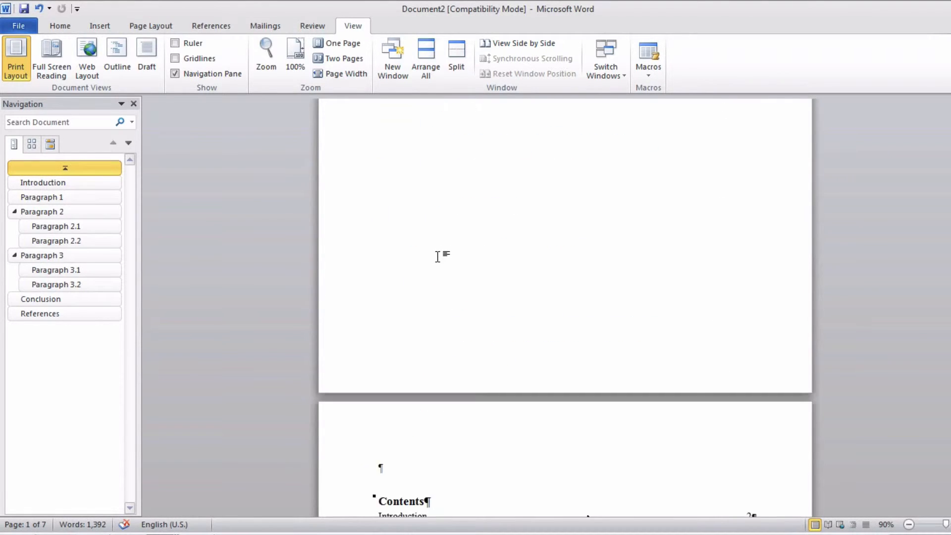
Step: Display the document two pages at a time and review the page layout and footers through to the References page
{"action": "scroll", "coordinate": [438, 300], "scroll_direction": "down", "scroll_amount": 1}
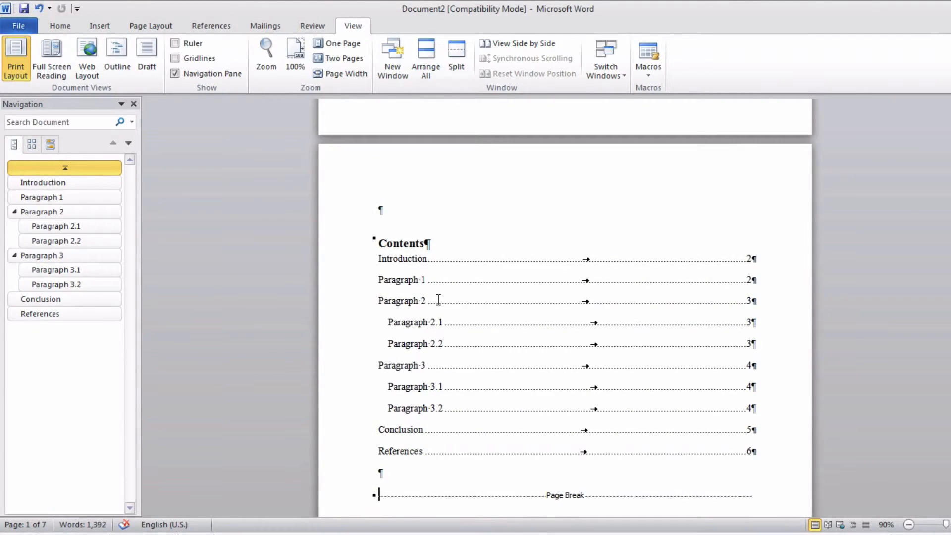
{"action": "scroll", "coordinate": [438, 300], "scroll_direction": "down", "scroll_amount": 2}
{"action": "scroll", "coordinate": [438, 300], "scroll_direction": "down", "scroll_amount": 15}
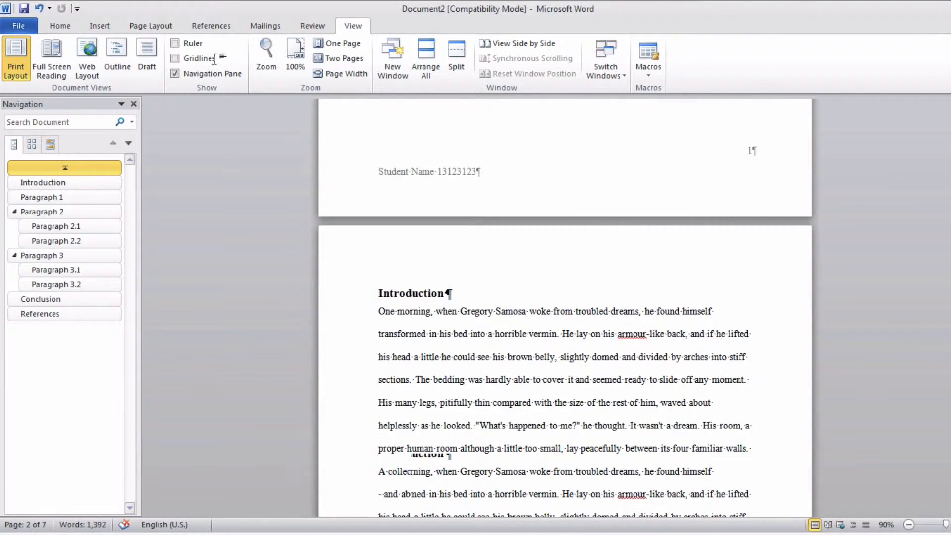
{"action": "left_click", "coordinate": [338, 59]}
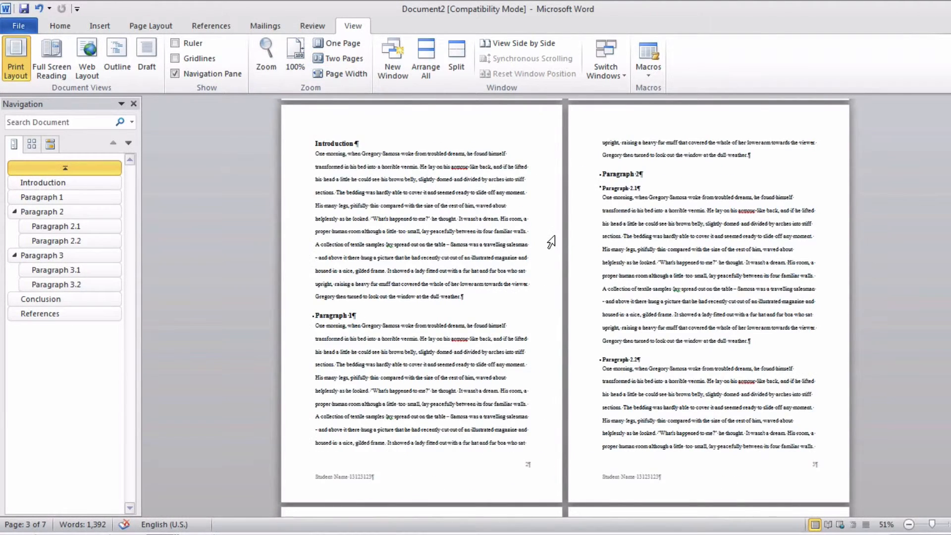
{"action": "scroll", "coordinate": [551, 242], "scroll_direction": "down", "scroll_amount": 10}
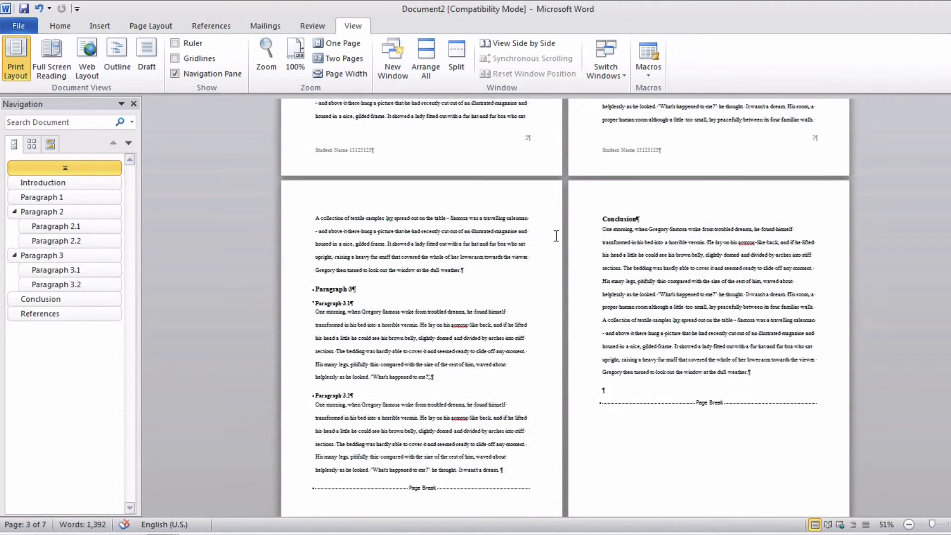
{"action": "scroll", "coordinate": [555, 236], "scroll_direction": "down", "scroll_amount": 10}
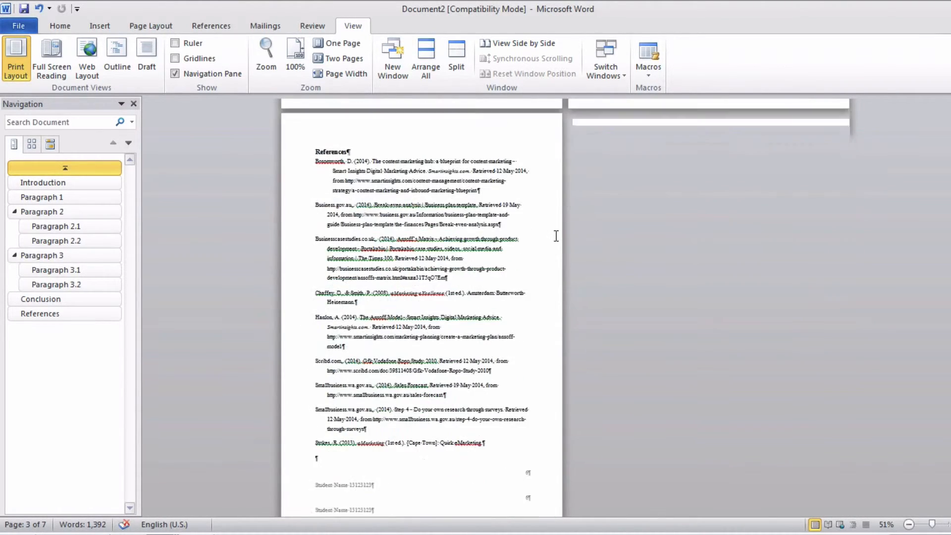
{"action": "scroll", "coordinate": [556, 236], "scroll_direction": "up", "scroll_amount": 20}
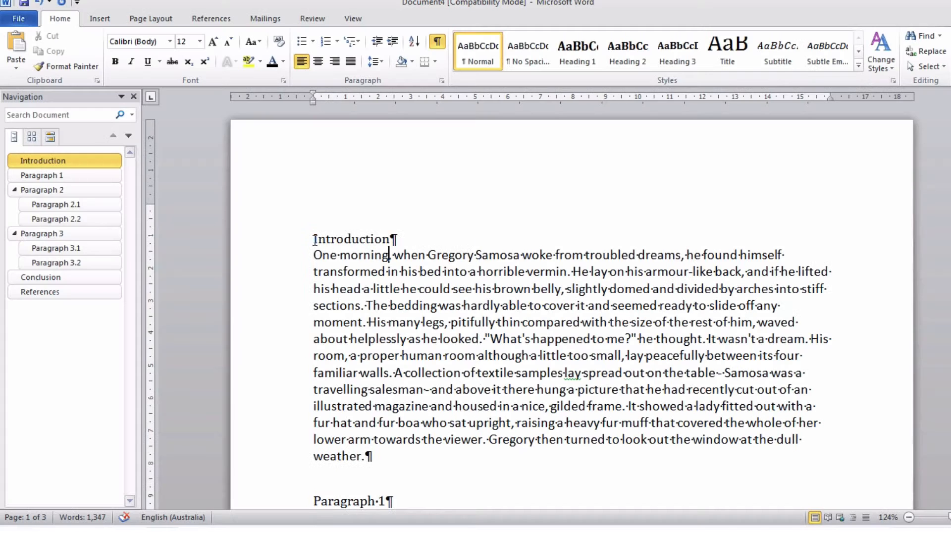
Step: Format the Introduction heading as bold 16-point Times New Roman and update the Heading 1 style to match it
{"action": "left_click", "coordinate": [293, 239]}
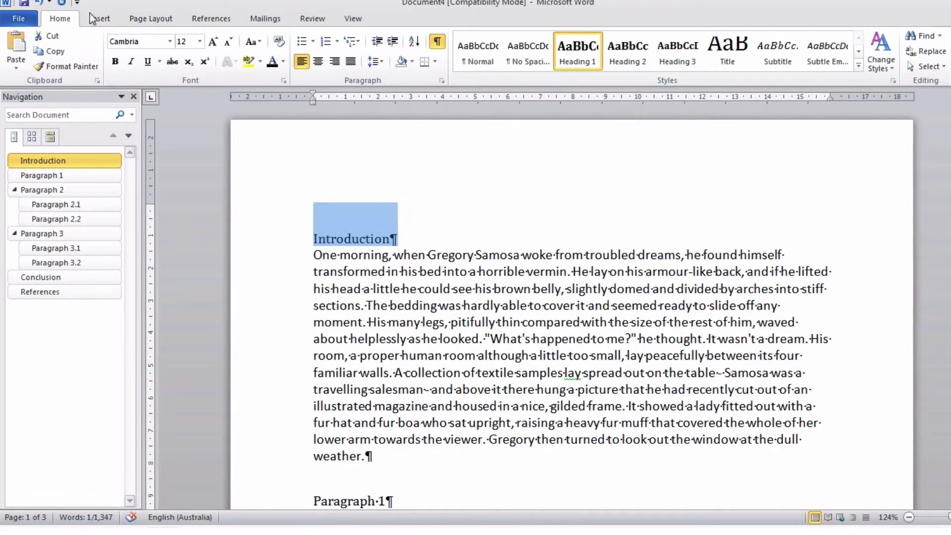
{"action": "left_click", "coordinate": [134, 40]}
{"action": "type", "text": "T"}
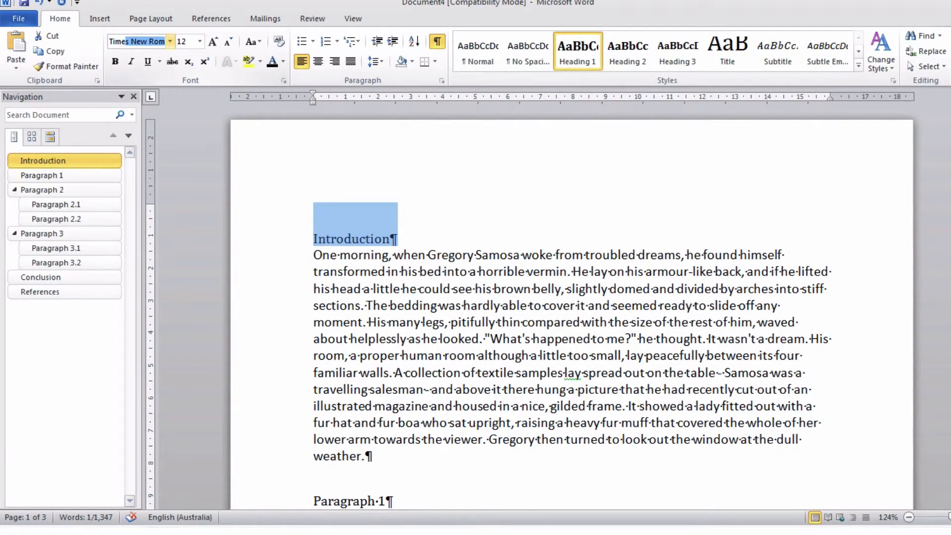
{"action": "type", "text": "ime"}
{"action": "key", "text": "Tab"}
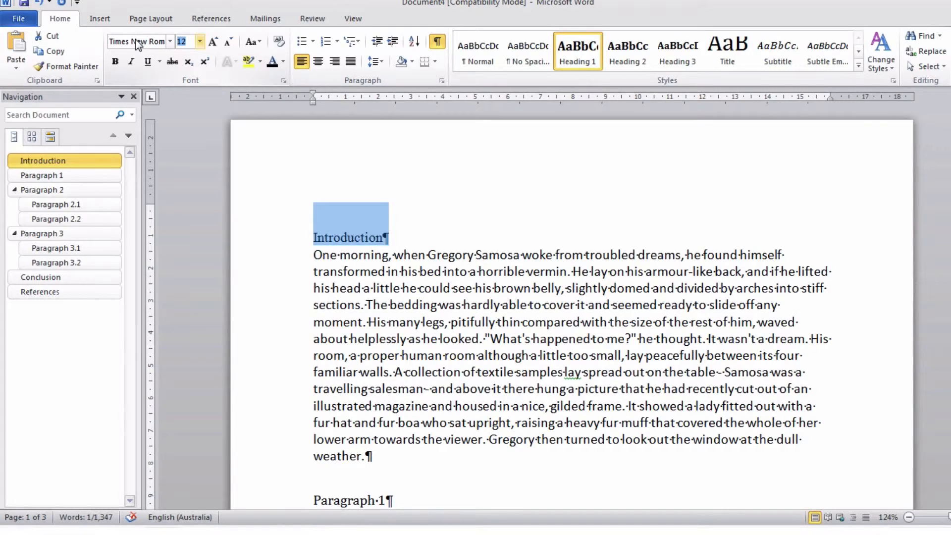
{"action": "type", "text": "16"}
{"action": "left_click", "coordinate": [115, 62]}
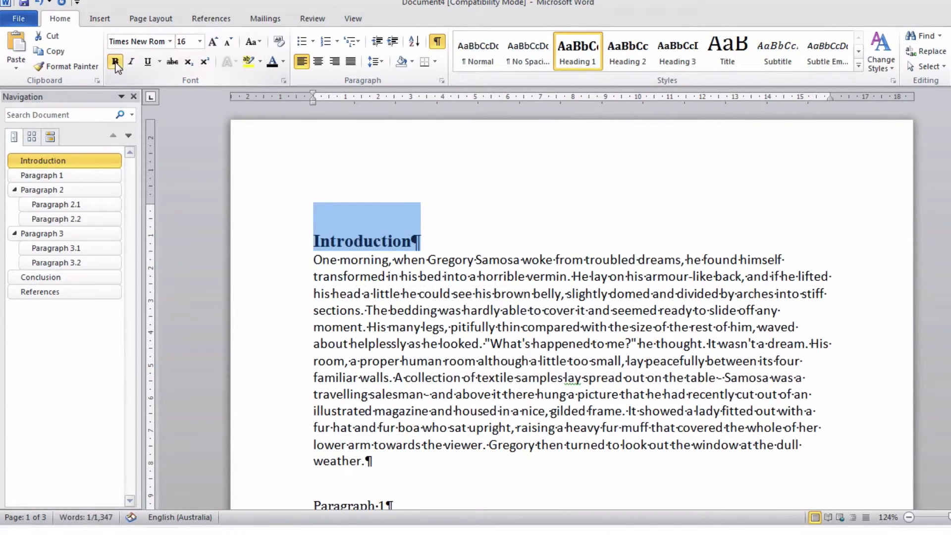
{"action": "right_click", "coordinate": [573, 50]}
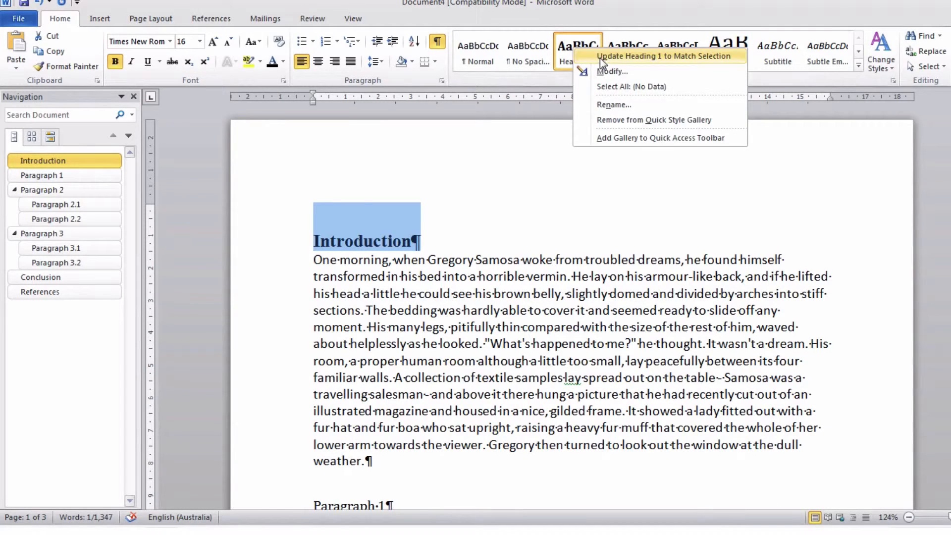
{"action": "left_click", "coordinate": [599, 58]}
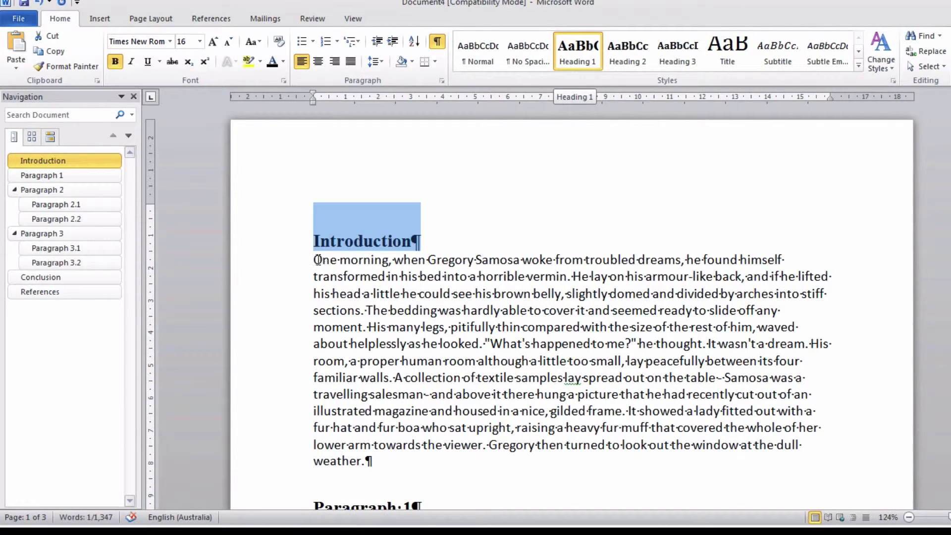
Step: Set the font of the body paragraph under Introduction to Times New Roman
{"action": "left_click_drag", "start_coordinate": [314, 260], "coordinate": [378, 462]}
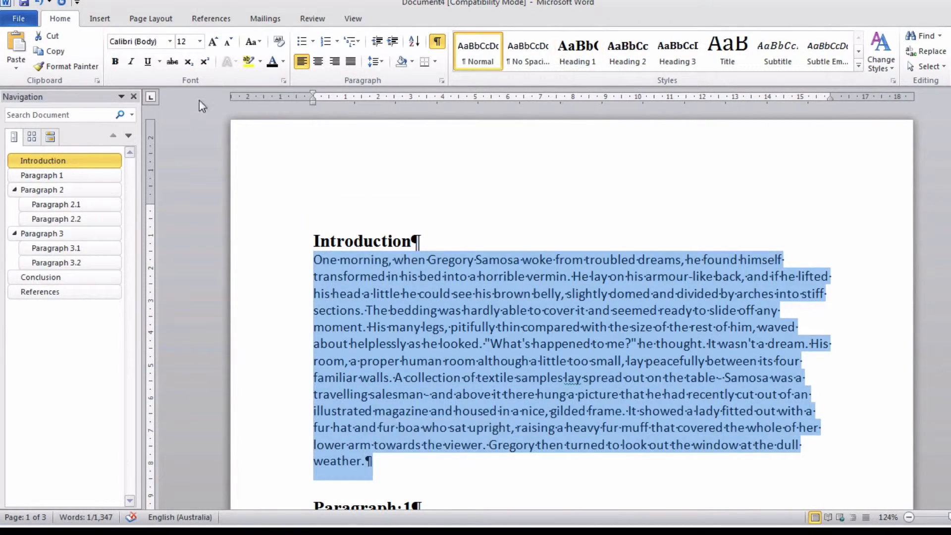
{"action": "left_click", "coordinate": [156, 42]}
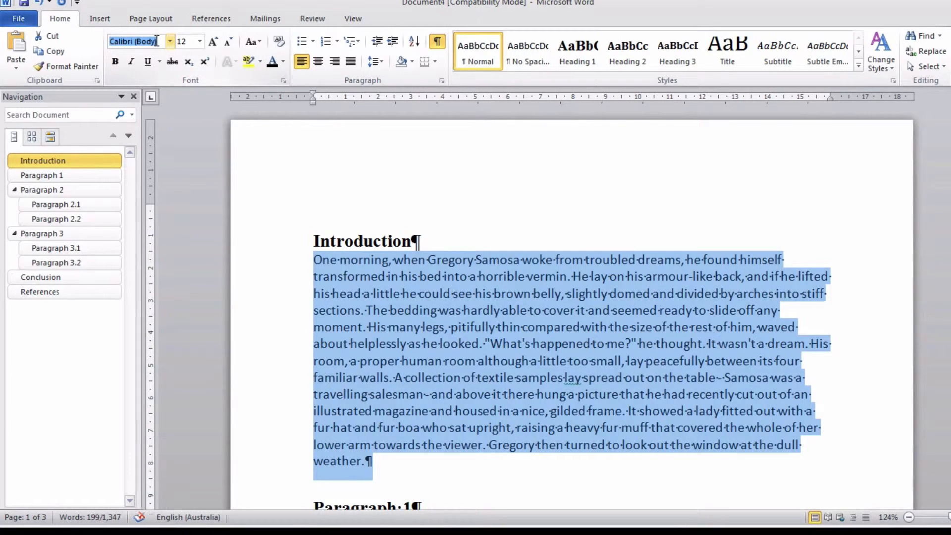
{"action": "type", "text": "Times New Rom"}
{"action": "key", "text": "Return"}
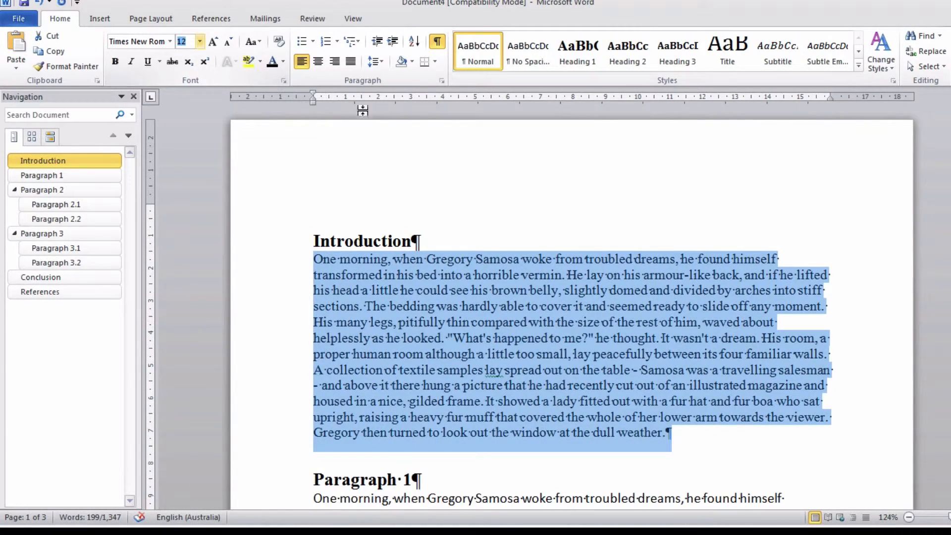
Step: Set the line spacing of the selected Introduction body paragraph to Double
{"action": "right_click", "coordinate": [438, 289]}
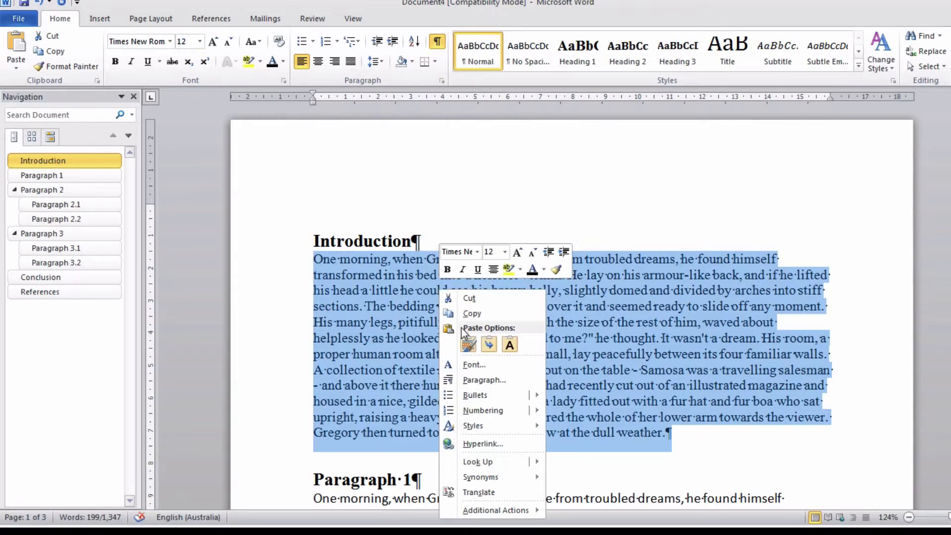
{"action": "left_click", "coordinate": [463, 381]}
{"action": "left_click", "coordinate": [530, 288]}
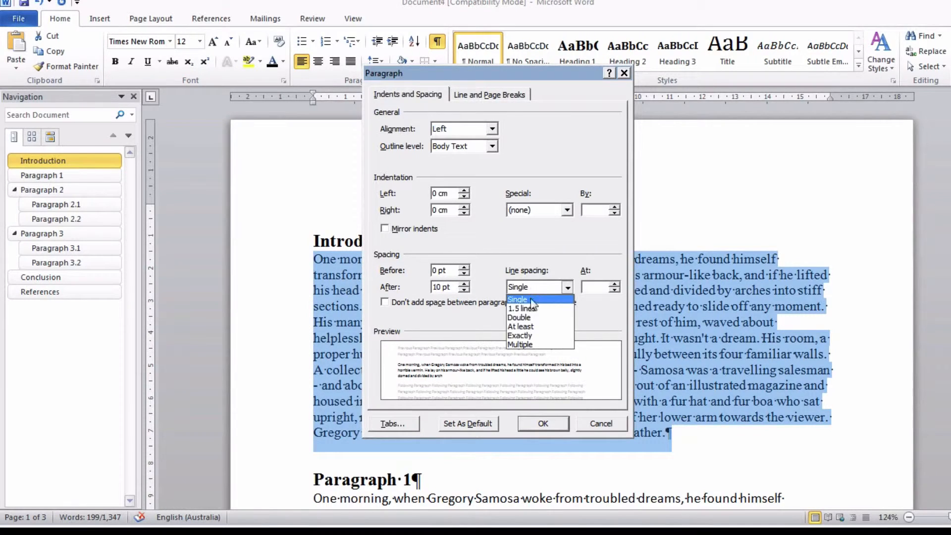
{"action": "left_click", "coordinate": [531, 318]}
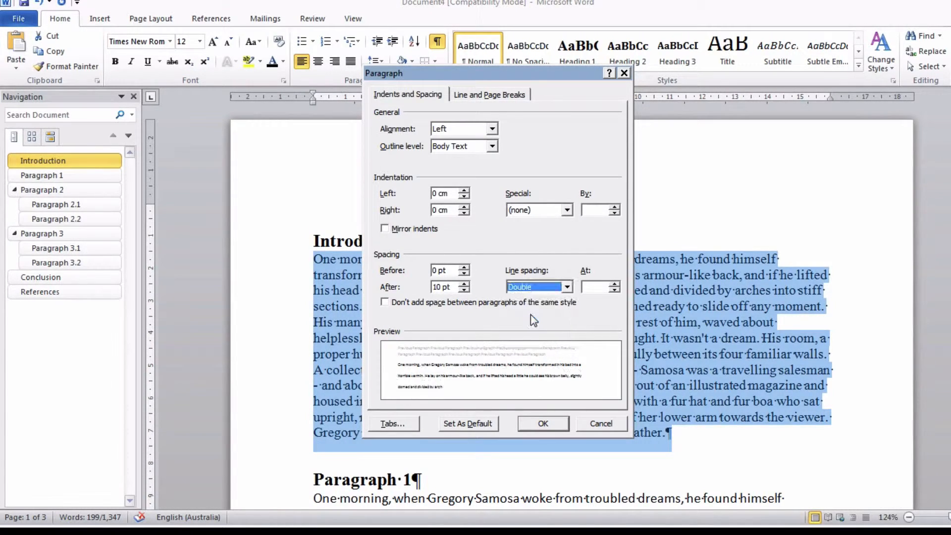
{"action": "left_click", "coordinate": [545, 423]}
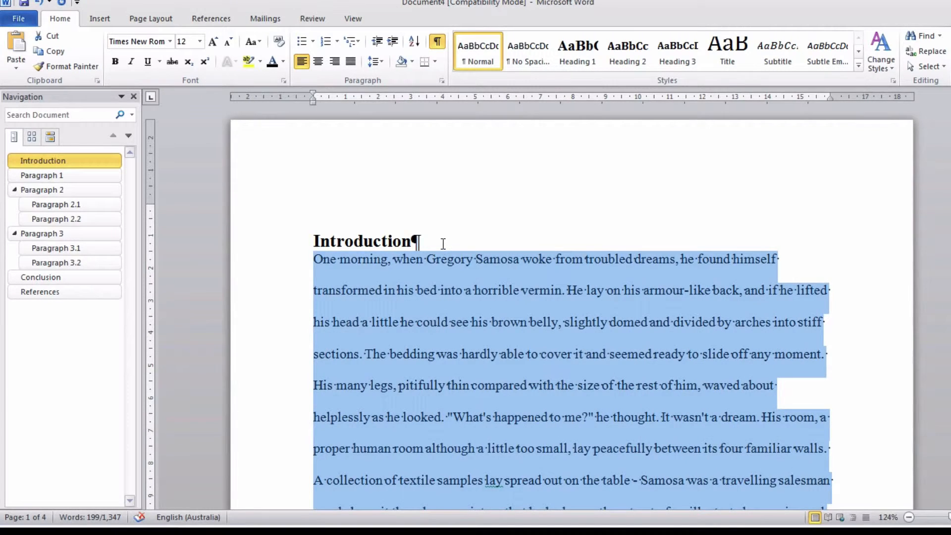
Step: Update the Normal style to match the formatted text of the Introduction body paragraph
{"action": "left_click", "coordinate": [445, 244]}
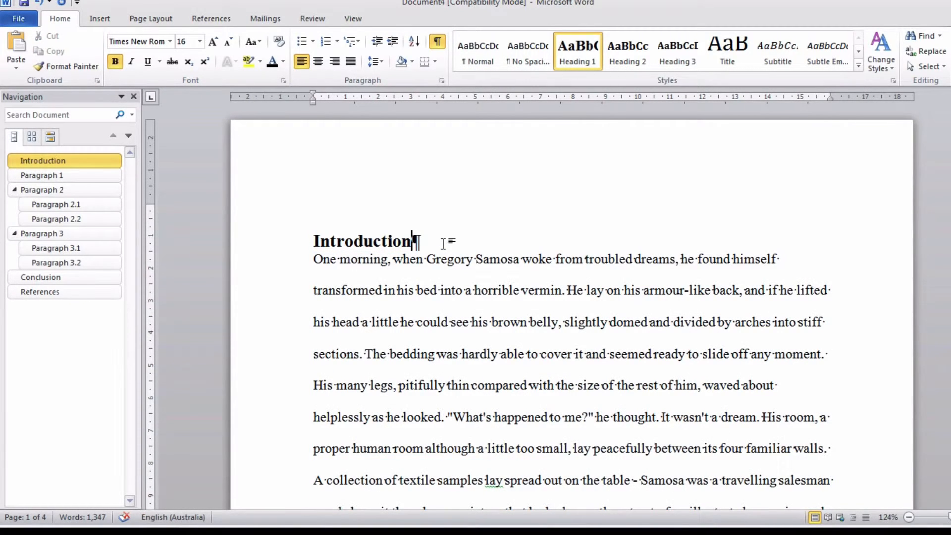
{"action": "scroll", "coordinate": [443, 243], "scroll_direction": "down", "scroll_amount": 6}
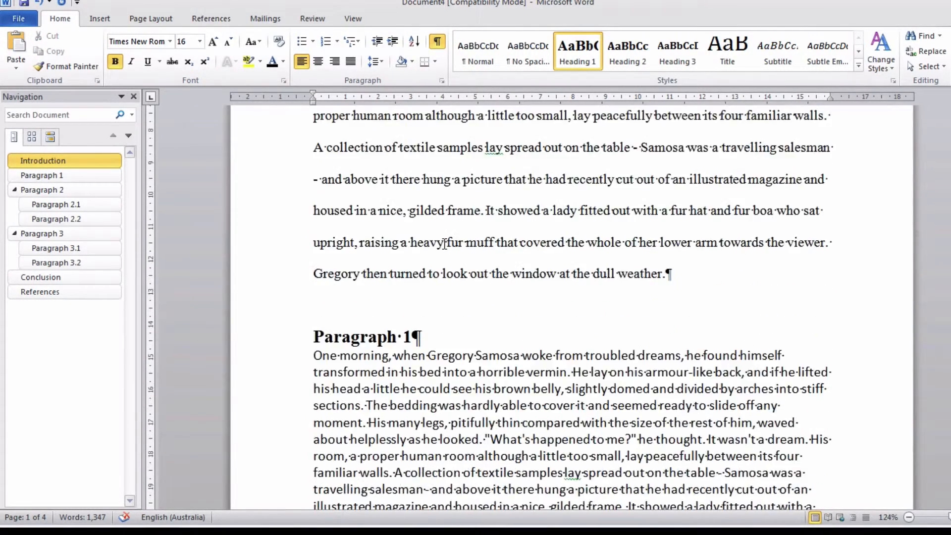
{"action": "scroll", "coordinate": [445, 243], "scroll_direction": "up", "scroll_amount": 6}
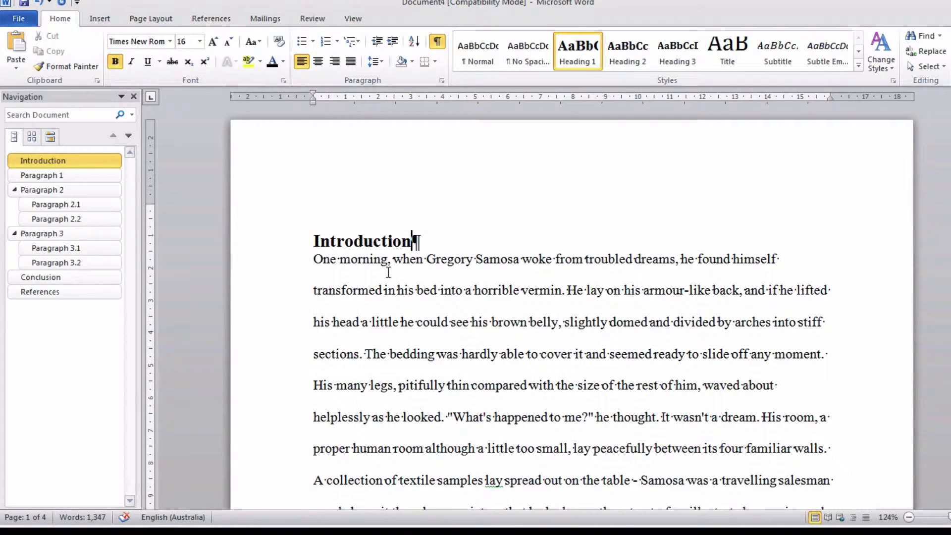
{"action": "left_click_drag", "start_coordinate": [313, 259], "coordinate": [372, 327]}
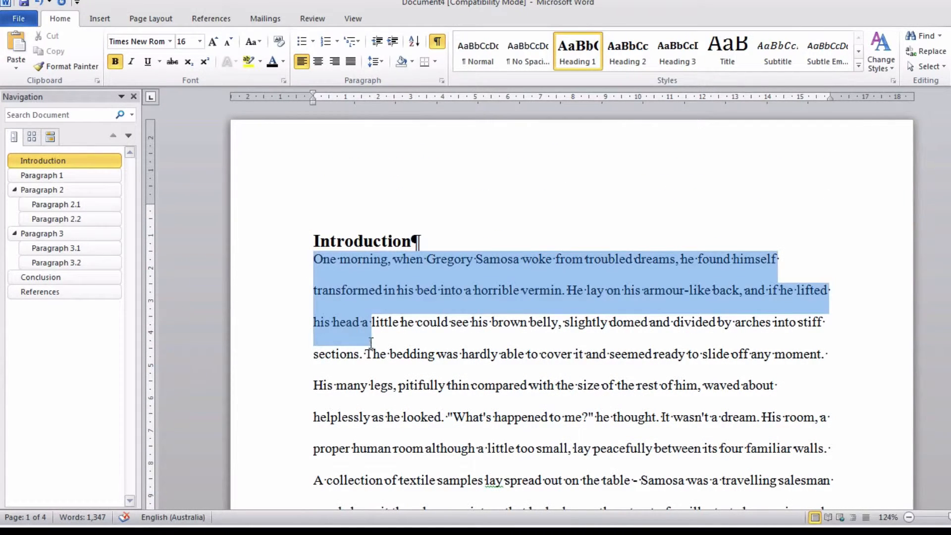
{"action": "right_click", "coordinate": [383, 293]}
{"action": "right_click", "coordinate": [485, 52]}
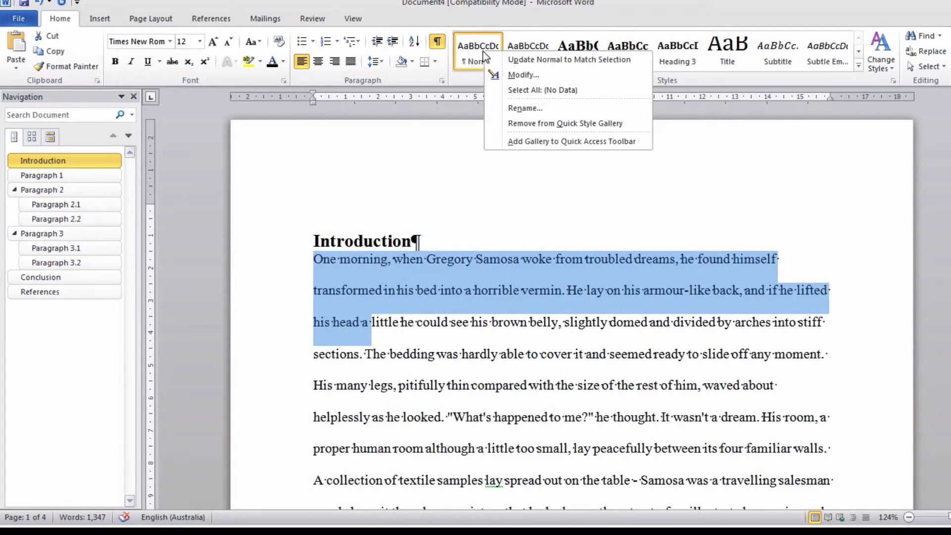
{"action": "left_click", "coordinate": [539, 62]}
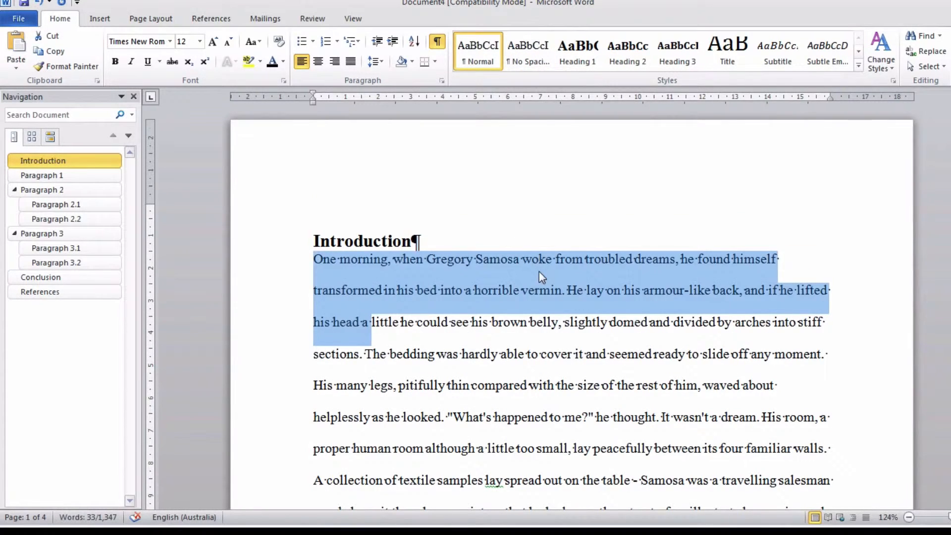
Step: Format the Paragraph 2.1 subheading in 12-point Times New Roman and update the Heading 2 style to match it
{"action": "scroll", "coordinate": [540, 270], "scroll_direction": "down", "scroll_amount": 6}
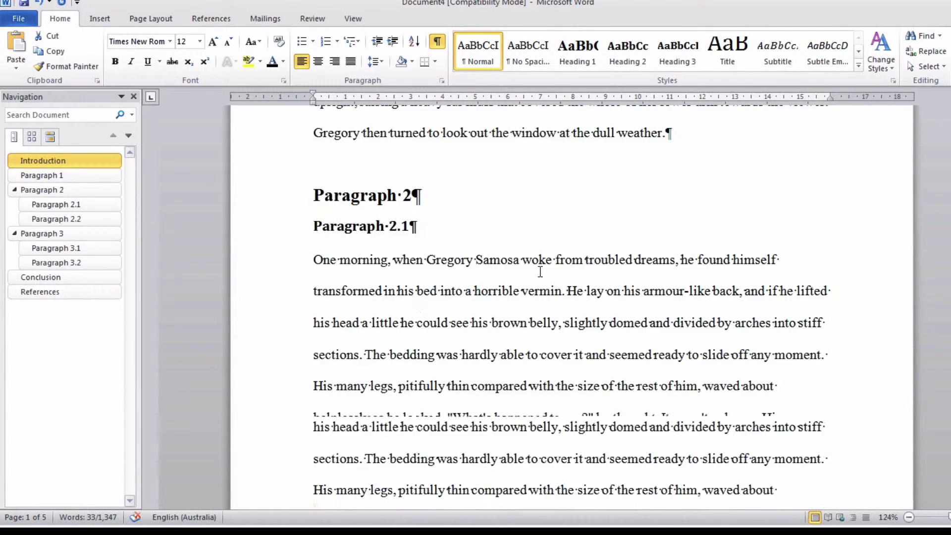
{"action": "left_click", "coordinate": [282, 237]}
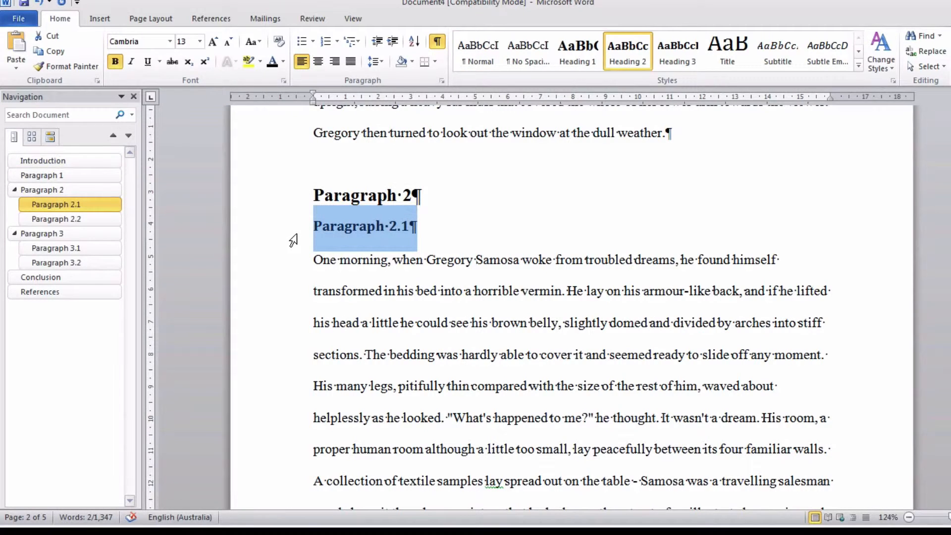
{"action": "left_click", "coordinate": [155, 38]}
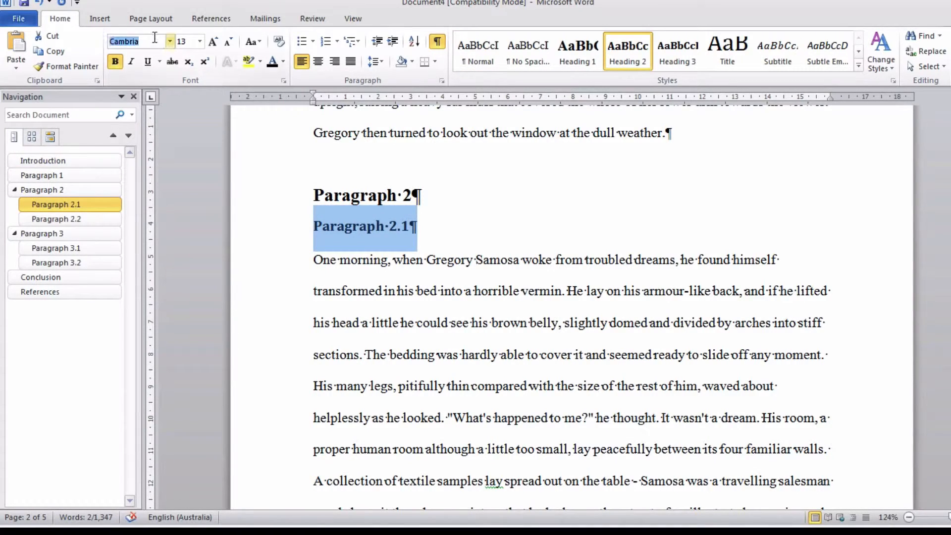
{"action": "type", "text": "Times New Rom"}
{"action": "key", "text": "Tab"}
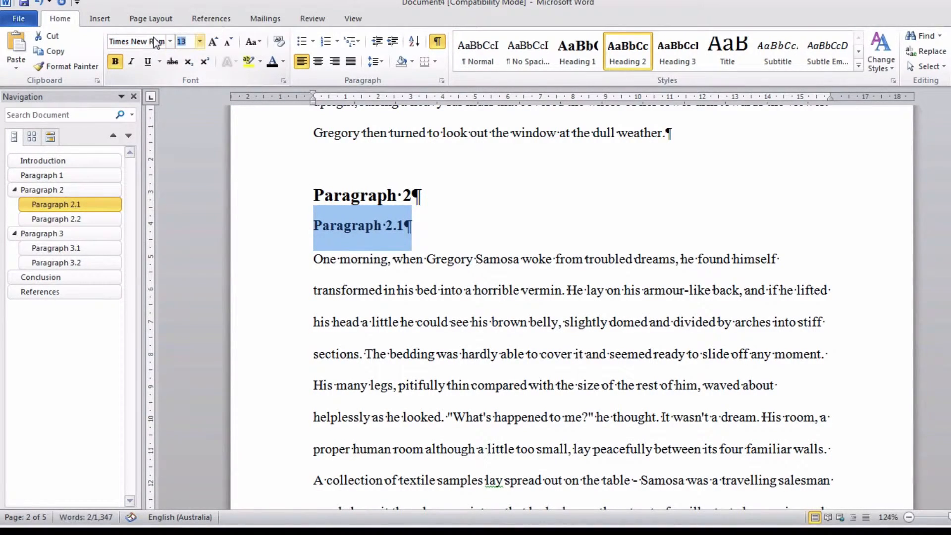
{"action": "type", "text": "12"}
{"action": "left_click", "coordinate": [363, 224]}
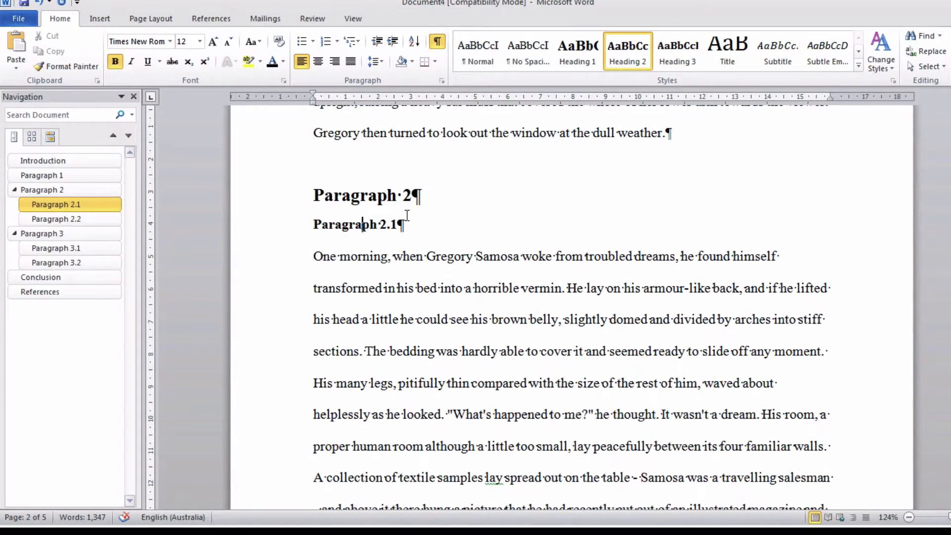
{"action": "right_click", "coordinate": [628, 55]}
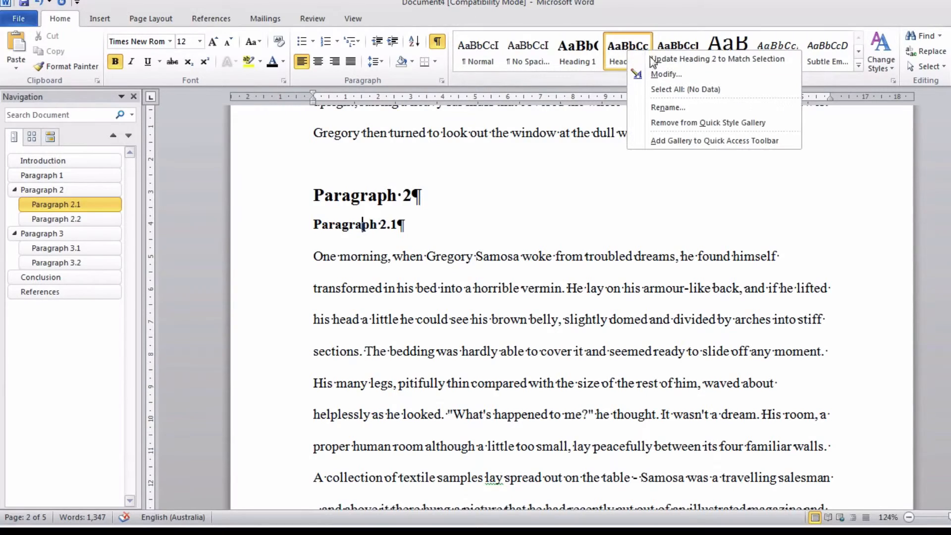
{"action": "left_click", "coordinate": [652, 57]}
Step: Increase the paragraph spacing after the Conclusion heading
{"action": "scroll", "coordinate": [443, 307], "scroll_direction": "down", "scroll_amount": 10}
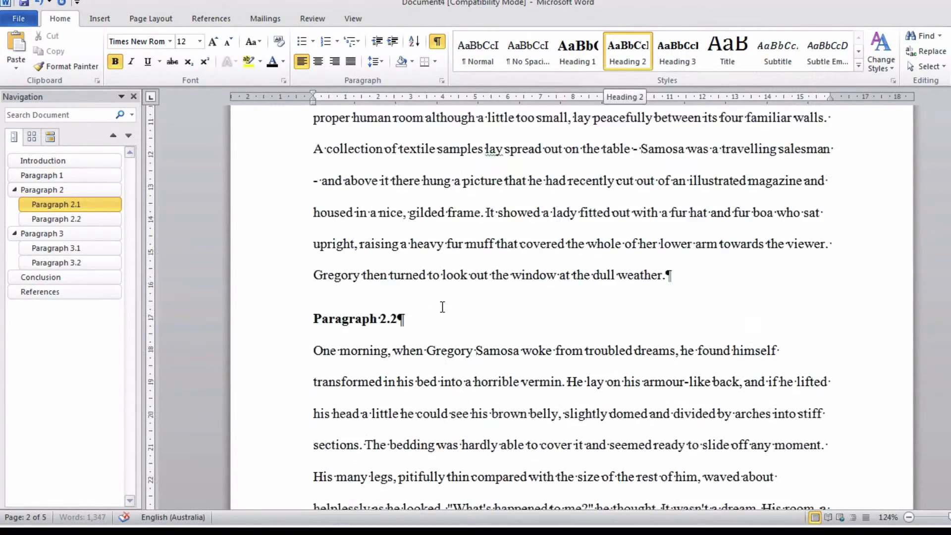
{"action": "scroll", "coordinate": [443, 307], "scroll_direction": "down", "scroll_amount": 10}
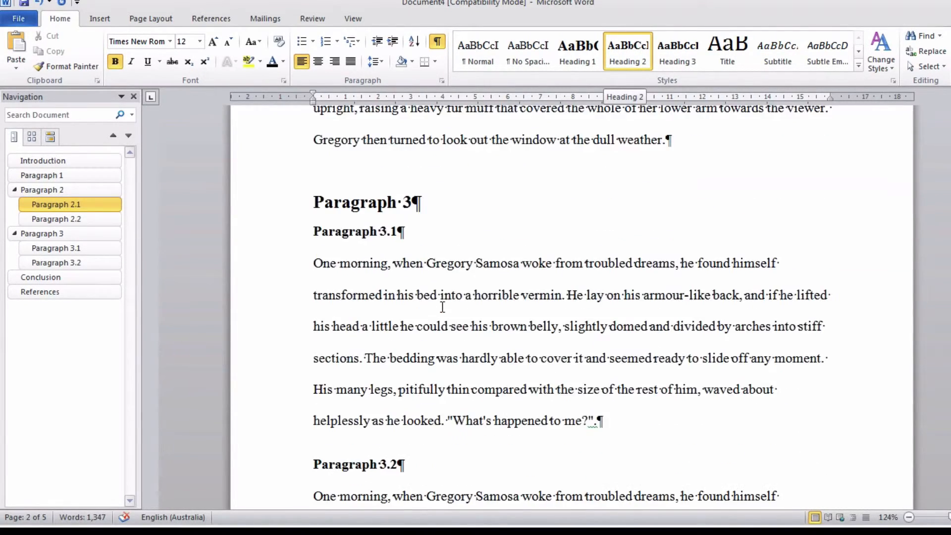
{"action": "scroll", "coordinate": [442, 307], "scroll_direction": "down", "scroll_amount": 5}
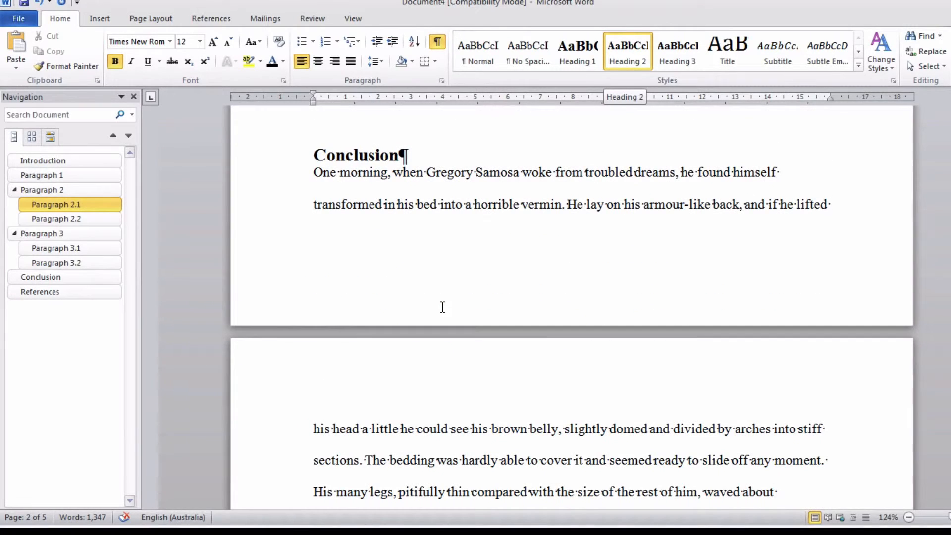
{"action": "left_click", "coordinate": [381, 154]}
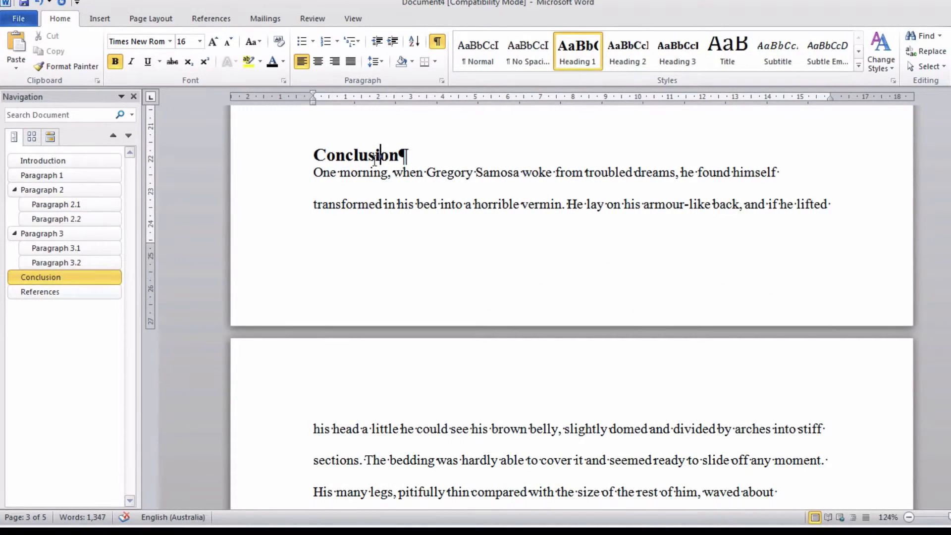
{"action": "right_click", "coordinate": [352, 157]}
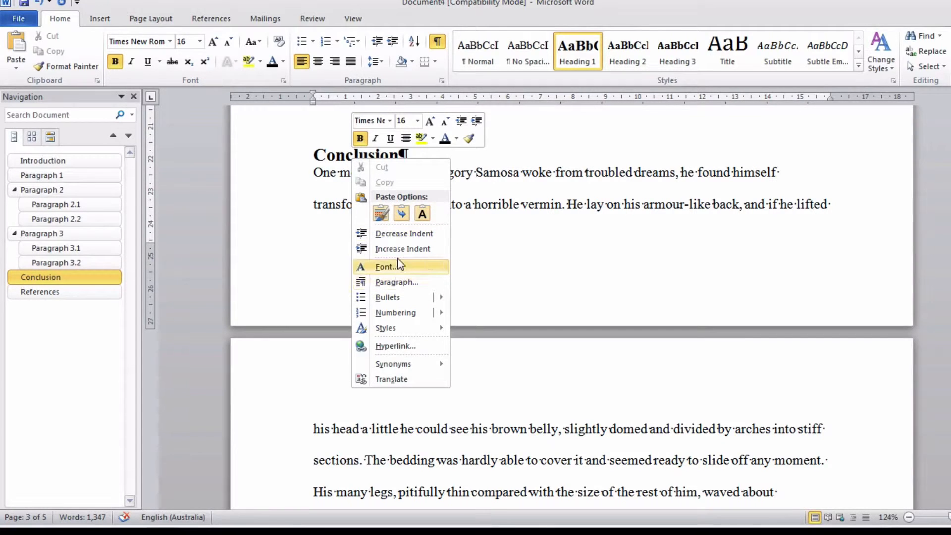
{"action": "left_click", "coordinate": [393, 281]}
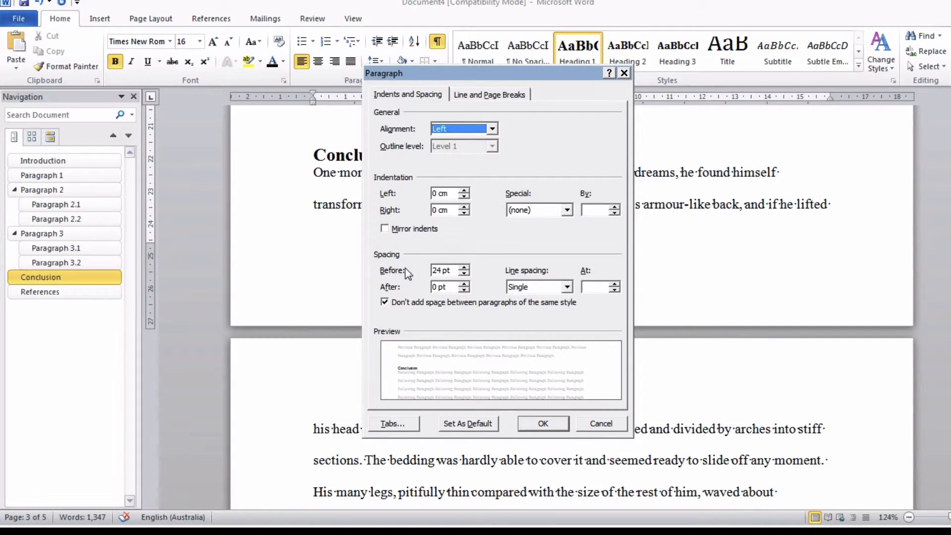
{"action": "left_click", "coordinate": [464, 284]}
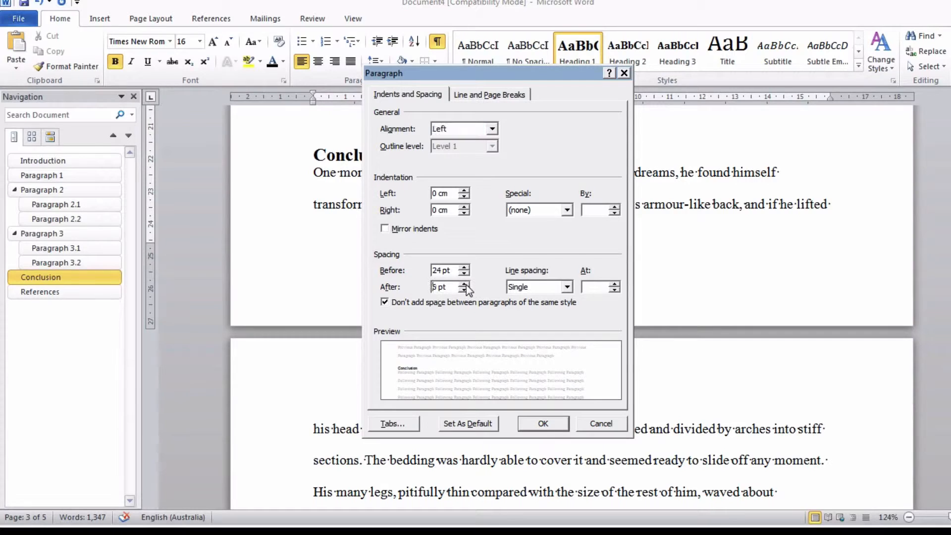
{"action": "left_click", "coordinate": [463, 284]}
{"action": "left_click", "coordinate": [464, 284]}
{"action": "left_click", "coordinate": [544, 424]}
Step: Update the Heading 1 style to match the Conclusion heading and check the other main headings
{"action": "right_click", "coordinate": [573, 54]}
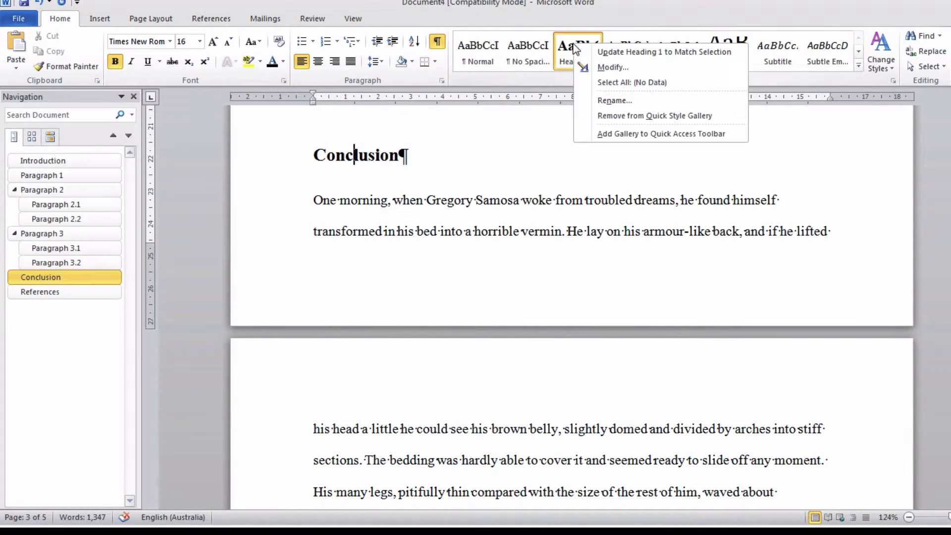
{"action": "left_click", "coordinate": [607, 51]}
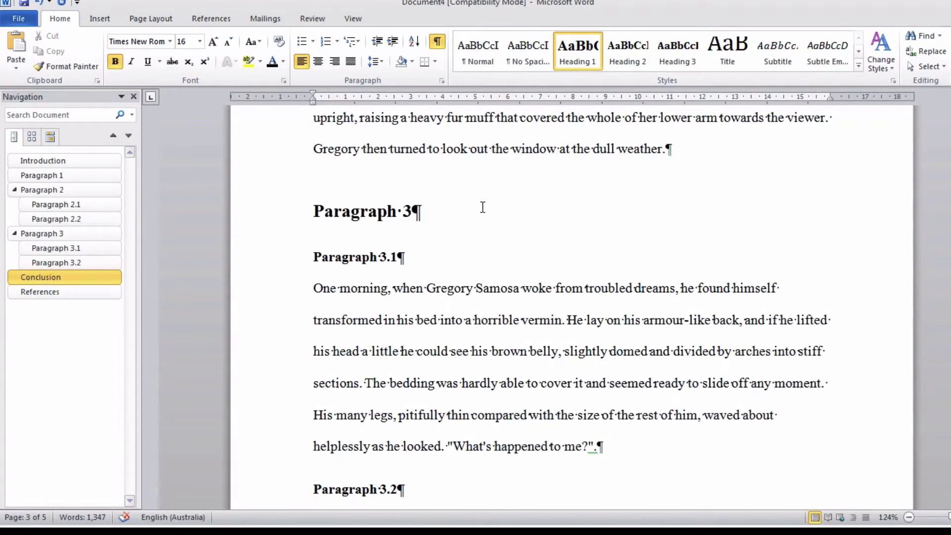
{"action": "scroll", "coordinate": [482, 208], "scroll_direction": "up", "scroll_amount": 10}
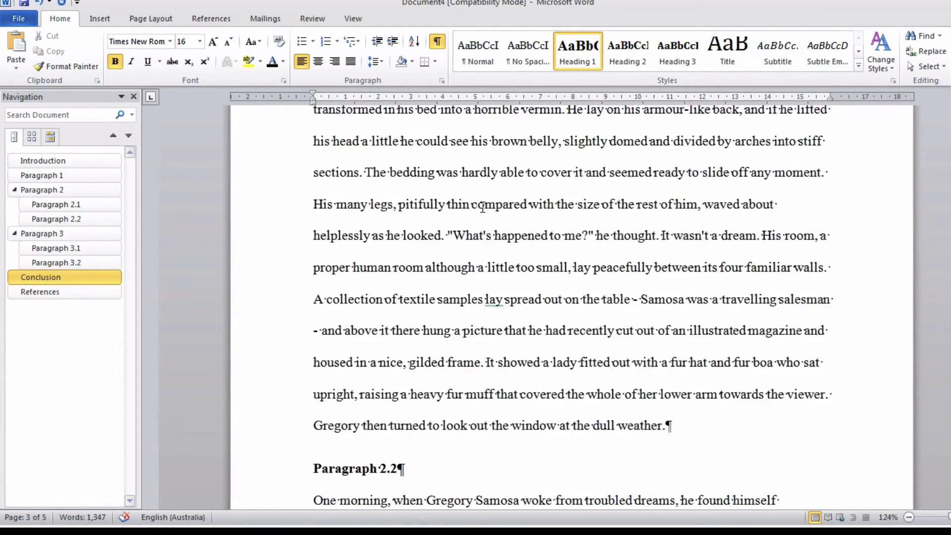
{"action": "scroll", "coordinate": [483, 207], "scroll_direction": "up", "scroll_amount": 15}
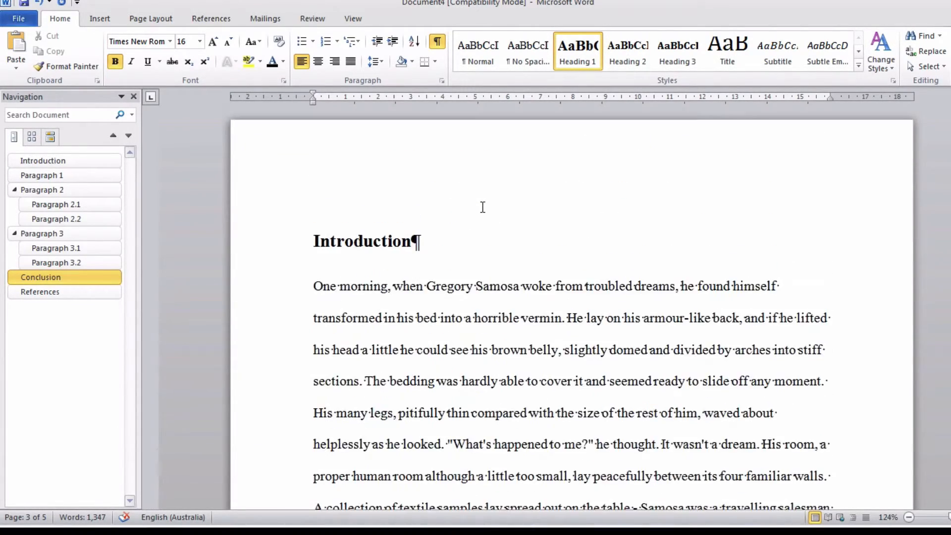
{"action": "scroll", "coordinate": [483, 208], "scroll_direction": "down", "scroll_amount": 12}
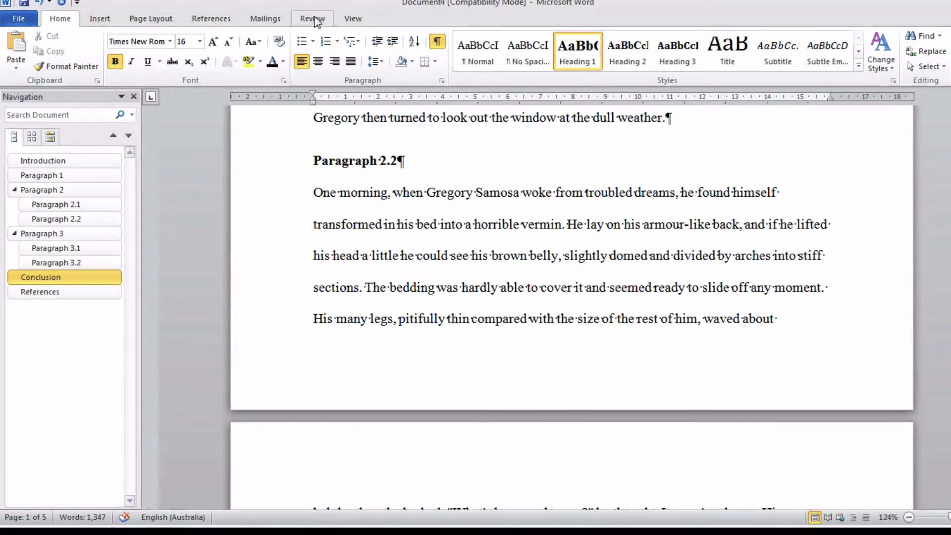
Step: Switch the document view to display two pages side by side
{"action": "left_click", "coordinate": [322, 21]}
{"action": "left_click", "coordinate": [351, 19]}
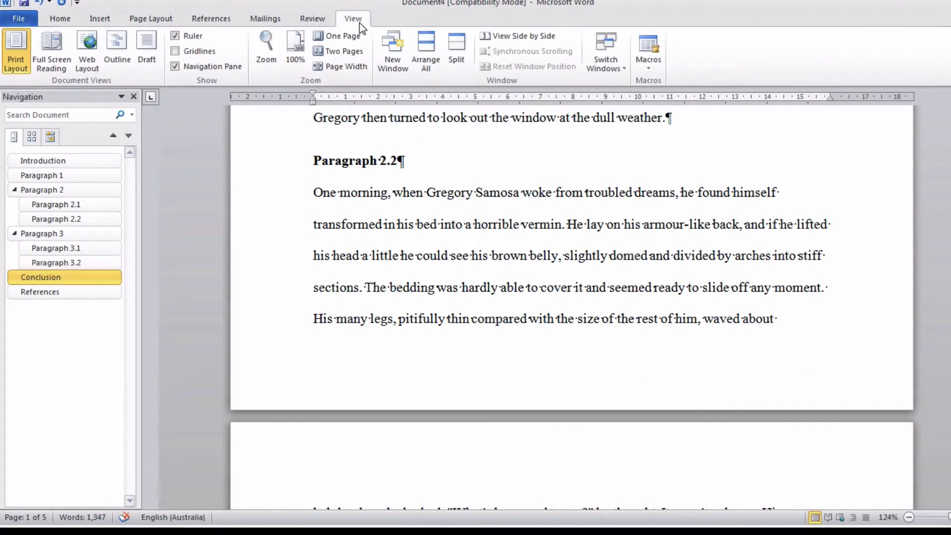
{"action": "left_click", "coordinate": [331, 52]}
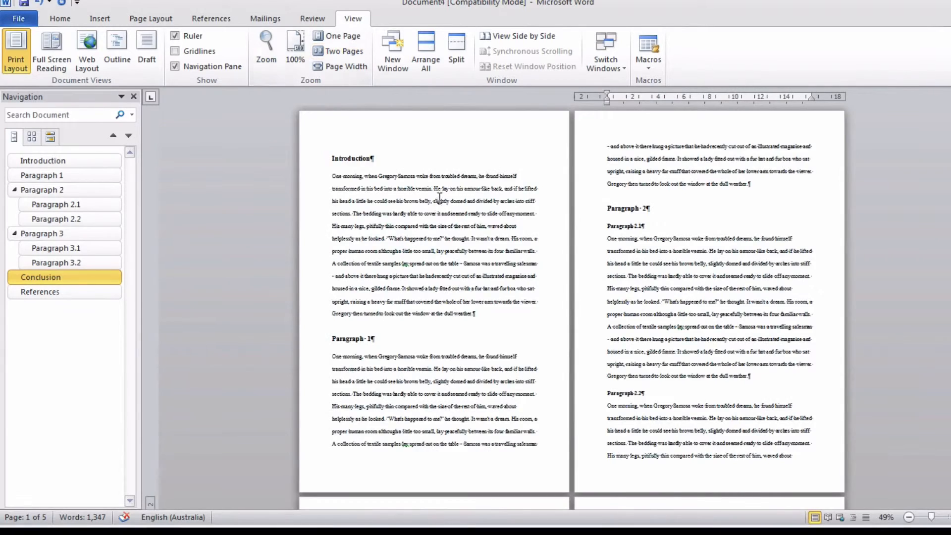
Step: Insert a page break directly before the References heading
{"action": "scroll", "coordinate": [440, 198], "scroll_direction": "down", "scroll_amount": 6}
{"action": "scroll", "coordinate": [440, 198], "scroll_direction": "down", "scroll_amount": 5}
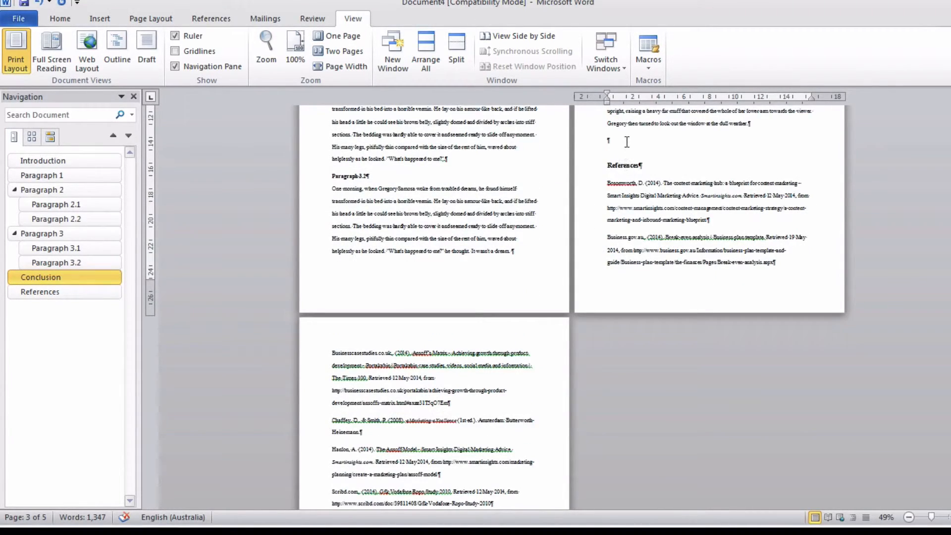
{"action": "left_click", "coordinate": [607, 164]}
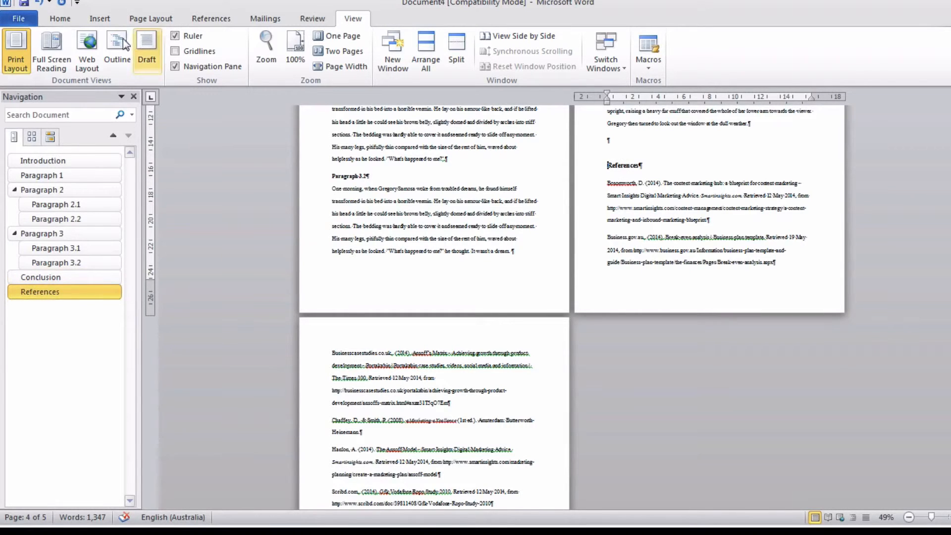
{"action": "left_click", "coordinate": [99, 18]}
{"action": "left_click", "coordinate": [73, 57]}
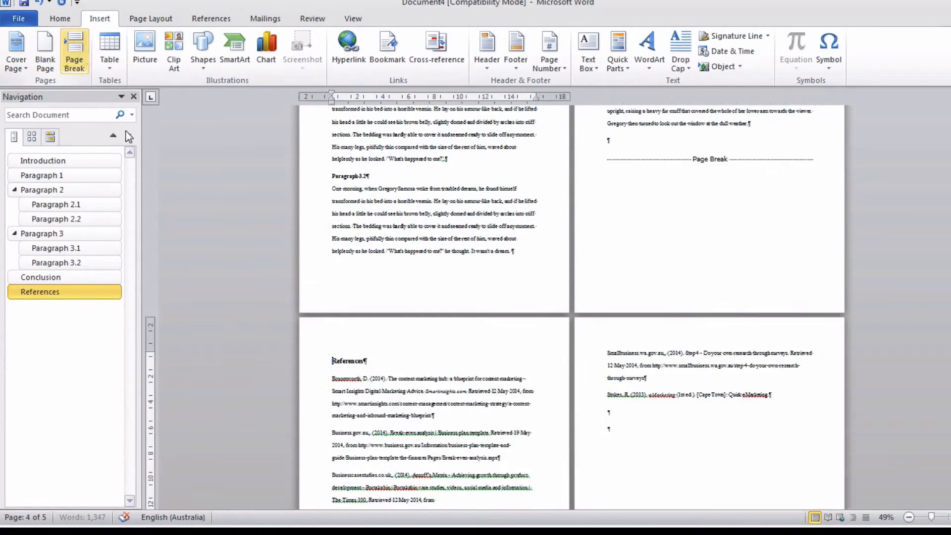
Step: Give all entries under References a hanging indent of 1.27 cm and single line spacing
{"action": "scroll", "coordinate": [390, 247], "scroll_direction": "down", "scroll_amount": 1}
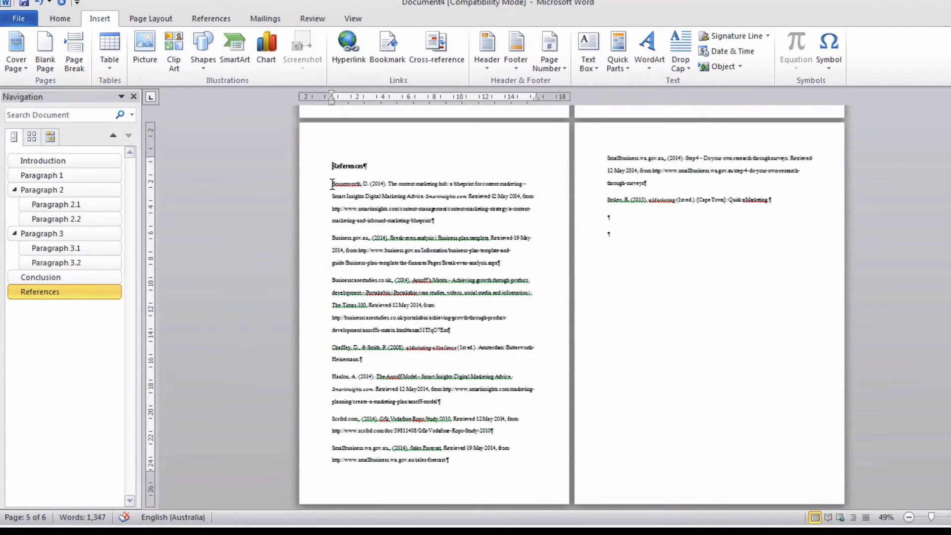
{"action": "left_click_drag", "start_coordinate": [332, 184], "coordinate": [794, 202]}
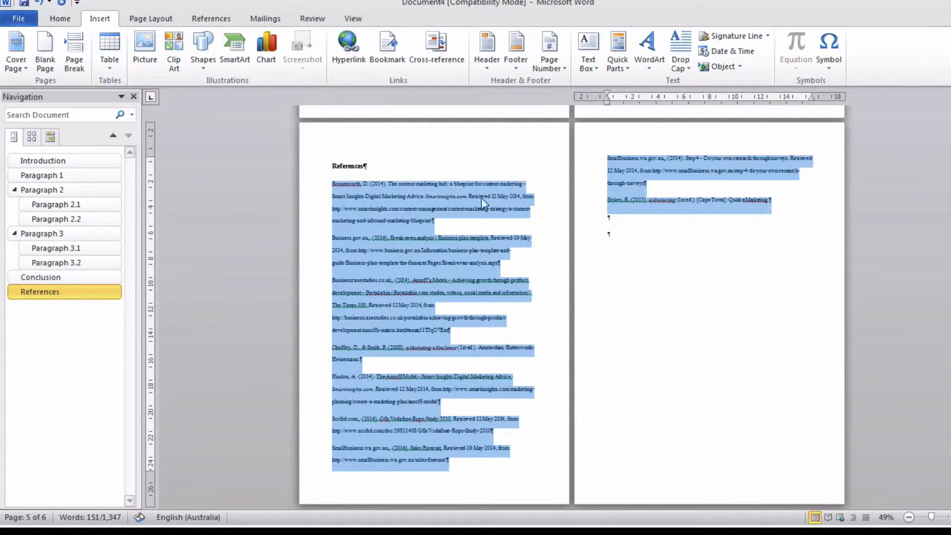
{"action": "right_click", "coordinate": [450, 195]}
{"action": "left_click", "coordinate": [489, 286]}
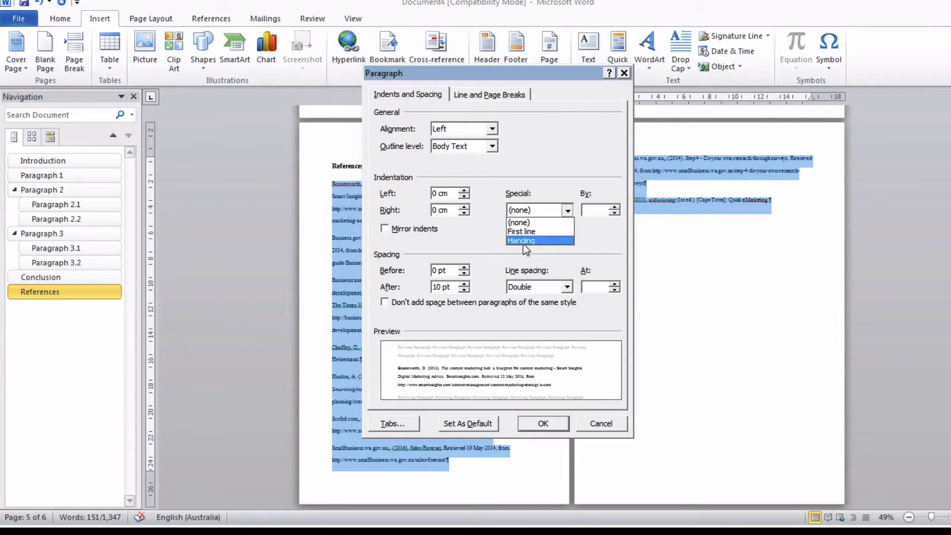
{"action": "left_click", "coordinate": [526, 240]}
{"action": "left_click", "coordinate": [540, 287]}
{"action": "left_click", "coordinate": [523, 297]}
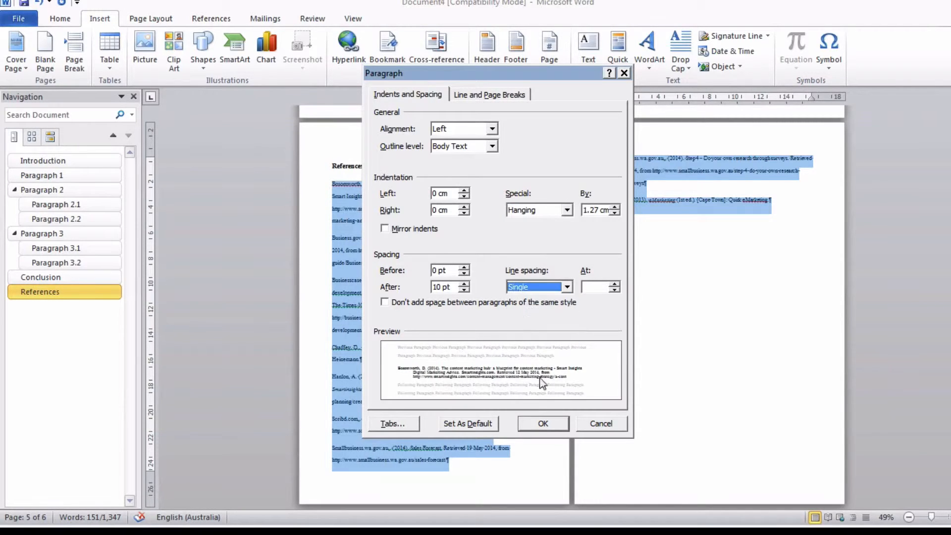
{"action": "left_click", "coordinate": [544, 423]}
Step: Insert a page break directly before the Conclusion heading
{"action": "scroll", "coordinate": [505, 287], "scroll_direction": "up", "scroll_amount": 6}
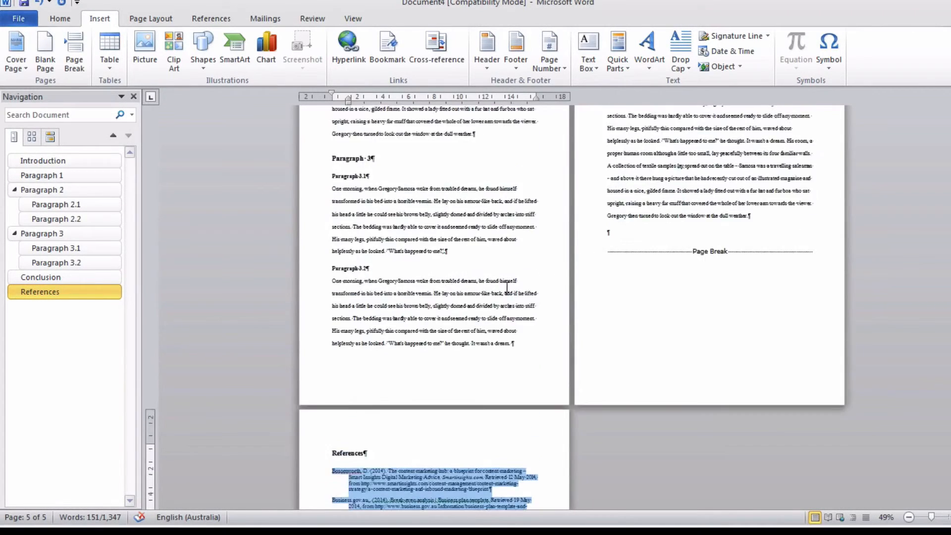
{"action": "scroll", "coordinate": [505, 287], "scroll_direction": "up", "scroll_amount": 4}
{"action": "left_click", "coordinate": [610, 180]}
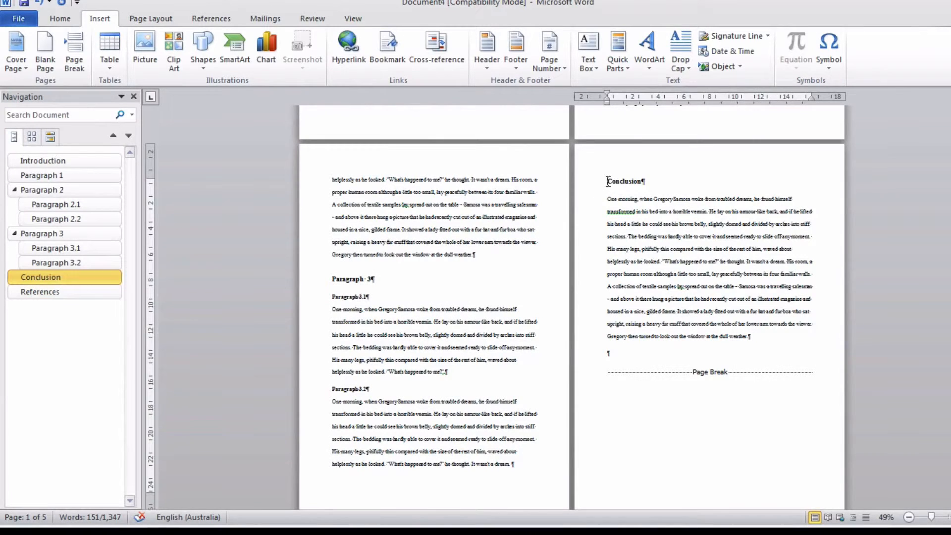
{"action": "left_click", "coordinate": [73, 49]}
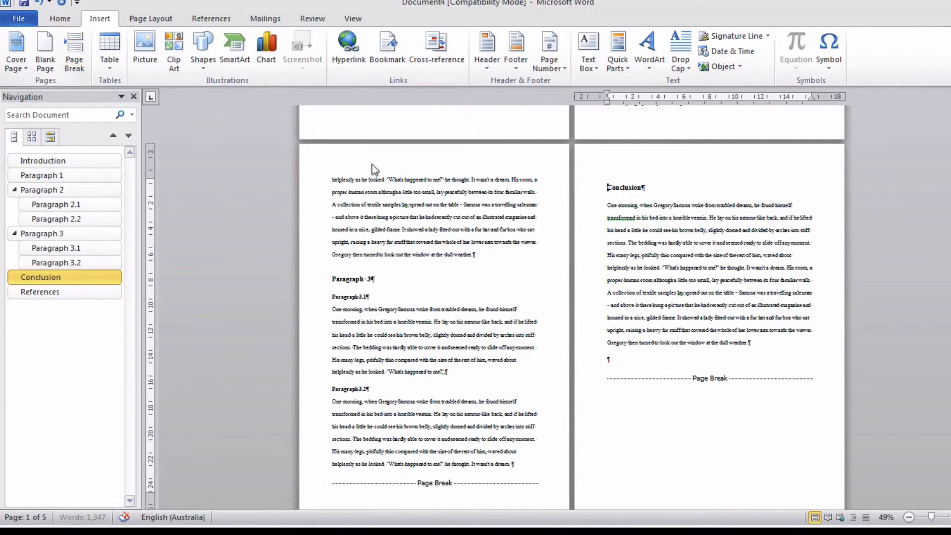
Step: Insert a page break directly before the Introduction heading to leave an empty first page
{"action": "scroll", "coordinate": [424, 176], "scroll_direction": "up", "scroll_amount": 15}
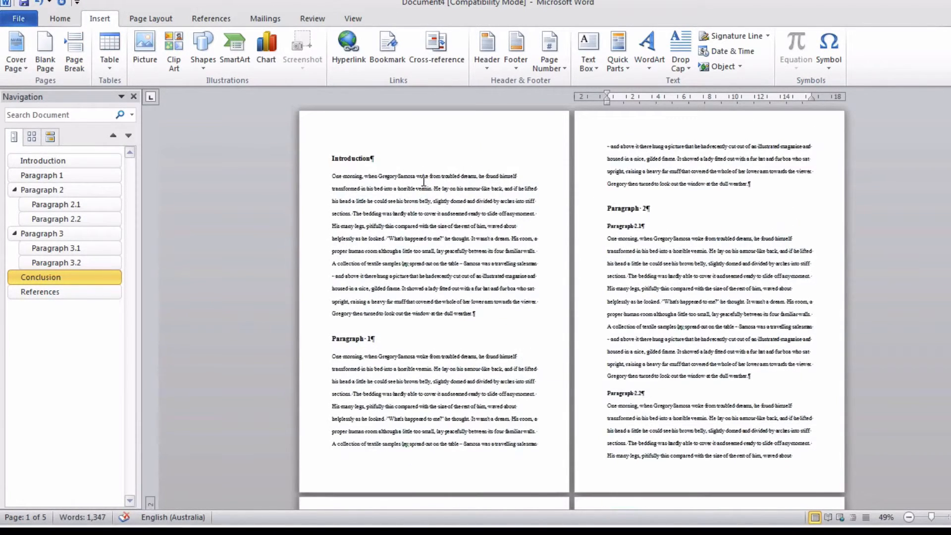
{"action": "left_click", "coordinate": [333, 157]}
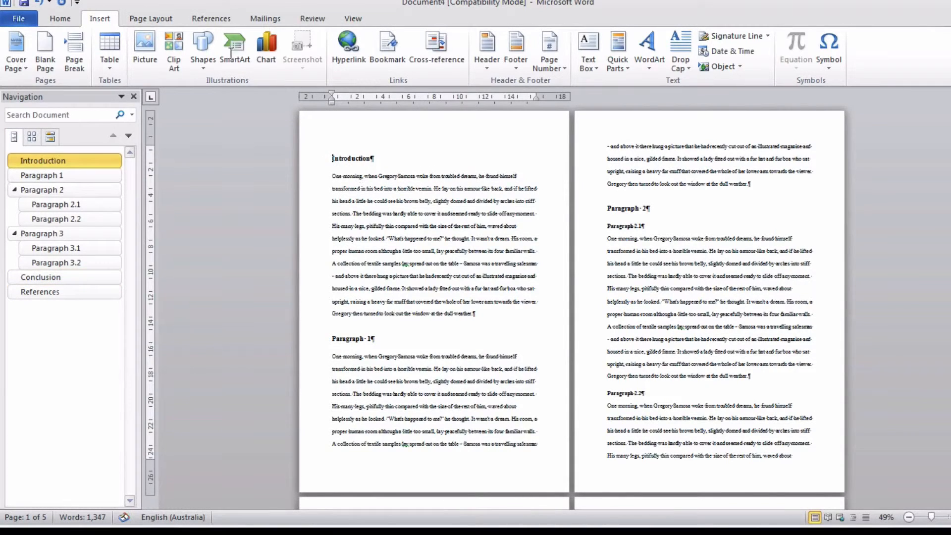
{"action": "left_click", "coordinate": [73, 50]}
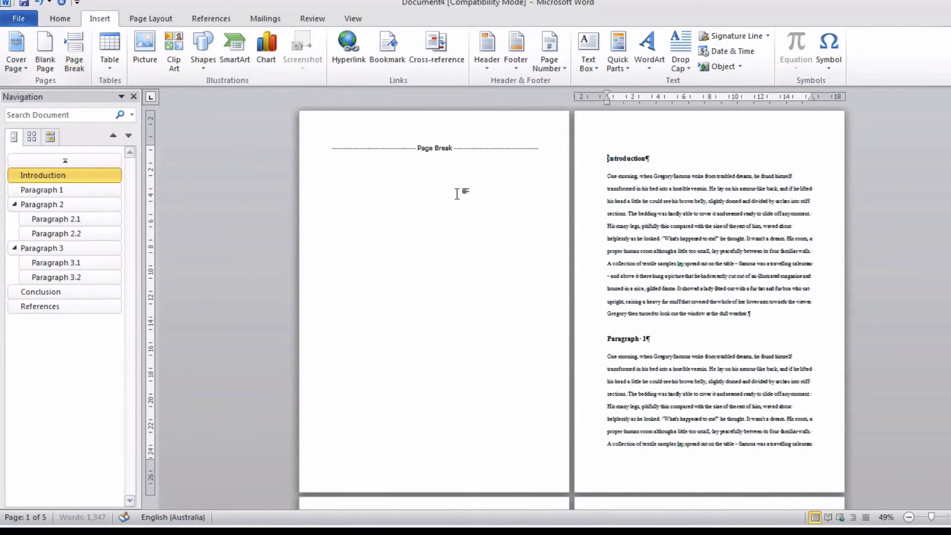
Step: Insert a built-in table of contents titled Contents before the page break on the empty first page
{"action": "left_click", "coordinate": [331, 147]}
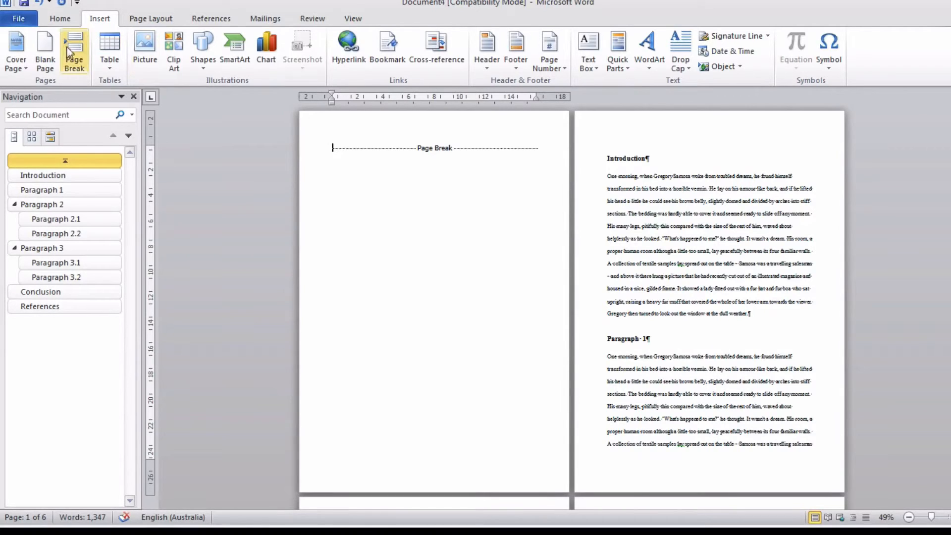
{"action": "left_click", "coordinate": [211, 19]}
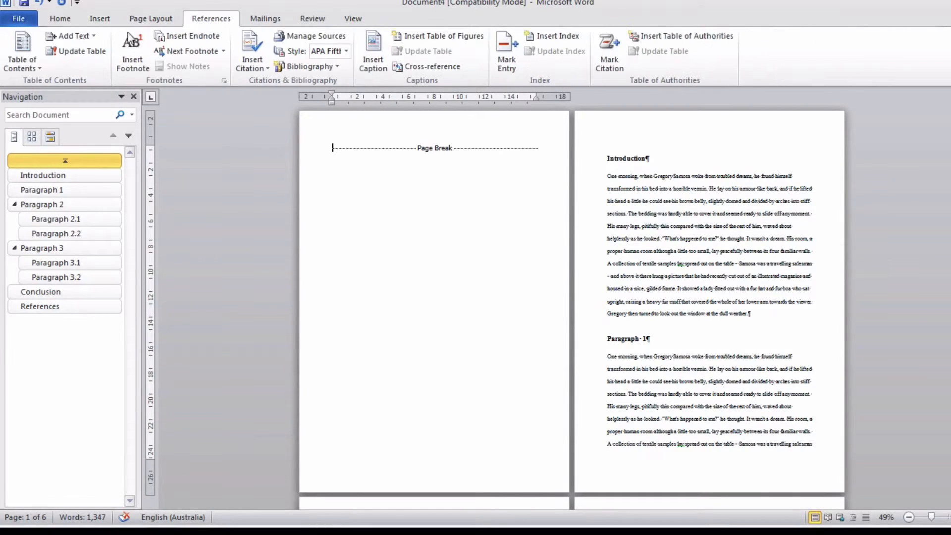
{"action": "left_click", "coordinate": [23, 52]}
{"action": "left_click", "coordinate": [58, 154]}
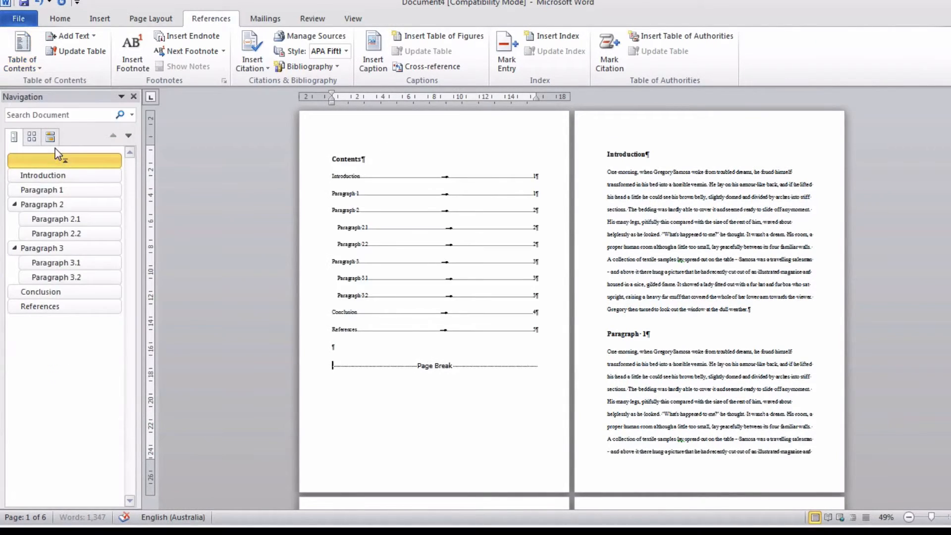
Step: Add the built-in Sideline cover page to the front of the document
{"action": "left_click", "coordinate": [100, 18]}
{"action": "left_click", "coordinate": [15, 47]}
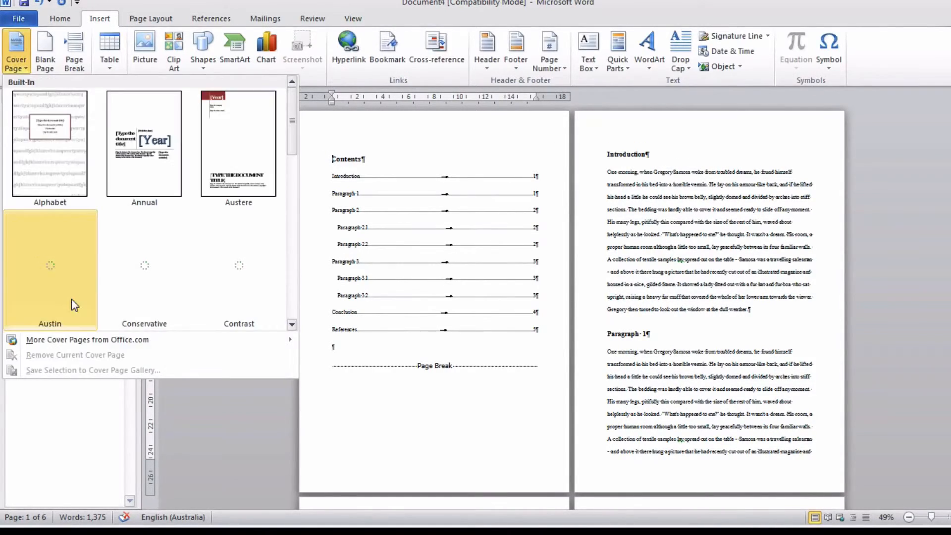
{"action": "scroll", "coordinate": [296, 159], "scroll_direction": "down", "scroll_amount": 2}
{"action": "left_click_drag", "start_coordinate": [296, 158], "coordinate": [286, 253]}
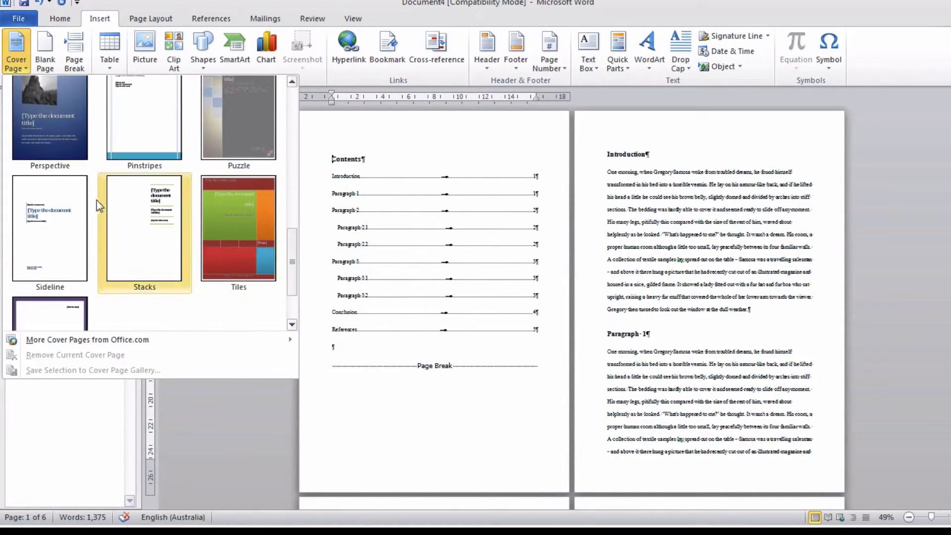
{"action": "left_click", "coordinate": [68, 198]}
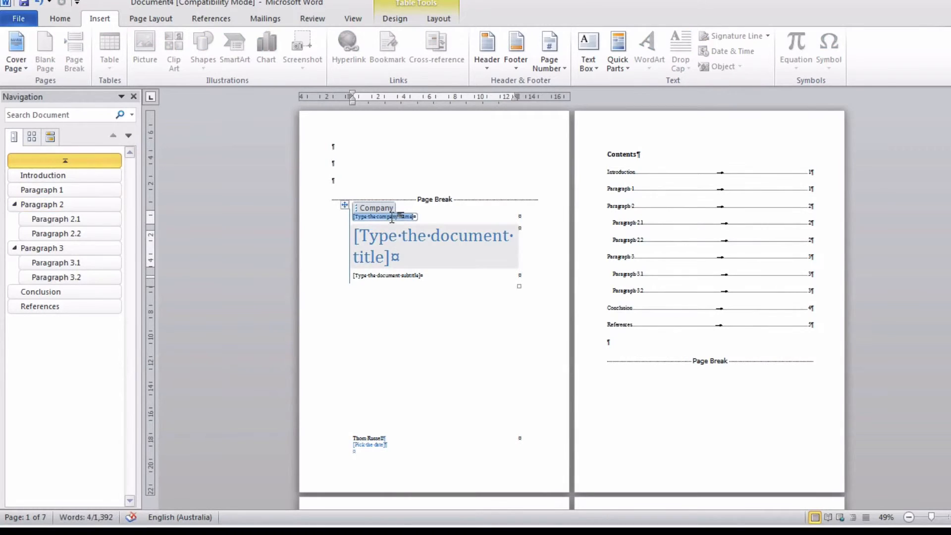
Step: Fill in the company name placeholder on the cover page with My University
{"action": "left_click_drag", "start_coordinate": [932, 518], "coordinate": [949, 518]}
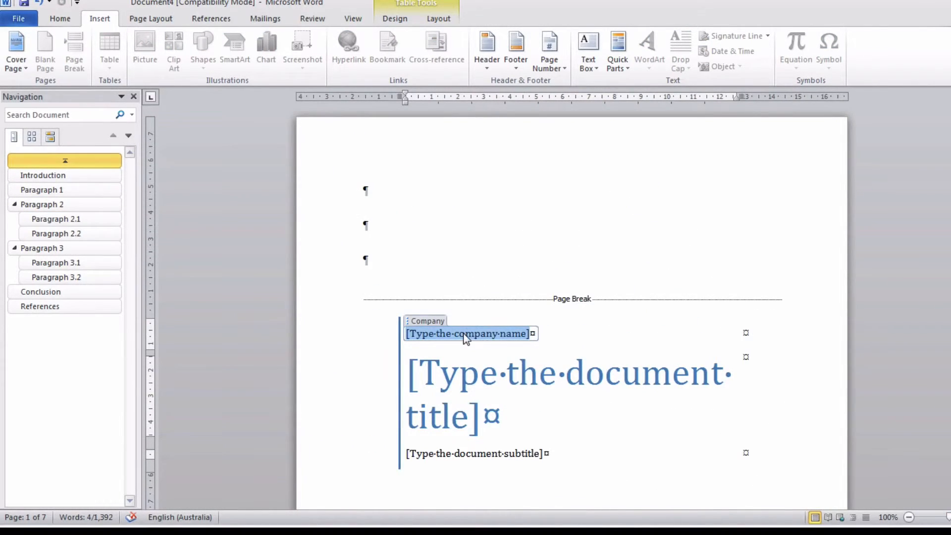
{"action": "type", "text": "My I"}
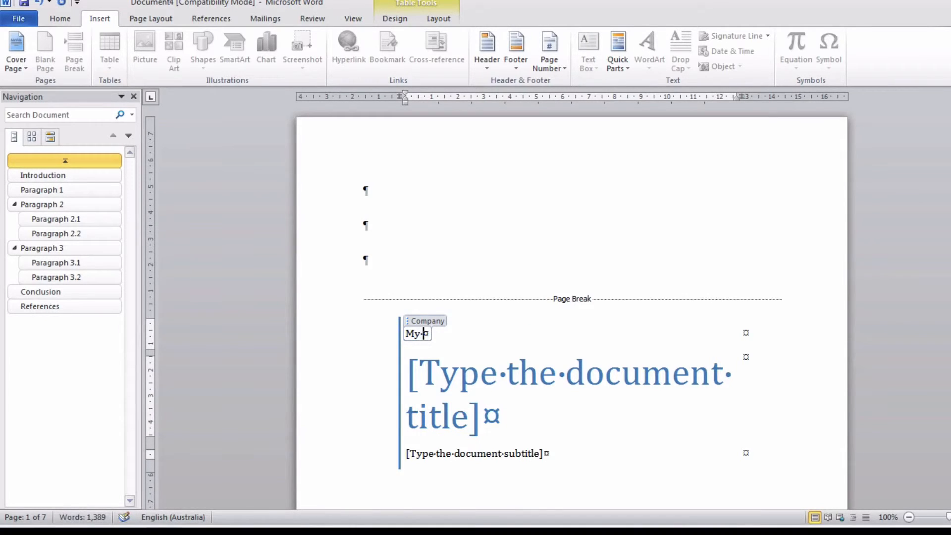
{"action": "type", "text": "nversi"}
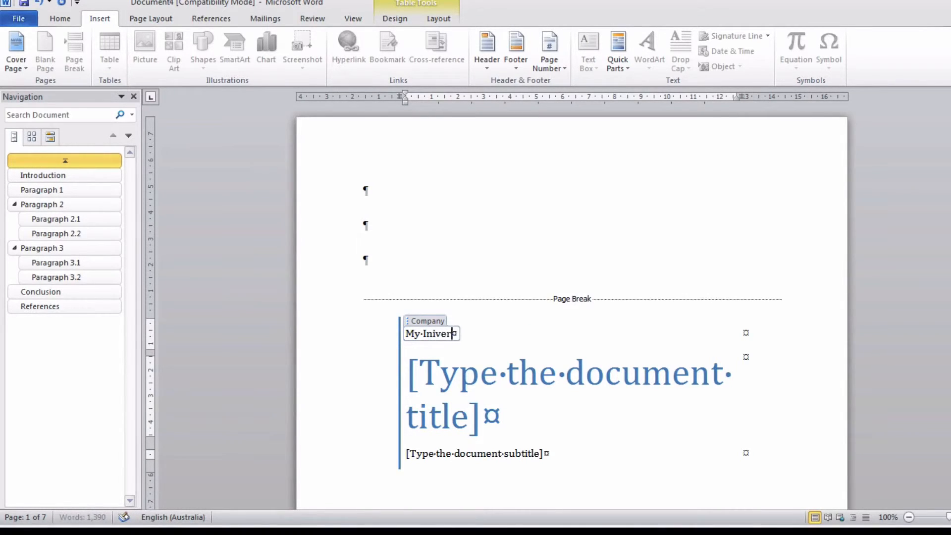
{"action": "type", "text": "ty"}
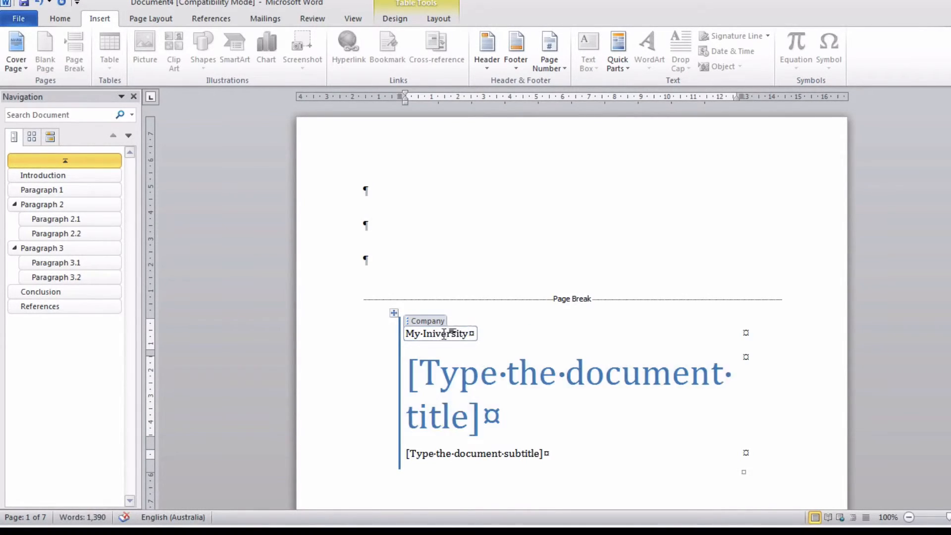
{"action": "left_click", "coordinate": [436, 333]}
{"action": "key", "text": "alt"}
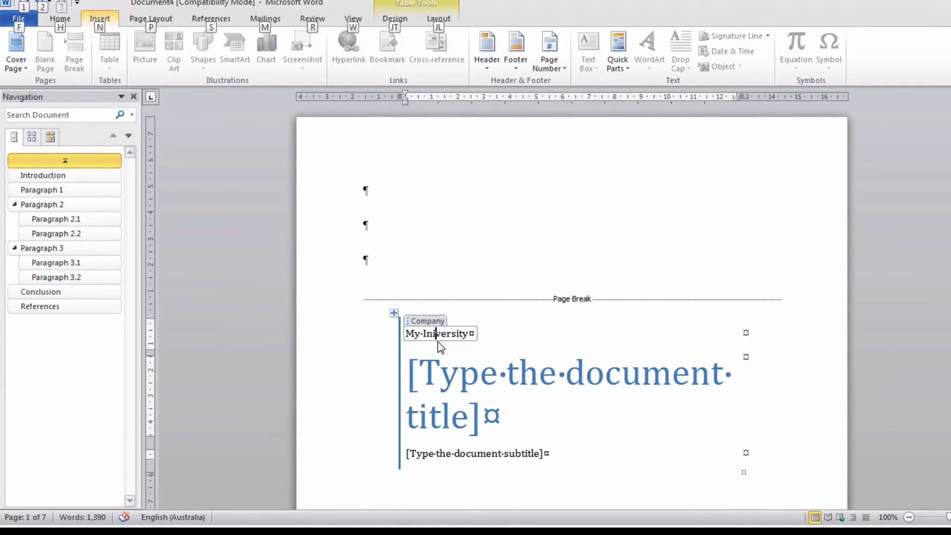
{"action": "left_click", "coordinate": [430, 333]}
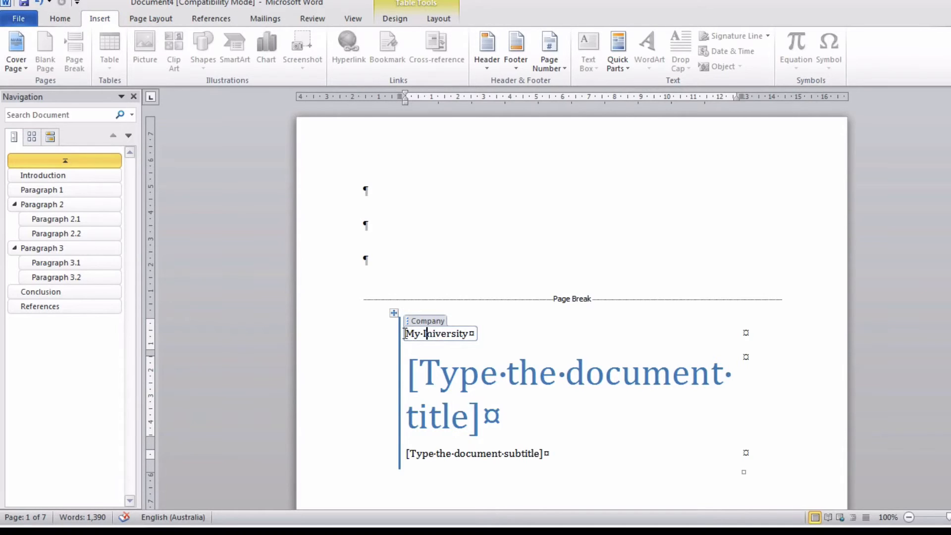
{"action": "left_click_drag", "start_coordinate": [414, 333], "coordinate": [470, 333]}
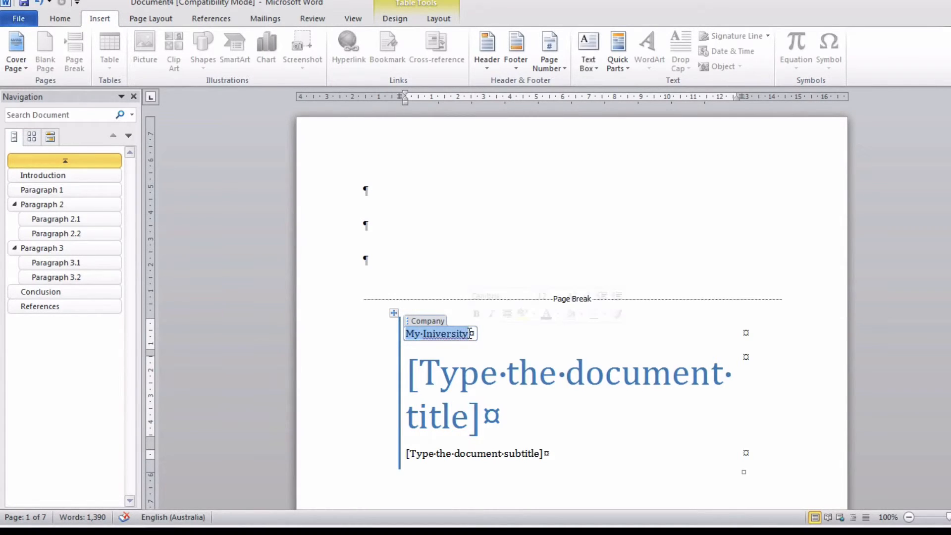
{"action": "key", "text": "Delete"}
{"action": "type", "text": "M"}
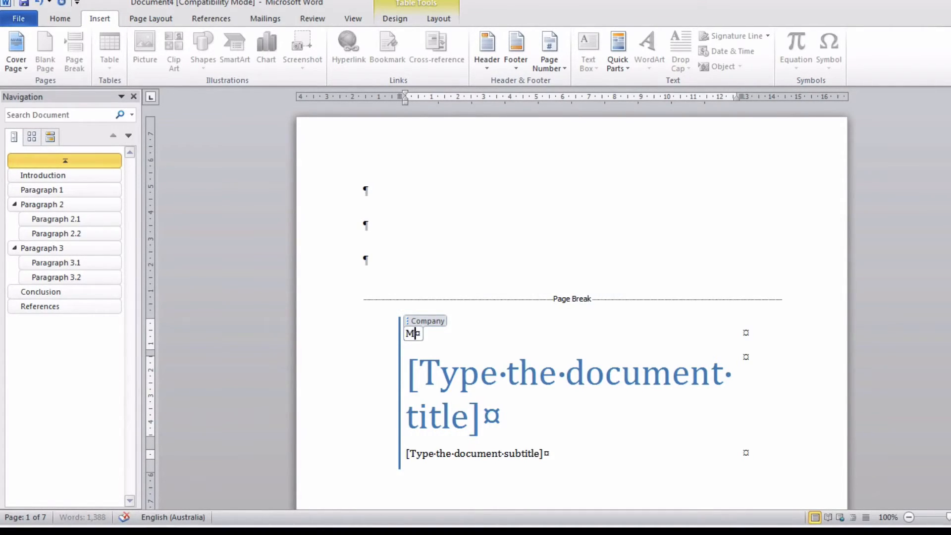
{"action": "type", "text": "y University"}
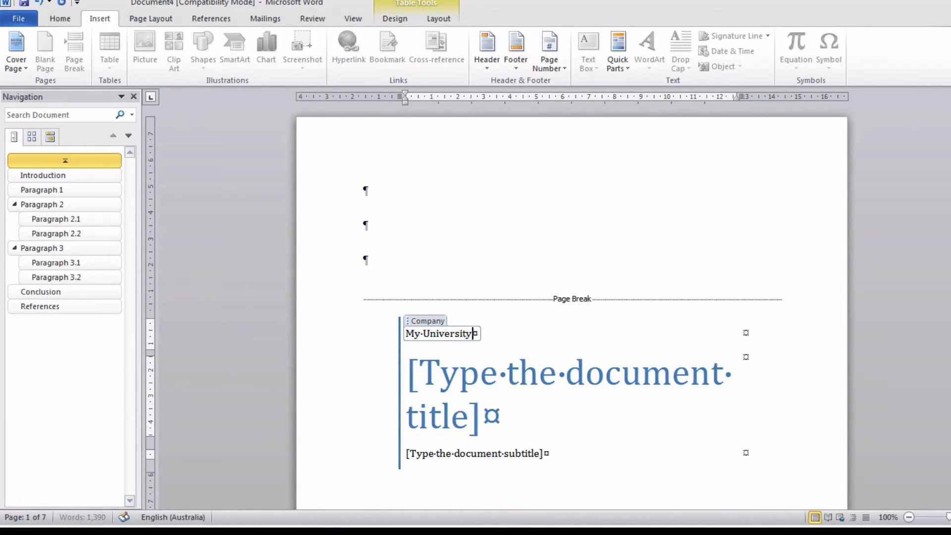
Step: Replace the cover page's document title placeholder with Essay or Report
{"action": "left_click", "coordinate": [394, 375]}
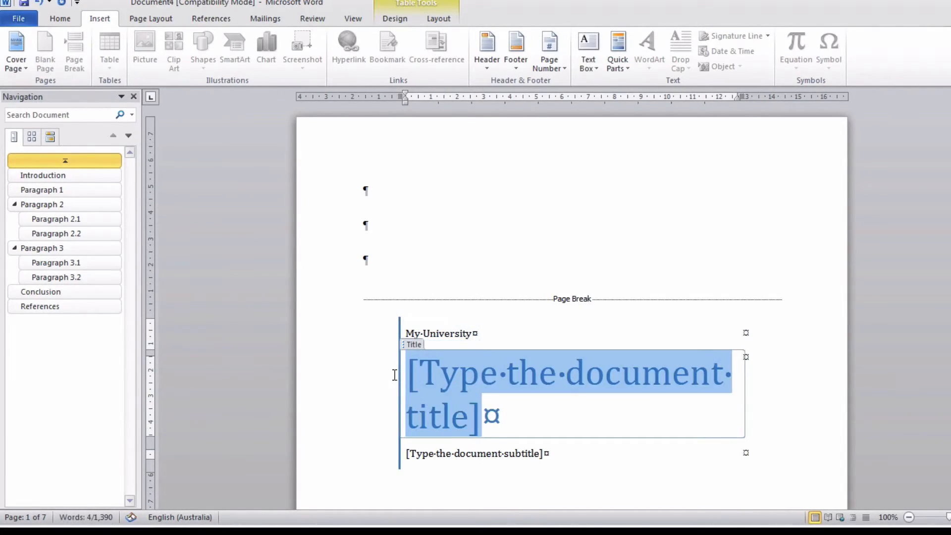
{"action": "type", "text": "Essa"}
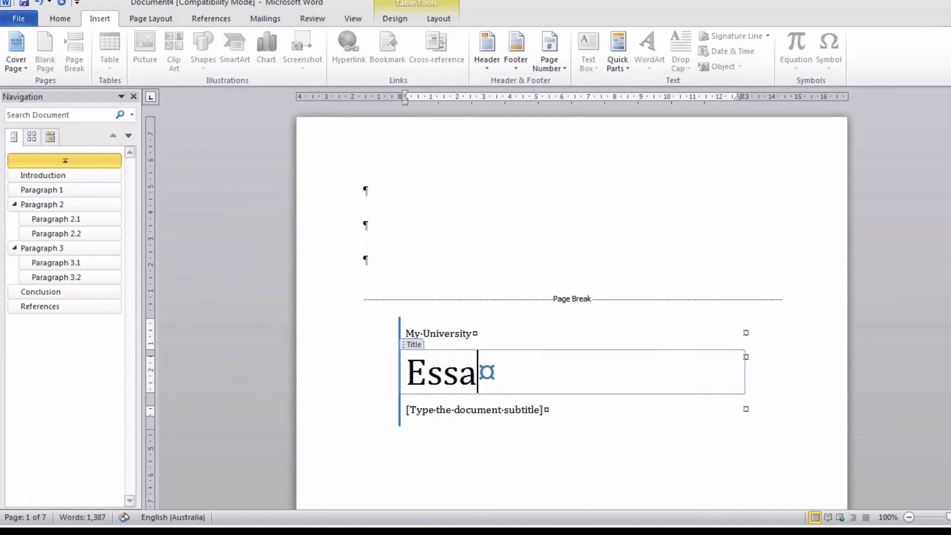
{"action": "type", "text": "y or "}
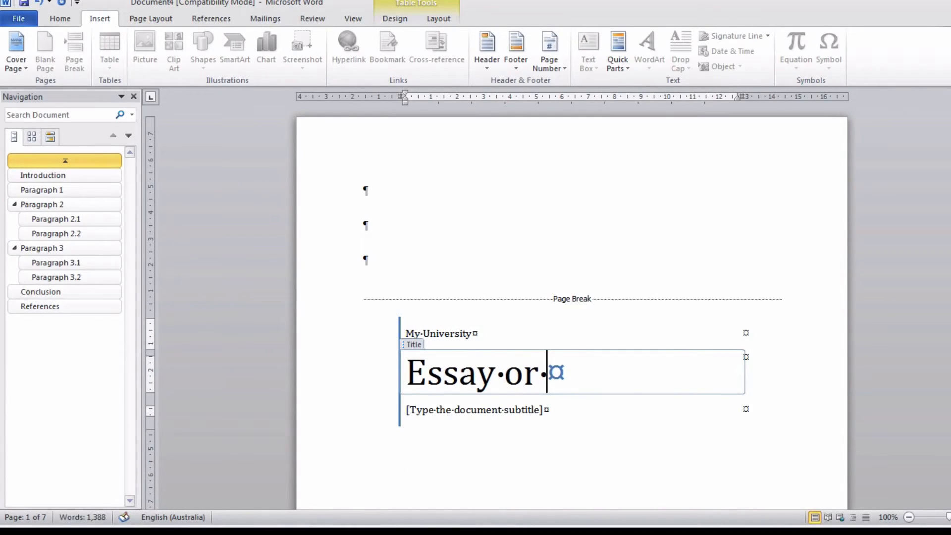
{"action": "type", "text": "Report"}
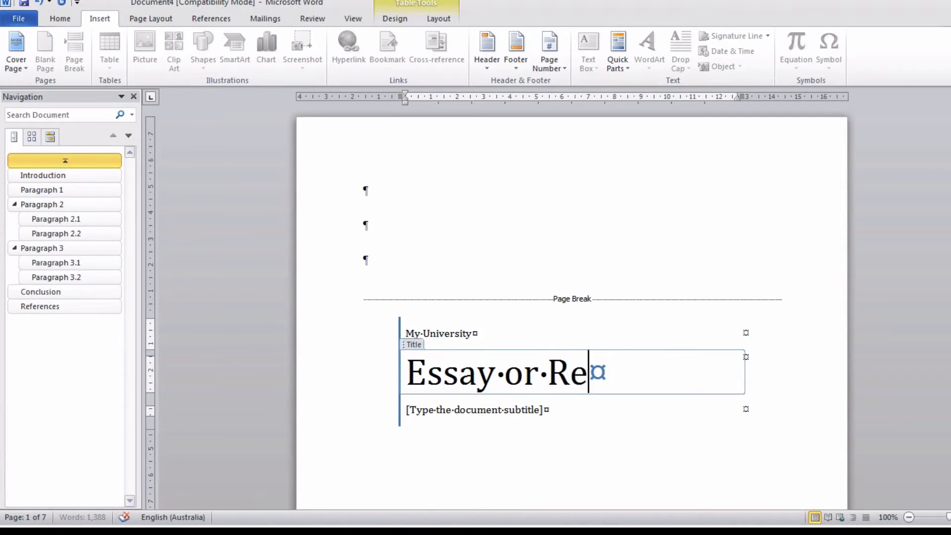
Step: Replace the cover page's subtitle placeholder with Unit Name Unit Number
{"action": "left_click", "coordinate": [444, 410]}
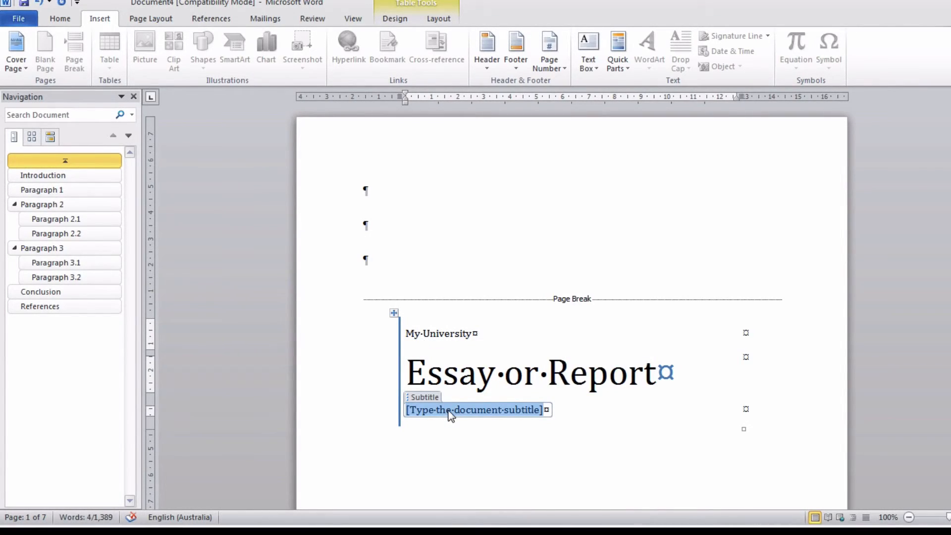
{"action": "type", "text": "Unit "}
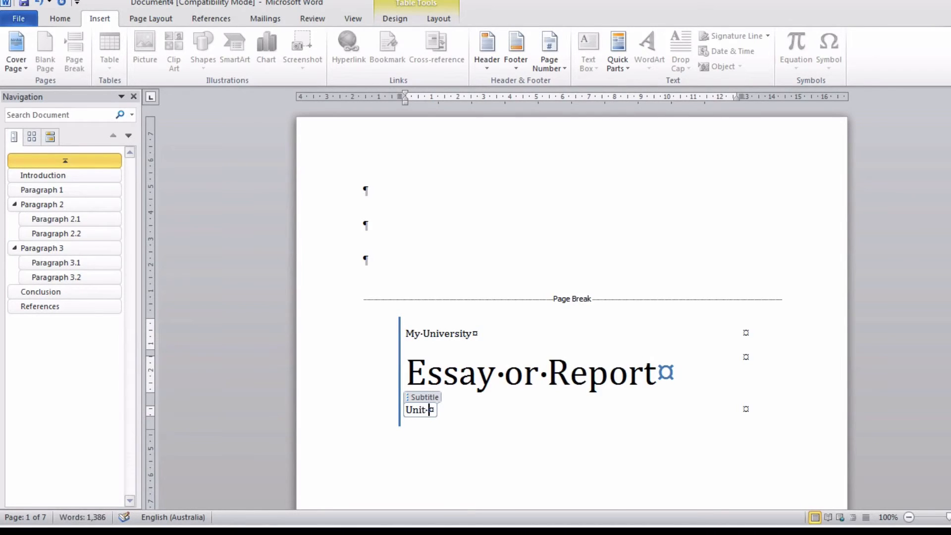
{"action": "type", "text": "Name Unit "}
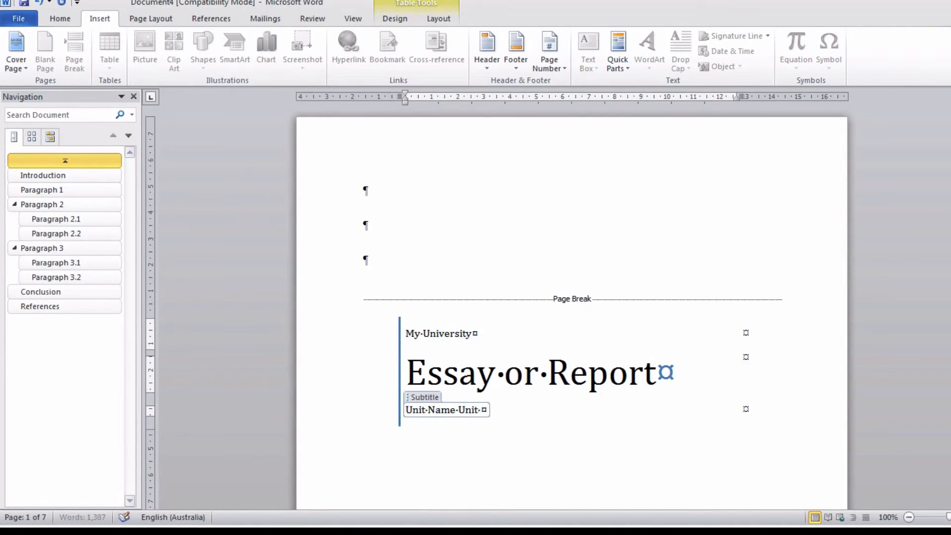
{"action": "type", "text": "Mumber"}
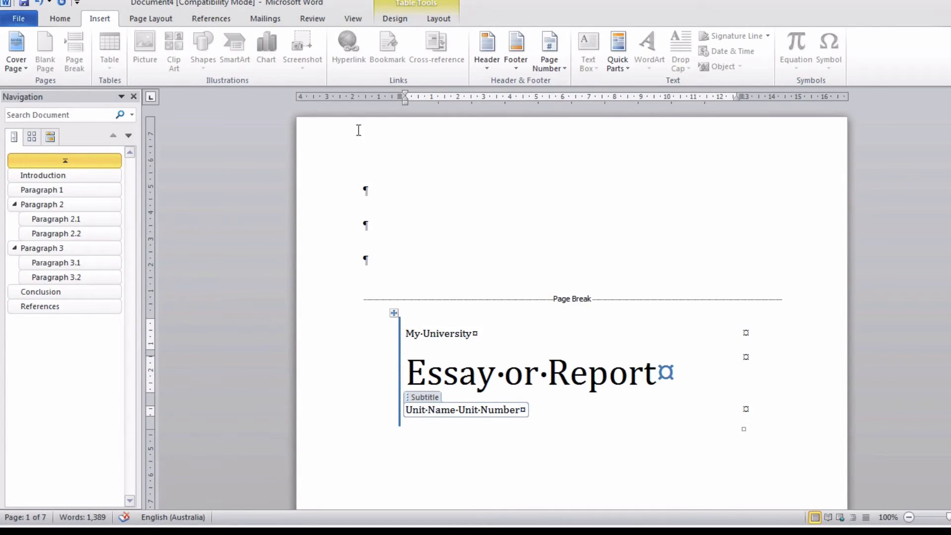
Step: Insert two empty rows below the subtitle row in the cover page table
{"action": "left_click", "coordinate": [438, 19]}
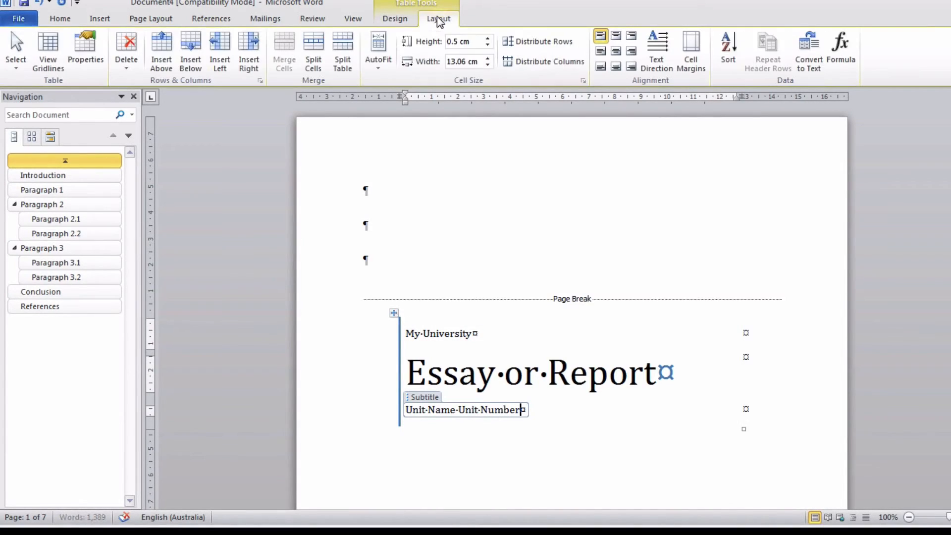
{"action": "left_click", "coordinate": [196, 49]}
{"action": "left_click", "coordinate": [197, 49]}
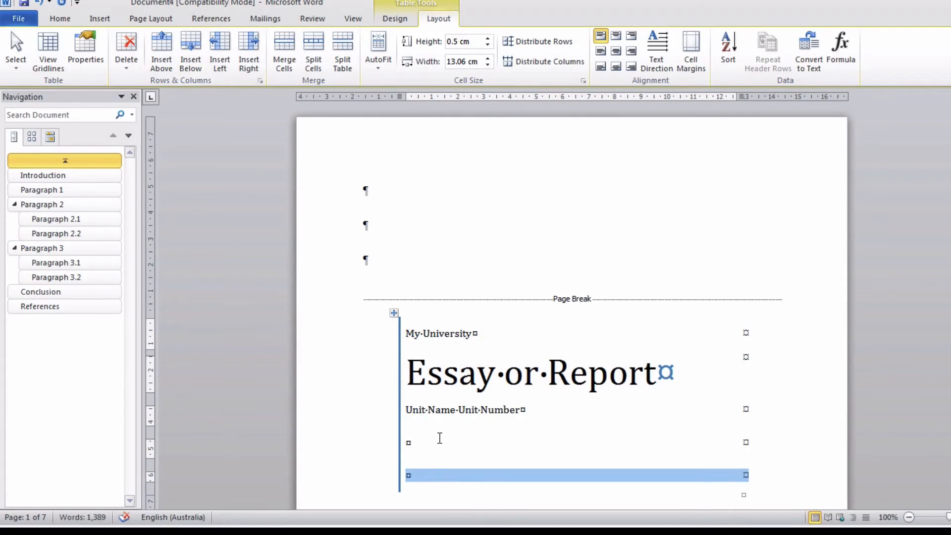
Step: Fill the two new cover page rows with a Lecturer: line giving the lecturer's name, and Student Name followed by the student number
{"action": "left_click", "coordinate": [440, 438]}
{"action": "type", "text": "Lect"}
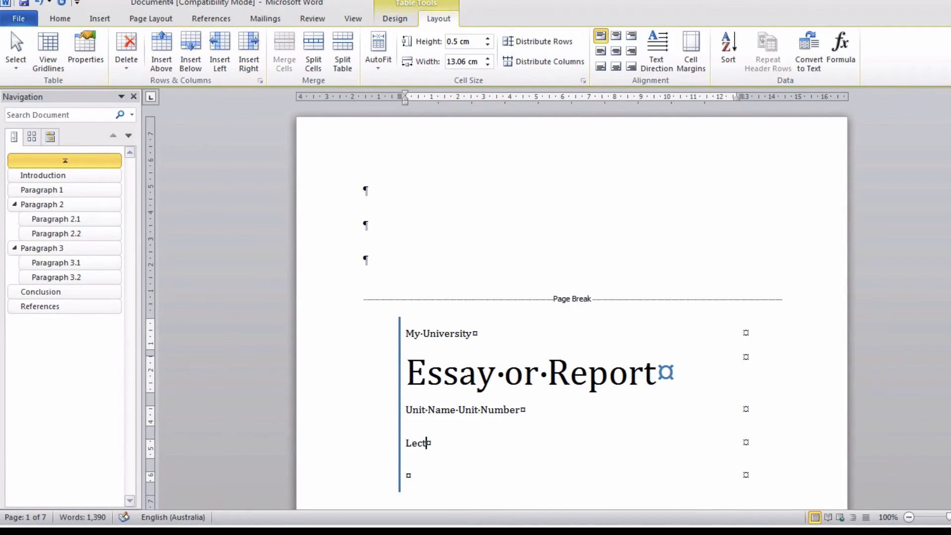
{"action": "type", "text": "urer : Mr J M"}
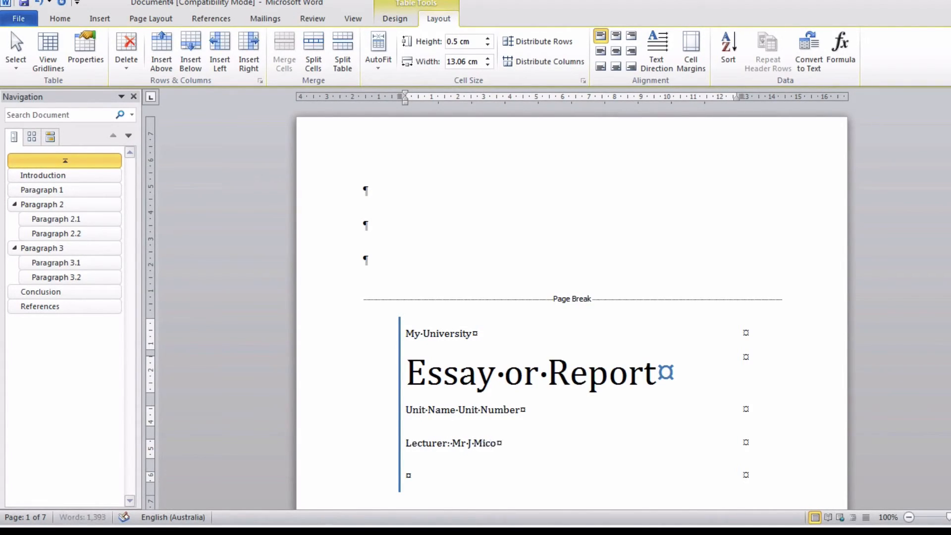
{"action": "type", "text": "icoword"}
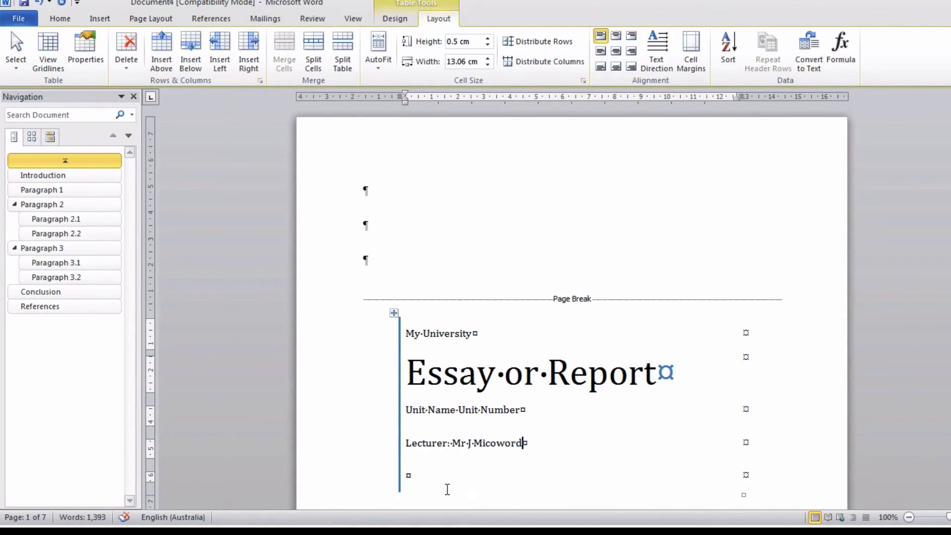
{"action": "left_click", "coordinate": [437, 476]}
{"action": "type", "text": "Sty"}
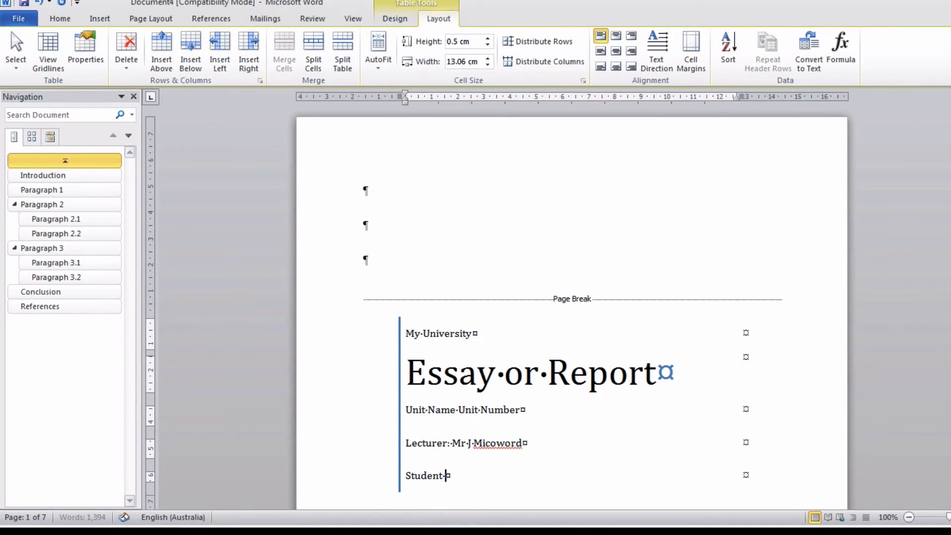
{"action": "type", "text": "dent Name 13123123"}
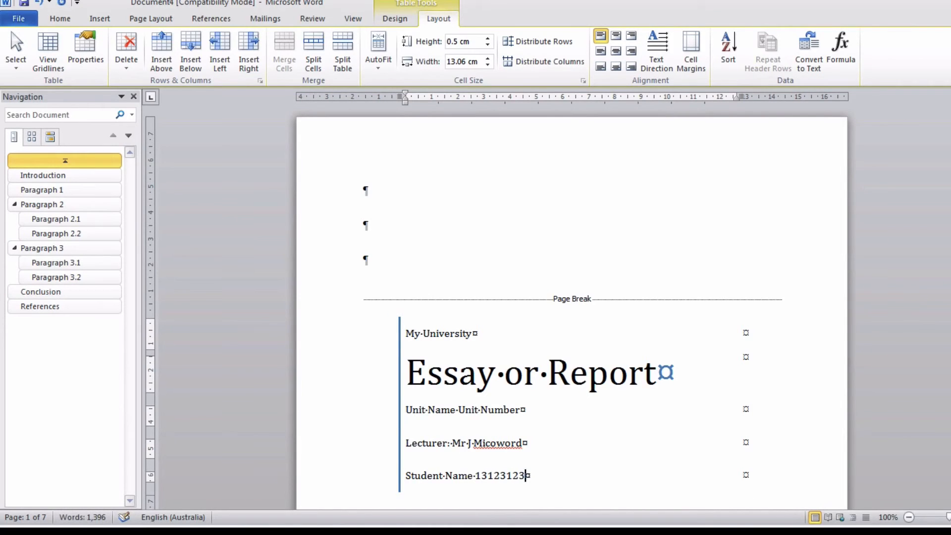
Step: Delete the author and date block near the foot of the cover page
{"action": "scroll", "coordinate": [588, 367], "scroll_direction": "down", "scroll_amount": 15}
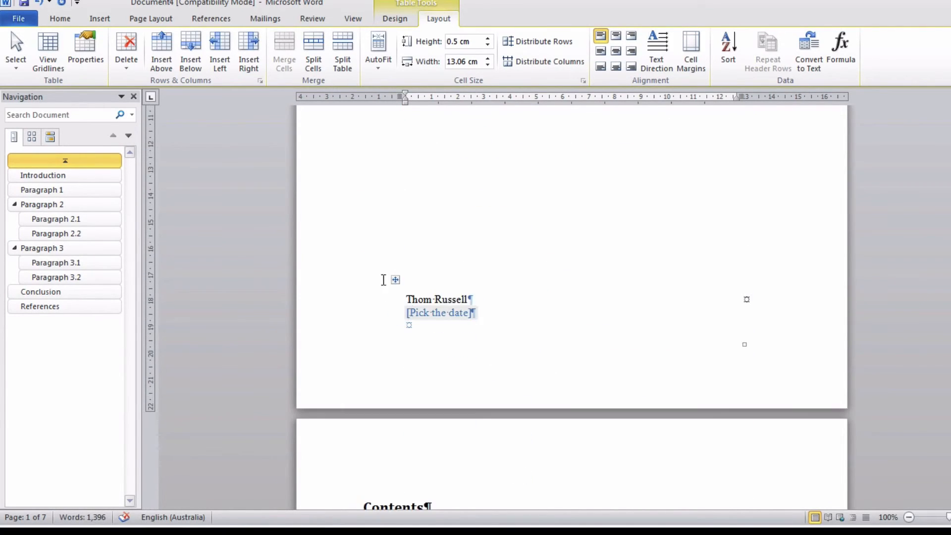
{"action": "left_click", "coordinate": [395, 280]}
{"action": "key", "text": "BackSpace"}
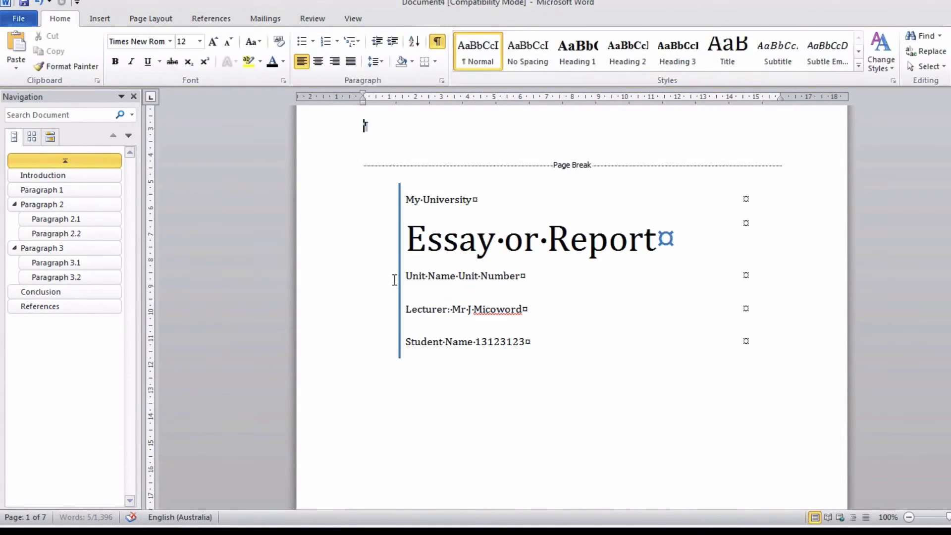
Step: Open the footer of the contents page and insert a Plain Number 3 page number at the bottom of the page
{"action": "scroll", "coordinate": [441, 299], "scroll_direction": "down", "scroll_amount": 15}
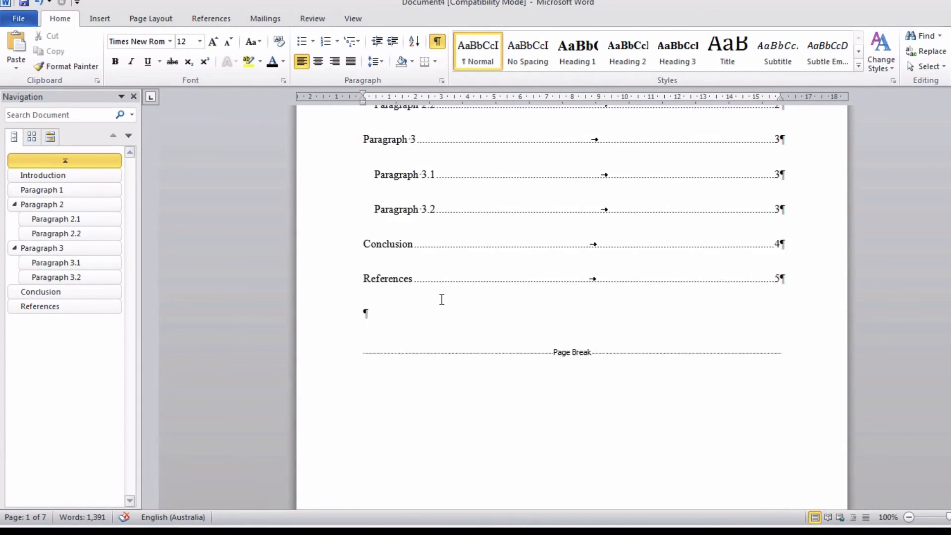
{"action": "scroll", "coordinate": [442, 299], "scroll_direction": "down", "scroll_amount": 8}
{"action": "scroll", "coordinate": [441, 299], "scroll_direction": "down", "scroll_amount": 2}
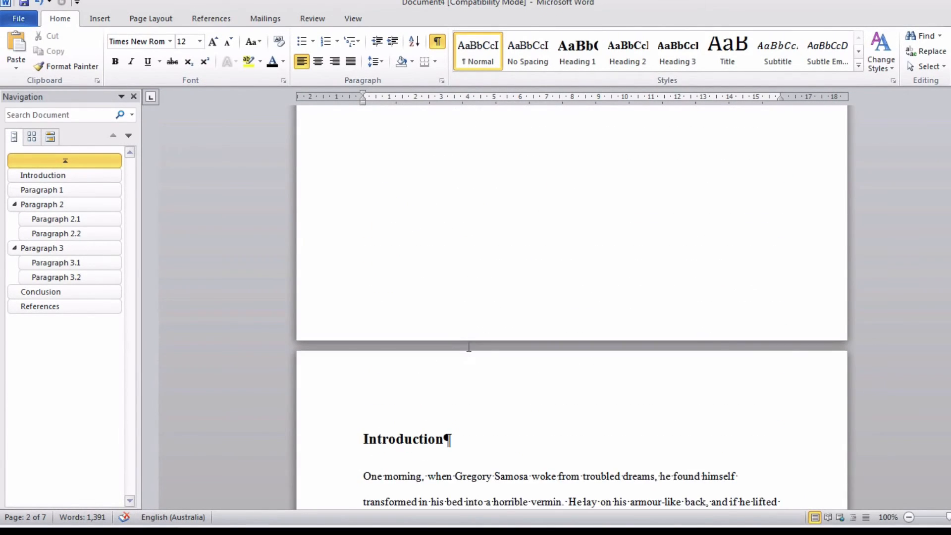
{"action": "double_click", "coordinate": [472, 330]}
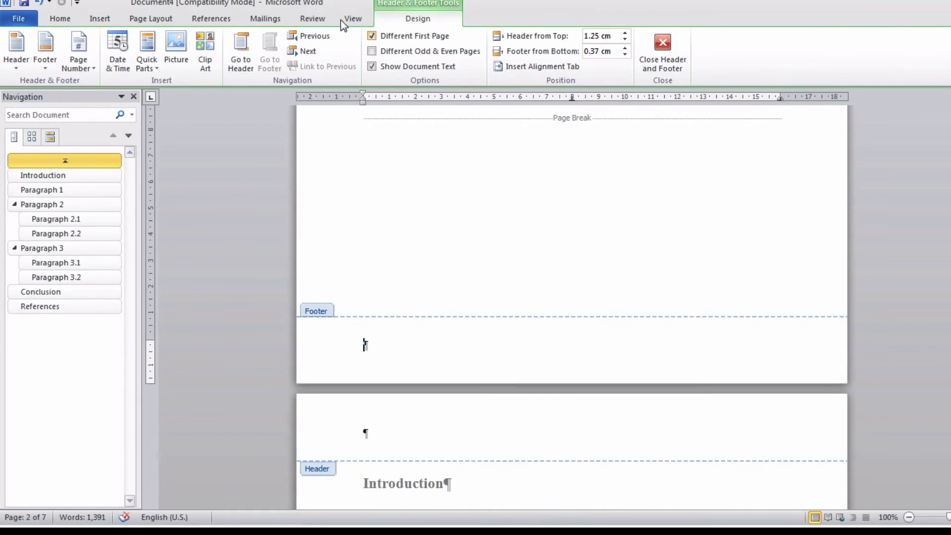
{"action": "left_click", "coordinate": [99, 20]}
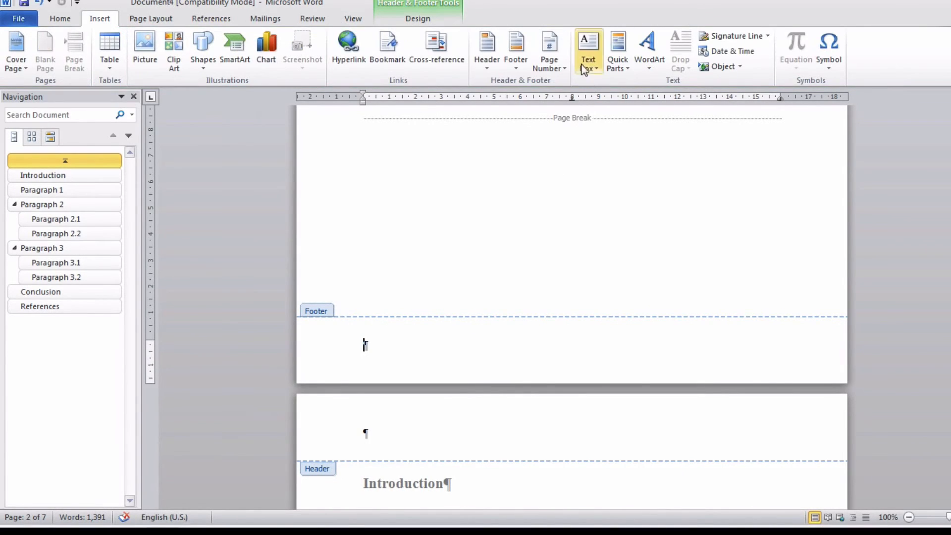
{"action": "left_click", "coordinate": [549, 49]}
{"action": "mouse_move", "coordinate": [625, 98]}
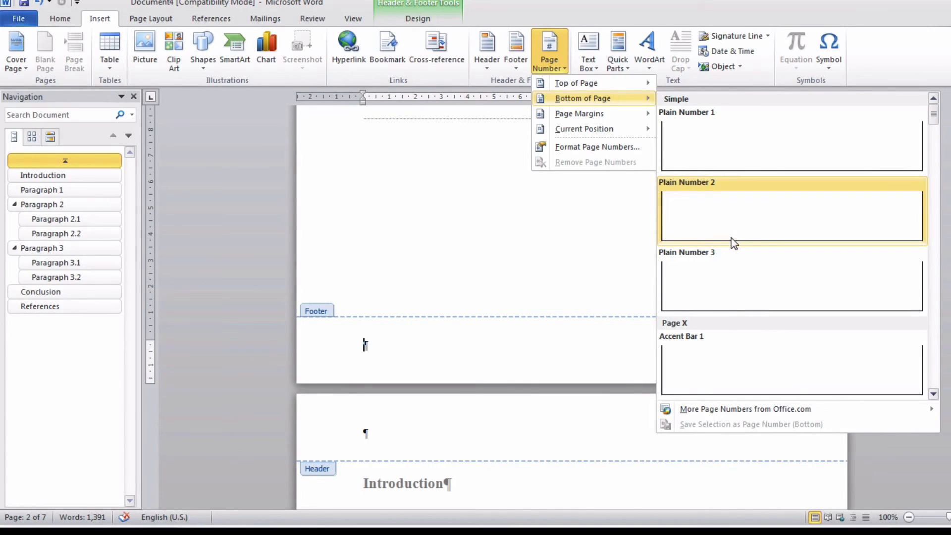
{"action": "left_click", "coordinate": [748, 277]}
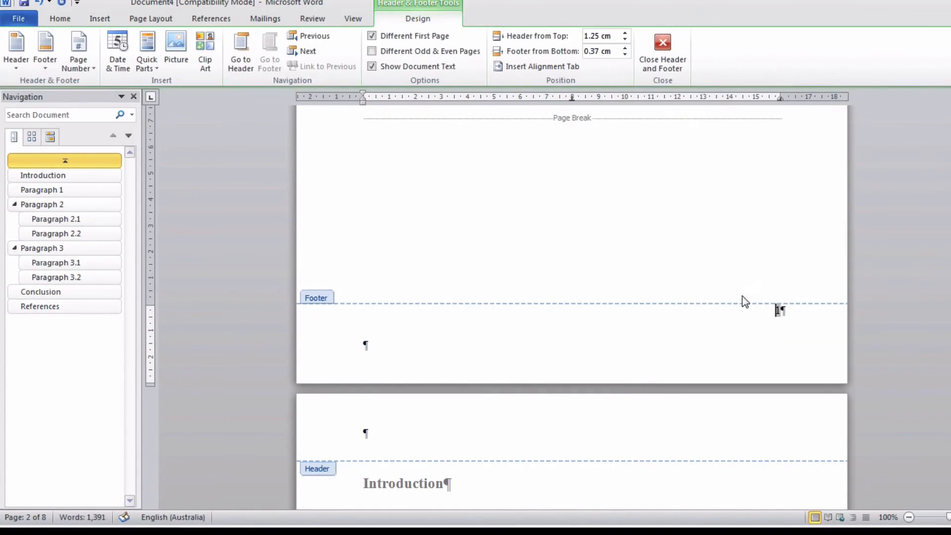
Step: Add Student Name and the student number on the footer line below the page number, and close the footer
{"action": "left_click", "coordinate": [414, 344]}
{"action": "type", "text": "Student Name 13123123"}
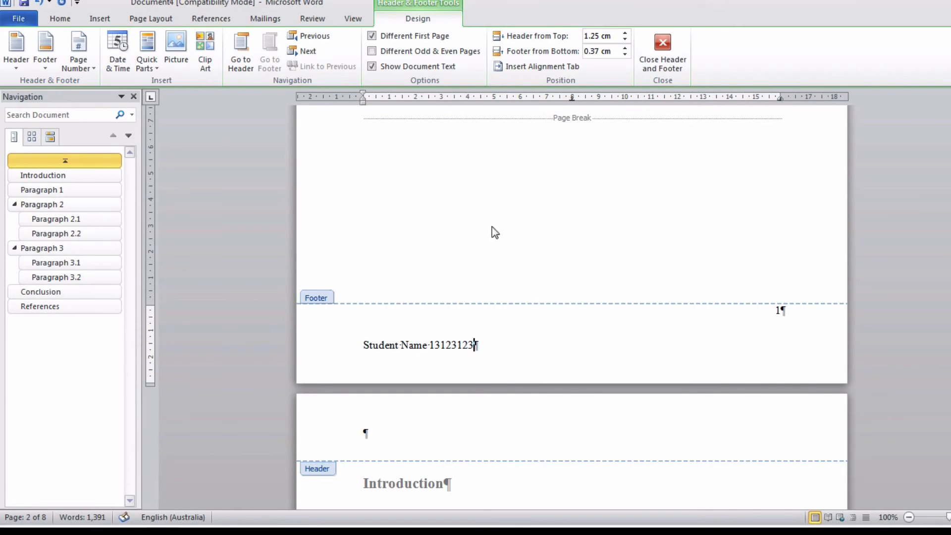
{"action": "left_click", "coordinate": [663, 50]}
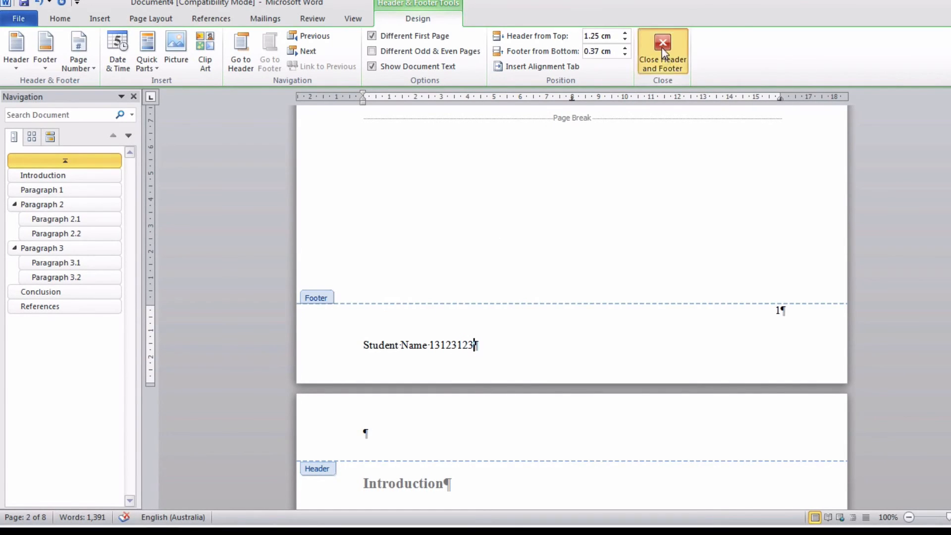
{"action": "scroll", "coordinate": [574, 238], "scroll_direction": "down", "scroll_amount": 15}
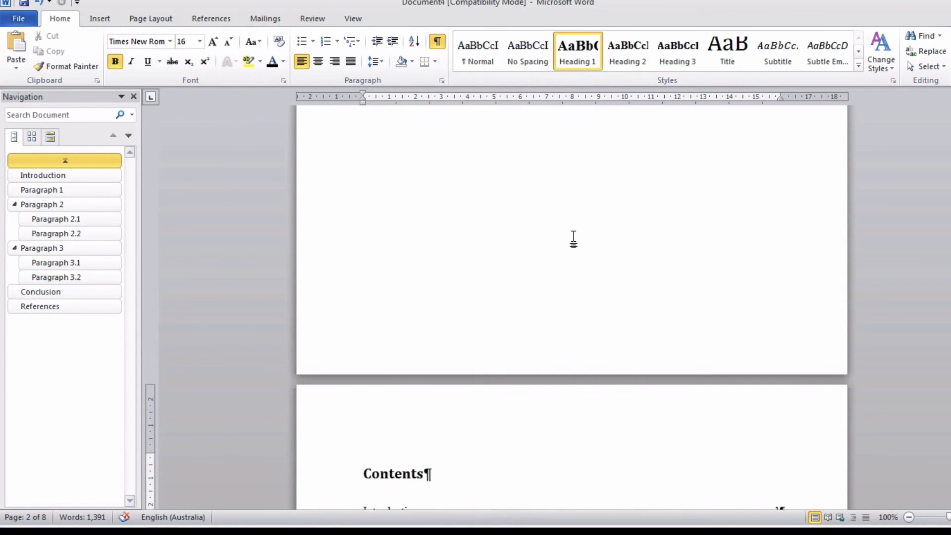
Step: Check the page numbers and student details in the footers from the contents page through to the references
{"action": "scroll", "coordinate": [575, 236], "scroll_direction": "down", "scroll_amount": 20}
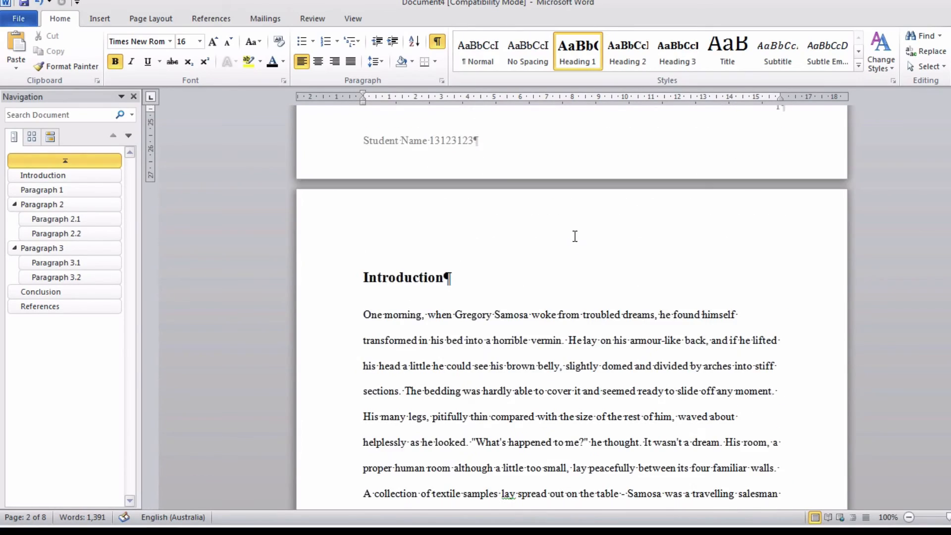
{"action": "scroll", "coordinate": [574, 237], "scroll_direction": "down", "scroll_amount": 20}
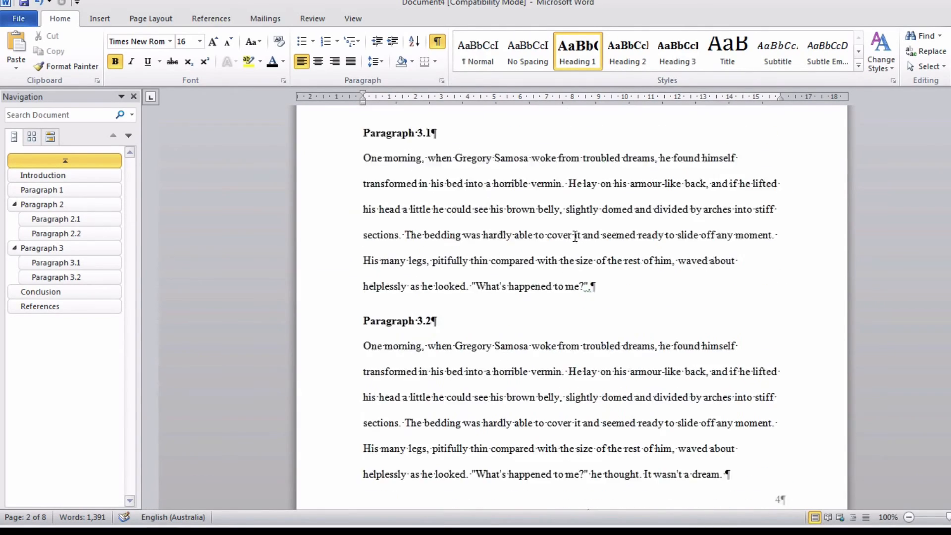
{"action": "scroll", "coordinate": [575, 236], "scroll_direction": "down", "scroll_amount": 5}
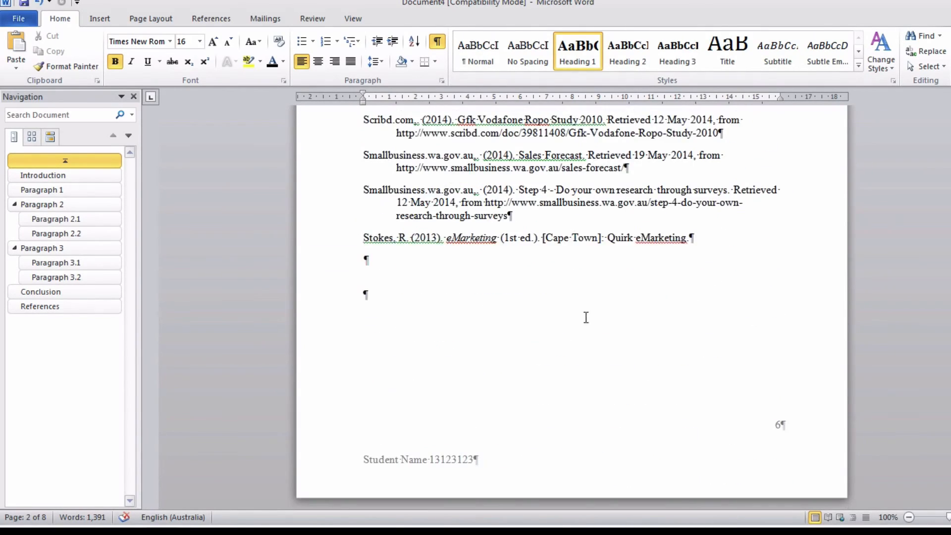
Step: Show the document two pages at a time and review the layout from the references back to the cover page
{"action": "left_click", "coordinate": [353, 18]}
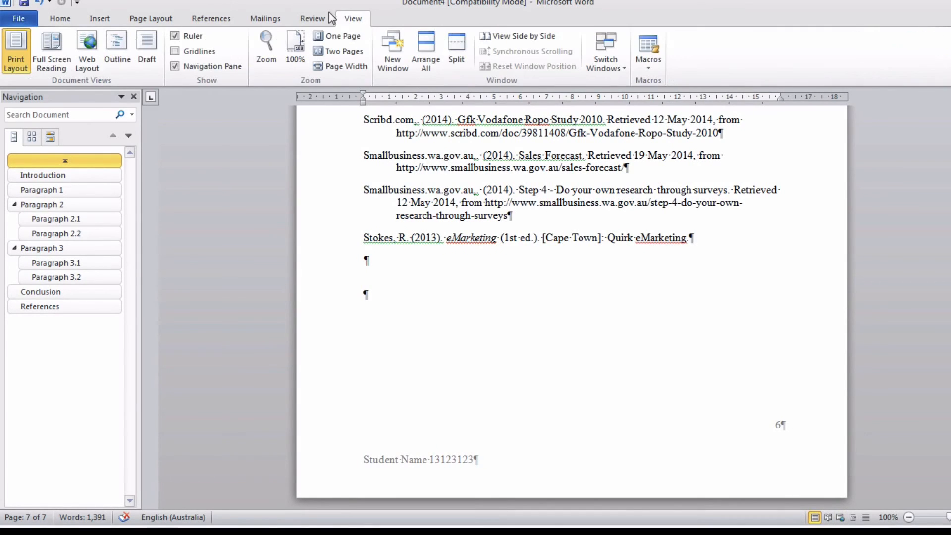
{"action": "left_click", "coordinate": [346, 52]}
{"action": "scroll", "coordinate": [493, 208], "scroll_direction": "up", "scroll_amount": 5}
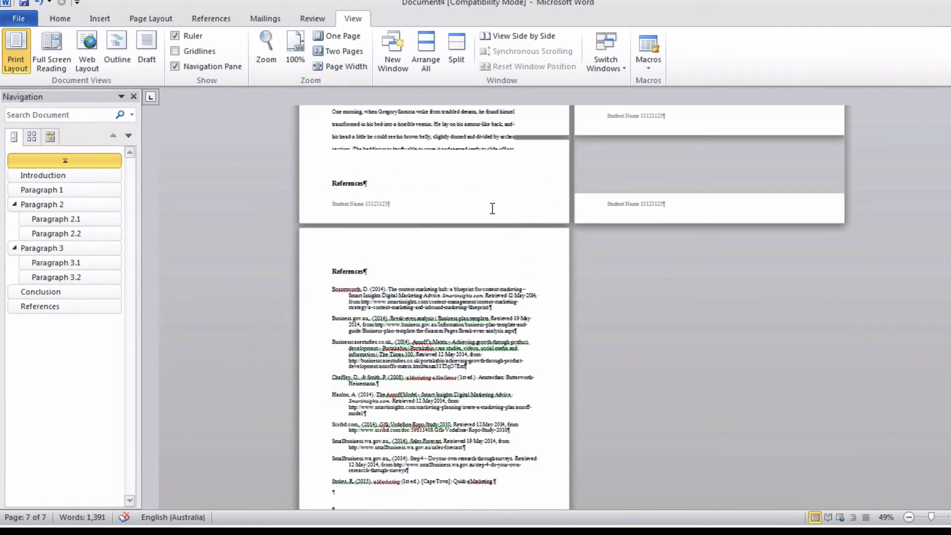
{"action": "scroll", "coordinate": [492, 208], "scroll_direction": "up", "scroll_amount": 6}
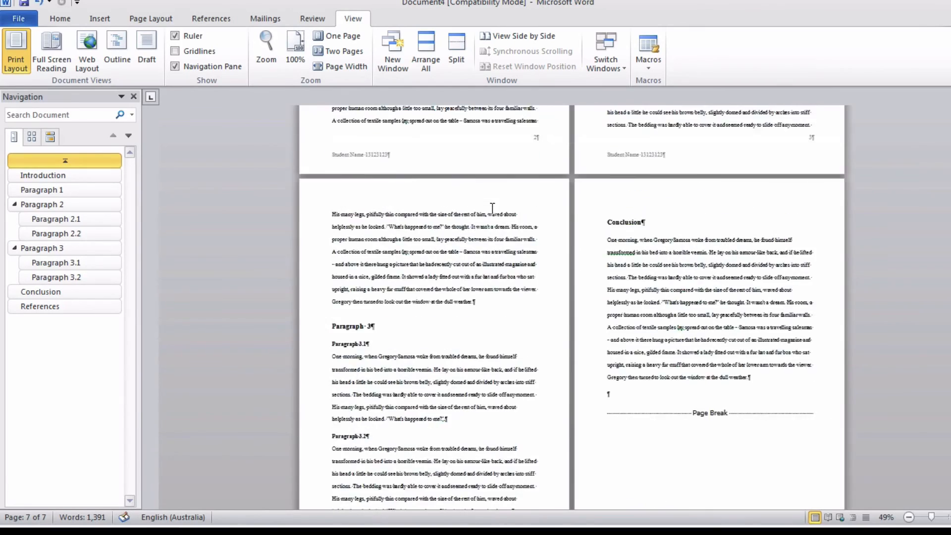
{"action": "scroll", "coordinate": [493, 208], "scroll_direction": "up", "scroll_amount": 8}
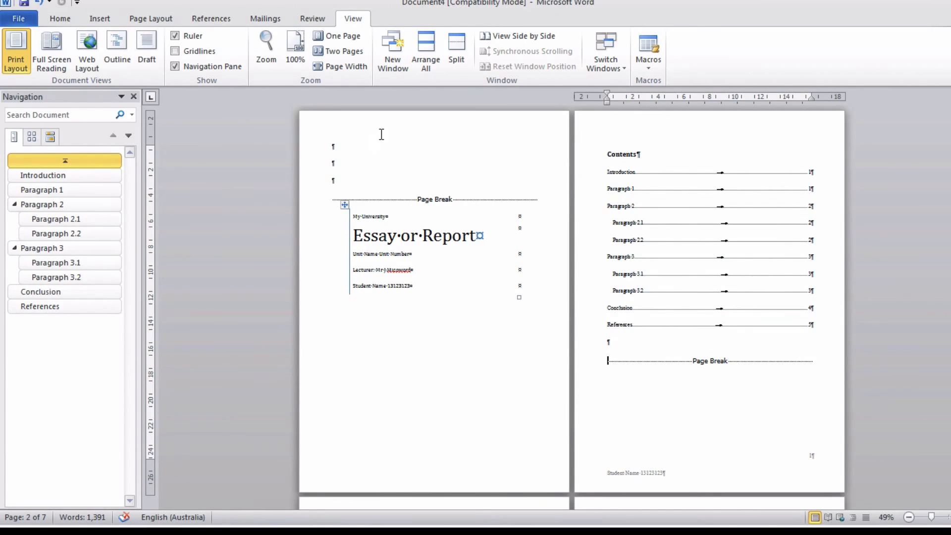
{"action": "left_click", "coordinate": [745, 0]}
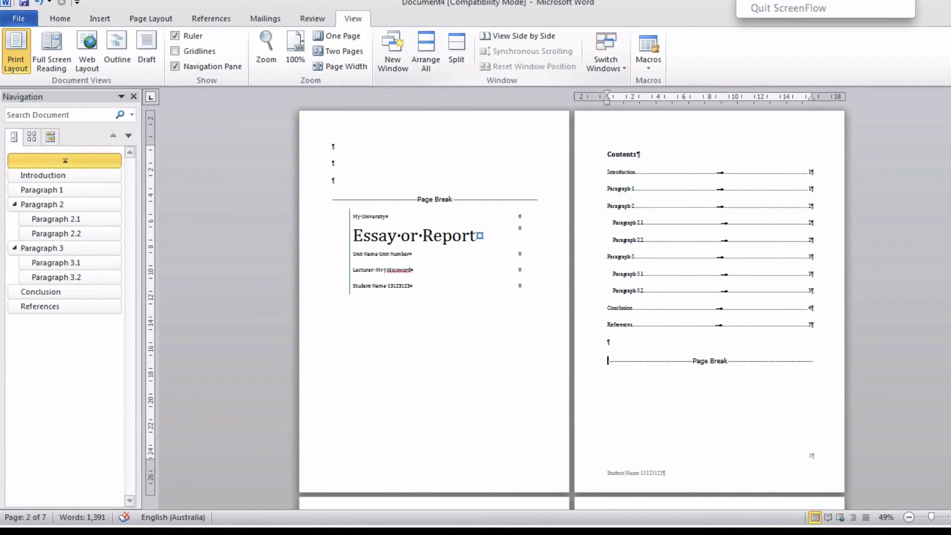